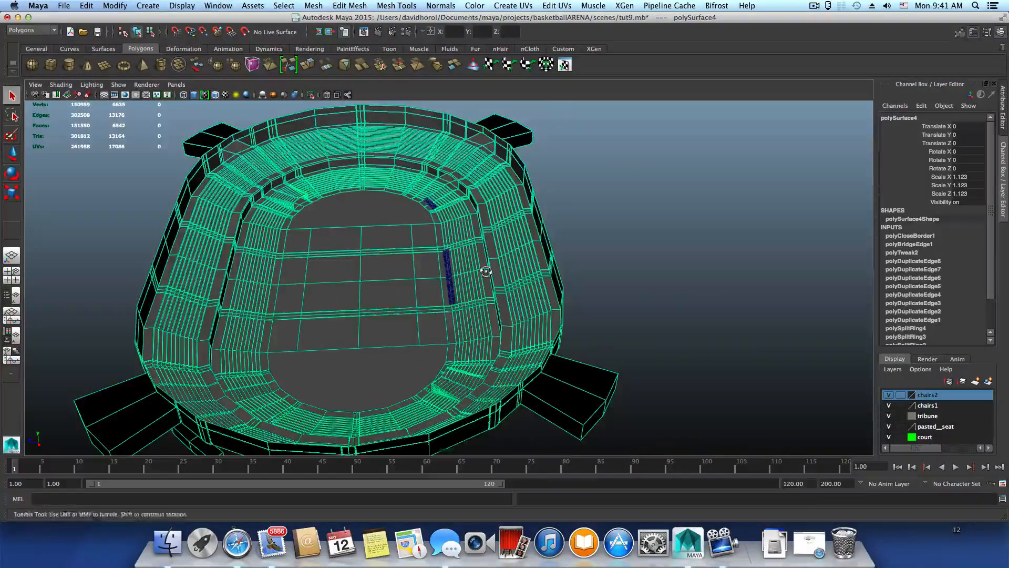
# Delete the block of seats at the far curved corner of the lower stands.
pyautogui.keyDown('alt'); pyautogui.moveTo(532, 265); pyautogui.dragTo(484, 277); pyautogui.keyUp('alt')
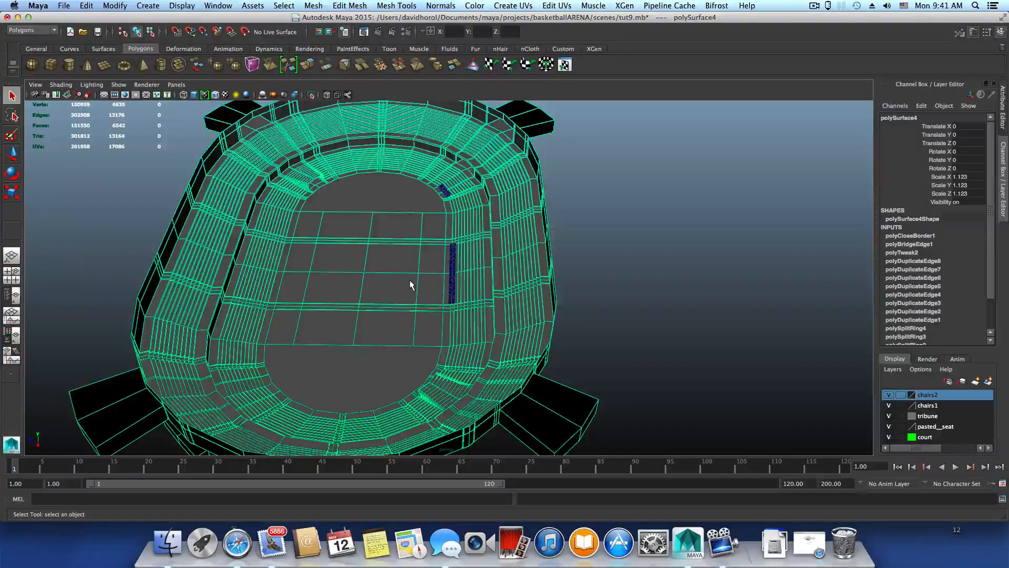
pyautogui.keyDown('alt'); pyautogui.moveTo(424, 293); pyautogui.dragTo(470, 294); pyautogui.keyUp('alt')
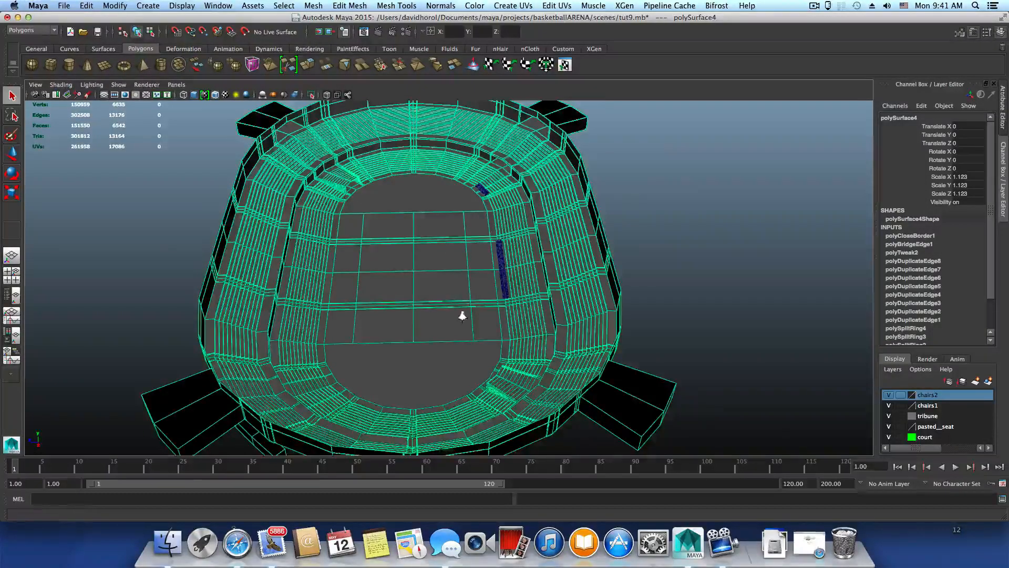
pyautogui.scroll(3, 462, 319)
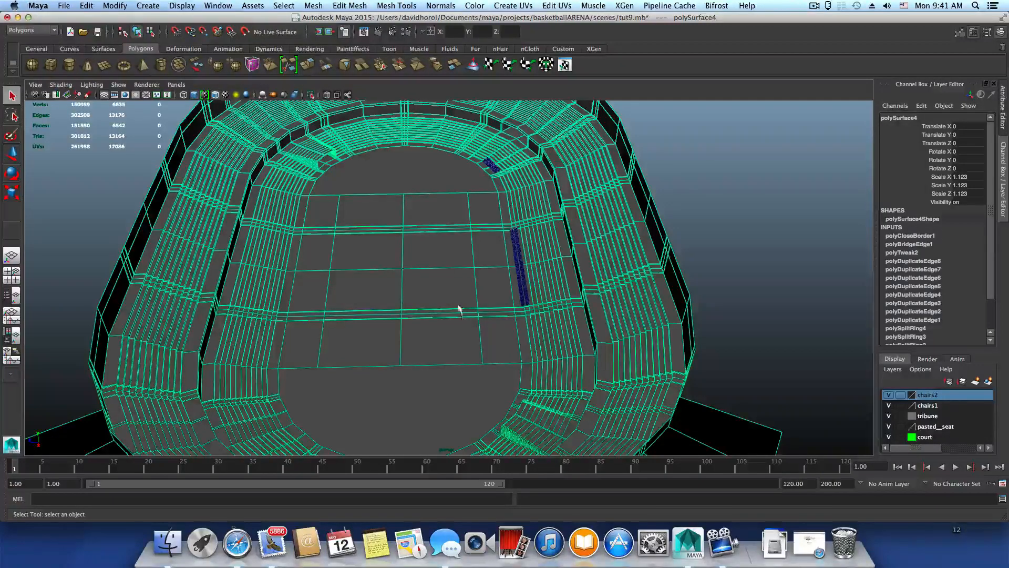
pyautogui.moveTo(491, 221); pyautogui.dragTo(536, 342)
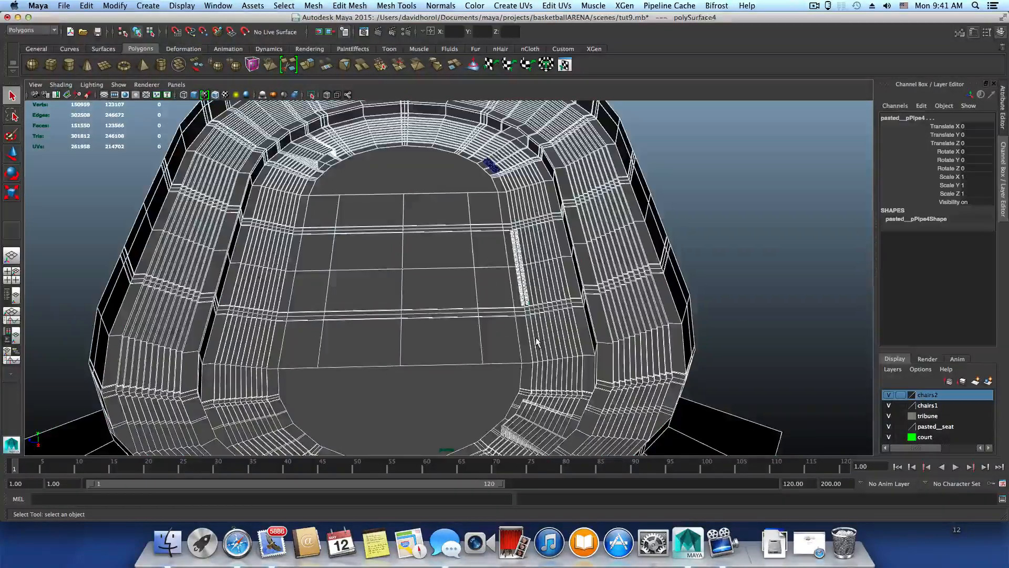
pyautogui.click(708, 282)
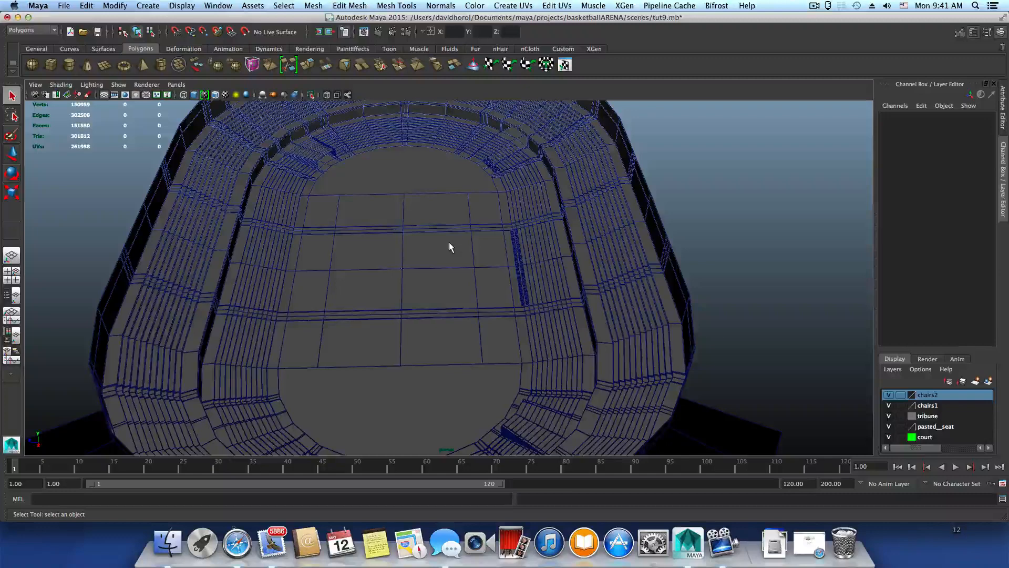
pyautogui.moveTo(463, 149); pyautogui.dragTo(504, 188)
pyautogui.click(473, 181)
pyautogui.moveTo(470, 149); pyautogui.dragTo(497, 185)
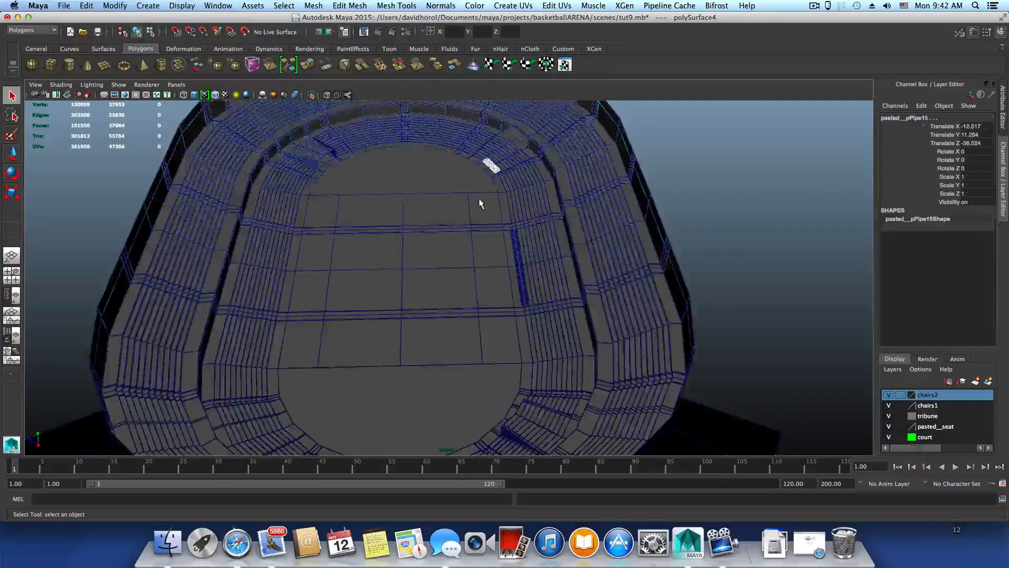
pyautogui.press('Delete')
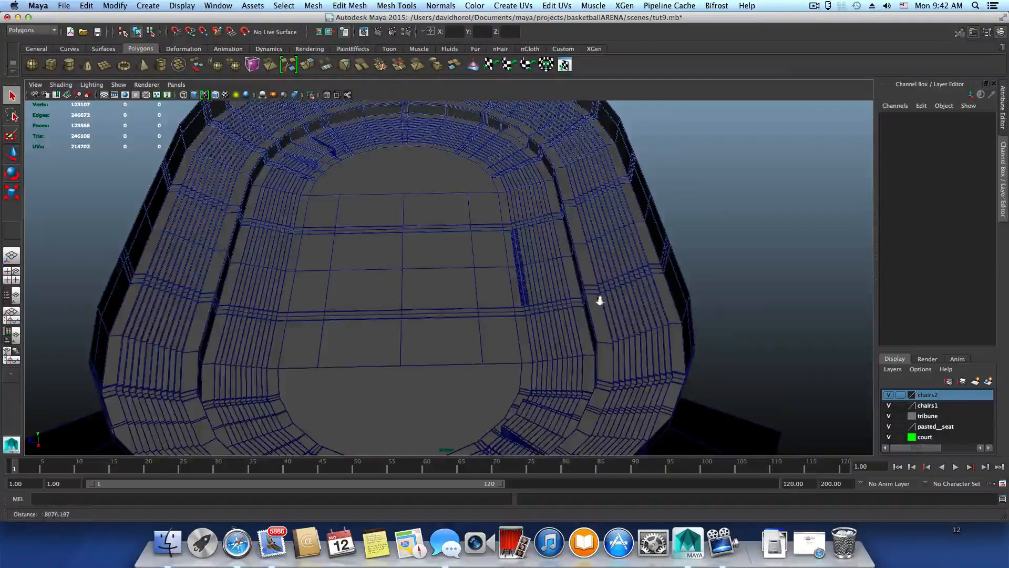
# Delete the two long seat rows along the straight side of the lower stands, excluding the arena model from the selection.
pyautogui.keyDown('alt'); pyautogui.moveTo(600, 297); pyautogui.dragTo(559, 225, button='right'); pyautogui.keyUp('alt')
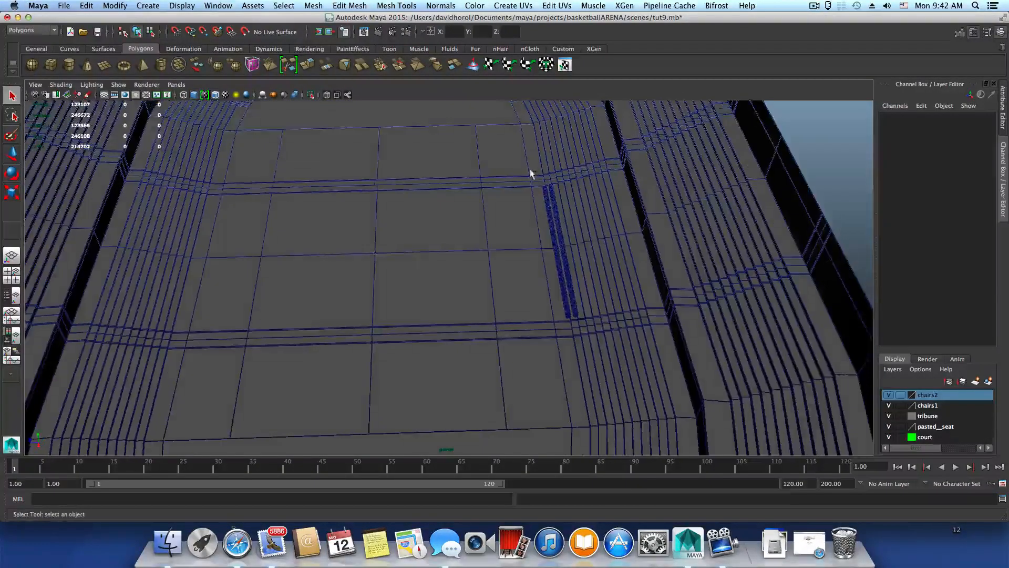
pyautogui.moveTo(530, 169); pyautogui.dragTo(604, 307)
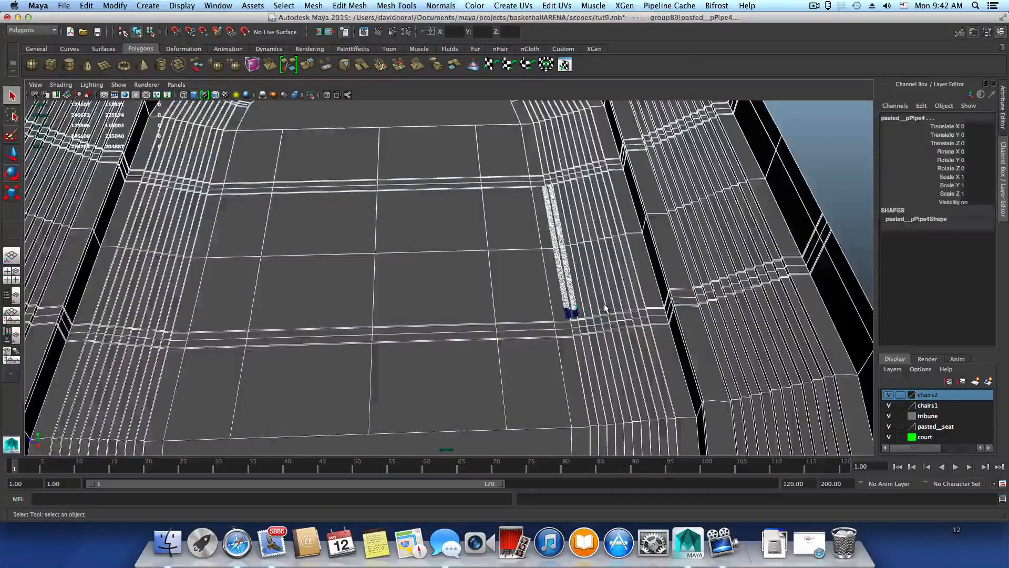
pyautogui.press('Delete')
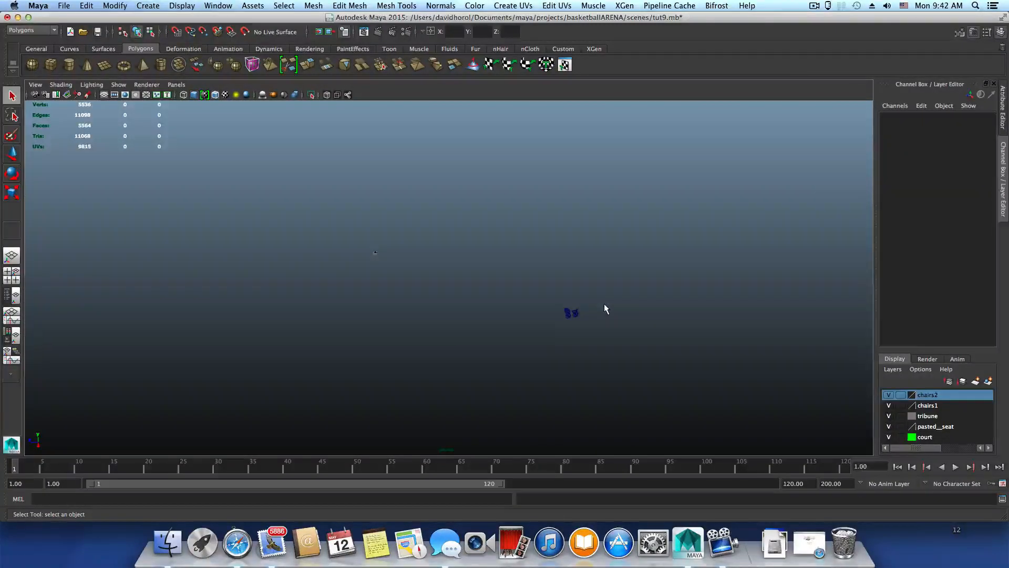
pyautogui.hotkey('ctrl', 'z')
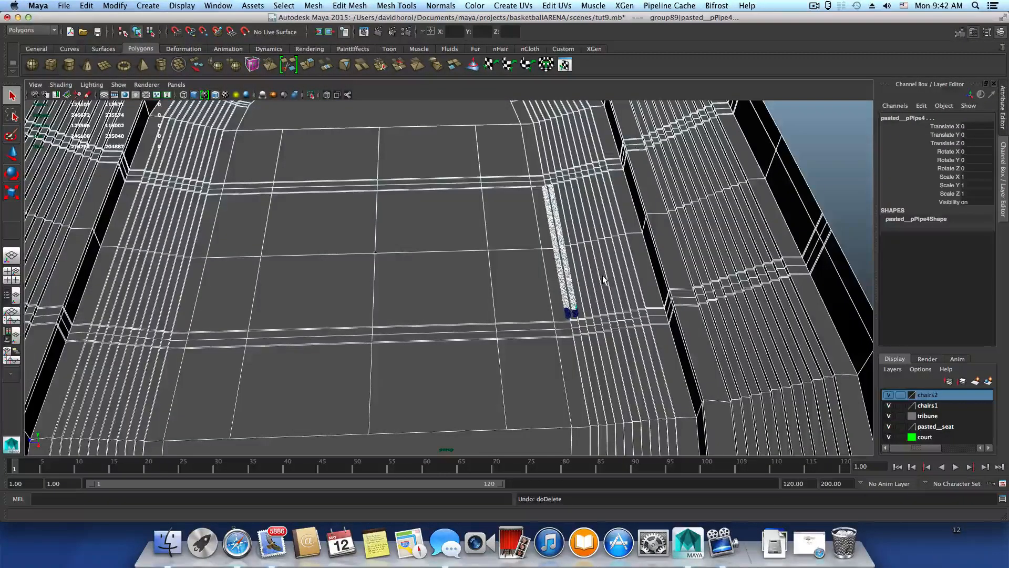
pyautogui.click(669, 295)
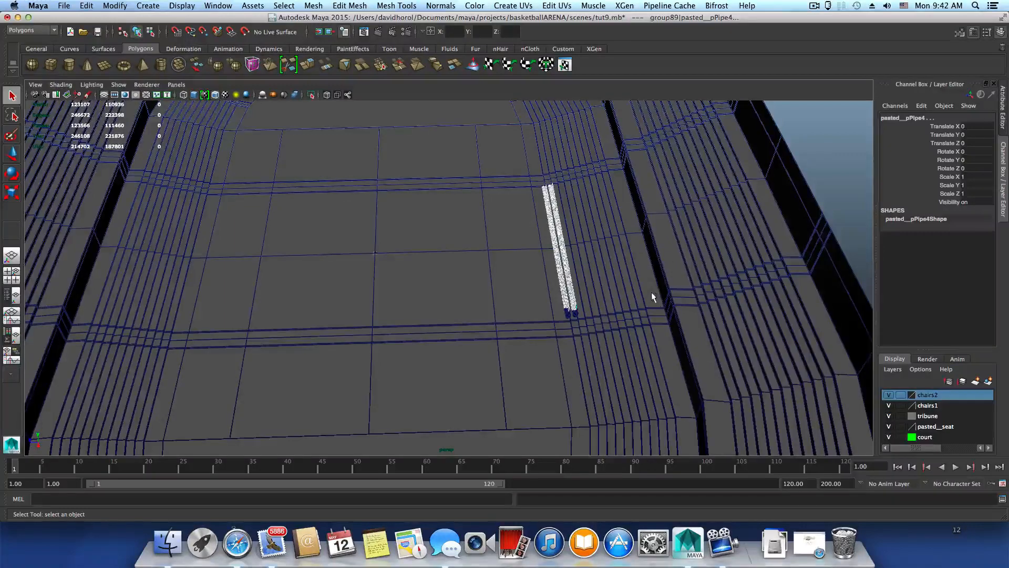
pyautogui.click(613, 297)
pyautogui.scroll(8, 598, 311)
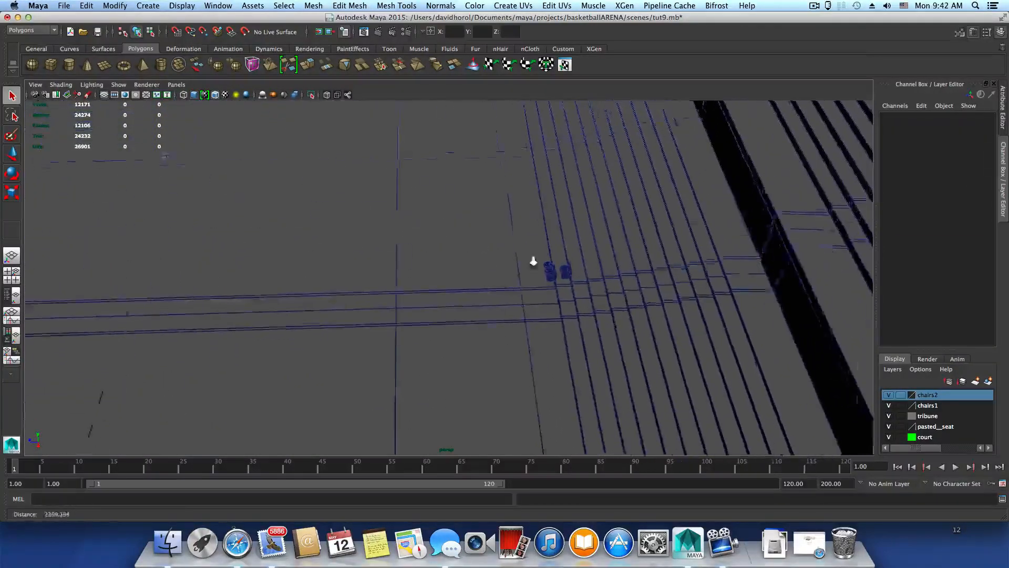
# Delete the leftover seats in the front row near the stairs without removing the arena model.
pyautogui.moveTo(593, 235); pyautogui.dragTo(627, 272)
pyautogui.keyDown('ctrl'); pyautogui.click(658, 219); pyautogui.keyUp('ctrl')
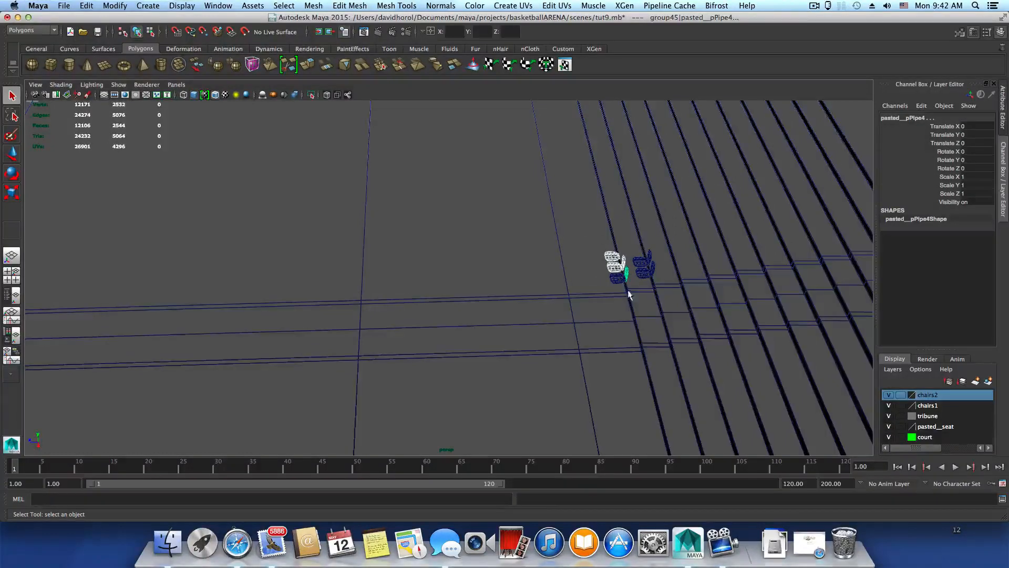
pyautogui.click(590, 235)
pyautogui.moveTo(591, 247); pyautogui.dragTo(621, 292)
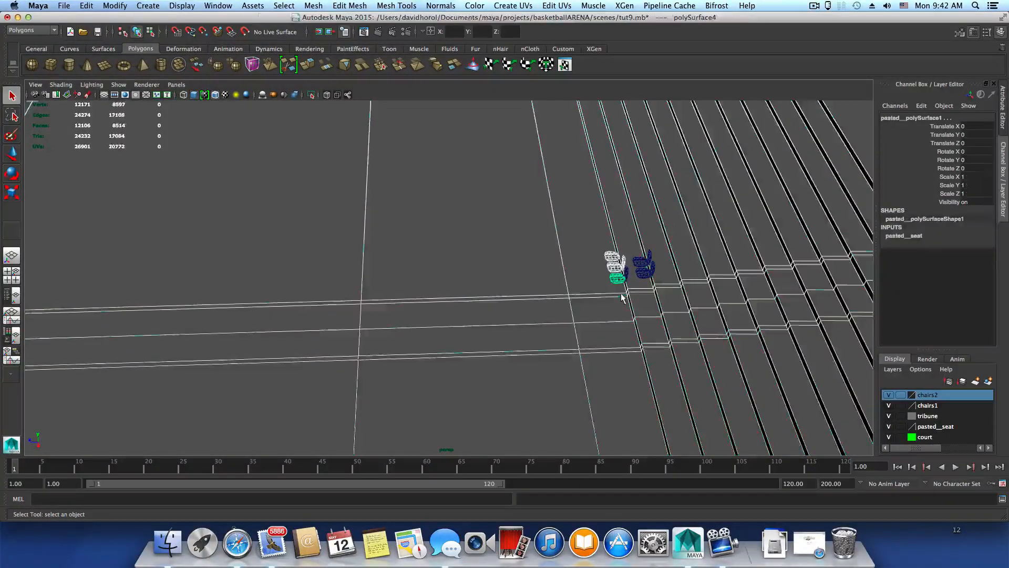
pyautogui.keyDown('ctrl'); pyautogui.click(584, 351); pyautogui.keyUp('ctrl')
pyautogui.click(587, 355)
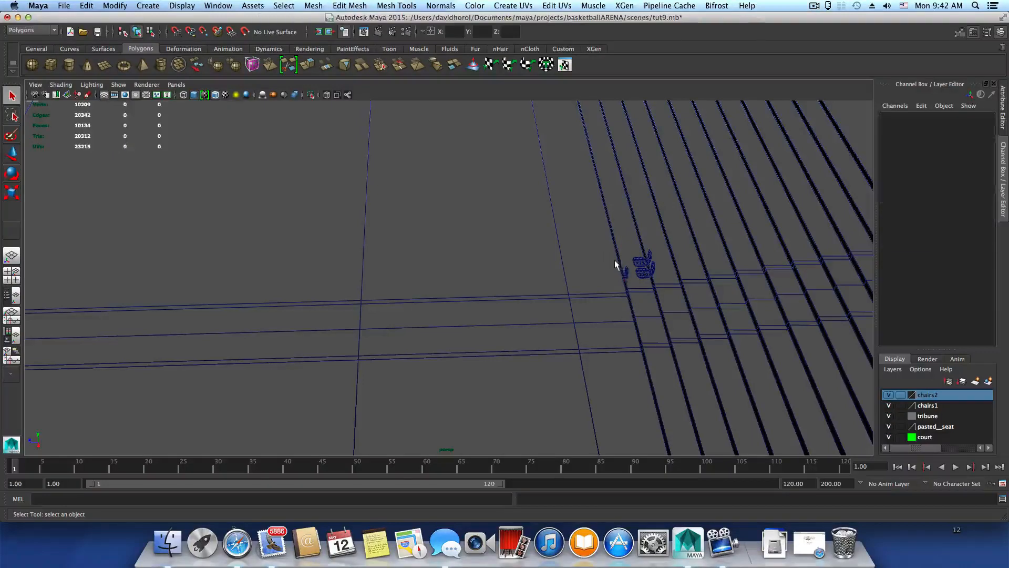
# Delete the stray front-row backrest and the extra seats in the row behind, keeping one complete seat.
pyautogui.click(629, 276)
pyautogui.keyDown('ctrl'); pyautogui.click(666, 347); pyautogui.keyUp('ctrl')
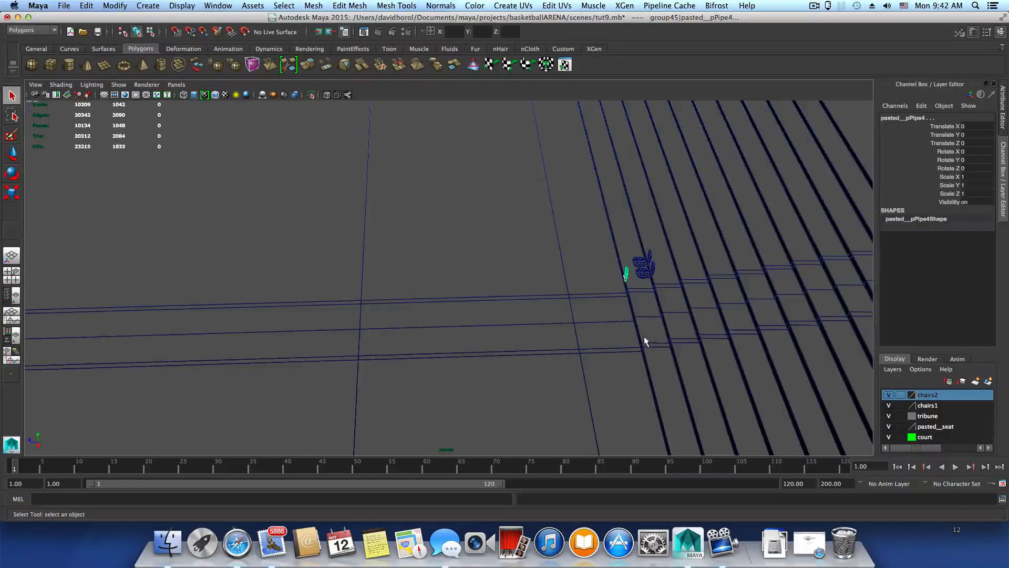
pyautogui.click(646, 253)
pyautogui.keyDown('alt'); pyautogui.moveTo(641, 256); pyautogui.dragTo(509, 339); pyautogui.keyUp('alt')
pyautogui.click(625, 237)
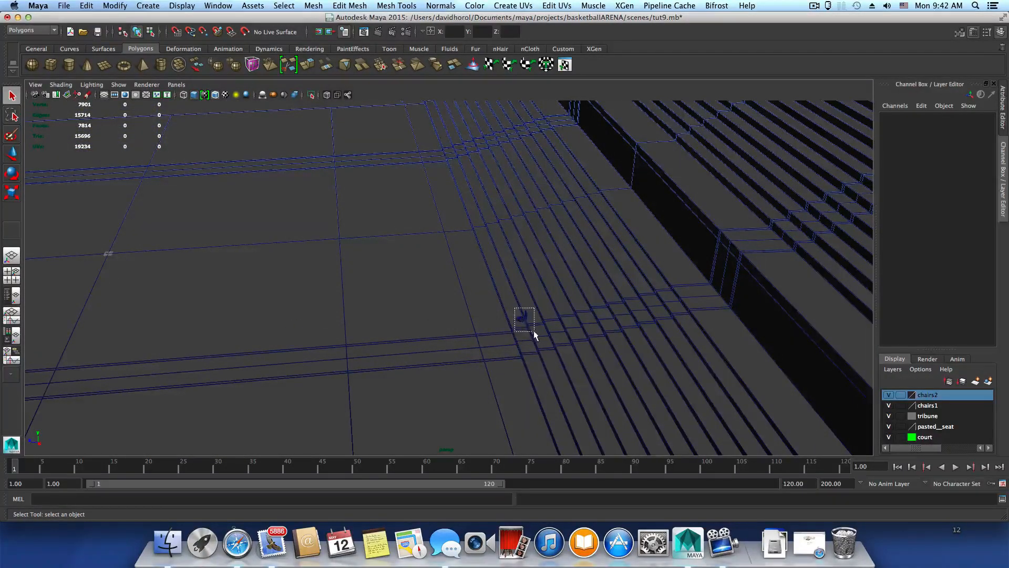
# Show the Outliner beside the perspective view and select the remaining seat's parent group, group91.
pyautogui.moveTo(515, 309); pyautogui.dragTo(535, 330)
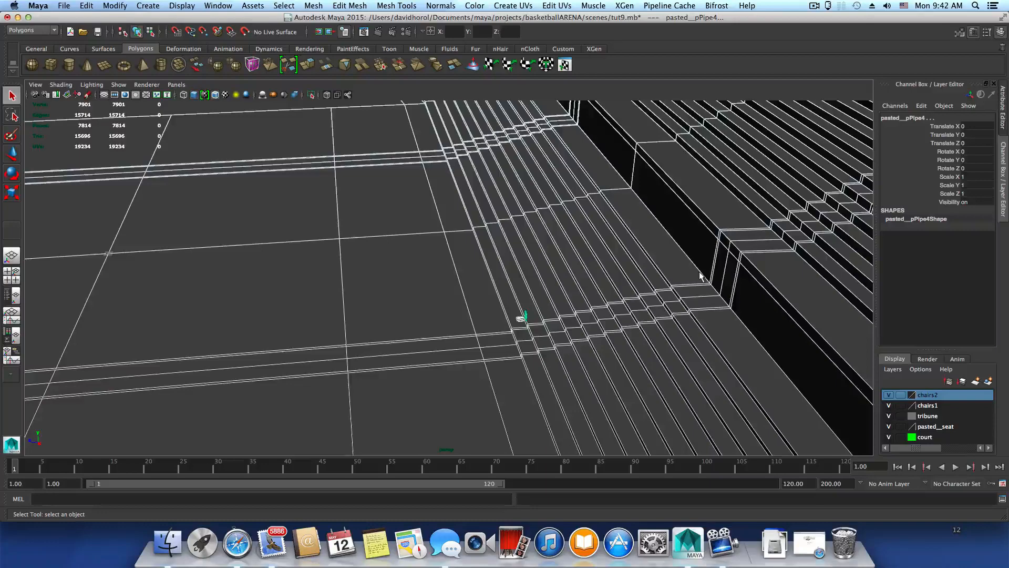
pyautogui.click(524, 298)
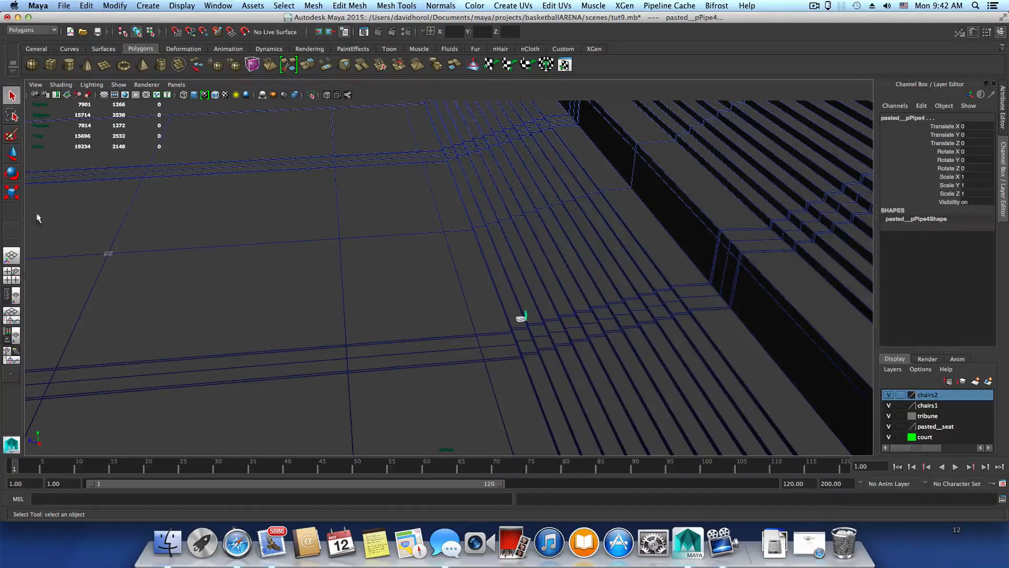
pyautogui.keyDown('alt'); pyautogui.moveTo(545, 322); pyautogui.dragTo(503, 315); pyautogui.keyUp('alt')
pyautogui.click(11, 296)
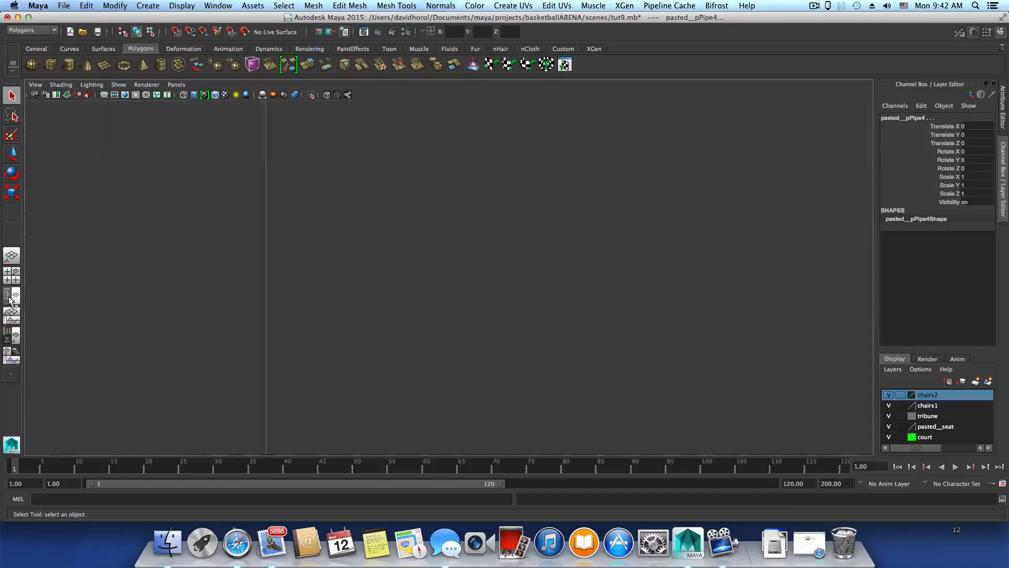
pyautogui.scroll(-20, 120, 345)
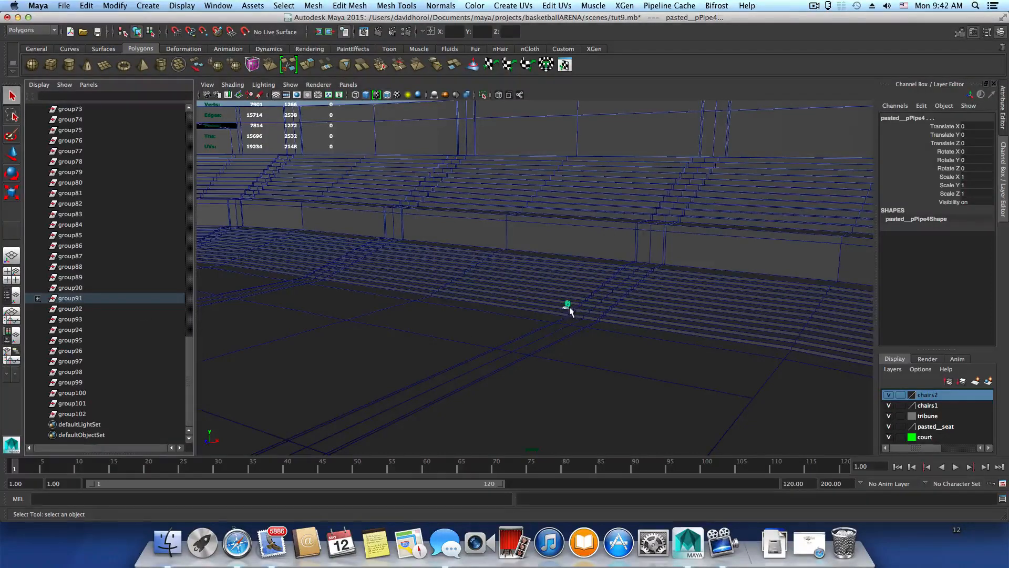
pyautogui.scroll(5, 572, 355)
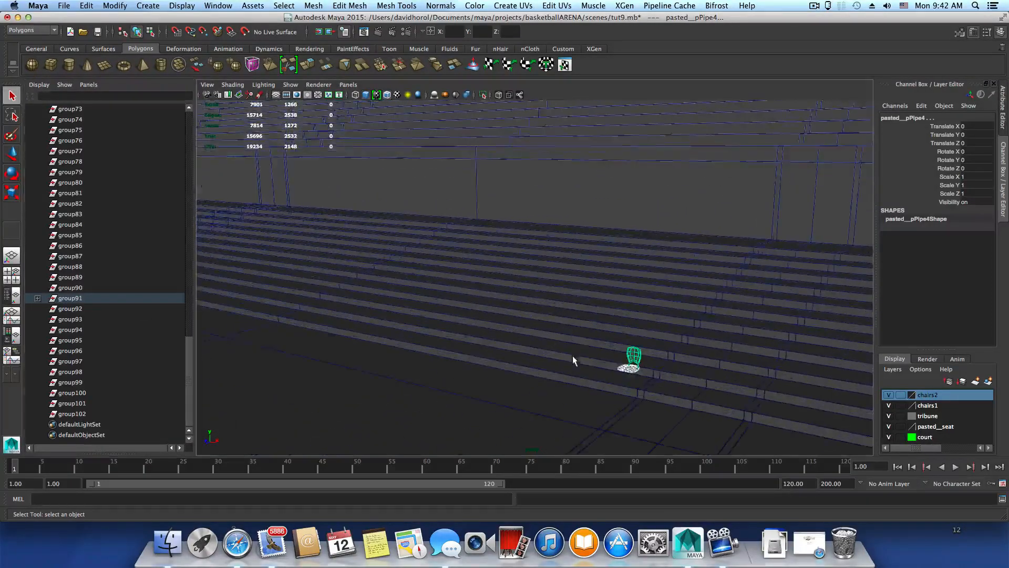
pyautogui.keyDown('alt'); pyautogui.moveTo(572, 356); pyautogui.dragTo(527, 368); pyautogui.keyUp('alt')
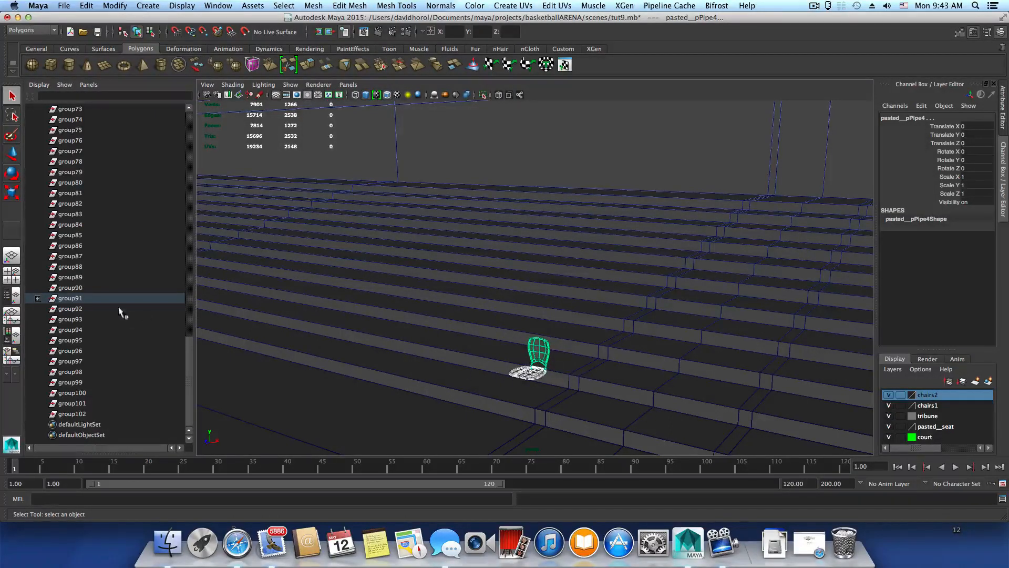
pyautogui.click(73, 299)
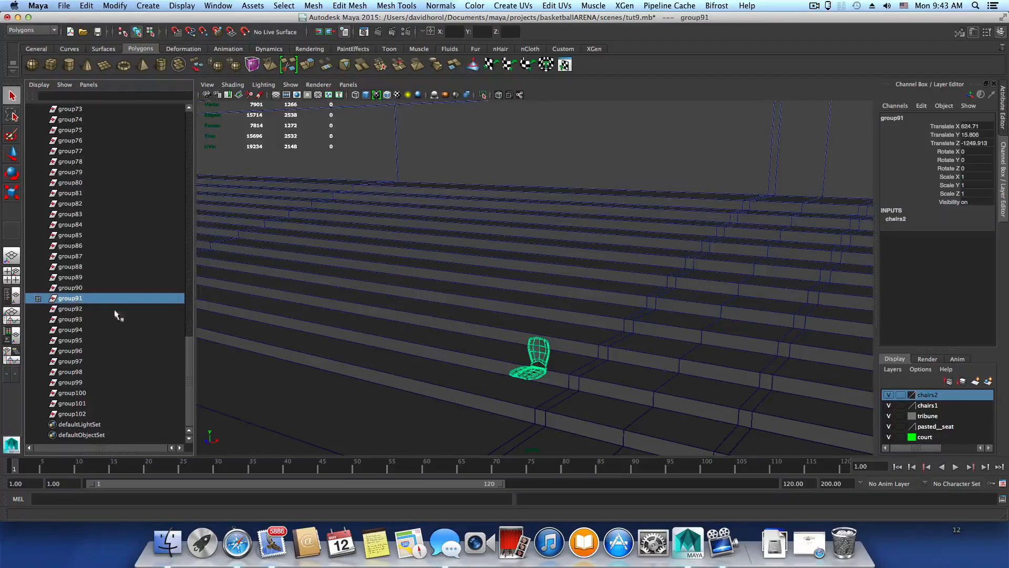
# Move the seat group from the stands to the grid at the arena's centre, about X 1.043 and Z 16.336.
pyautogui.moveTo(527, 371)
pyautogui.keyDown('alt'); pyautogui.mouseDown()
pyautogui.moveTo(534, 397)
pyautogui.moveTo(546, 383)
pyautogui.moveTo(528, 357)
pyautogui.mouseUp(); pyautogui.keyUp('alt')
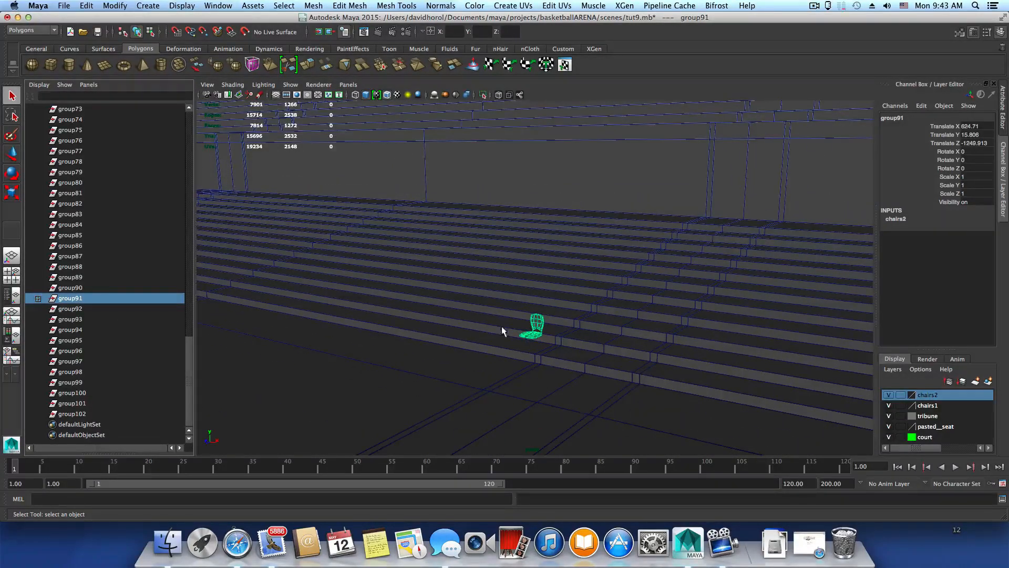
pyautogui.scroll(-5, 420, 384)
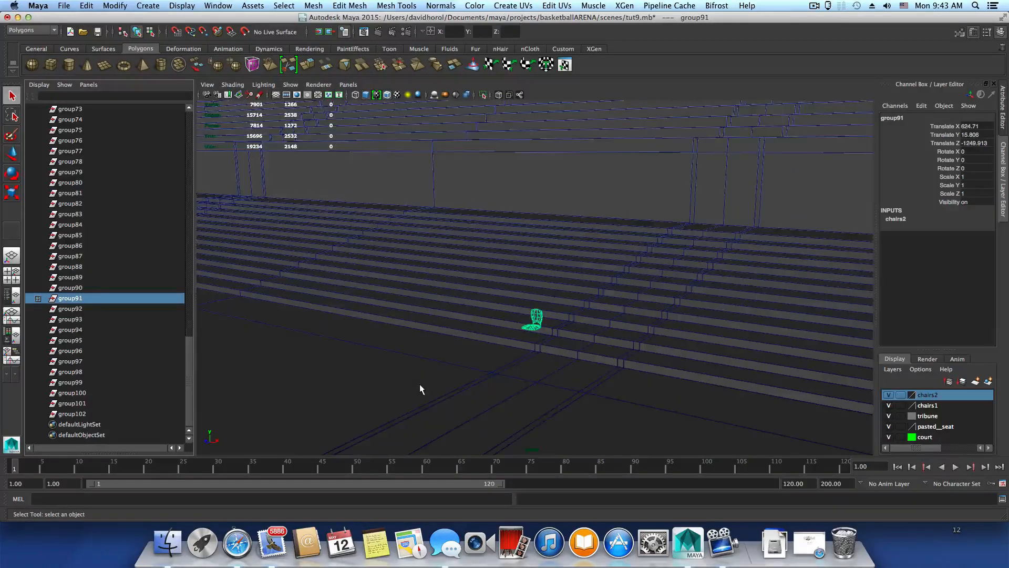
pyautogui.keyDown('alt'); pyautogui.moveTo(418, 389); pyautogui.dragTo(690, 400); pyautogui.keyUp('alt')
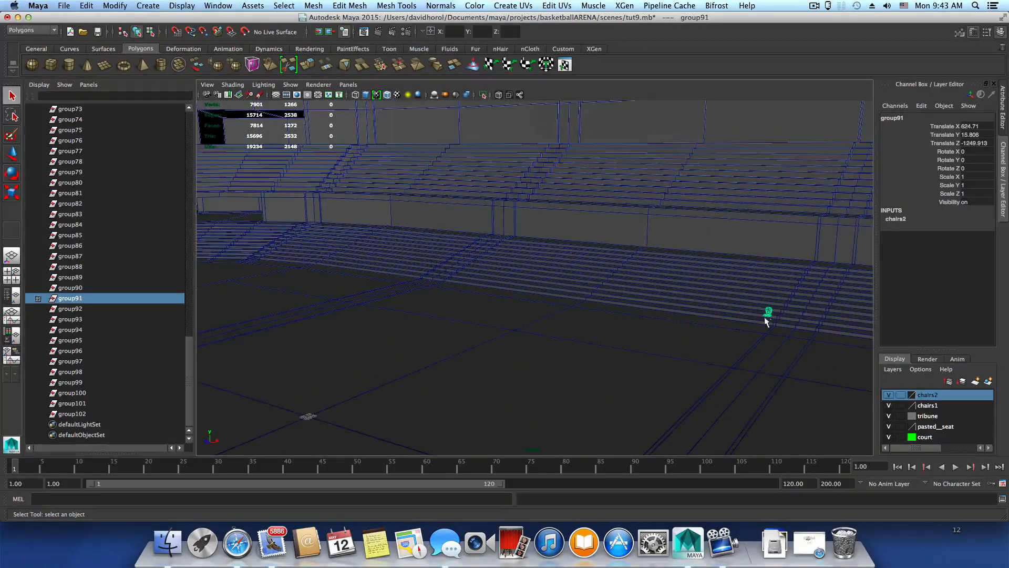
pyautogui.press('w')
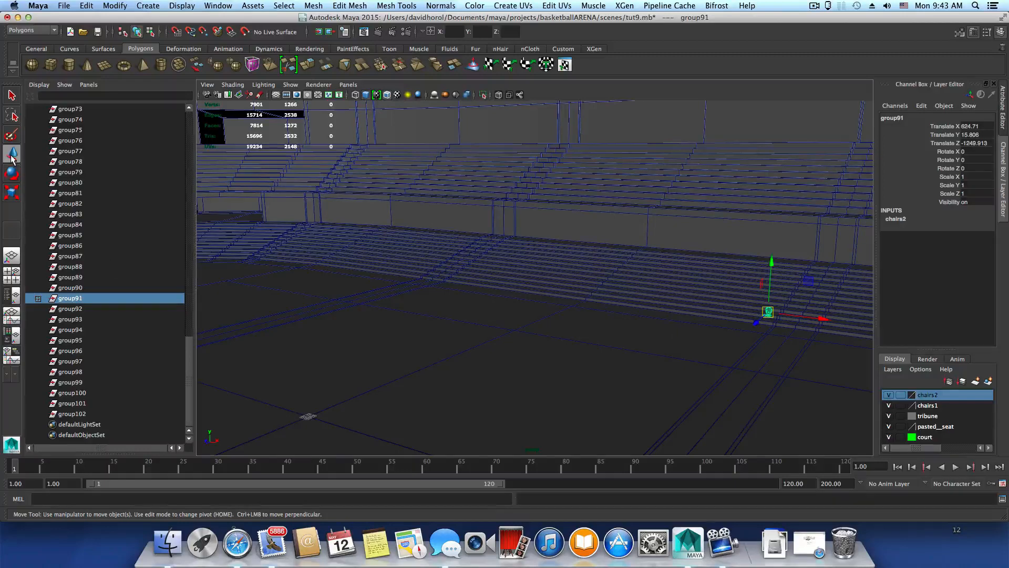
pyautogui.moveTo(697, 353); pyautogui.dragTo(522, 401, button='middle')
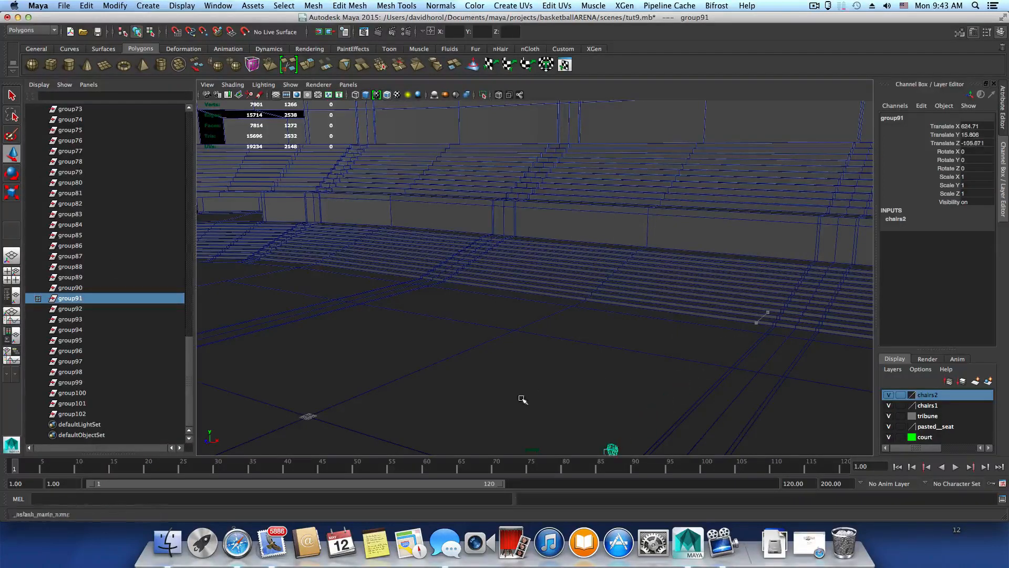
pyautogui.keyDown('alt'); pyautogui.moveTo(306, 417); pyautogui.dragTo(582, 378); pyautogui.keyUp('alt')
pyautogui.moveTo(694, 388); pyautogui.dragTo(592, 397)
pyautogui.moveTo(470, 349); pyautogui.dragTo(660, 399)
# Lower the seat group to about Y -4.49 and shift it to about Z 9.329 so it sits on the grid.
pyautogui.keyDown('alt'); pyautogui.moveTo(661, 399); pyautogui.dragTo(667, 374, button='middle'); pyautogui.keyUp('alt')
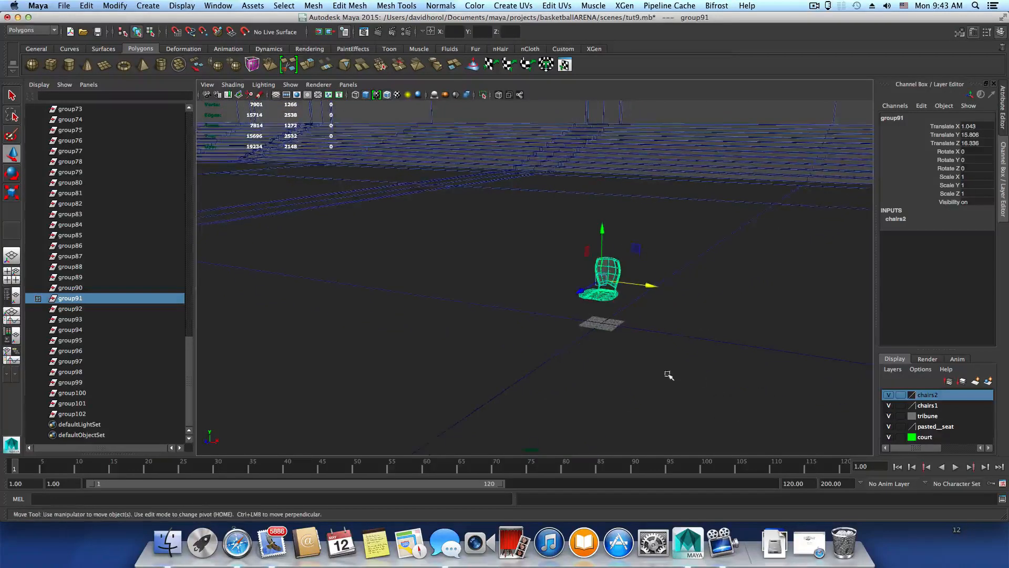
pyautogui.keyDown('alt'); pyautogui.moveTo(667, 374); pyautogui.dragTo(535, 293); pyautogui.keyUp('alt')
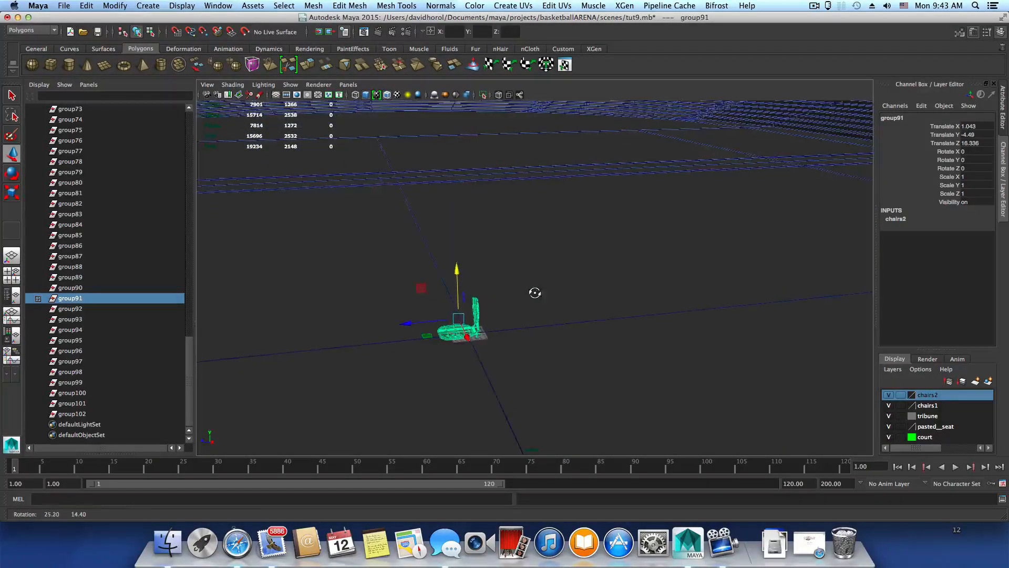
pyautogui.moveTo(418, 323); pyautogui.dragTo(416, 324)
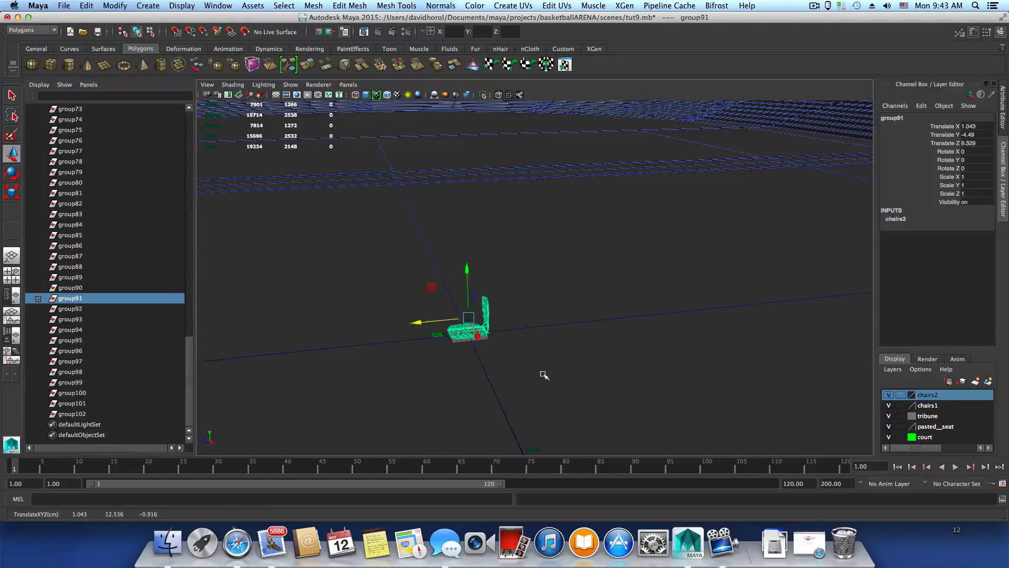
# Select the arena model polySurface4 and scale it down uniformly to about 0.026.
pyautogui.keyDown('alt'); pyautogui.moveTo(541, 377); pyautogui.dragTo(579, 389, button='right'); pyautogui.keyUp('alt')
pyautogui.moveTo(594, 305)
pyautogui.keyDown('alt'); pyautogui.mouseDown()
pyautogui.moveTo(596, 354)
pyautogui.moveTo(581, 315)
pyautogui.moveTo(604, 297)
pyautogui.mouseUp(); pyautogui.keyUp('alt')
pyautogui.click(606, 358)
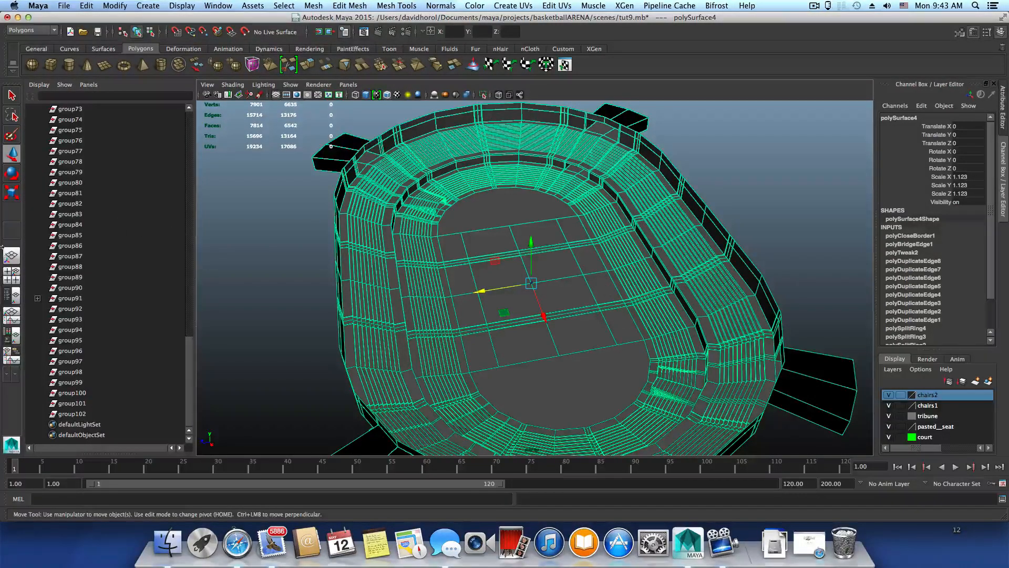
pyautogui.click(11, 193)
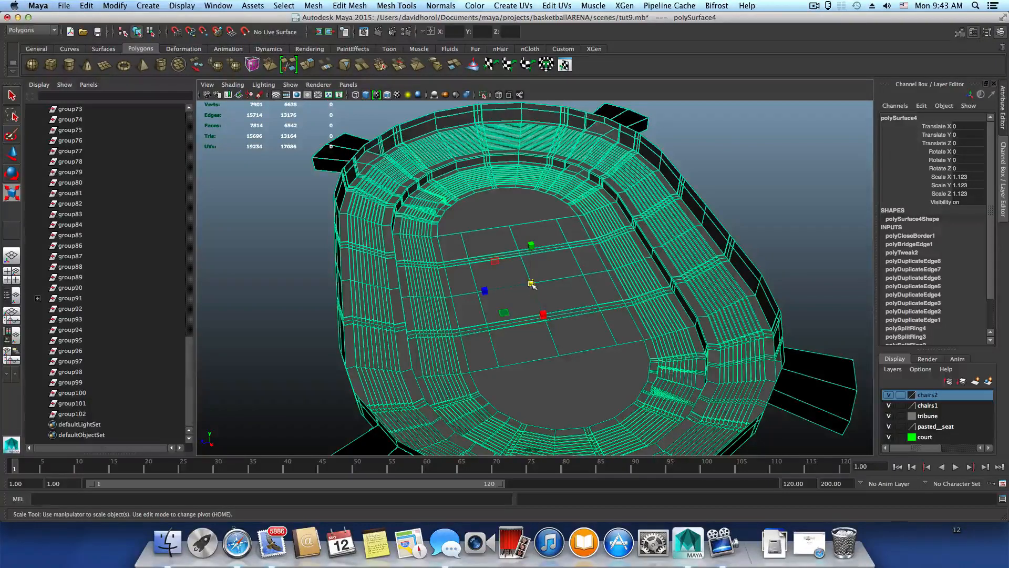
pyautogui.moveTo(532, 283); pyautogui.dragTo(311, 301)
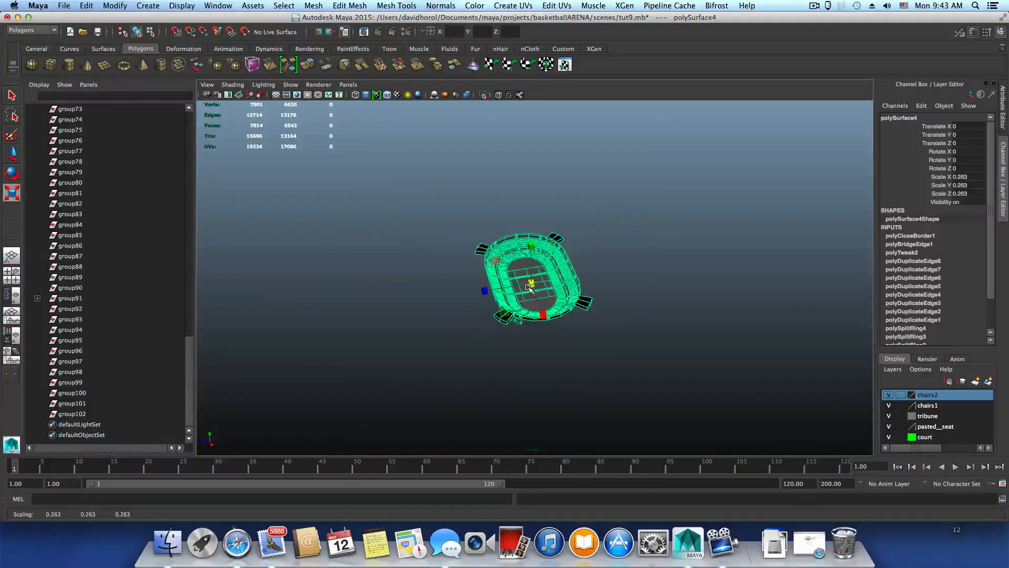
pyautogui.moveTo(529, 287); pyautogui.dragTo(457, 295)
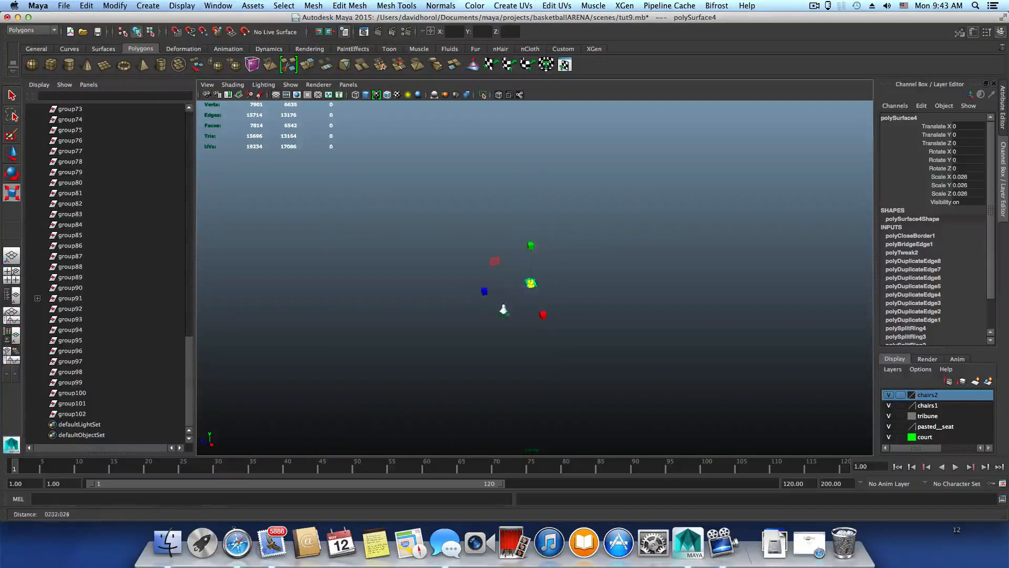
# Scale the arena model down further, uniformly, to about 0.014 around the seat at its centre.
pyautogui.scroll(10, 504, 310)
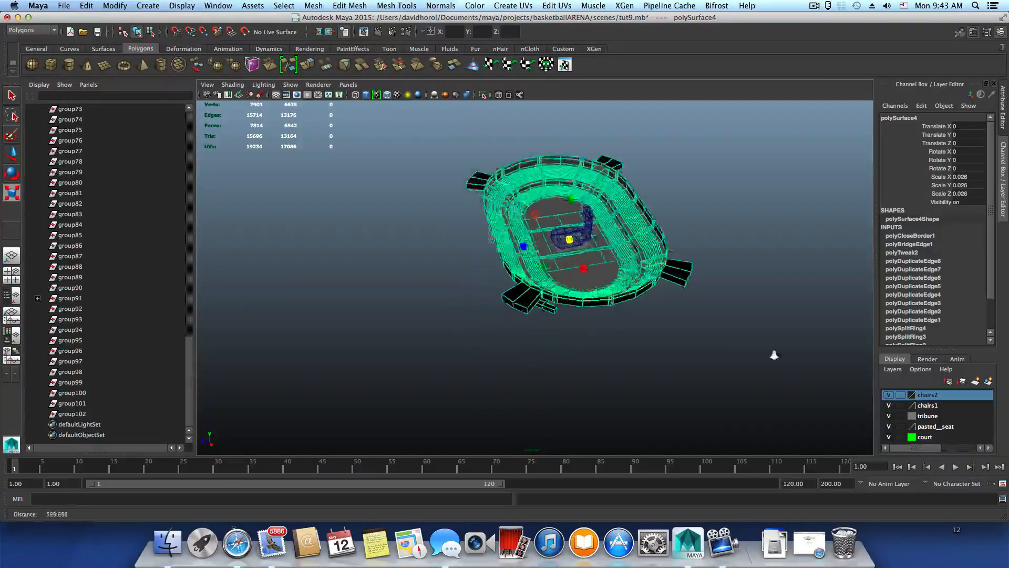
pyautogui.scroll(15, 775, 355)
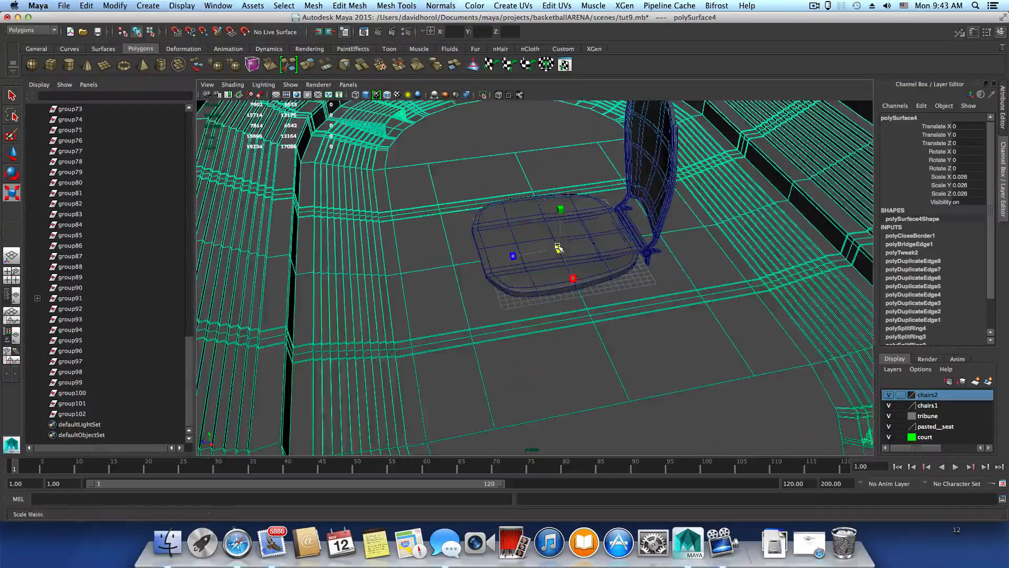
pyautogui.moveTo(558, 248); pyautogui.dragTo(503, 343)
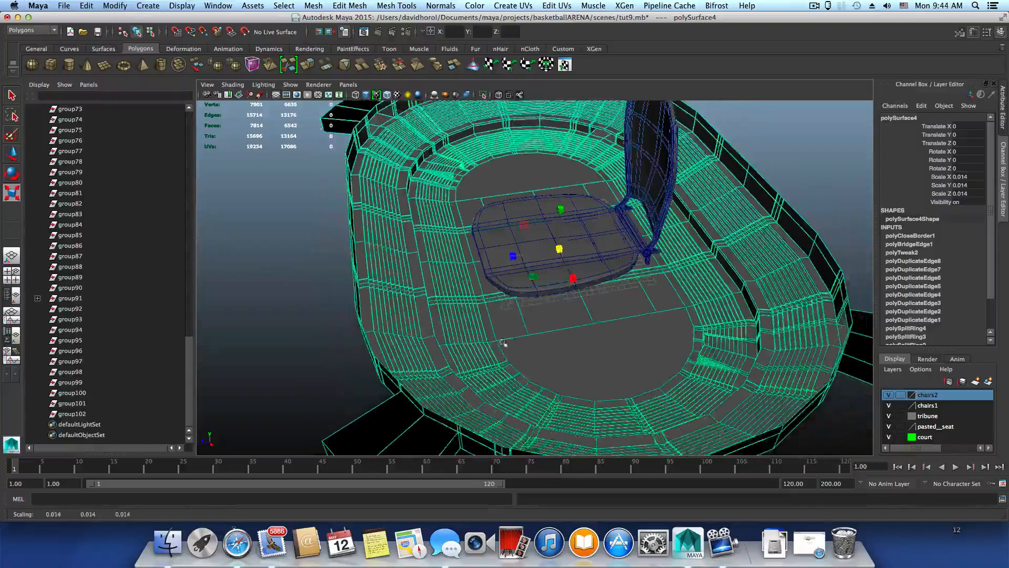
# Examine the reduced arena and the seat from several angles and distances to compare their proportions.
pyautogui.scroll(-15, 520, 344)
pyautogui.scroll(15, 484, 309)
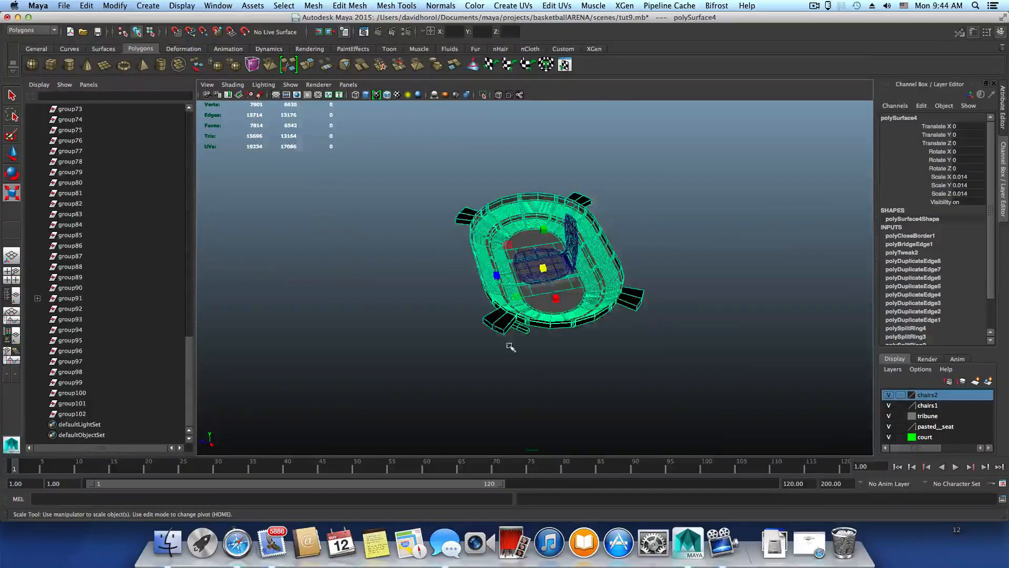
pyautogui.keyDown('alt'); pyautogui.moveTo(608, 337); pyautogui.dragTo(473, 321, button='right'); pyautogui.keyUp('alt')
pyautogui.keyDown('alt'); pyautogui.moveTo(473, 321); pyautogui.dragTo(533, 316); pyautogui.keyUp('alt')
pyautogui.keyDown('alt'); pyautogui.moveTo(534, 316); pyautogui.dragTo(457, 363, button='middle'); pyautogui.keyUp('alt')
pyautogui.keyDown('alt'); pyautogui.moveTo(457, 363); pyautogui.dragTo(613, 358, button='right'); pyautogui.keyUp('alt')
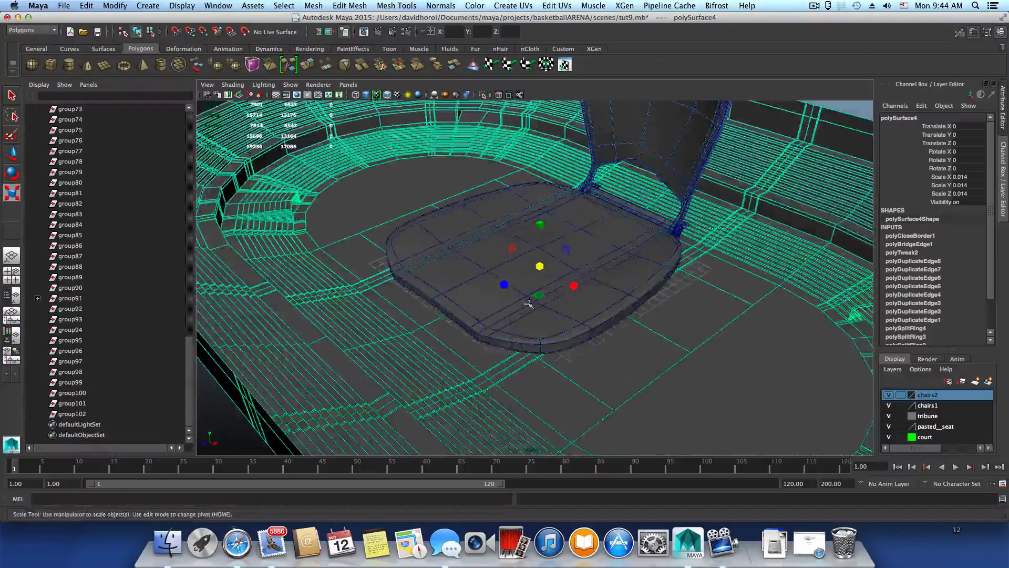
pyautogui.keyDown('alt'); pyautogui.moveTo(578, 340); pyautogui.dragTo(499, 363, button='middle'); pyautogui.keyUp('alt')
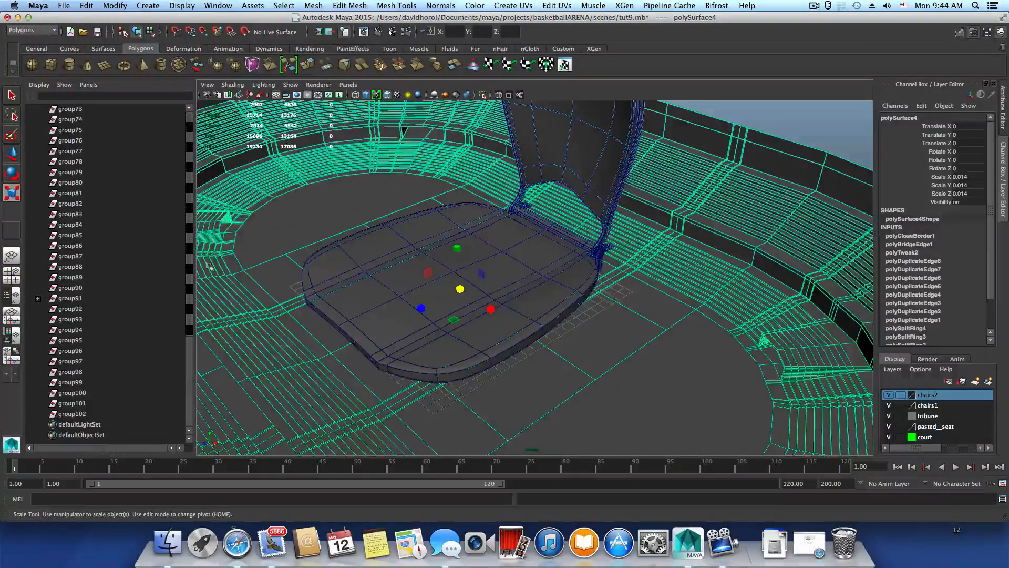
pyautogui.keyDown('alt'); pyautogui.moveTo(620, 305); pyautogui.dragTo(506, 307, button='right'); pyautogui.keyUp('alt')
pyautogui.keyDown('alt'); pyautogui.moveTo(506, 307); pyautogui.dragTo(514, 302); pyautogui.keyUp('alt')
pyautogui.keyDown('alt'); pyautogui.moveTo(513, 302); pyautogui.dragTo(559, 314, button='right'); pyautogui.keyUp('alt')
pyautogui.keyDown('alt'); pyautogui.moveTo(558, 314); pyautogui.dragTo(541, 340, button='middle'); pyautogui.keyUp('alt')
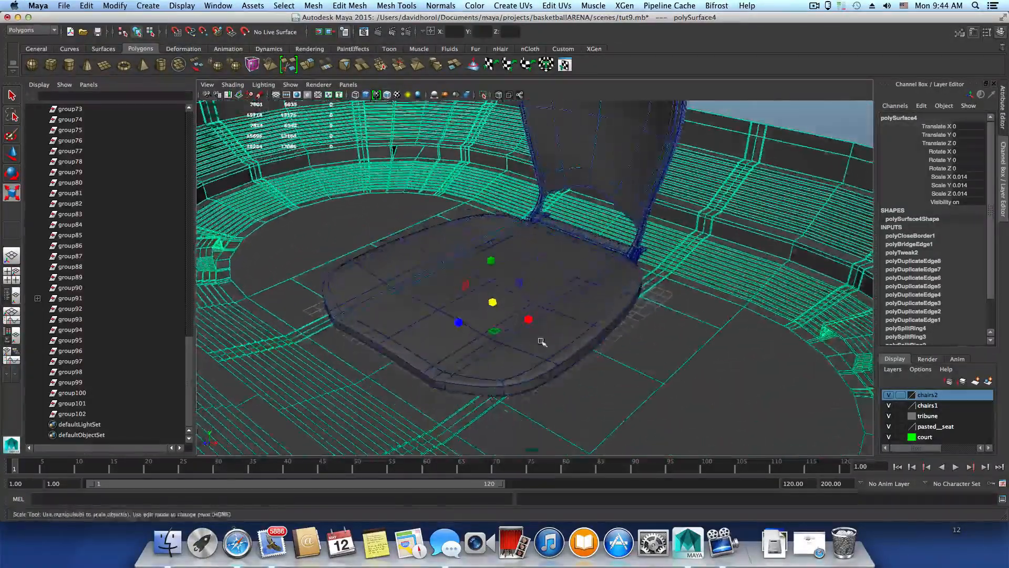
pyautogui.keyDown('alt'); pyautogui.moveTo(541, 340); pyautogui.dragTo(445, 314, button='right'); pyautogui.keyUp('alt')
pyautogui.keyDown('alt'); pyautogui.moveTo(579, 314); pyautogui.dragTo(642, 331, button='right'); pyautogui.keyUp('alt')
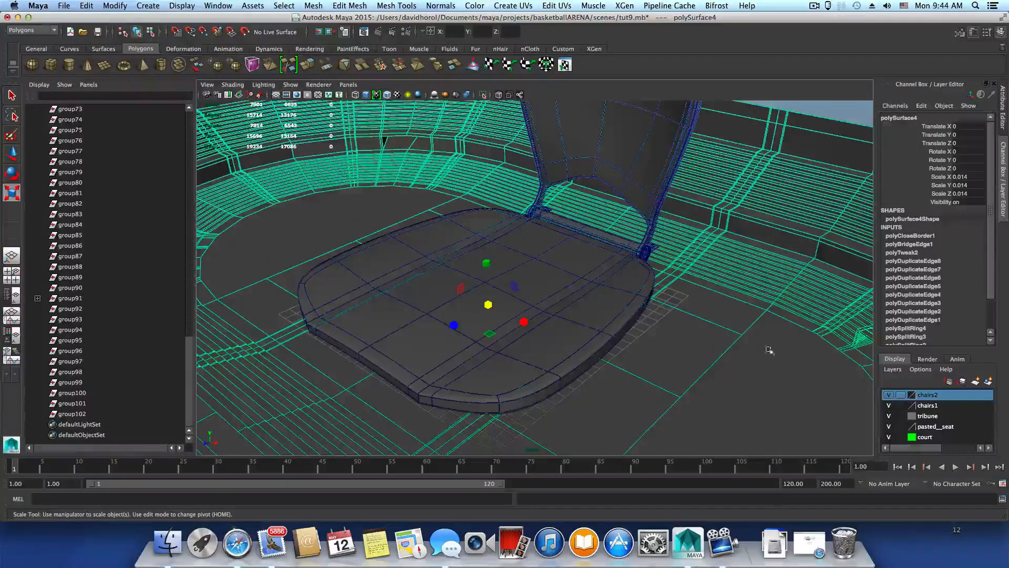
# Move the seat's group91 above polySurface3 in the Outliner and rename it chair.
pyautogui.click(70, 298)
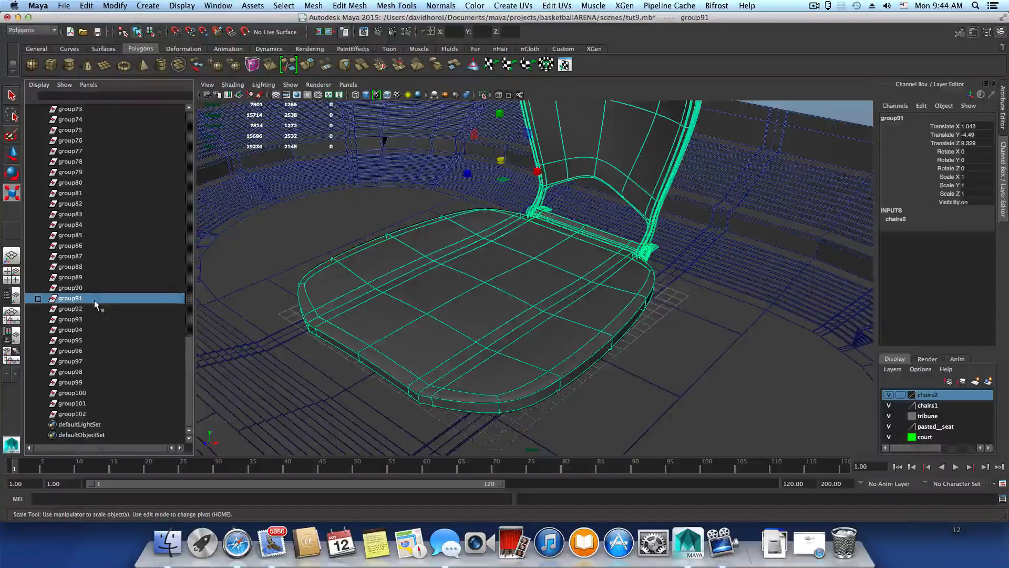
pyautogui.moveTo(95, 299); pyautogui.dragTo(107, 138, button='middle')
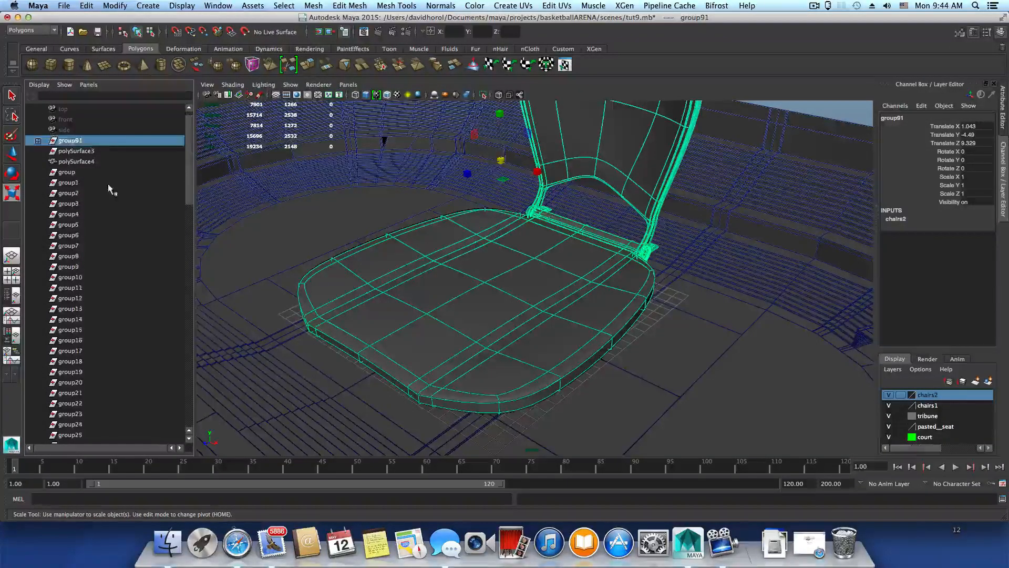
pyautogui.doubleClick(72, 141)
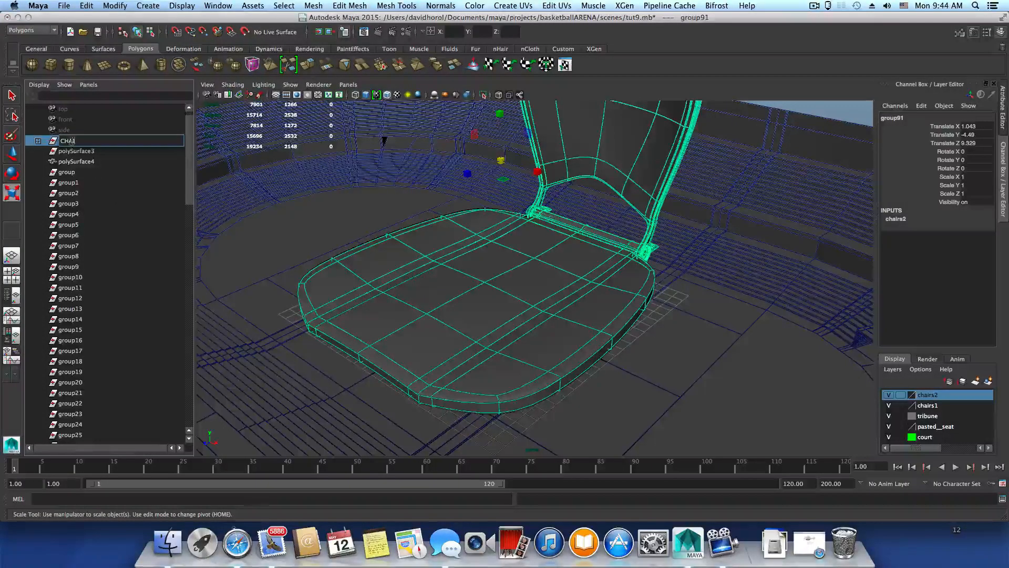
pyautogui.press('BackSpace')
pyautogui.press('BackSpace')
pyautogui.press('BackSpace')
pyautogui.write('h')
pyautogui.write('chai')
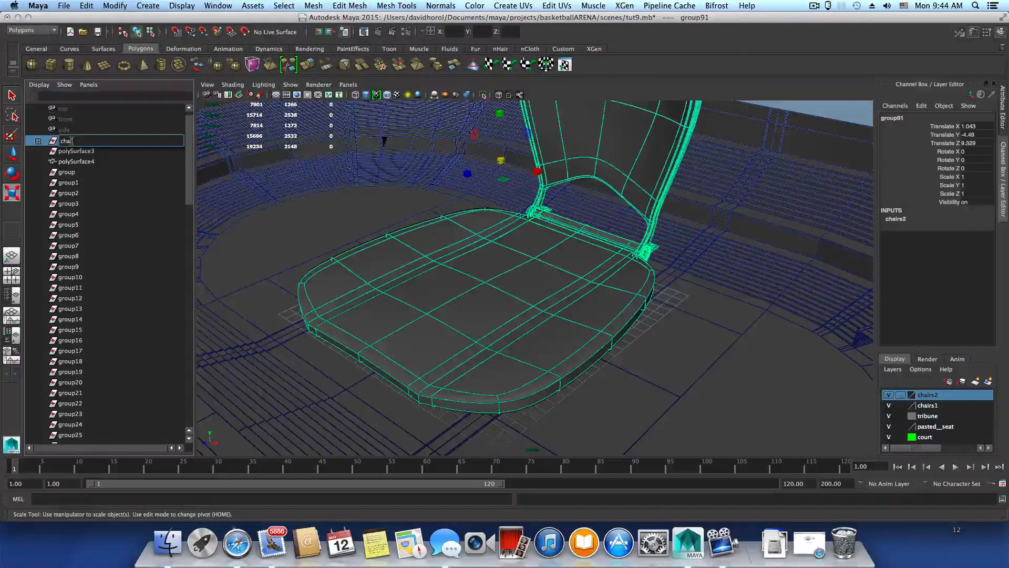
pyautogui.write('r')
pyautogui.press('Return')
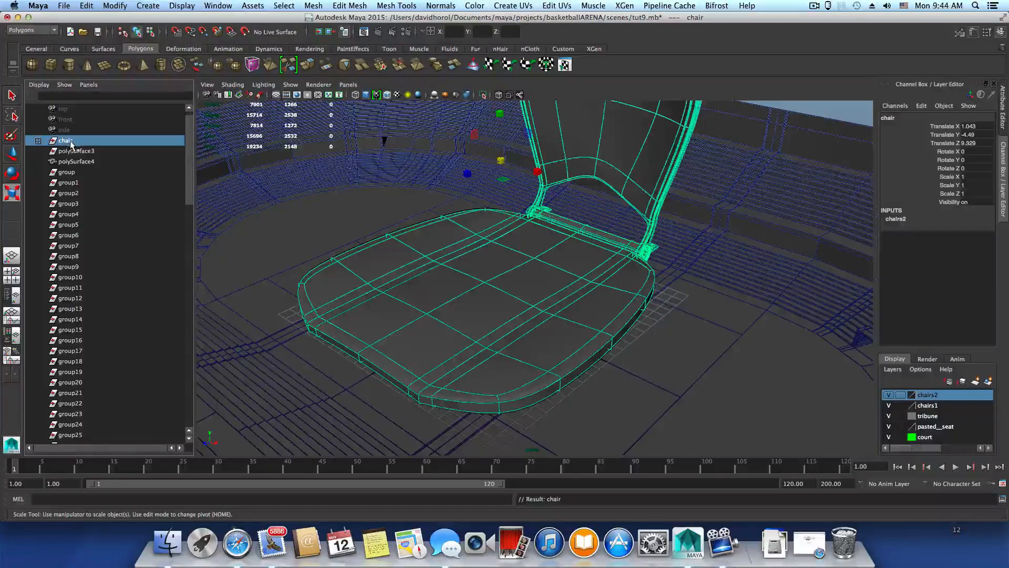
# Delete all the leftover empty groups in the Outliner, from group through group102, keeping chair and the polySurfaces.
pyautogui.click(65, 173)
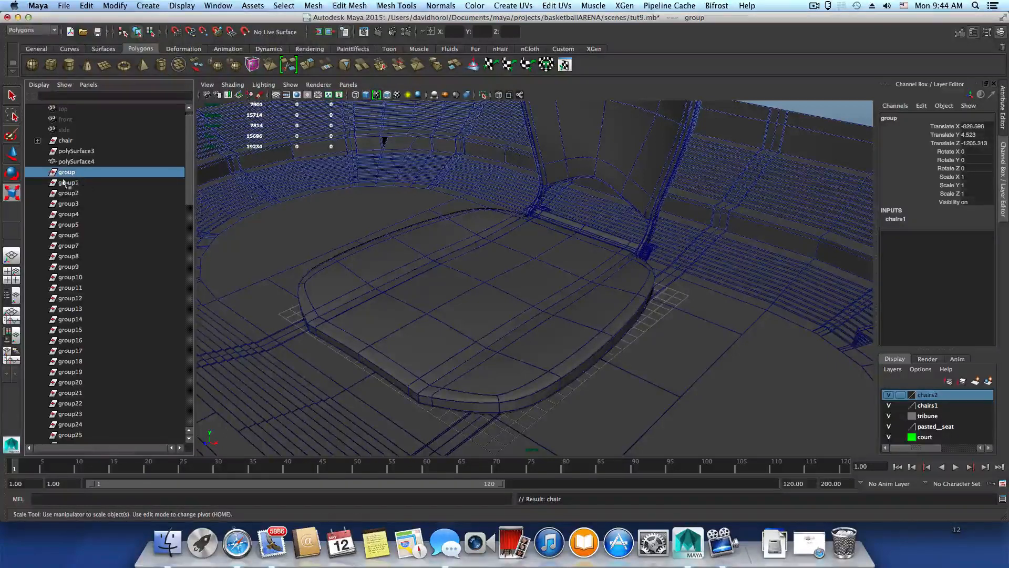
pyautogui.scroll(-20, 97, 254)
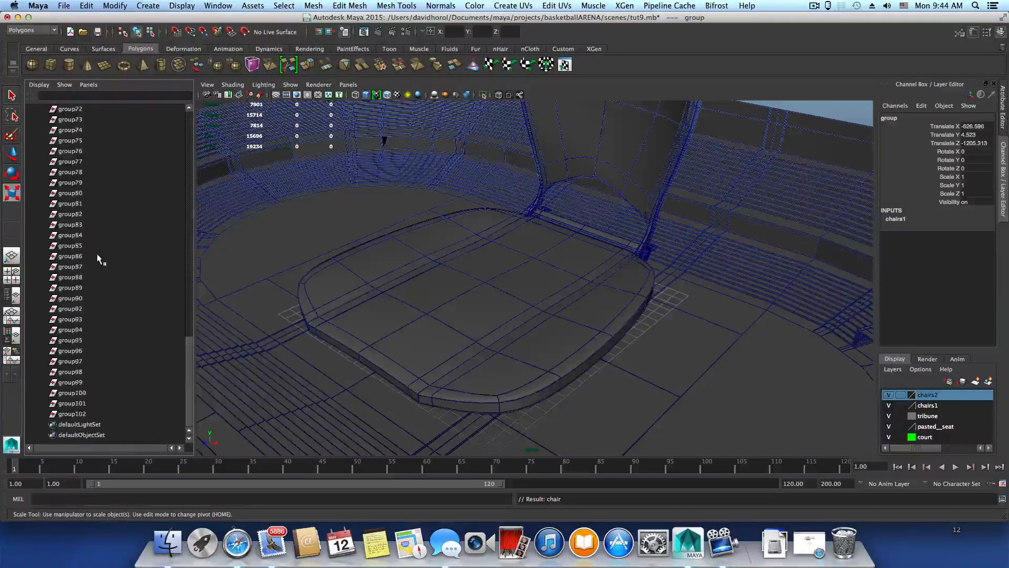
pyautogui.keyDown('shift'); pyautogui.click(78, 414); pyautogui.keyUp('shift')
pyautogui.scroll(20, 135, 342)
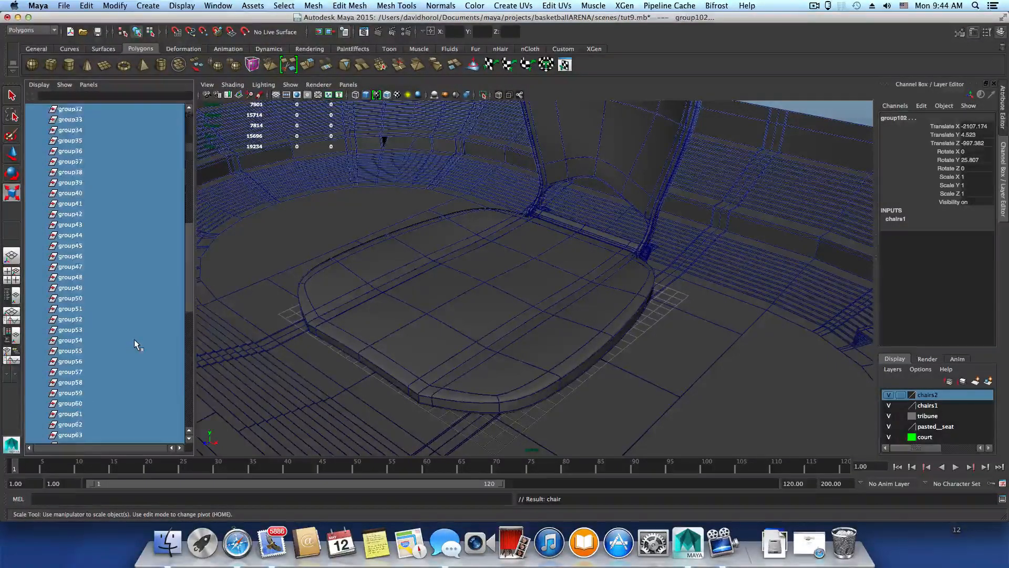
pyautogui.scroll(-20, 135, 339)
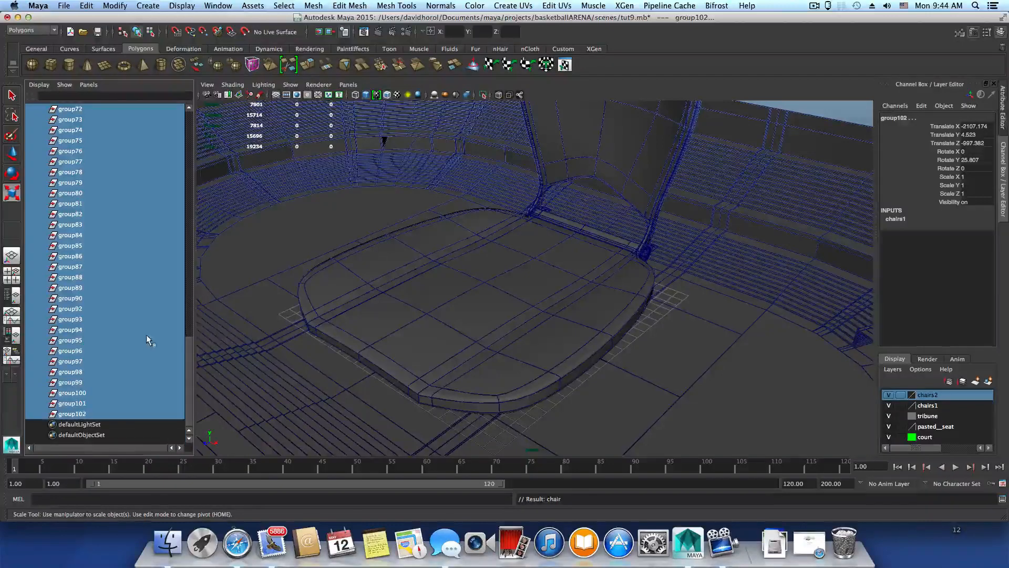
pyautogui.press('Delete')
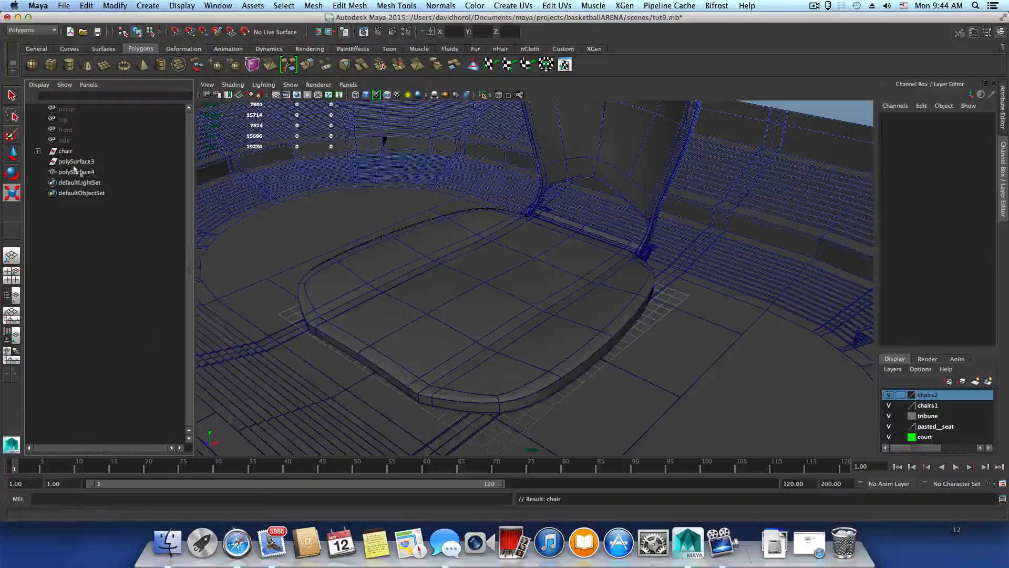
# Scale the chair group down uniformly to about 0.27 and shift it along Z to about 0.021.
pyautogui.scroll(-10, 642, 378)
pyautogui.moveTo(628, 356)
pyautogui.keyDown('alt'); pyautogui.mouseDown()
pyautogui.moveTo(593, 363)
pyautogui.moveTo(534, 343)
pyautogui.moveTo(570, 352)
pyautogui.moveTo(622, 343)
pyautogui.mouseUp(); pyautogui.keyUp('alt')
pyautogui.scroll(12, 552, 342)
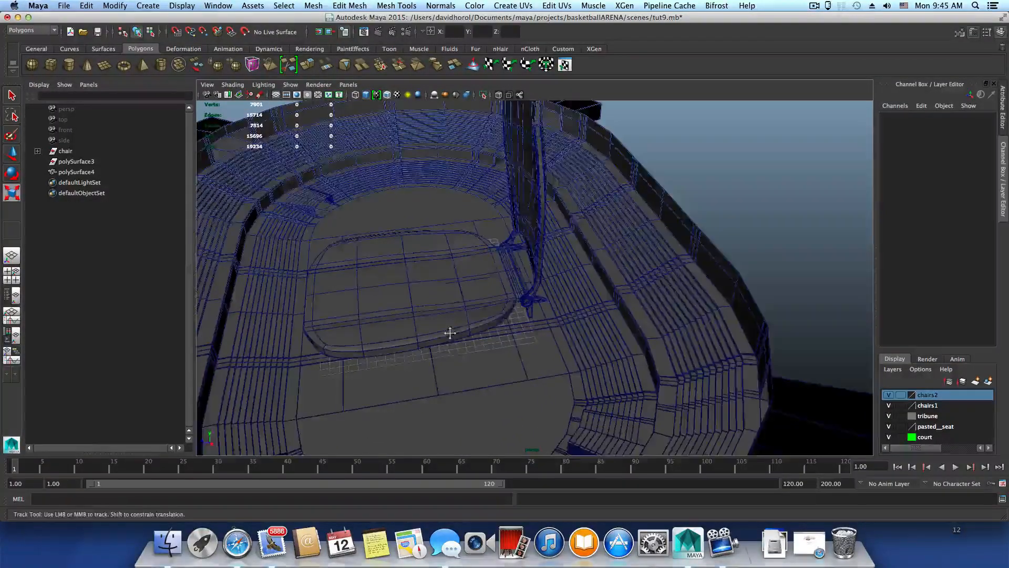
pyautogui.scroll(5, 448, 334)
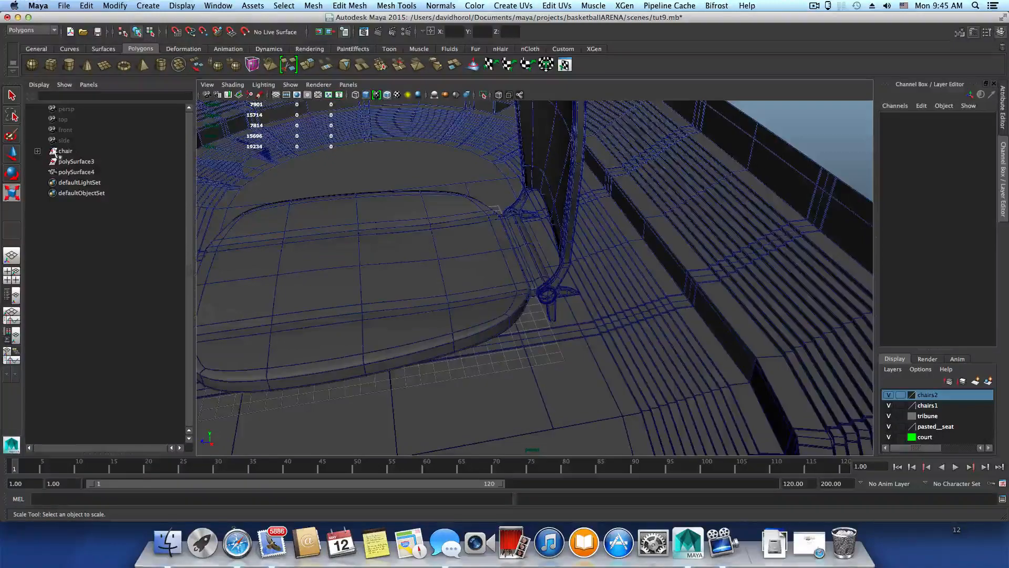
pyautogui.click(56, 152)
pyautogui.moveTo(372, 148); pyautogui.dragTo(71, 196)
pyautogui.press('z')
pyautogui.press('w')
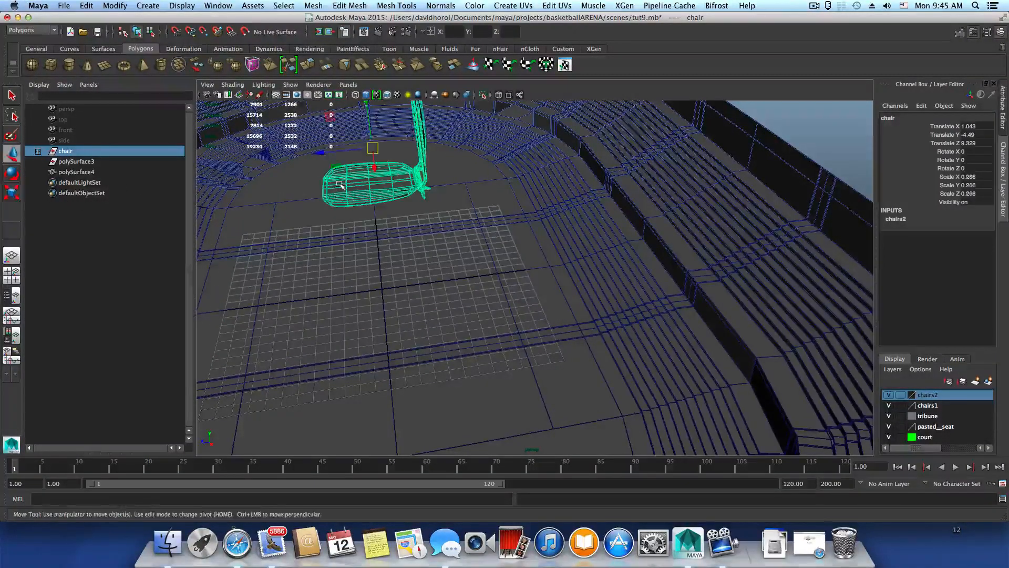
pyautogui.moveTo(367, 152); pyautogui.dragTo(587, 173)
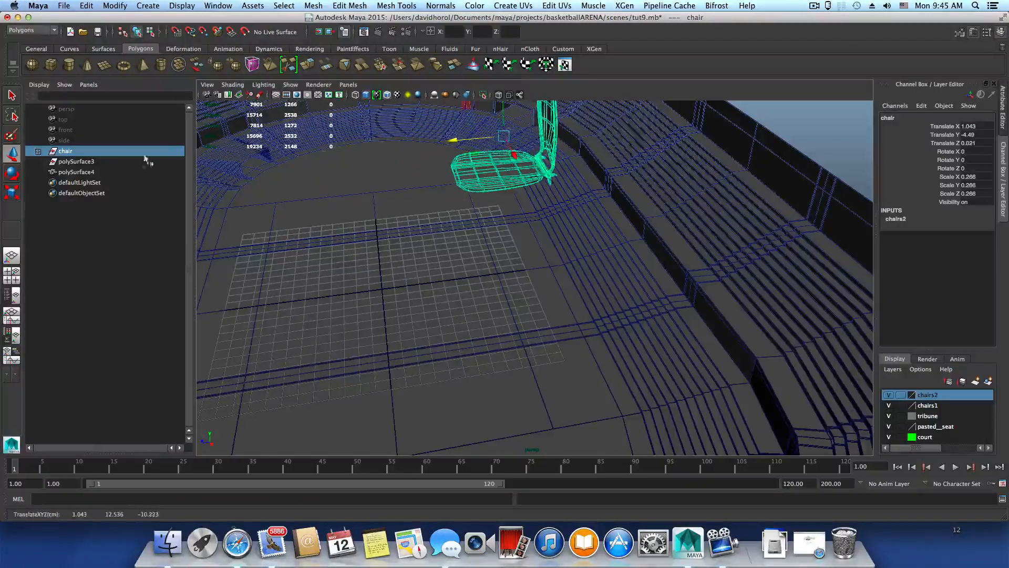
# Scale the chair group down uniformly to about 0.136 and lower it to about Y -9.637.
pyautogui.press('e')
pyautogui.press('r')
pyautogui.moveTo(504, 136); pyautogui.dragTo(453, 145)
pyautogui.press('w')
pyautogui.moveTo(504, 112); pyautogui.dragTo(503, 174)
pyautogui.scroll(10, 657, 235)
pyautogui.scroll(-10, 622, 255)
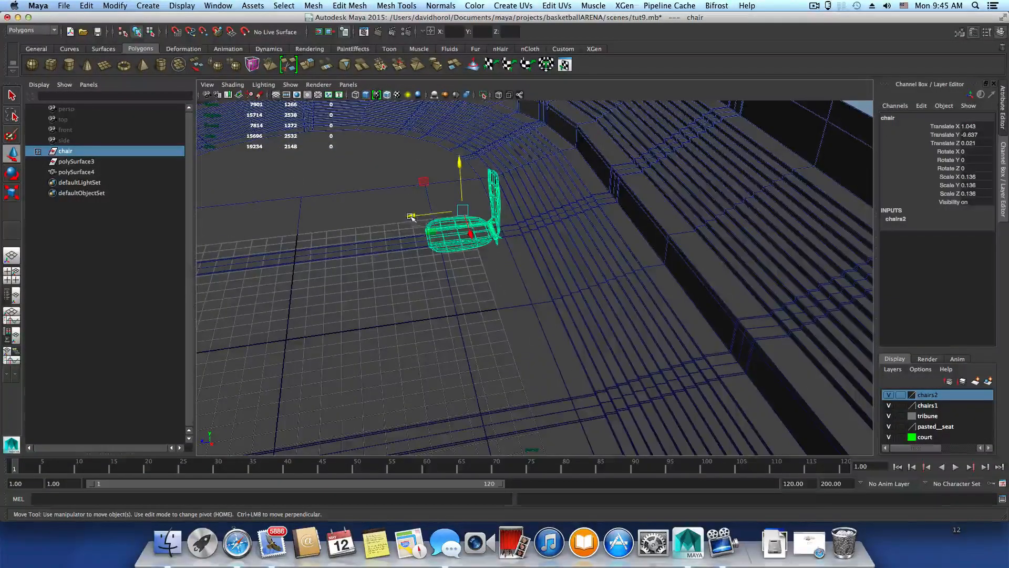
# Move the chair group along Z to about 59.791, placing it outside the arena.
pyautogui.moveTo(472, 238); pyautogui.dragTo(816, 165)
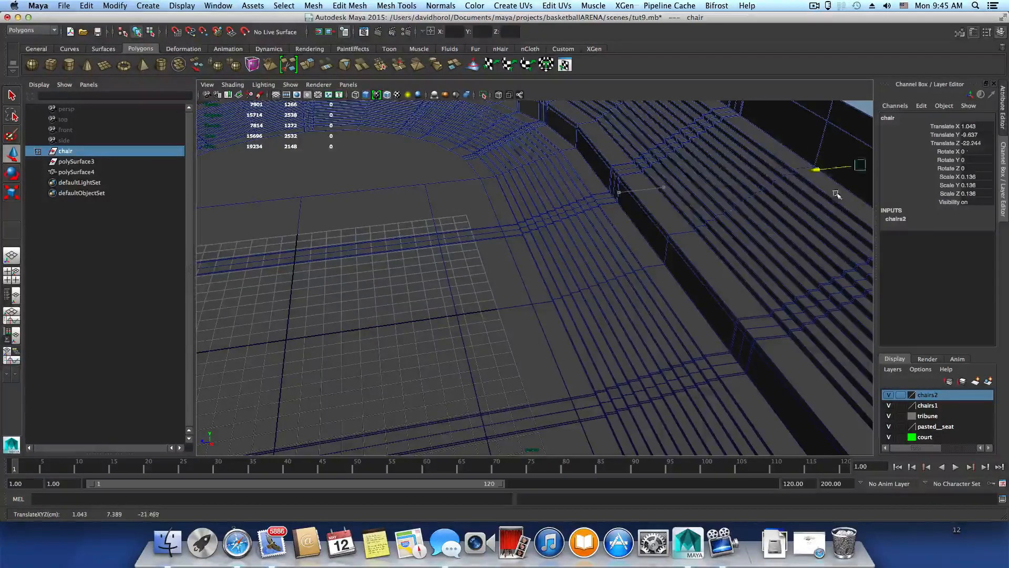
pyautogui.scroll(-10, 654, 259)
pyautogui.moveTo(542, 258); pyautogui.dragTo(169, 316)
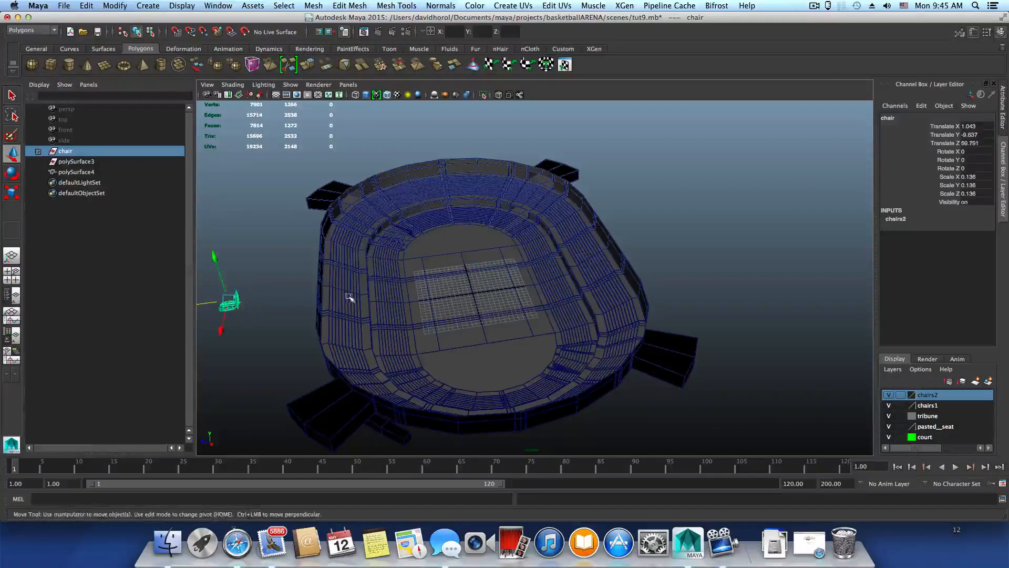
pyautogui.keyDown('alt'); pyautogui.moveTo(350, 295); pyautogui.dragTo(532, 279, button='right'); pyautogui.keyUp('alt')
pyautogui.scroll(-5, 532, 279)
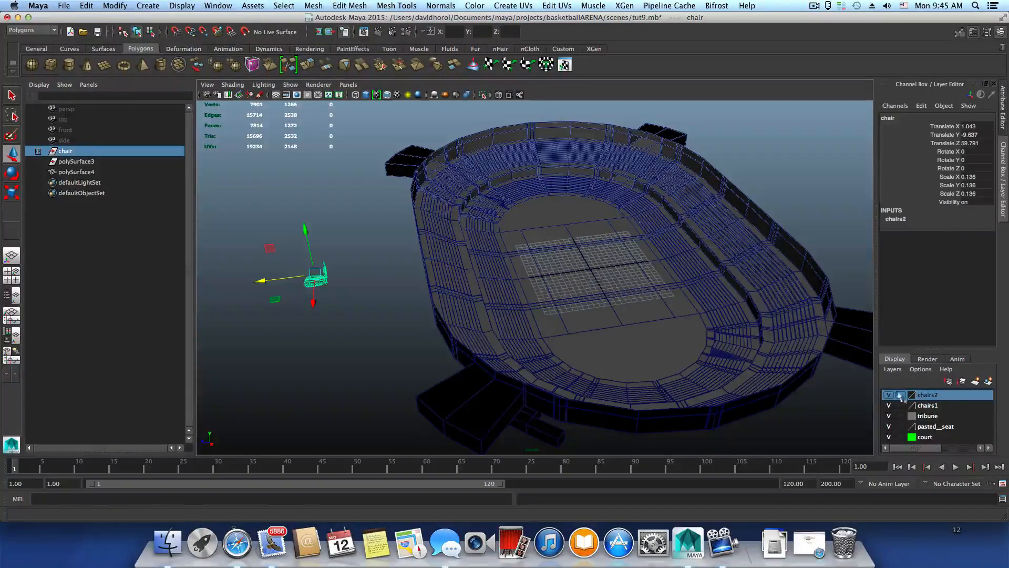
# Toggle the visibility of the chairs1 and chairs2 layers to check their contents, and delete the chairs1 layer.
pyautogui.click(926, 406)
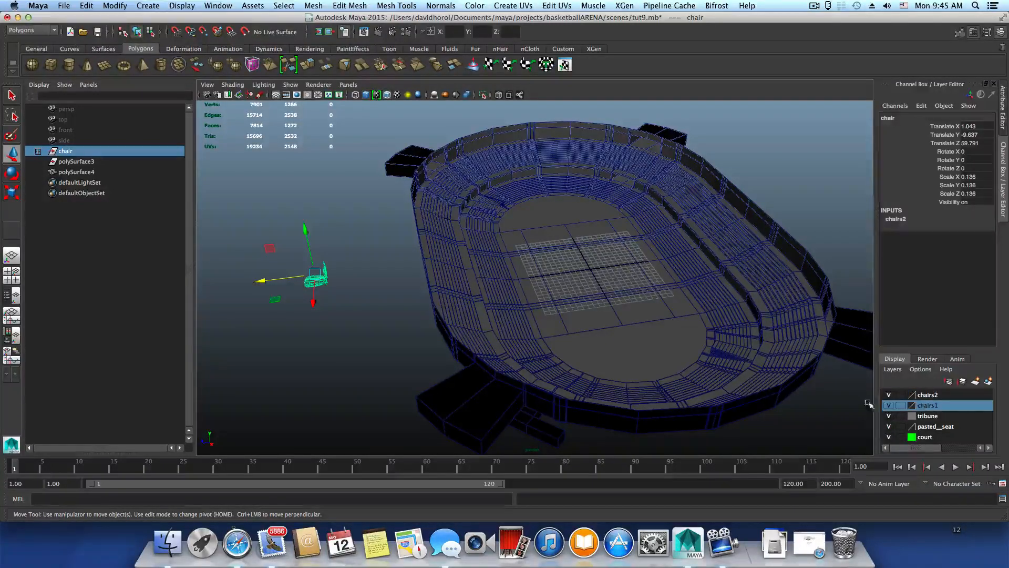
pyautogui.click(889, 406)
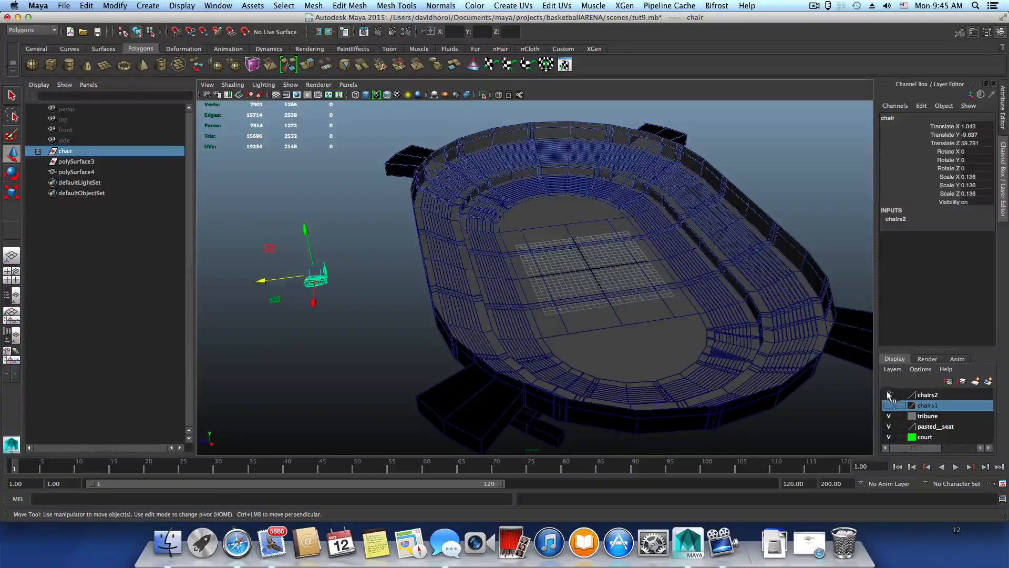
pyautogui.click(889, 395)
pyautogui.click(889, 395)
pyautogui.click(889, 395)
pyautogui.click(889, 395)
pyautogui.click(889, 395)
pyautogui.click(889, 395)
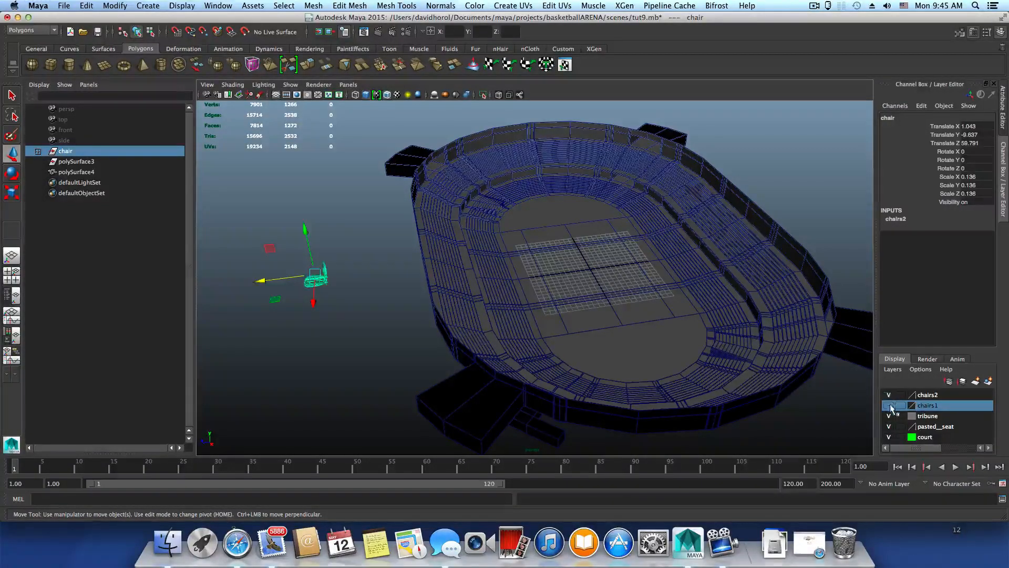
pyautogui.rightClick(927, 407)
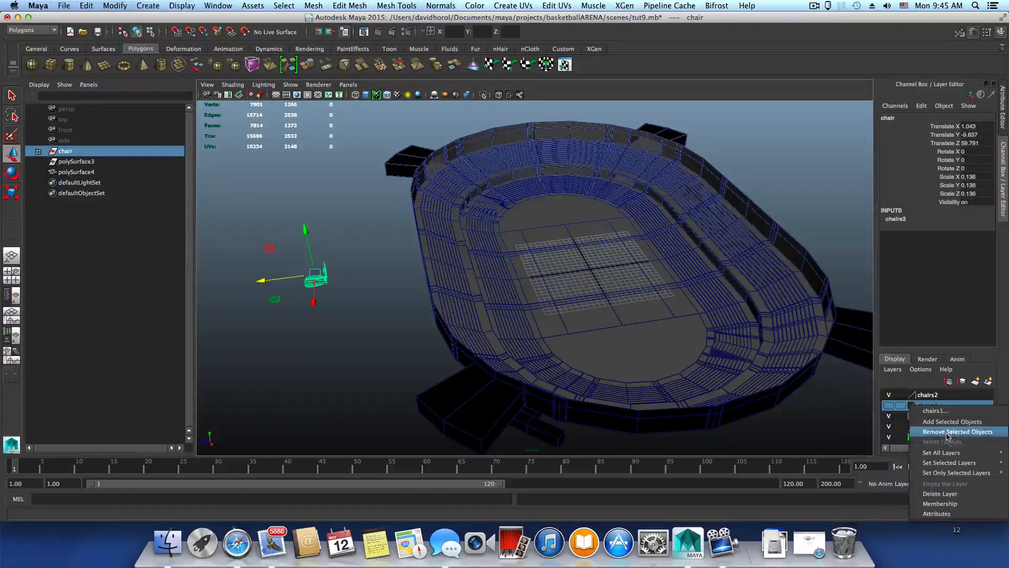
pyautogui.click(940, 494)
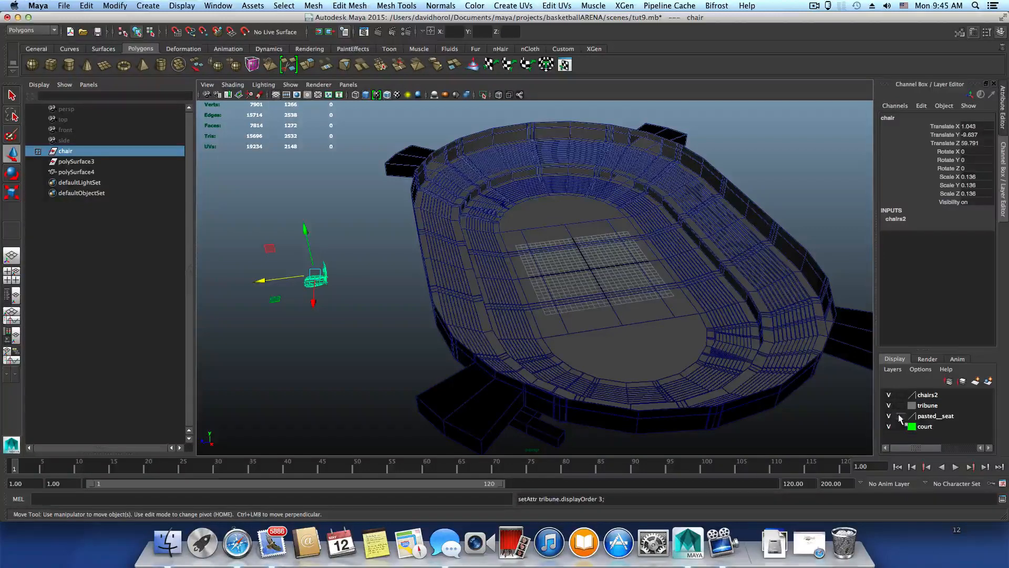
# Toggle the visibility of the pasted__seat layer to check its contents, and delete that layer.
pyautogui.click(927, 418)
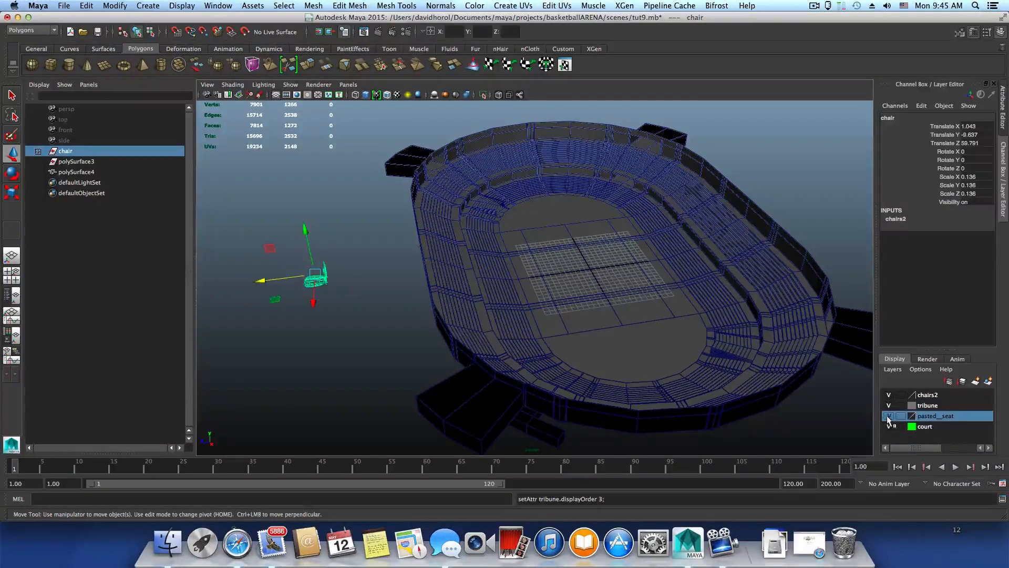
pyautogui.click(888, 416)
pyautogui.click(888, 416)
pyautogui.click(888, 416)
pyautogui.click(888, 416)
pyautogui.click(889, 416)
pyautogui.click(888, 416)
pyautogui.click(889, 416)
pyautogui.click(889, 416)
pyautogui.rightClick(923, 419)
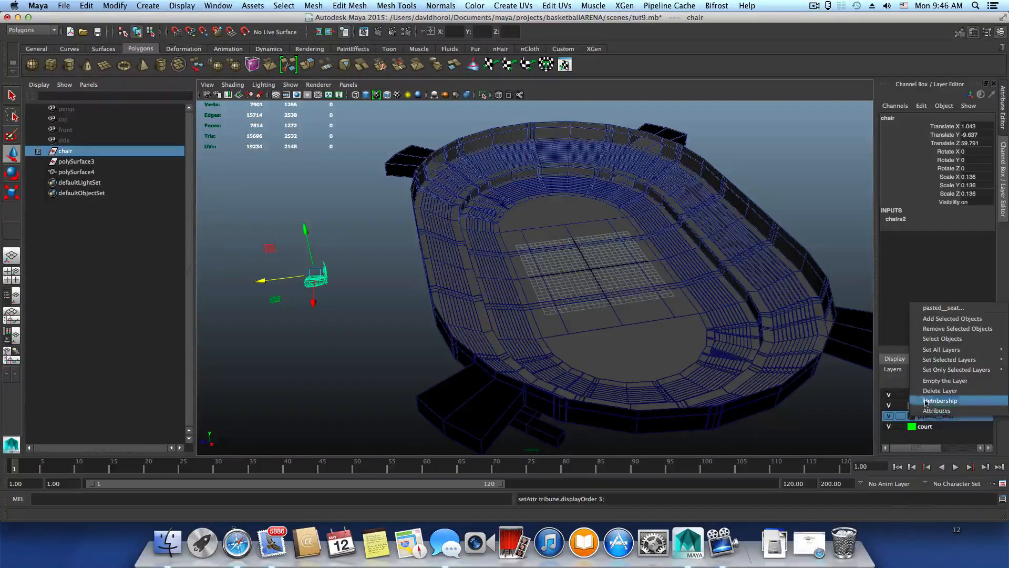
pyautogui.moveTo(930, 356)
pyautogui.click(941, 338)
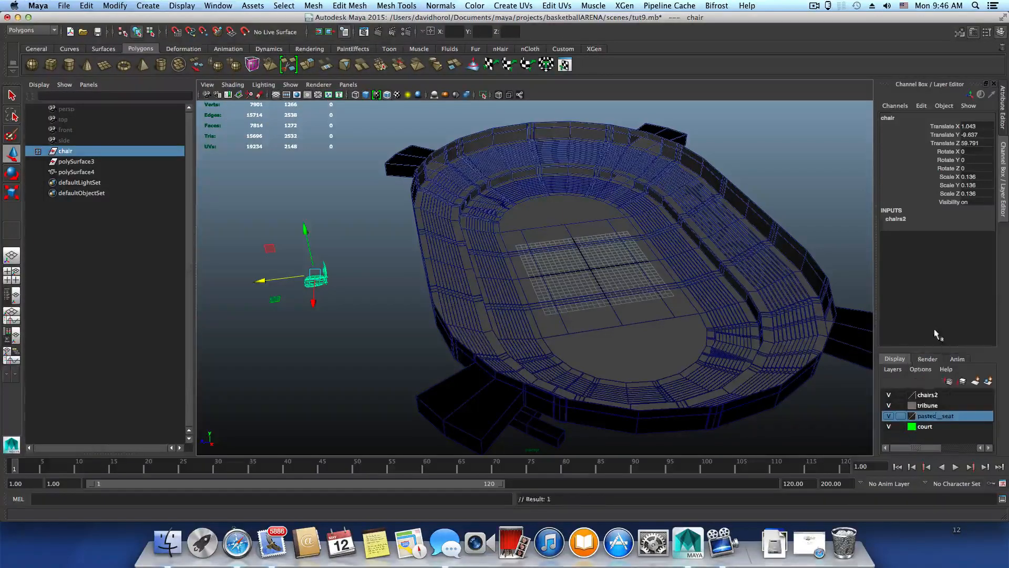
pyautogui.rightClick(931, 417)
pyautogui.click(940, 389)
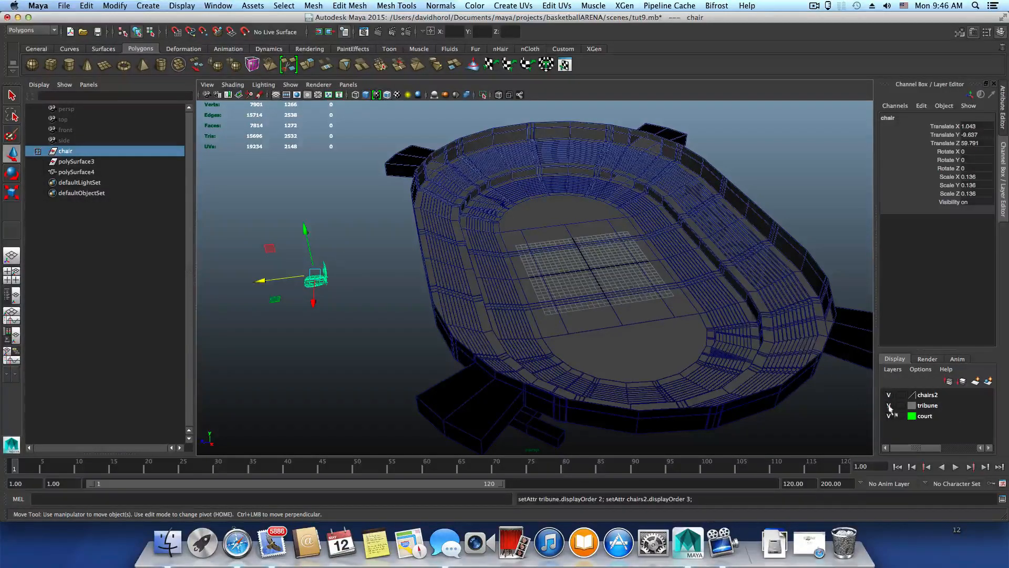
# Add the selected chair group to the chairs2 layer and hide that layer.
pyautogui.rightClick(928, 395)
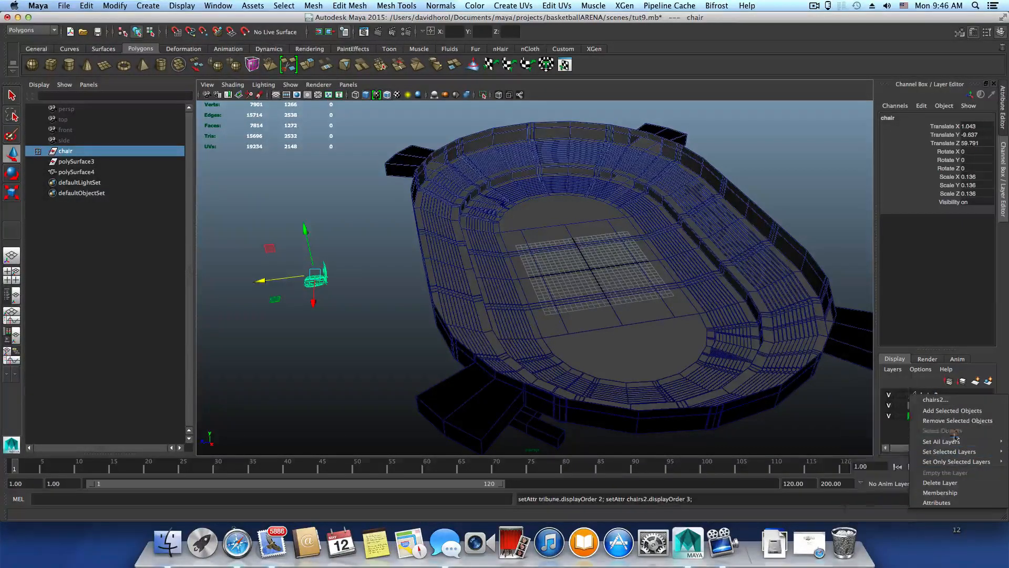
pyautogui.click(960, 411)
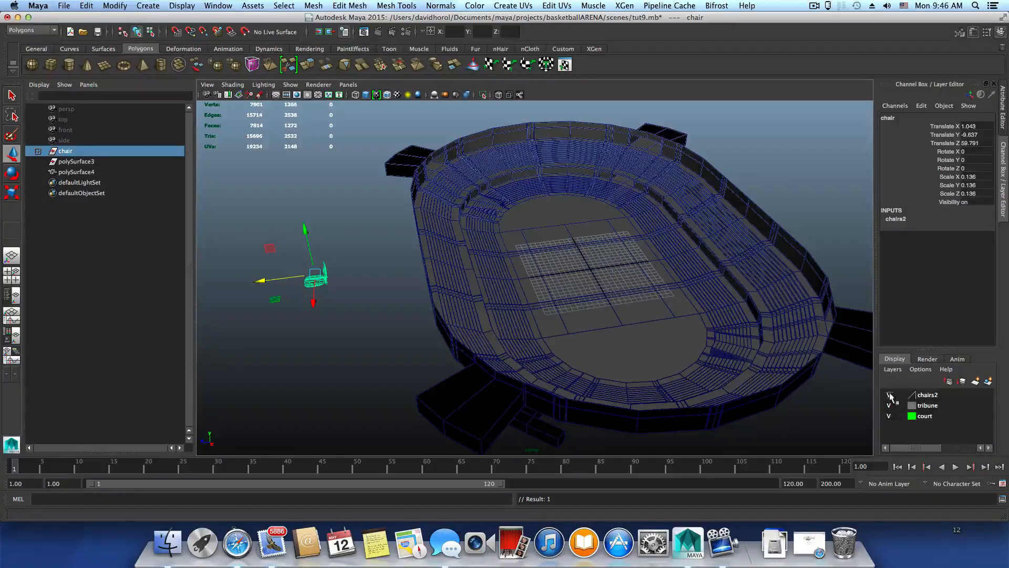
pyautogui.click(890, 395)
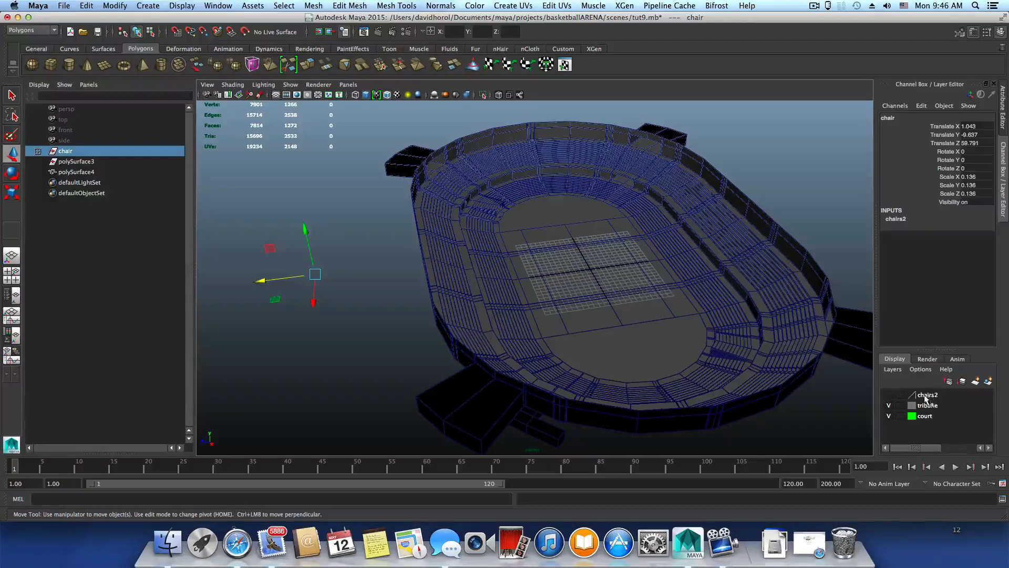
# Select the arena mesh polySurface4 and add it to the tribune layer.
pyautogui.click(642, 331)
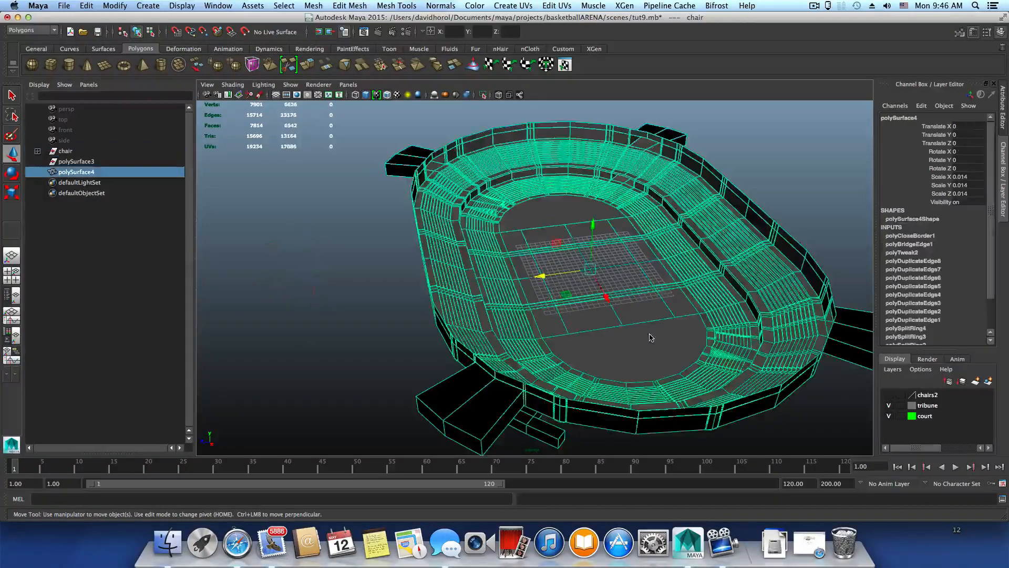
pyautogui.press('f')
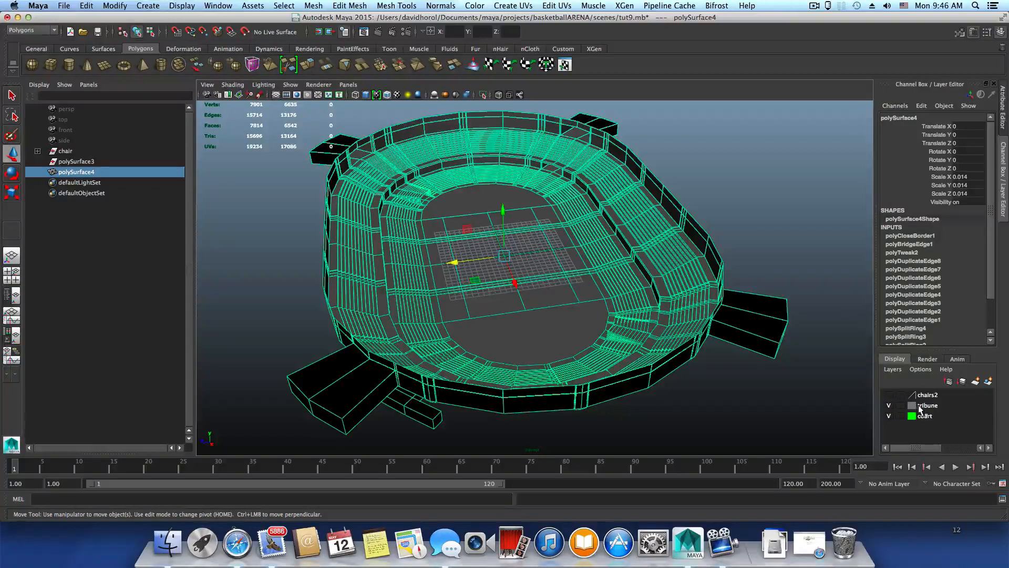
pyautogui.click(888, 406)
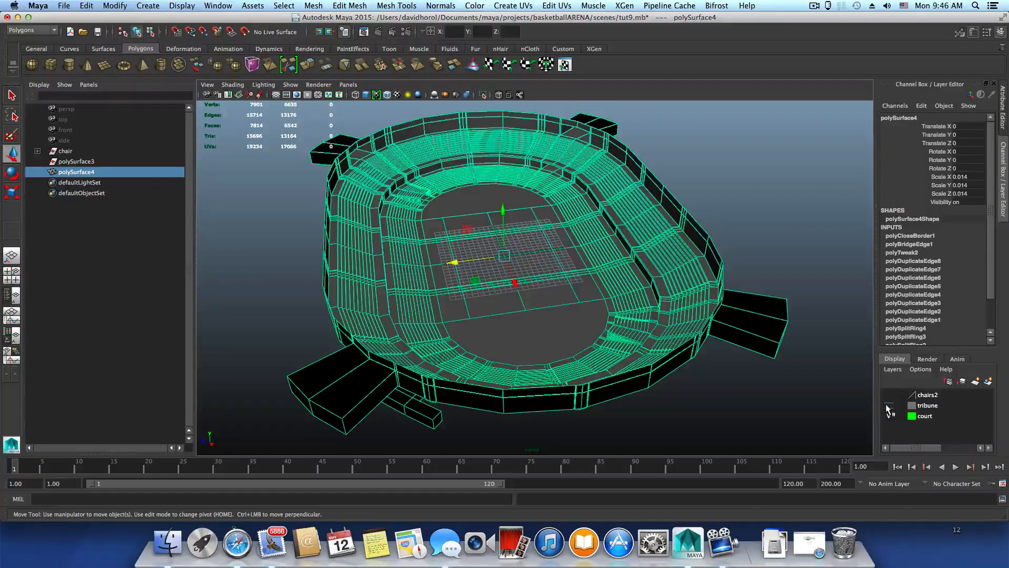
pyautogui.click(888, 406)
pyautogui.rightClick(927, 409)
pyautogui.click(936, 420)
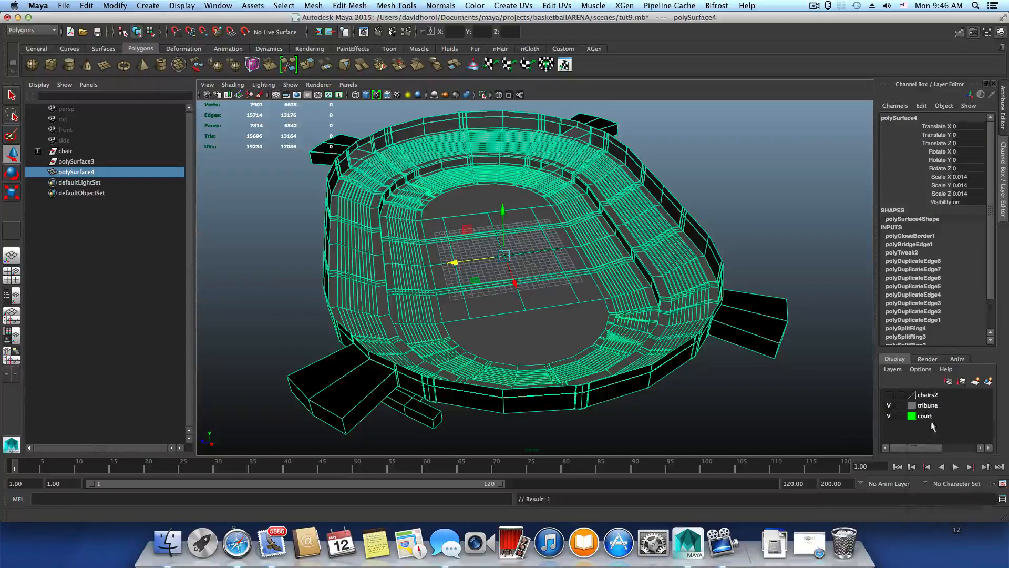
# Delete the court layer, and make the chairs2 layer visible again to select the chair parts beside the arena.
pyautogui.click(925, 417)
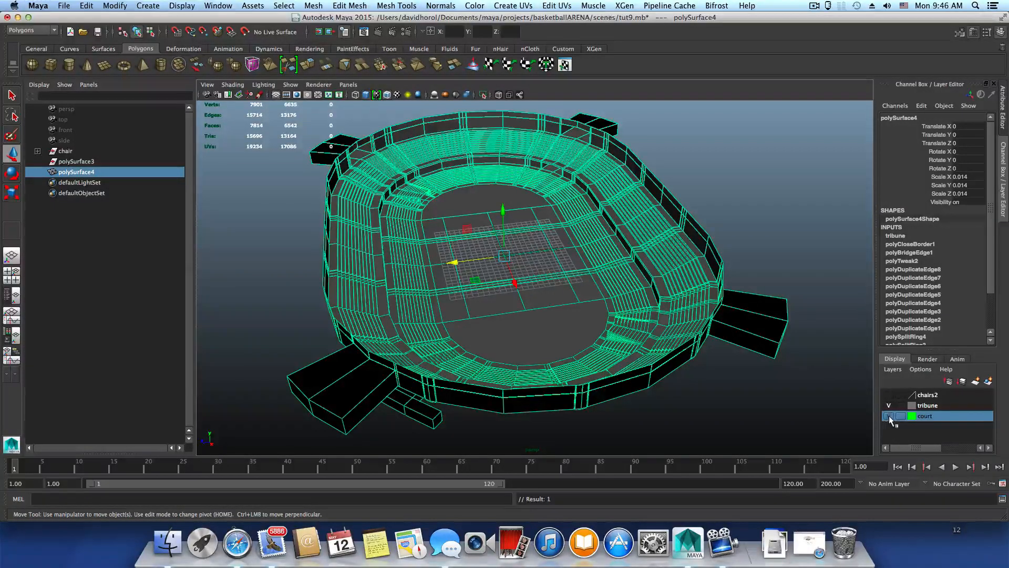
pyautogui.rightClick(924, 414)
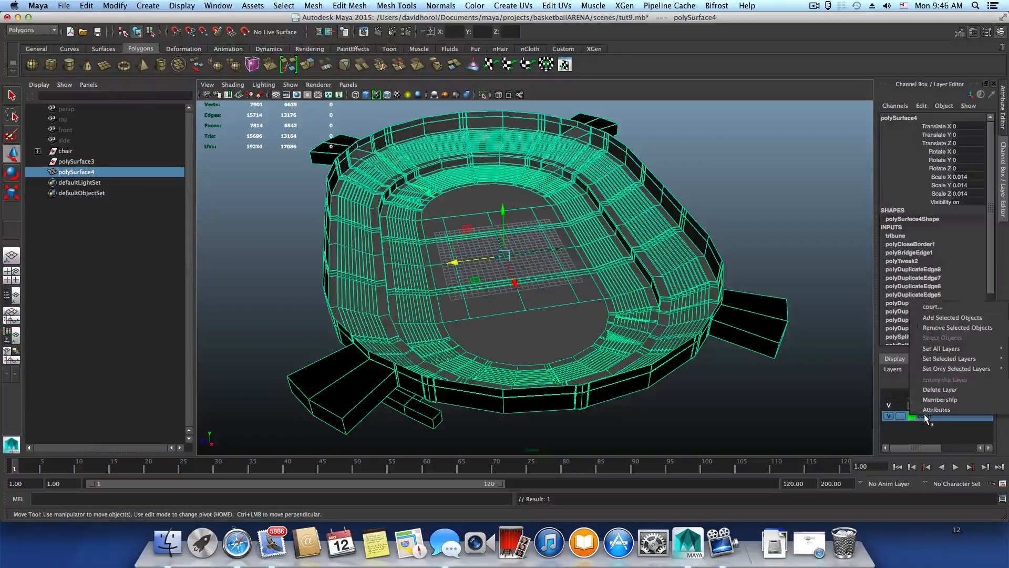
pyautogui.click(941, 389)
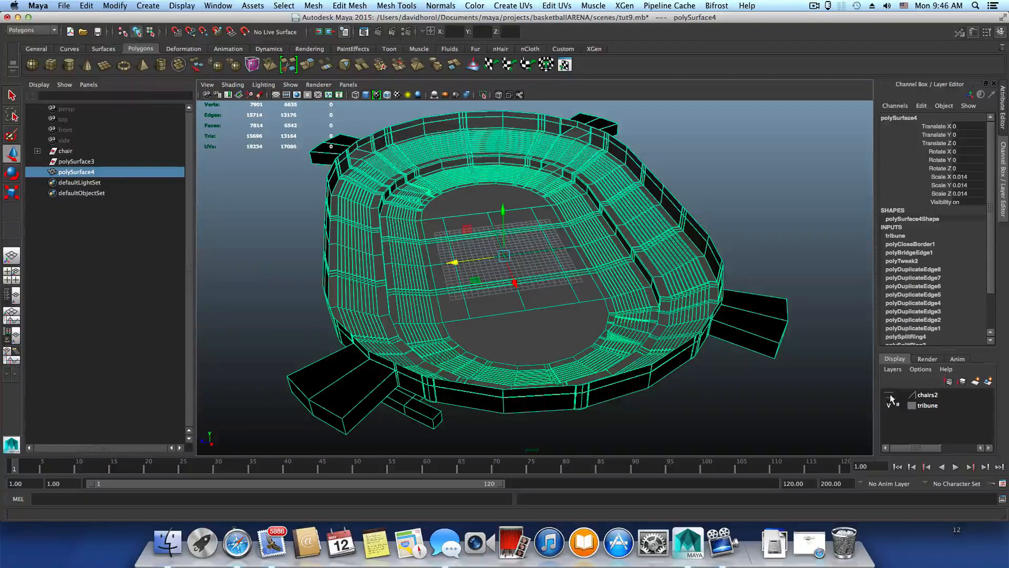
pyautogui.click(890, 396)
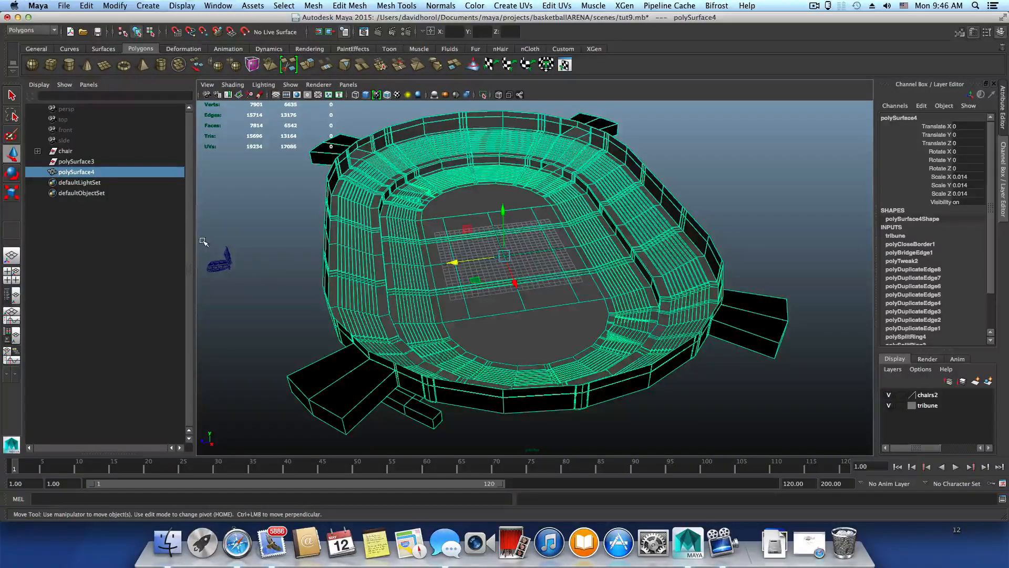
pyautogui.moveTo(204, 242); pyautogui.dragTo(252, 303)
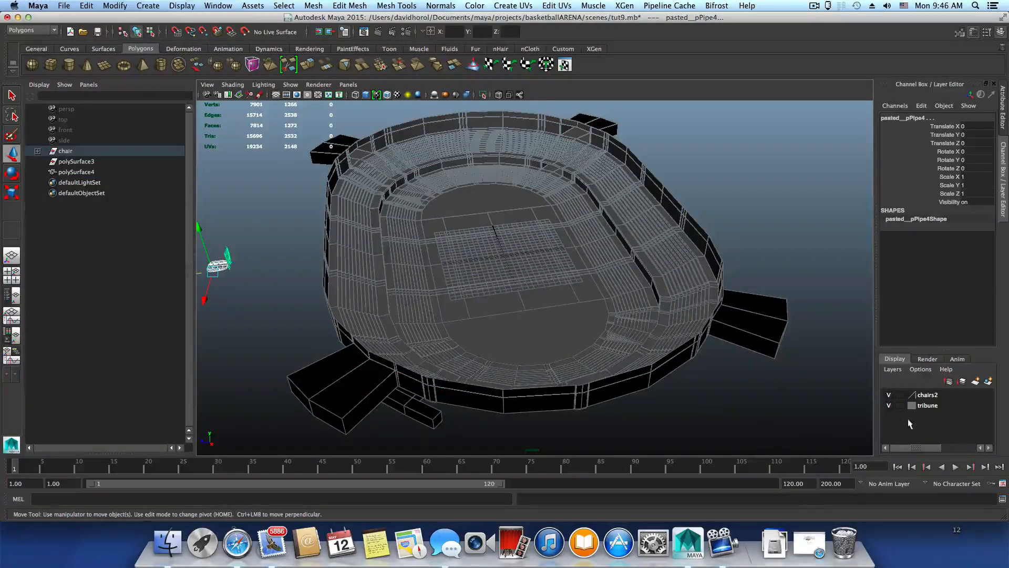
# Change the tribune layer's wireframe colour to bright blue and save the layer settings.
pyautogui.click(938, 406)
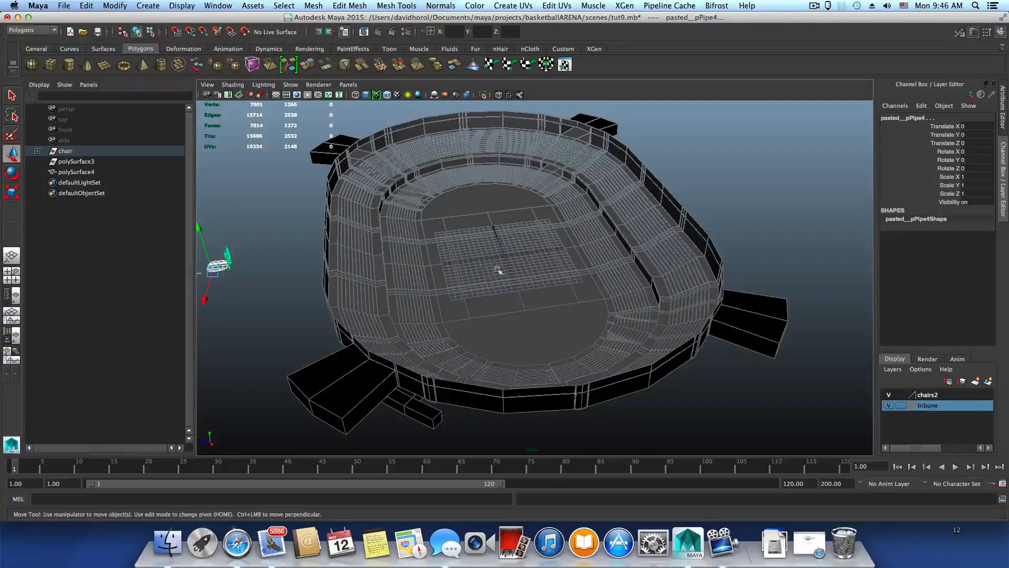
pyautogui.doubleClick(921, 406)
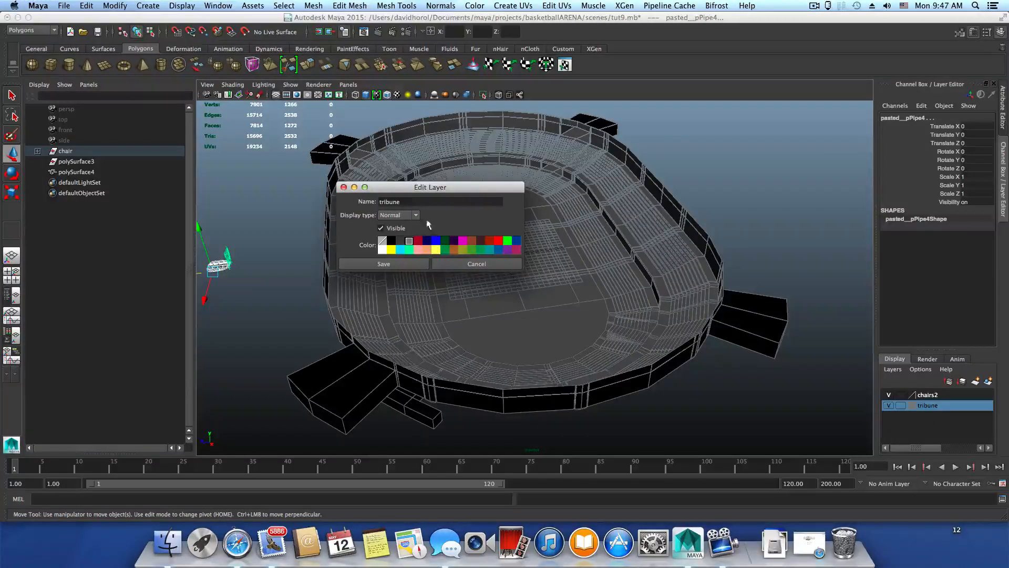
pyautogui.click(418, 242)
pyautogui.click(435, 240)
pyautogui.click(409, 242)
pyautogui.click(437, 242)
pyautogui.click(406, 264)
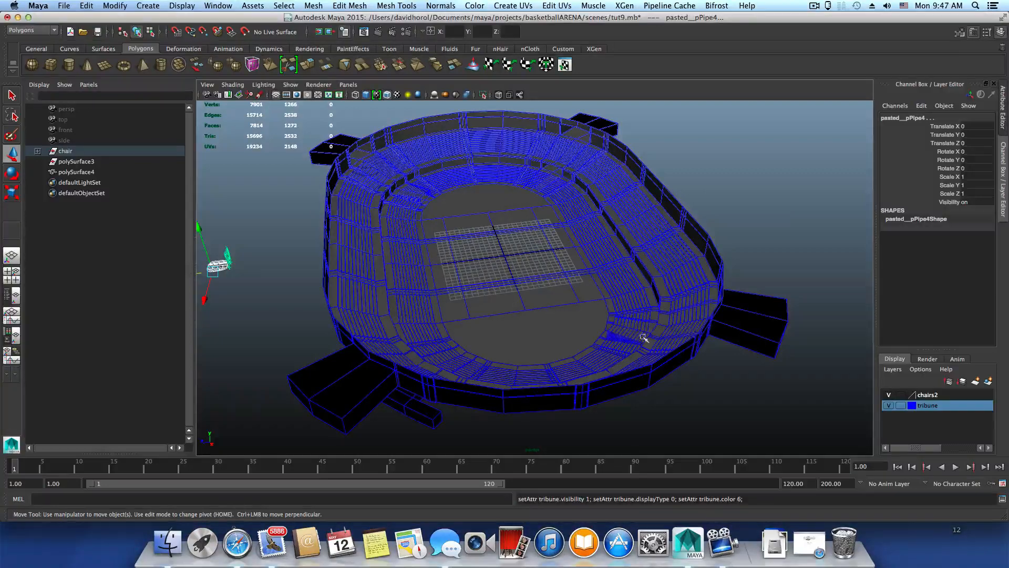
# Examine the stepped rows, aisle stairs and front ledge of the upper tribune tier up close.
pyautogui.scroll(3, 605, 355)
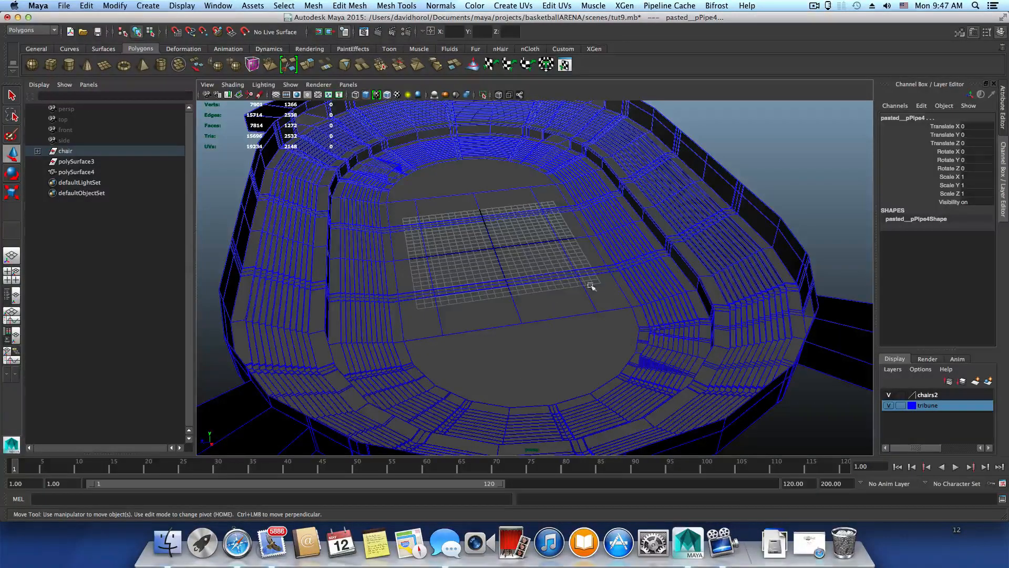
pyautogui.press('space')
pyautogui.moveTo(558, 266); pyautogui.dragTo(557, 293)
pyautogui.keyDown('alt'); pyautogui.moveTo(556, 293); pyautogui.dragTo(662, 335, button='right'); pyautogui.keyUp('alt')
pyautogui.keyDown('alt'); pyautogui.moveTo(663, 335); pyautogui.dragTo(627, 356, button='middle'); pyautogui.keyUp('alt')
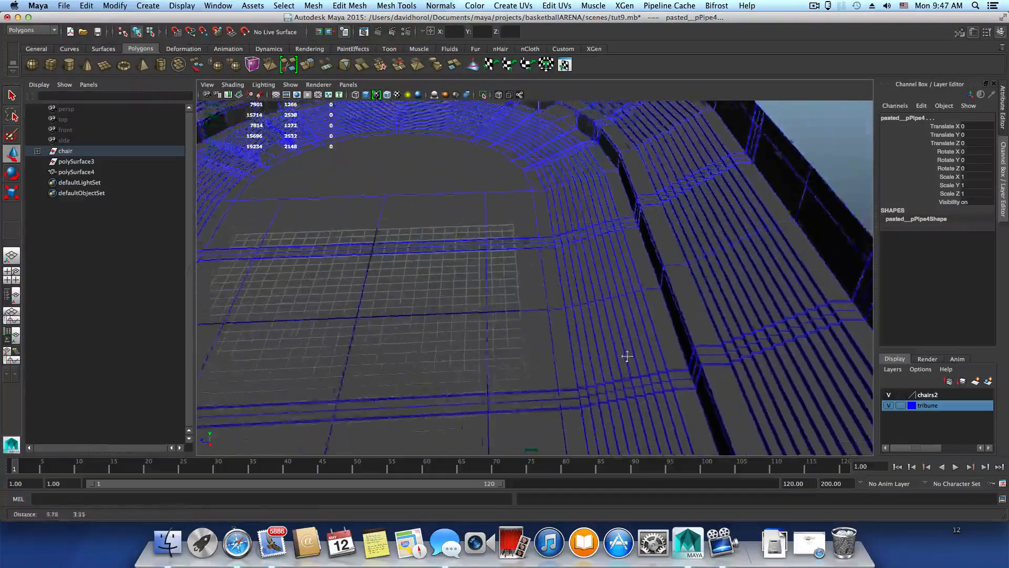
pyautogui.moveTo(627, 356)
pyautogui.keyDown('alt'); pyautogui.mouseDown()
pyautogui.moveTo(581, 342)
pyautogui.moveTo(629, 354)
pyautogui.moveTo(581, 356)
pyautogui.moveTo(636, 383)
pyautogui.moveTo(589, 361)
pyautogui.moveTo(591, 306)
pyautogui.moveTo(637, 321)
pyautogui.moveTo(615, 324)
pyautogui.moveTo(617, 345)
pyautogui.moveTo(597, 356)
pyautogui.moveTo(640, 371)
pyautogui.moveTo(622, 338)
pyautogui.mouseUp(); pyautogui.keyUp('alt')
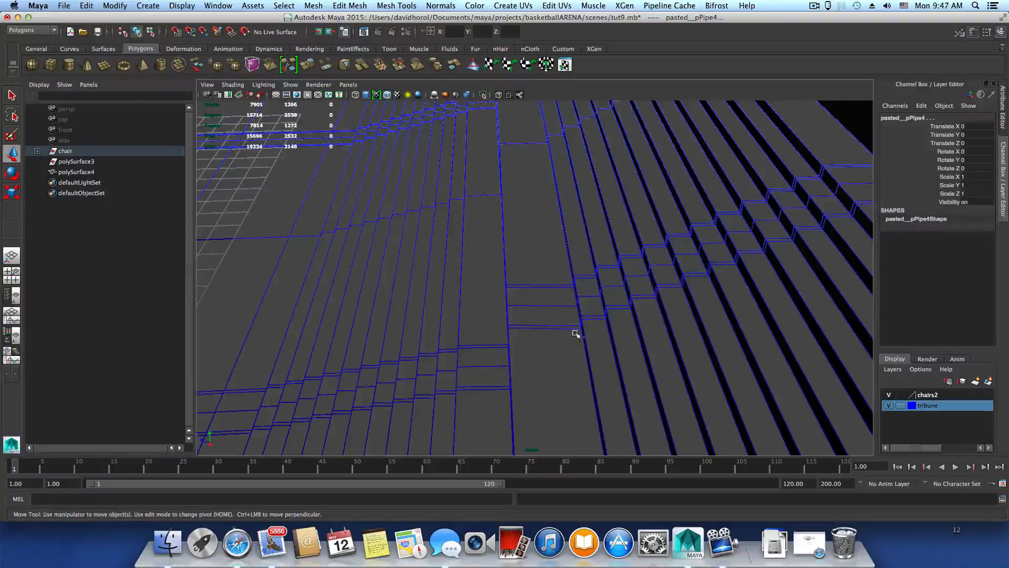
pyautogui.keyDown('alt'); pyautogui.moveTo(579, 330); pyautogui.dragTo(466, 354); pyautogui.keyUp('alt')
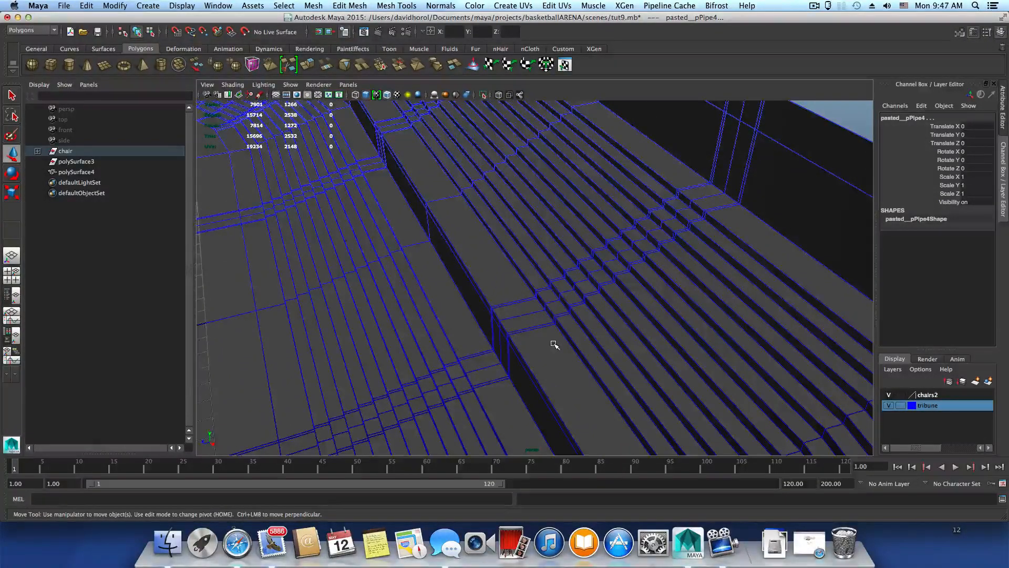
pyautogui.keyDown('alt'); pyautogui.moveTo(552, 342); pyautogui.dragTo(546, 340); pyautogui.keyUp('alt')
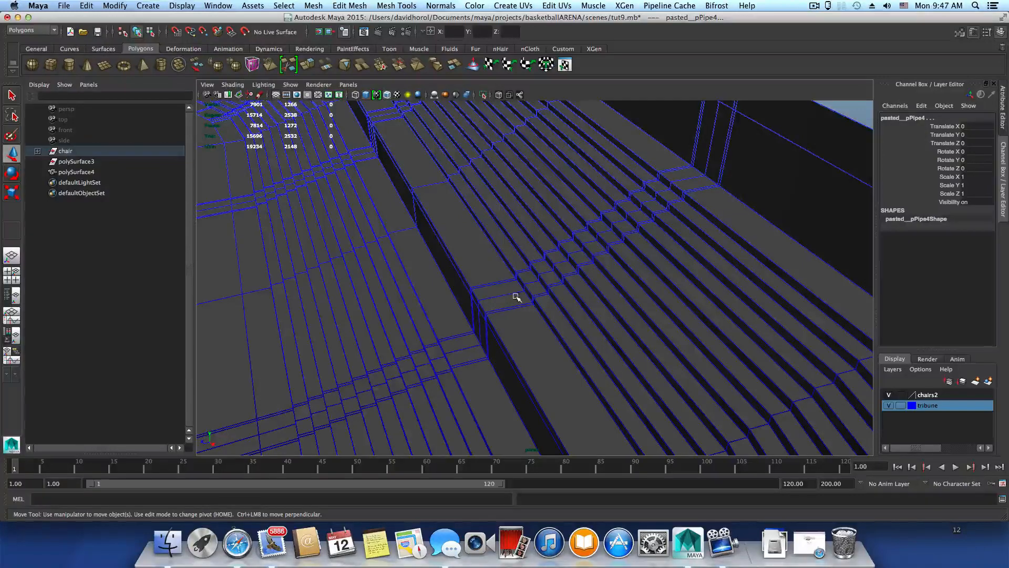
pyautogui.scroll(-5, 528, 300)
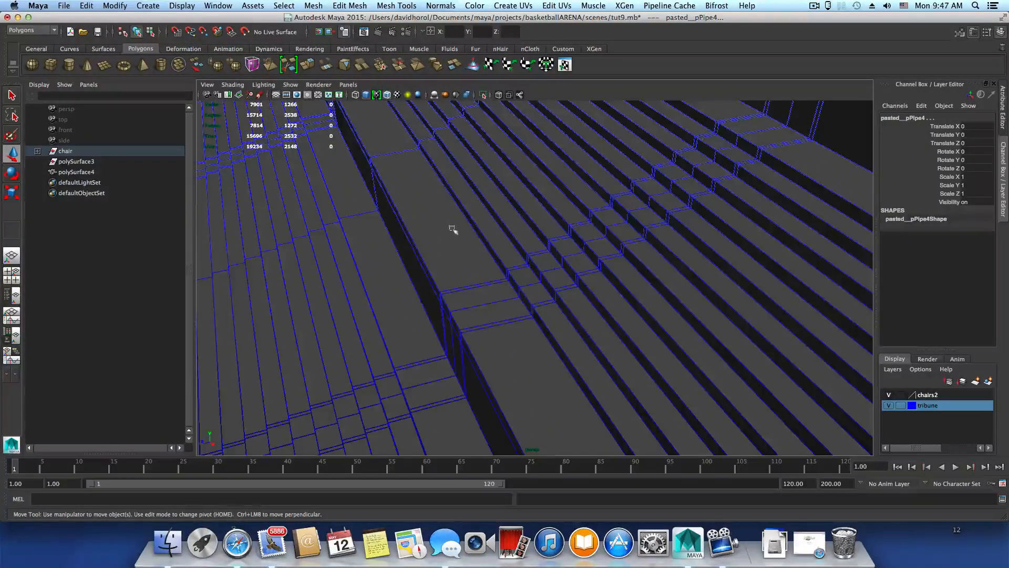
pyautogui.keyDown('alt'); pyautogui.moveTo(477, 310); pyautogui.dragTo(537, 312, button='right'); pyautogui.keyUp('alt')
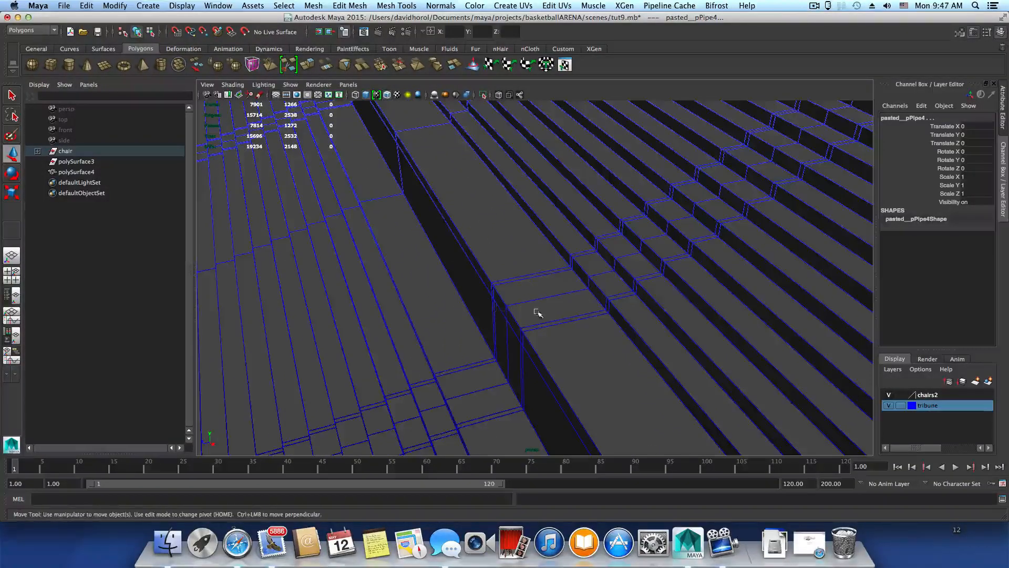
# Insert two closely spaced parallel edge loops along the front edge of the upper tier's lowest walkway with the Insert Edge Loop Tool.
pyautogui.keyDown('shift'); pyautogui.moveTo(568, 317); pyautogui.dragTo(527, 324, button='right'); pyautogui.keyUp('shift')
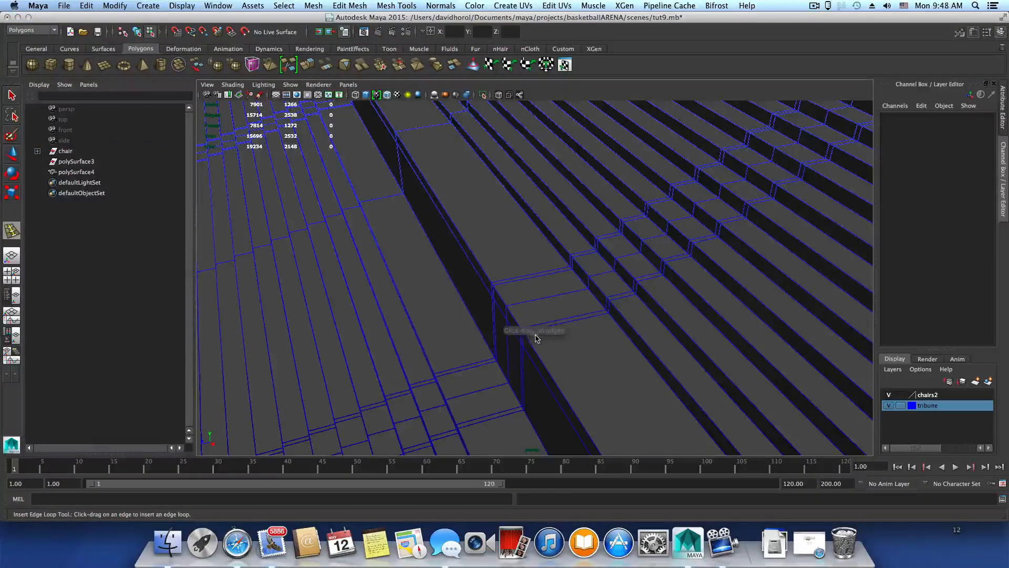
pyautogui.keyDown('alt'); pyautogui.moveTo(534, 338); pyautogui.dragTo(557, 325); pyautogui.keyUp('alt')
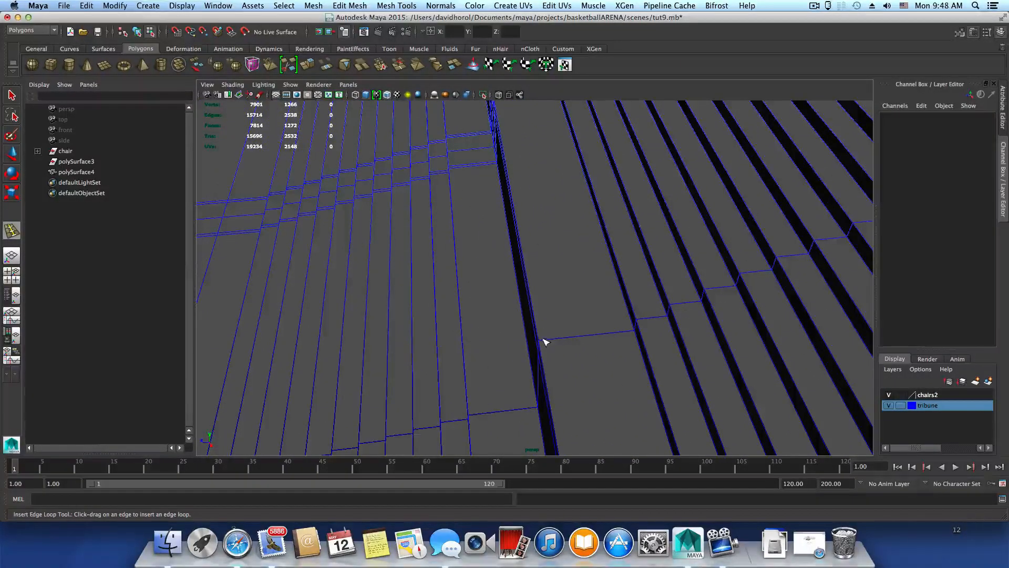
pyautogui.click(545, 342)
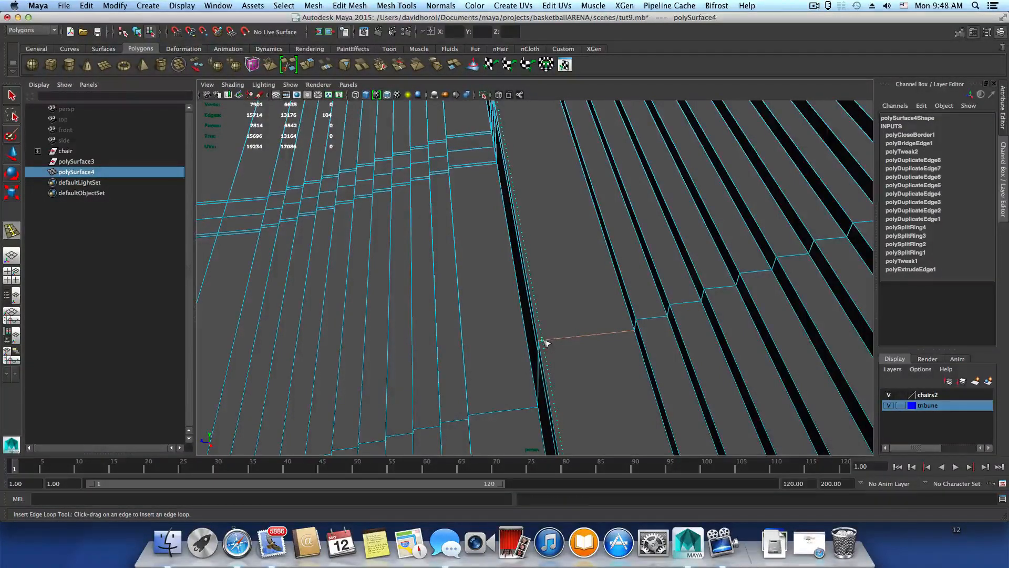
pyautogui.click(546, 342)
pyautogui.scroll(5, 552, 343)
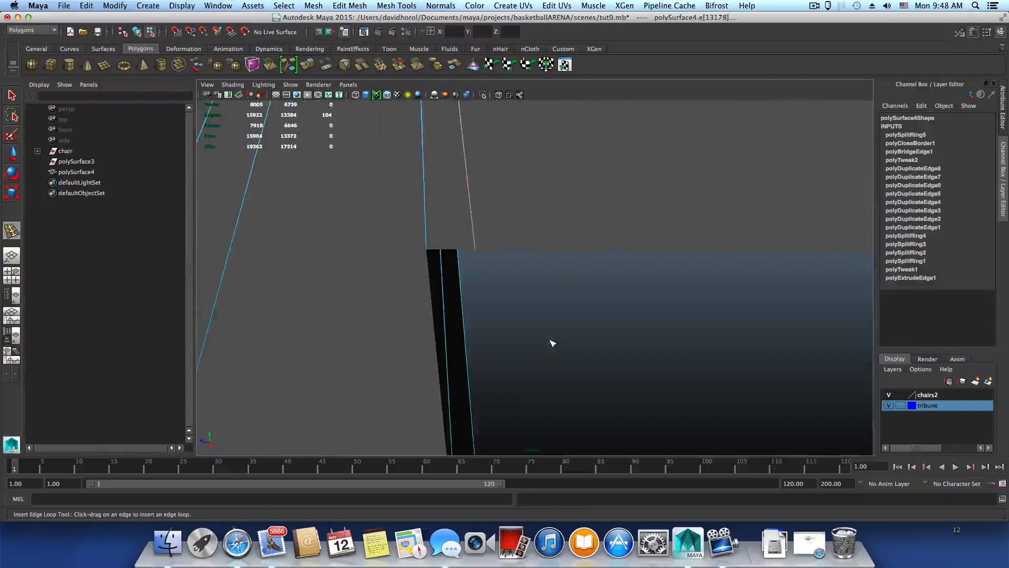
pyautogui.scroll(-5, 552, 343)
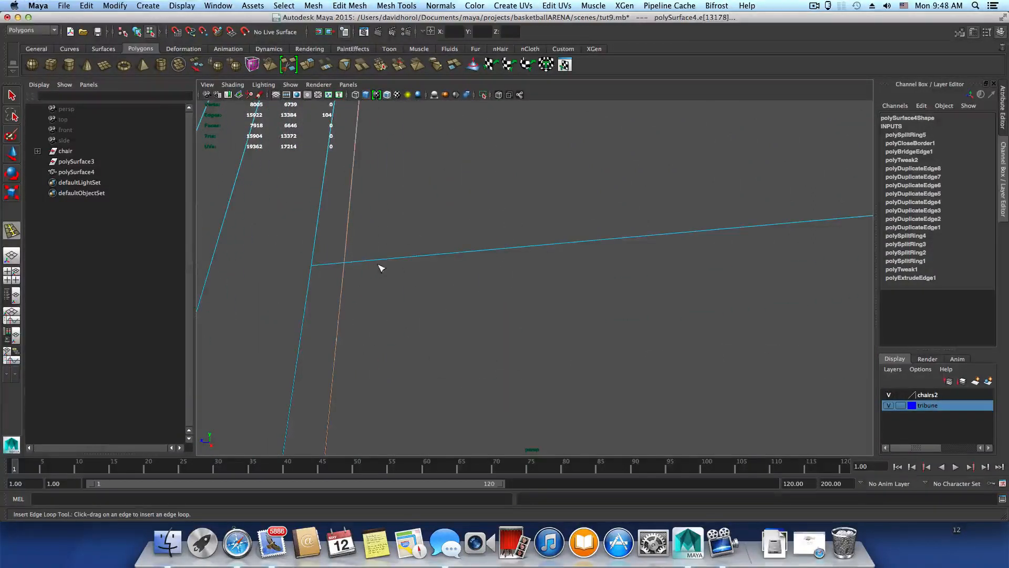
pyautogui.moveTo(382, 262); pyautogui.dragTo(374, 267)
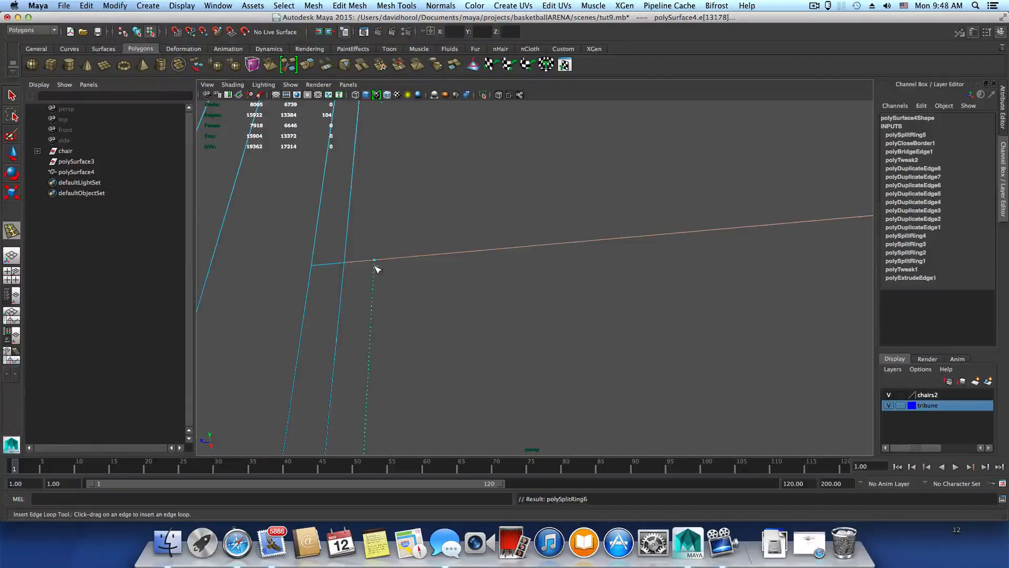
# Insert a third edge loop immediately beside the inner of the two new loops on the upper tier's walkway.
pyautogui.scroll(-3, 402, 293)
pyautogui.scroll(3, 490, 300)
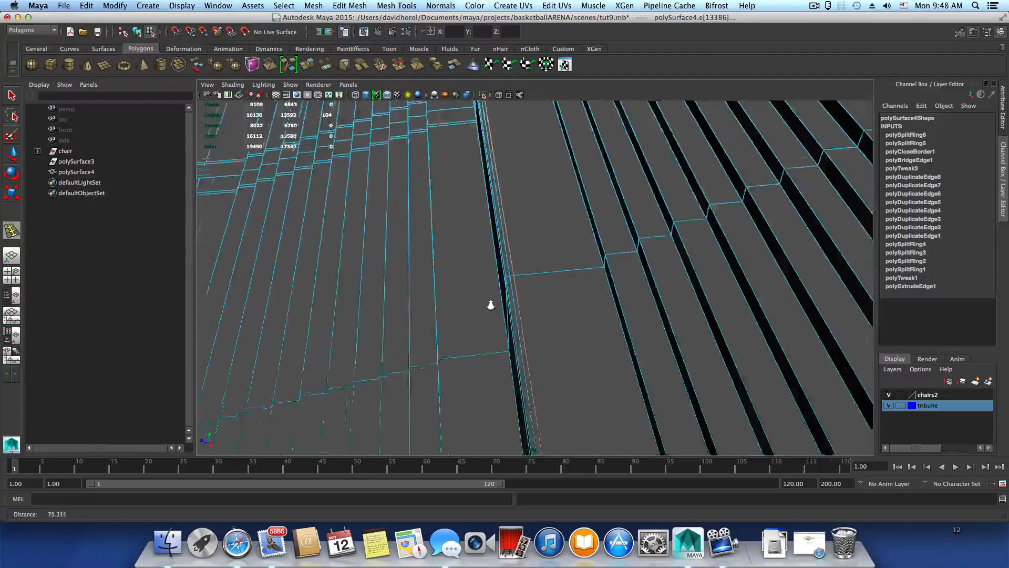
pyautogui.scroll(4, 496, 280)
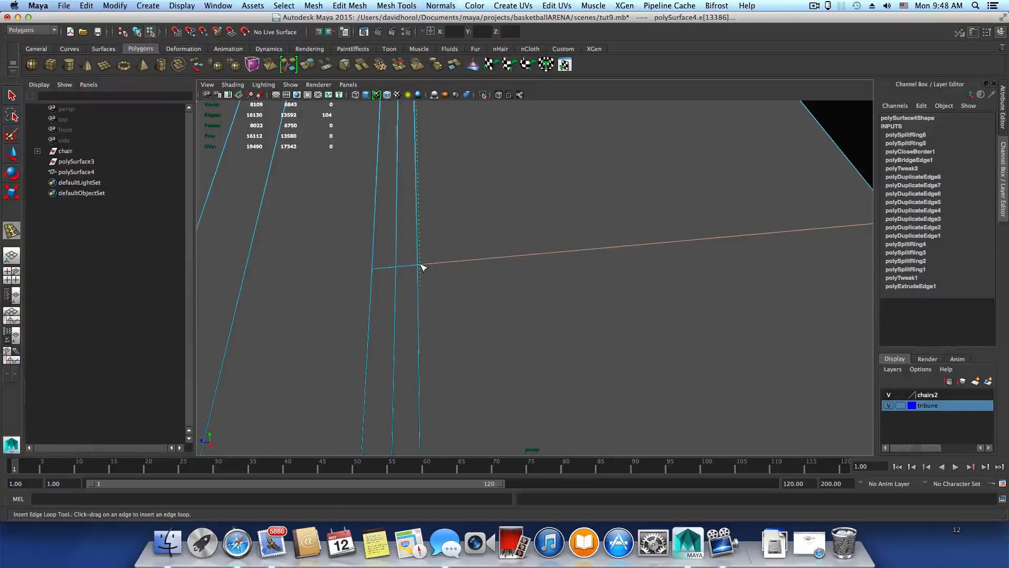
pyautogui.moveTo(422, 267); pyautogui.dragTo(420, 267)
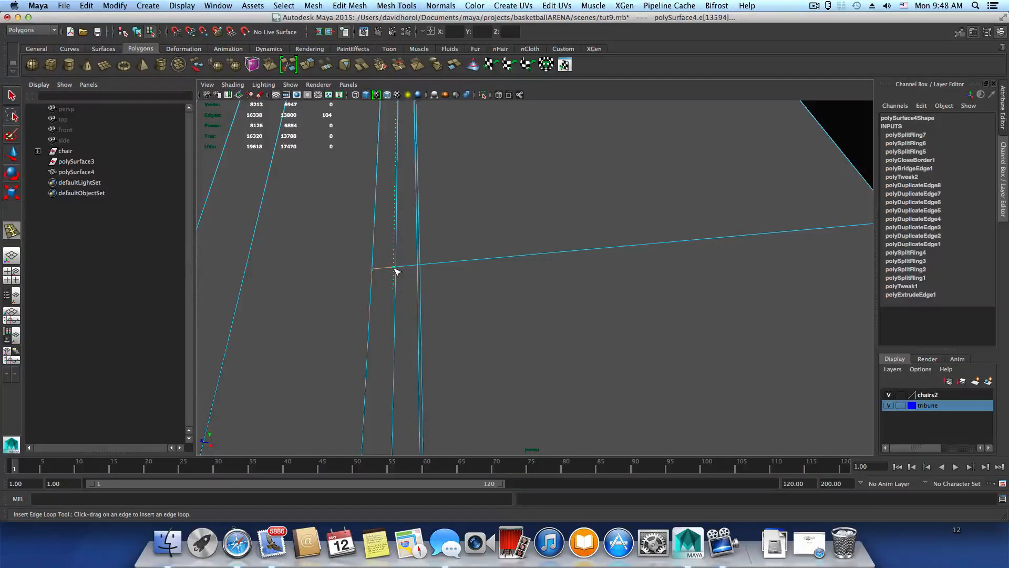
# Insert a fourth edge loop immediately beside the outer loop on the walkway, and split the strip between the loop pairs down its middle.
pyautogui.moveTo(396, 271); pyautogui.dragTo(390, 334)
pyautogui.click(12, 96)
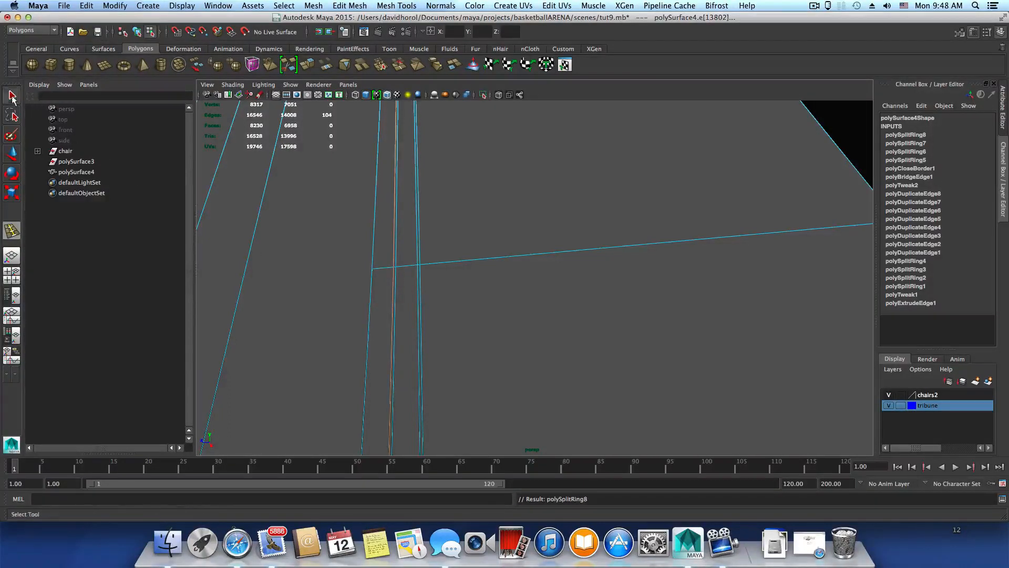
pyautogui.click(405, 266)
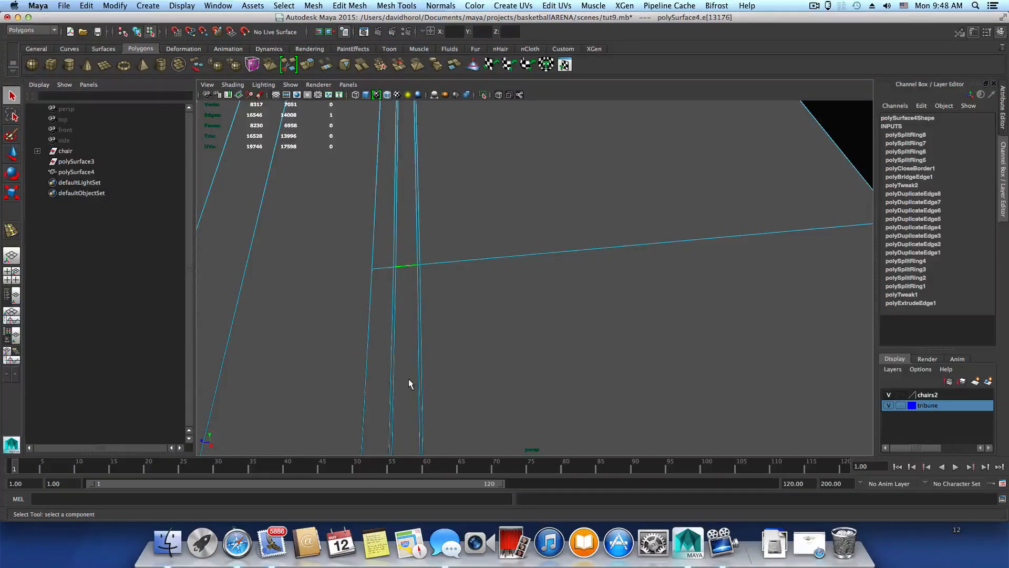
pyautogui.keyDown('ctrl'); pyautogui.rightClick(406, 268); pyautogui.keyUp('ctrl')
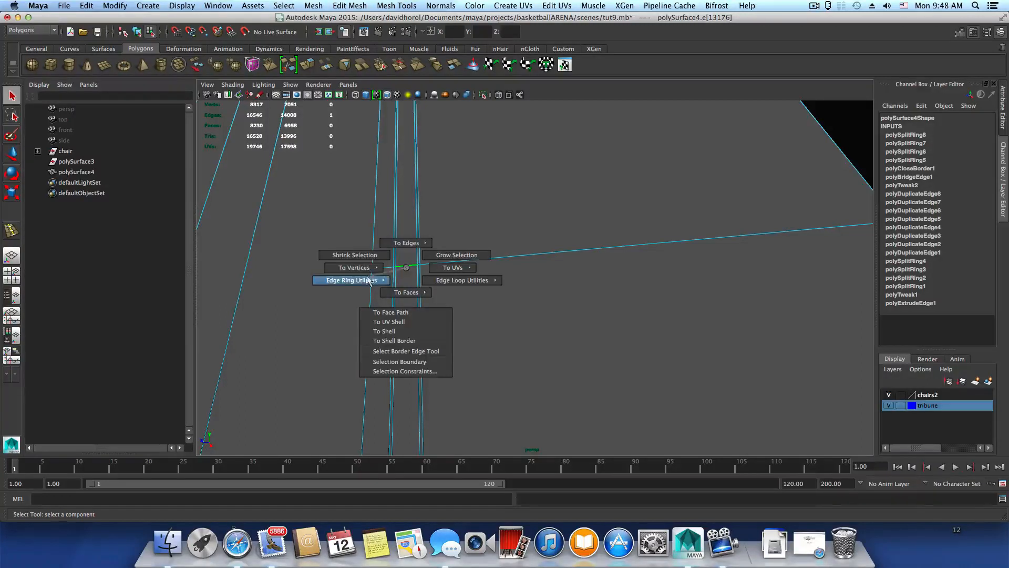
pyautogui.moveTo(351, 281)
pyautogui.click(400, 289)
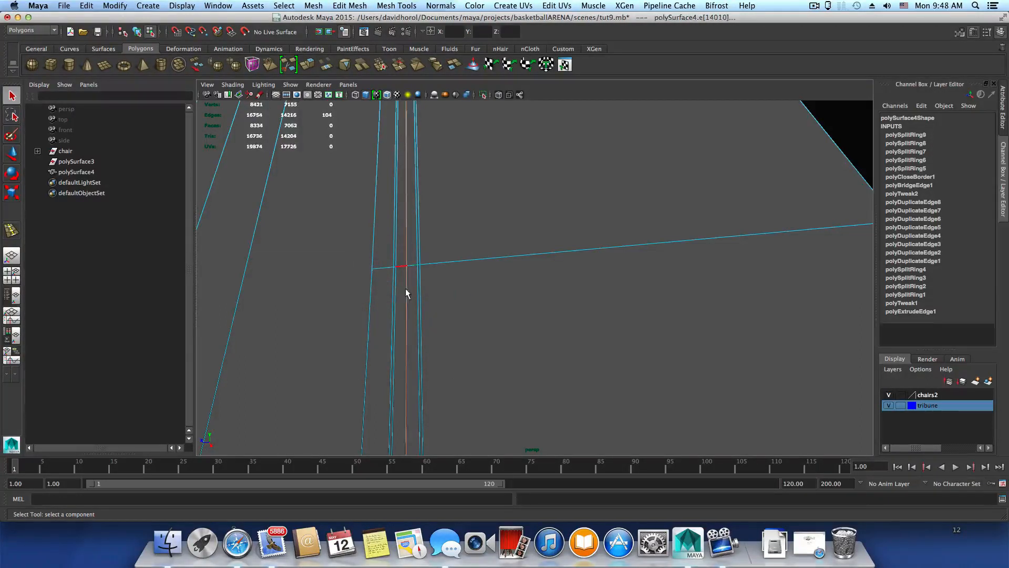
# Select the two full face rings on either side of the middle edge loop along the upper tier's front edge.
pyautogui.keyDown('ctrl'); pyautogui.rightClick(409, 287); pyautogui.keyUp('ctrl')
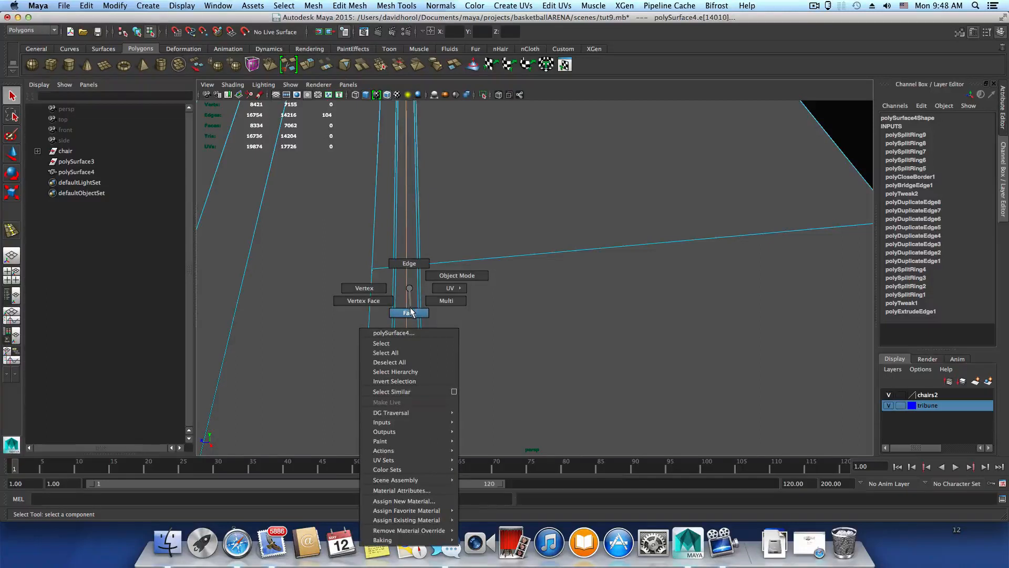
pyautogui.click(413, 307)
pyautogui.click(412, 282)
pyautogui.keyDown('shift'); pyautogui.doubleClick(410, 257); pyautogui.keyUp('shift')
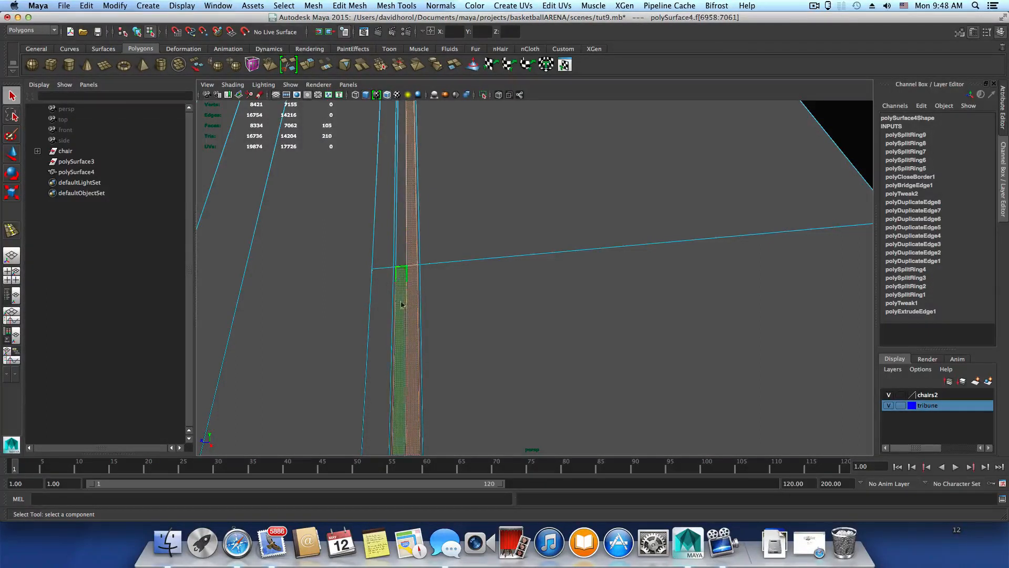
pyautogui.keyDown('shift'); pyautogui.click(404, 263); pyautogui.keyUp('shift')
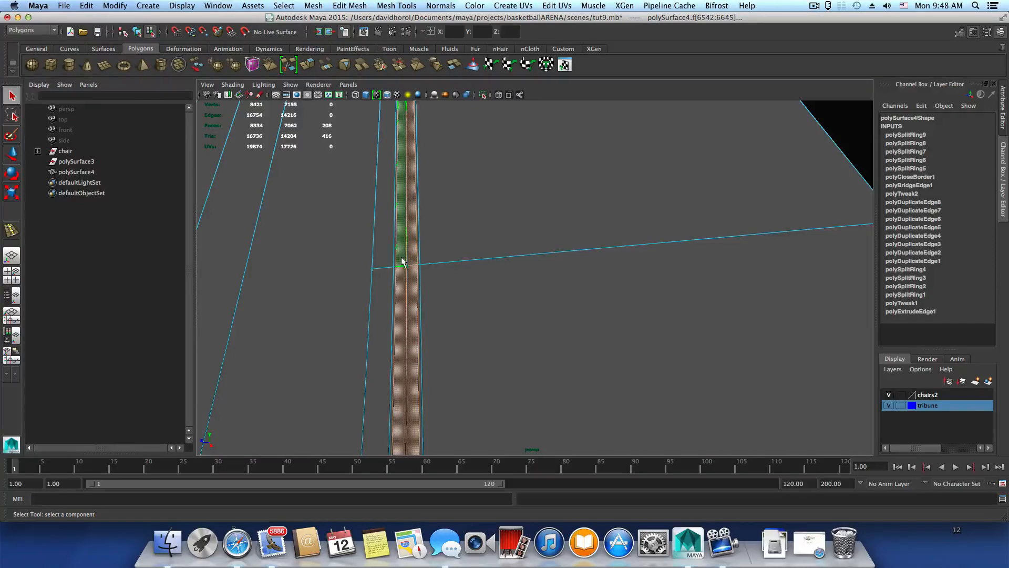
pyautogui.keyDown('shift'); pyautogui.doubleClick(402, 261); pyautogui.keyUp('shift')
# Extrude the two selected face rings upward by about 0.83 to form a thin parapet along the upper tier's front edge.
pyautogui.scroll(-2, 431, 355)
pyautogui.scroll(1, 525, 362)
pyautogui.scroll(5, 524, 363)
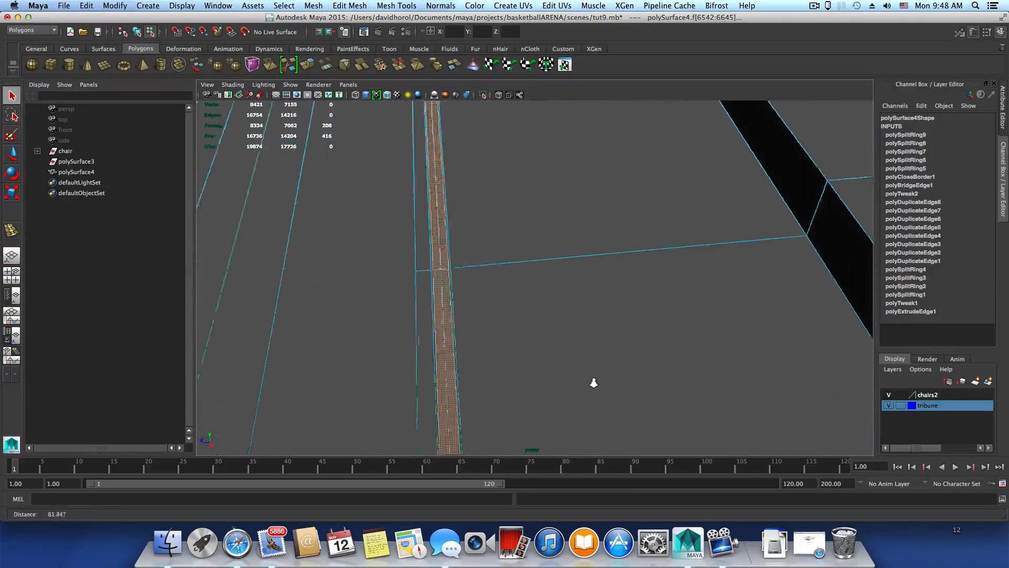
pyautogui.scroll(-5, 469, 401)
pyautogui.keyDown('alt'); pyautogui.moveTo(487, 308); pyautogui.dragTo(371, 148); pyautogui.keyUp('alt')
pyautogui.scroll(6, 469, 349)
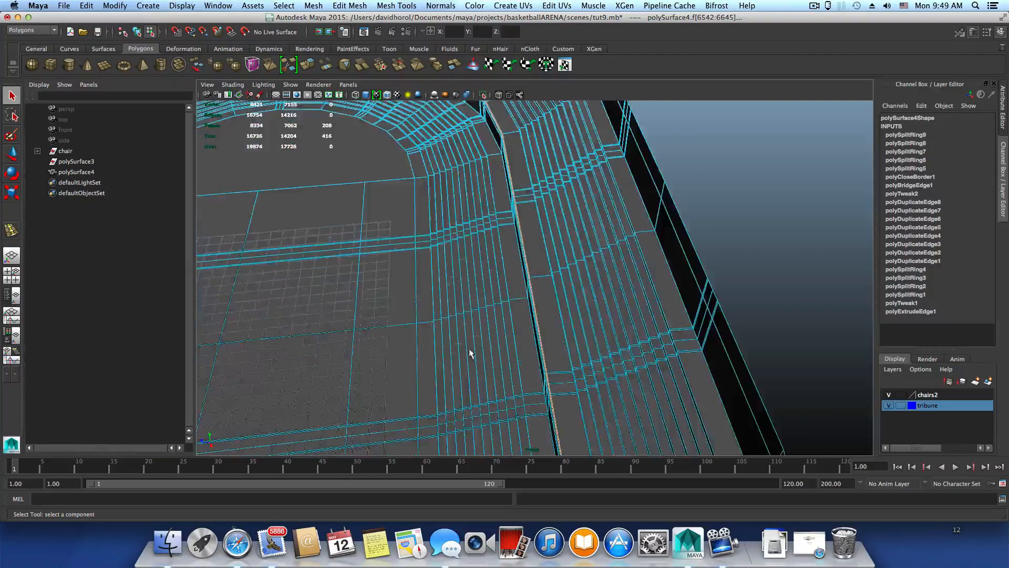
pyautogui.scroll(3, 317, 235)
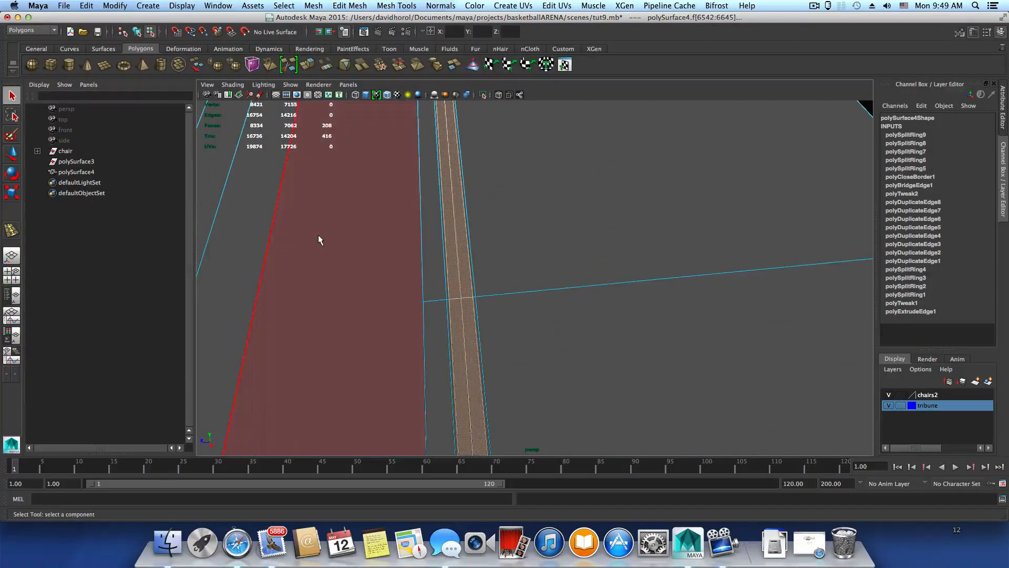
pyautogui.click(307, 64)
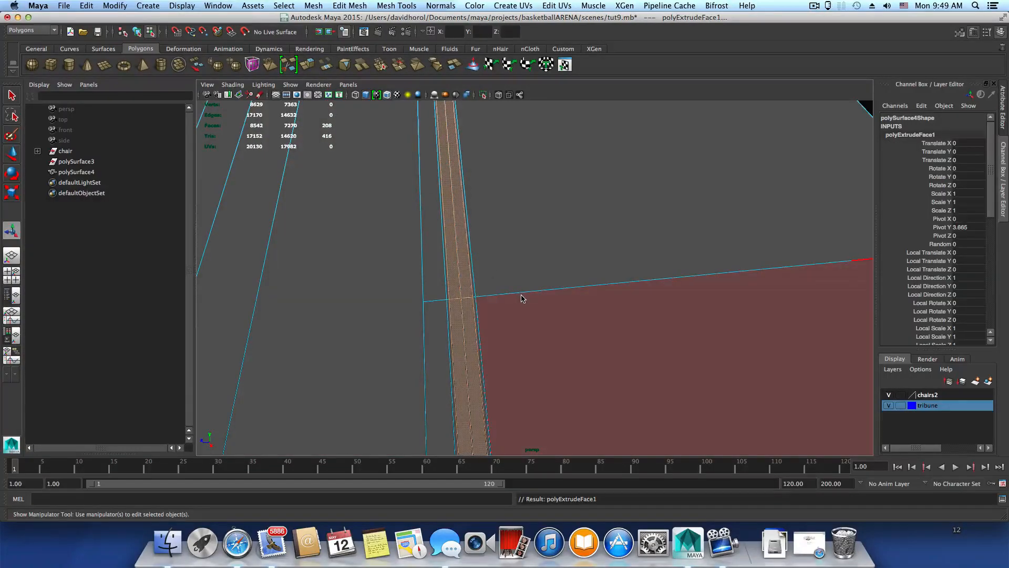
pyautogui.scroll(-8, 521, 296)
pyautogui.keyDown('alt'); pyautogui.moveTo(527, 294); pyautogui.dragTo(572, 282); pyautogui.keyUp('alt')
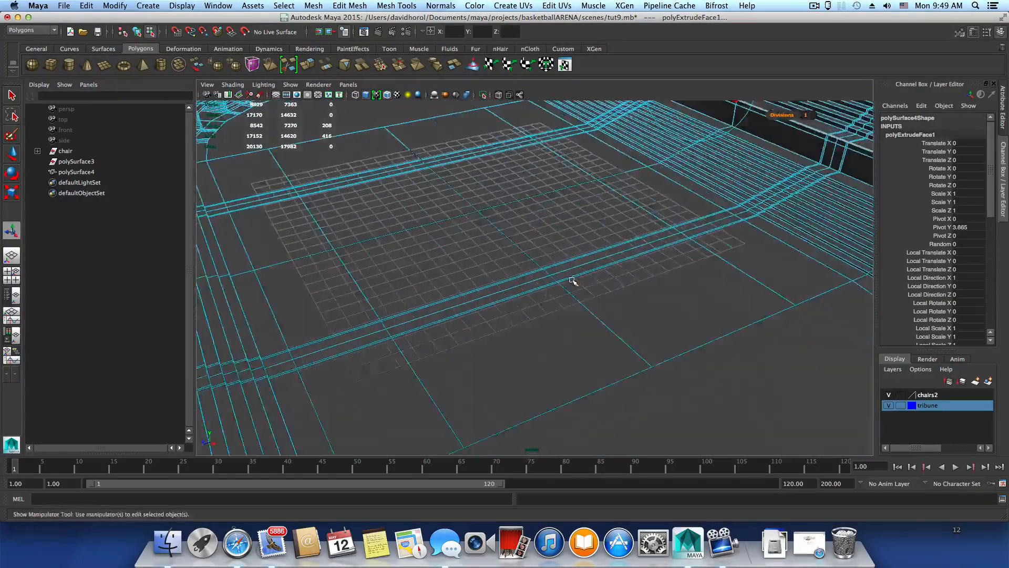
pyautogui.keyDown('alt'); pyautogui.moveTo(573, 282); pyautogui.dragTo(515, 316, button='middle'); pyautogui.keyUp('alt')
pyautogui.scroll(10, 515, 316)
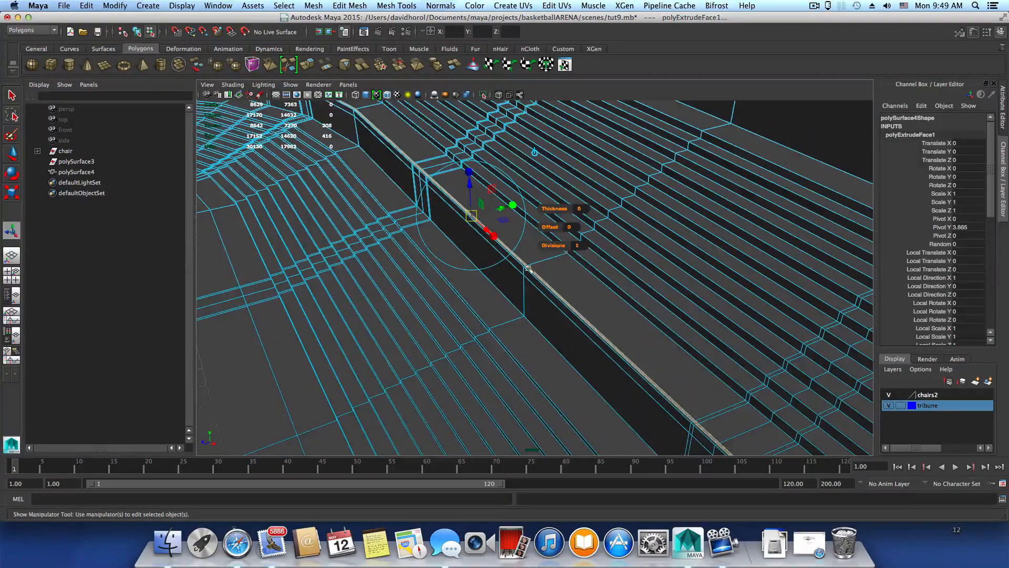
pyautogui.keyDown('alt'); pyautogui.moveTo(529, 269); pyautogui.dragTo(565, 335, button='middle'); pyautogui.keyUp('alt')
pyautogui.moveTo(593, 324); pyautogui.dragTo(542, 346)
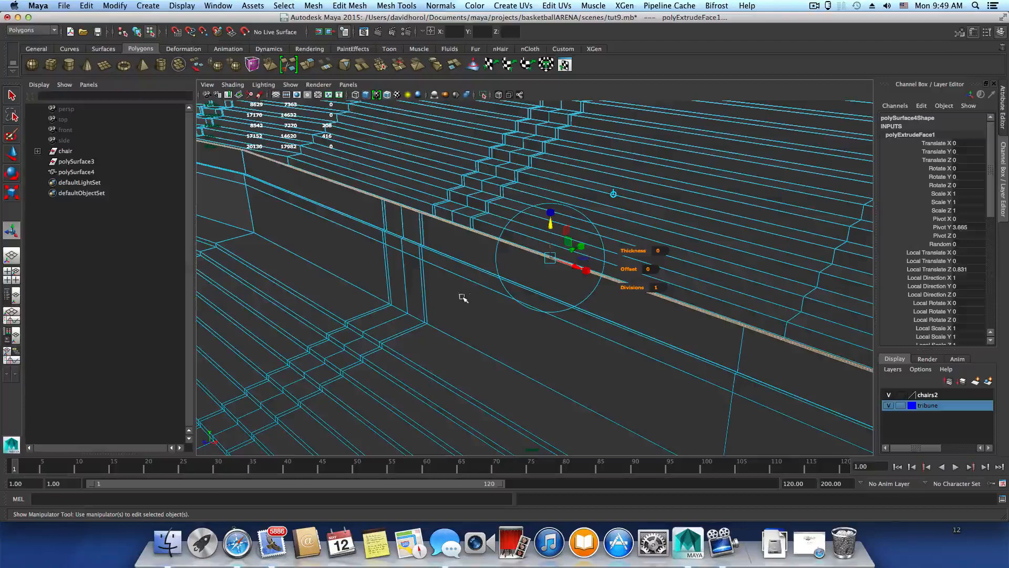
# Lower the extruded parapet to a Local Translate Z of about 0.55.
pyautogui.moveTo(462, 297)
pyautogui.keyDown('alt'); pyautogui.mouseDown()
pyautogui.moveTo(452, 295)
pyautogui.moveTo(466, 304)
pyautogui.moveTo(453, 310)
pyautogui.moveTo(462, 313)
pyautogui.mouseUp(); pyautogui.keyUp('alt')
pyautogui.keyDown('alt'); pyautogui.moveTo(463, 313); pyautogui.dragTo(419, 304, button='middle'); pyautogui.keyUp('alt')
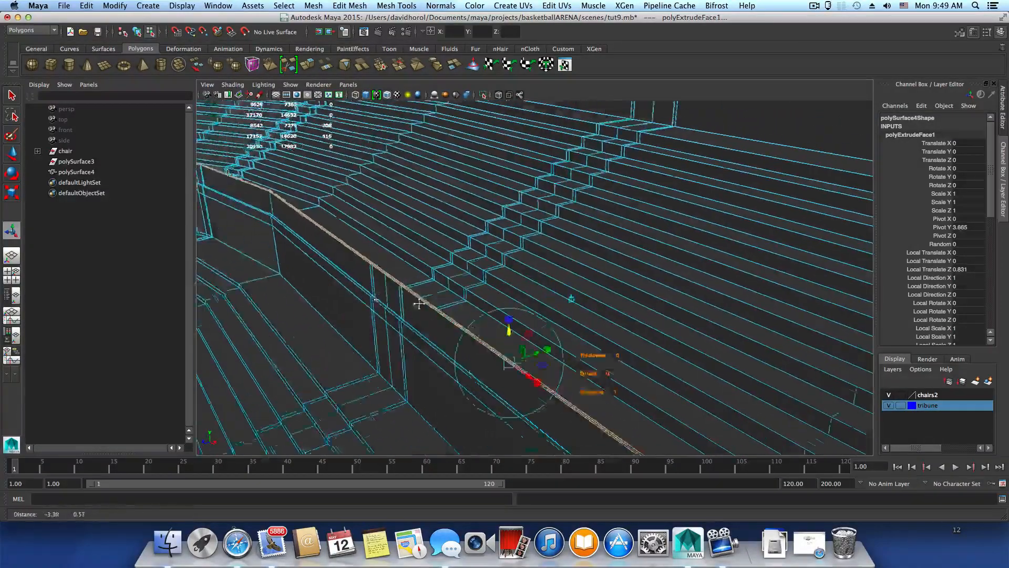
pyautogui.keyDown('alt'); pyautogui.moveTo(419, 304); pyautogui.dragTo(385, 291); pyautogui.keyUp('alt')
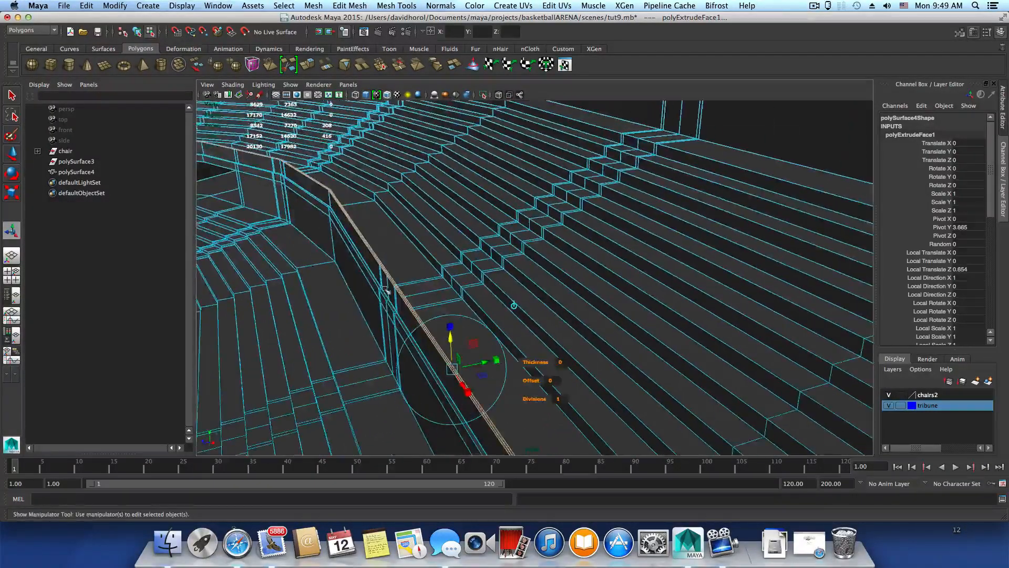
pyautogui.moveTo(451, 339); pyautogui.dragTo(517, 282)
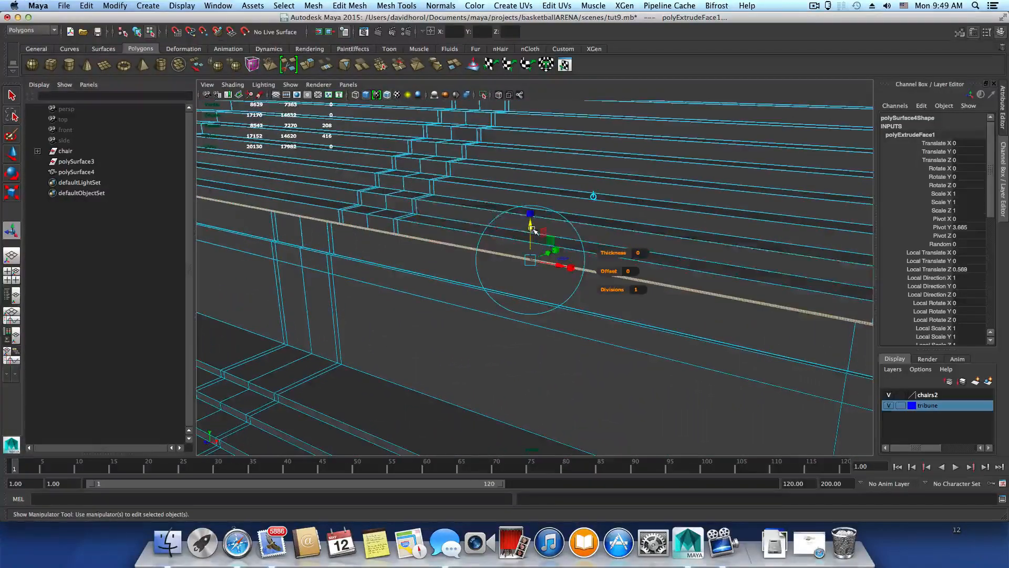
pyautogui.moveTo(531, 225); pyautogui.dragTo(533, 226)
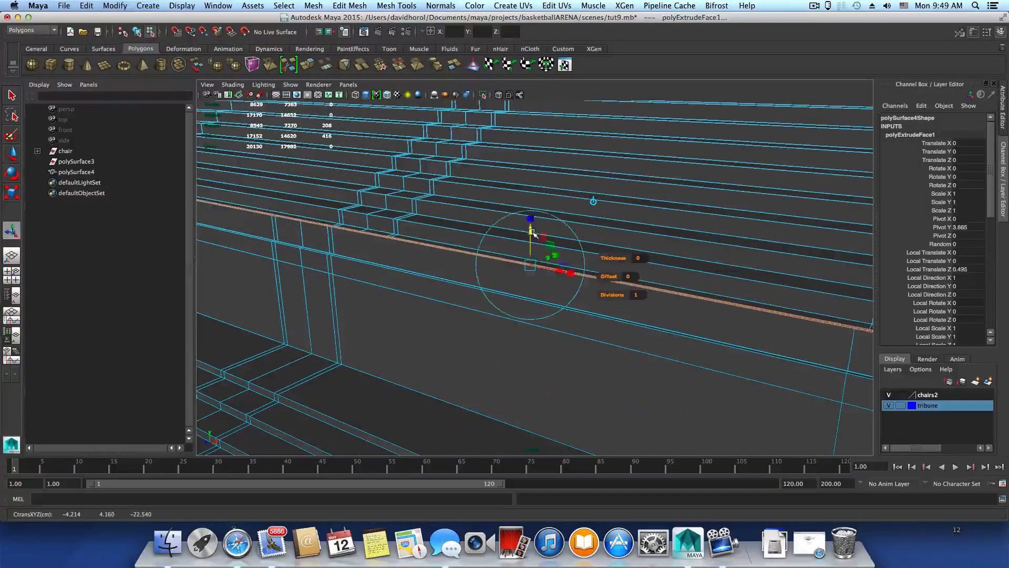
pyautogui.keyDown('alt'); pyautogui.moveTo(468, 235); pyautogui.dragTo(486, 244, button='right'); pyautogui.keyUp('alt')
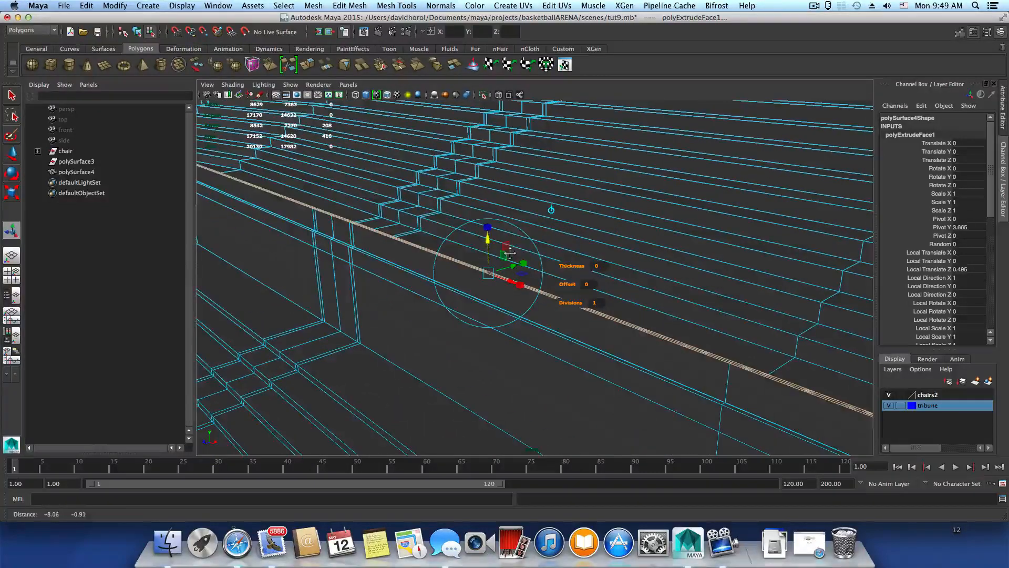
pyautogui.moveTo(488, 239); pyautogui.dragTo(488, 237)
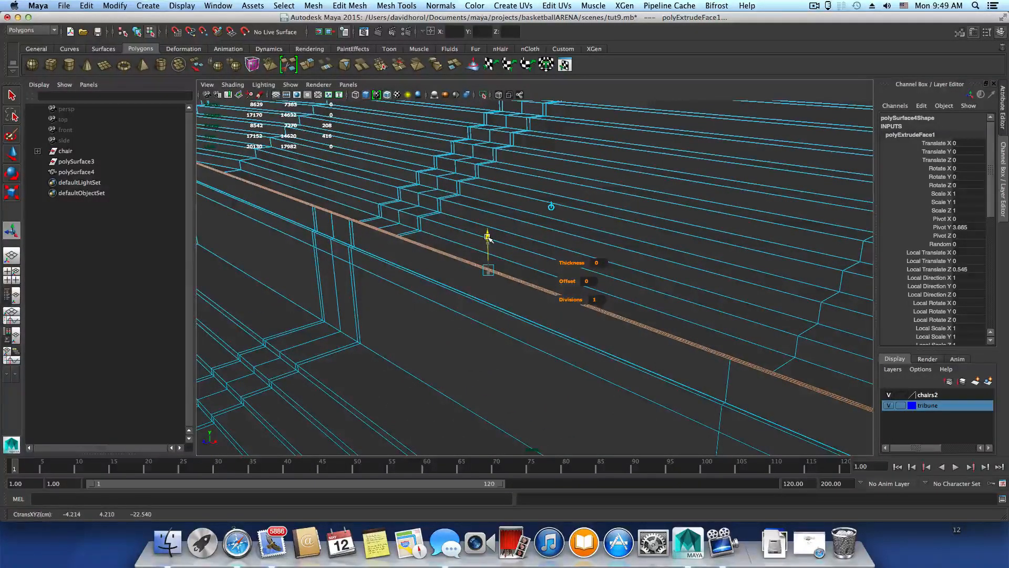
# Return to object selection, switch to edge mode and select the full edge loop running along the top of the parapet.
pyautogui.keyDown('alt'); pyautogui.moveTo(487, 236); pyautogui.dragTo(569, 298, button='middle'); pyautogui.keyUp('alt')
pyautogui.keyDown('alt'); pyautogui.moveTo(569, 298); pyautogui.dragTo(535, 319); pyautogui.keyUp('alt')
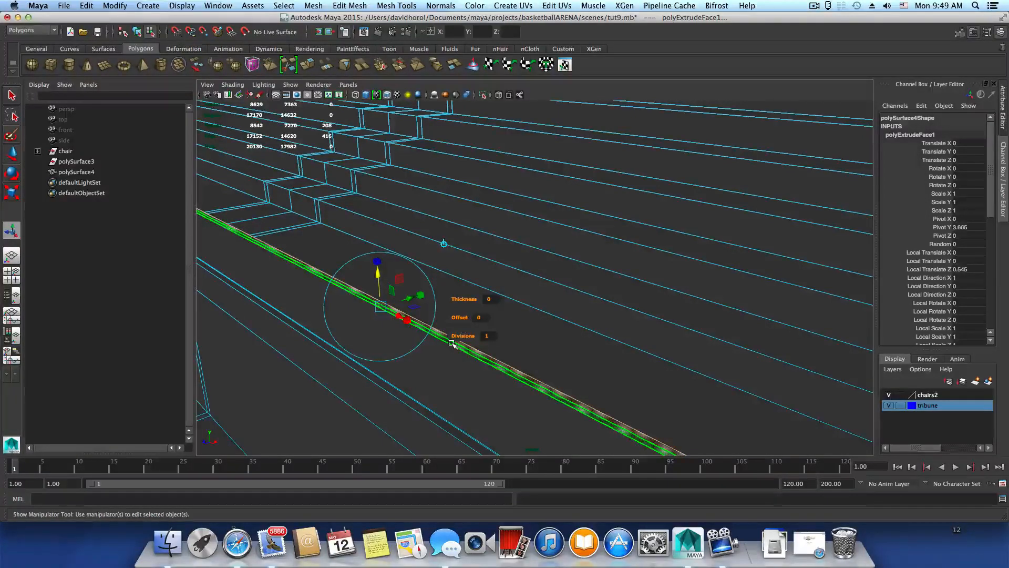
pyautogui.press('F8')
pyautogui.moveTo(497, 307); pyautogui.dragTo(497, 379, button='right')
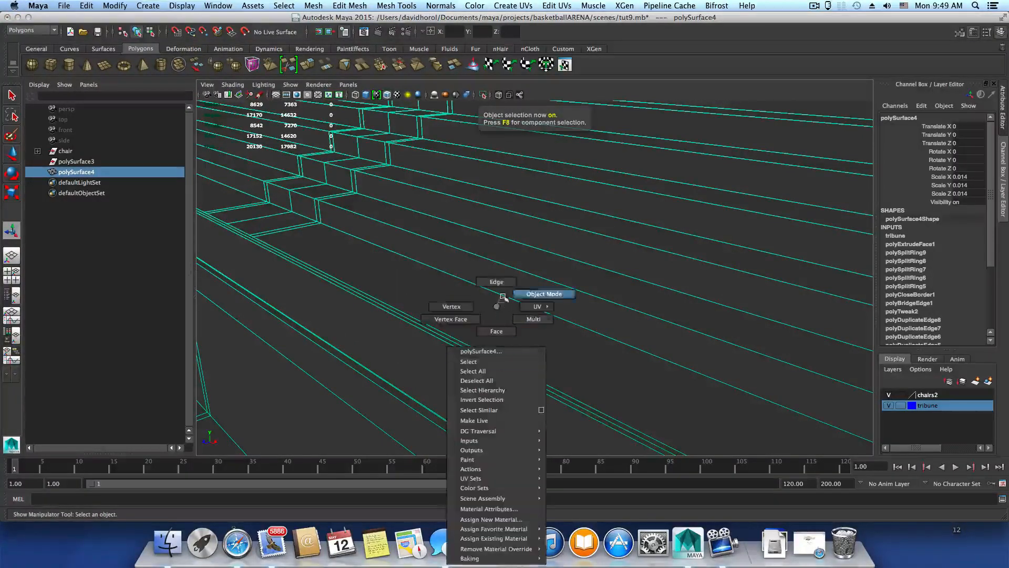
pyautogui.moveTo(504, 281); pyautogui.dragTo(504, 281, button='right')
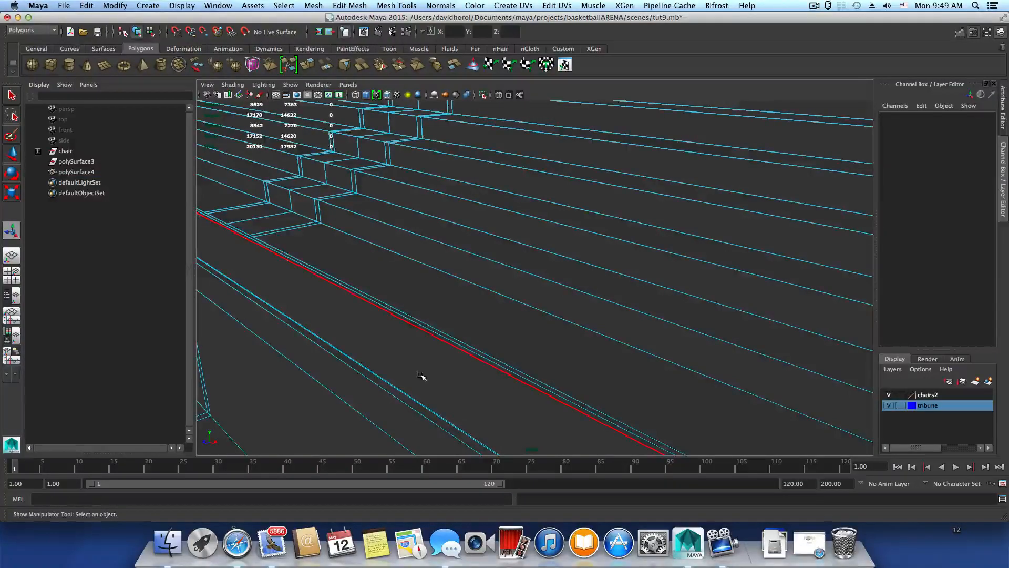
pyautogui.scroll(3, 416, 374)
pyautogui.scroll(-6, 402, 379)
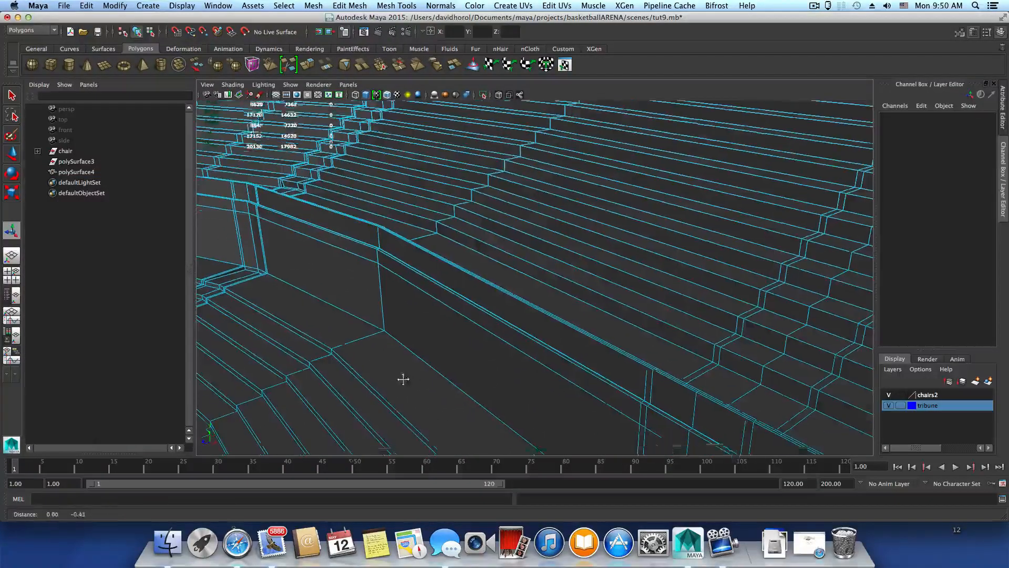
pyautogui.scroll(6, 399, 380)
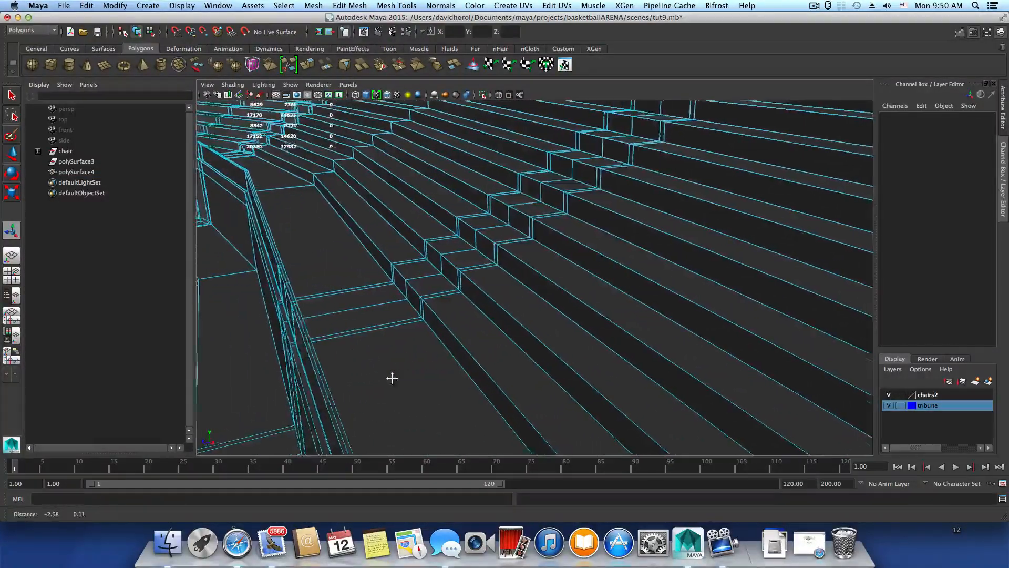
pyautogui.scroll(3, 399, 378)
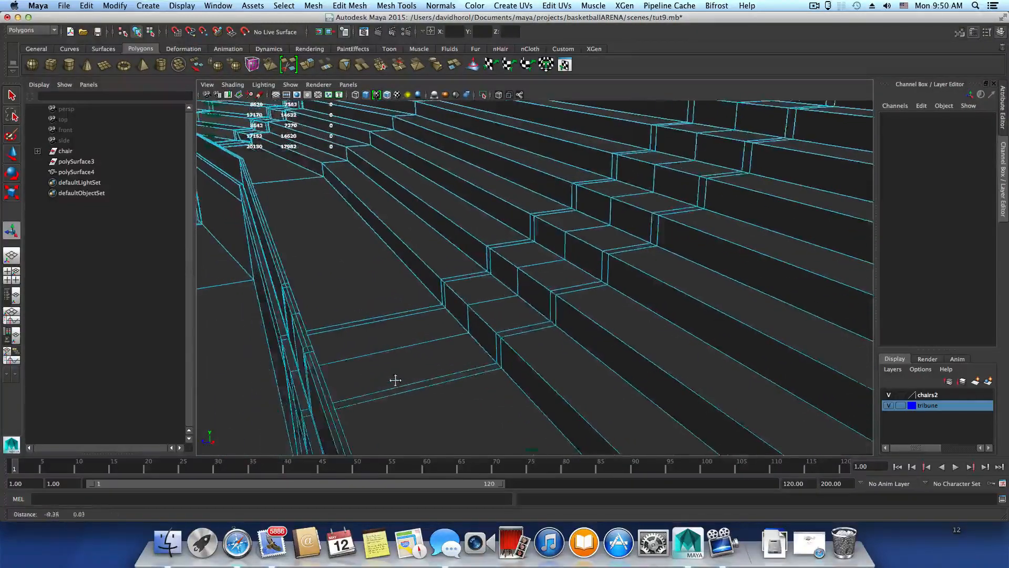
pyautogui.scroll(2, 381, 364)
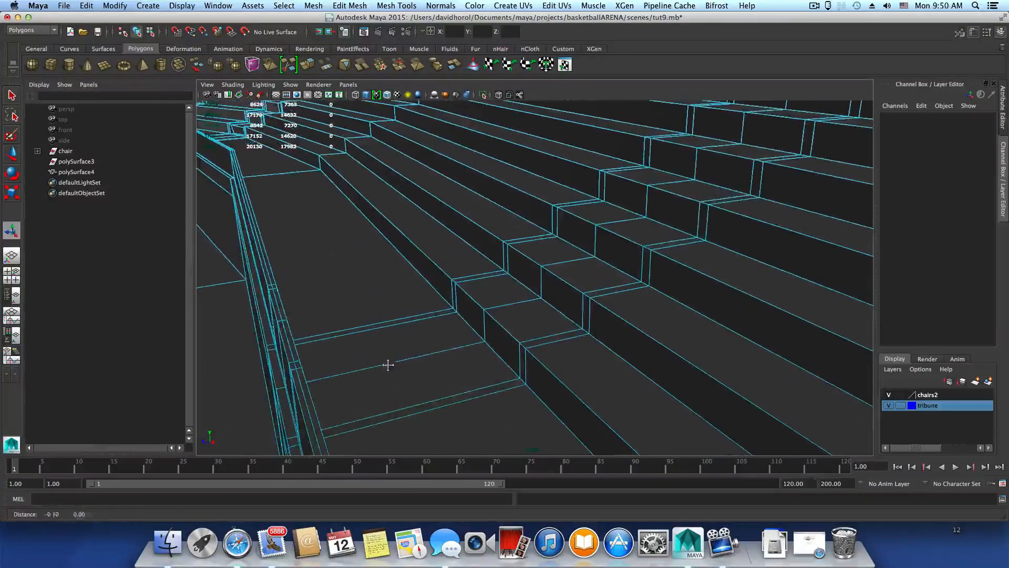
pyautogui.click(301, 386)
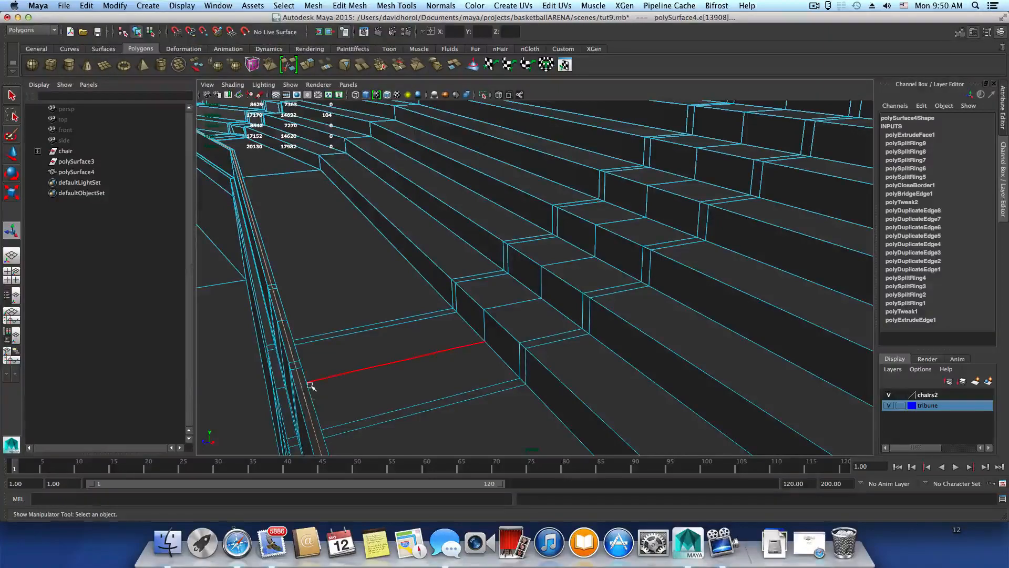
# Convert the selected parapet edge loop to a curve with Polygon Edges to Curve and check its path around the tier.
pyautogui.scroll(-3, 311, 389)
pyautogui.keyDown('alt'); pyautogui.moveTo(447, 401); pyautogui.dragTo(413, 379, button='middle'); pyautogui.keyUp('alt')
pyautogui.keyDown('alt'); pyautogui.moveTo(414, 379); pyautogui.dragTo(542, 390); pyautogui.keyUp('alt')
pyautogui.scroll(-2, 437, 384)
pyautogui.keyDown('alt'); pyautogui.moveTo(541, 390); pyautogui.dragTo(476, 371, button='right'); pyautogui.keyUp('alt')
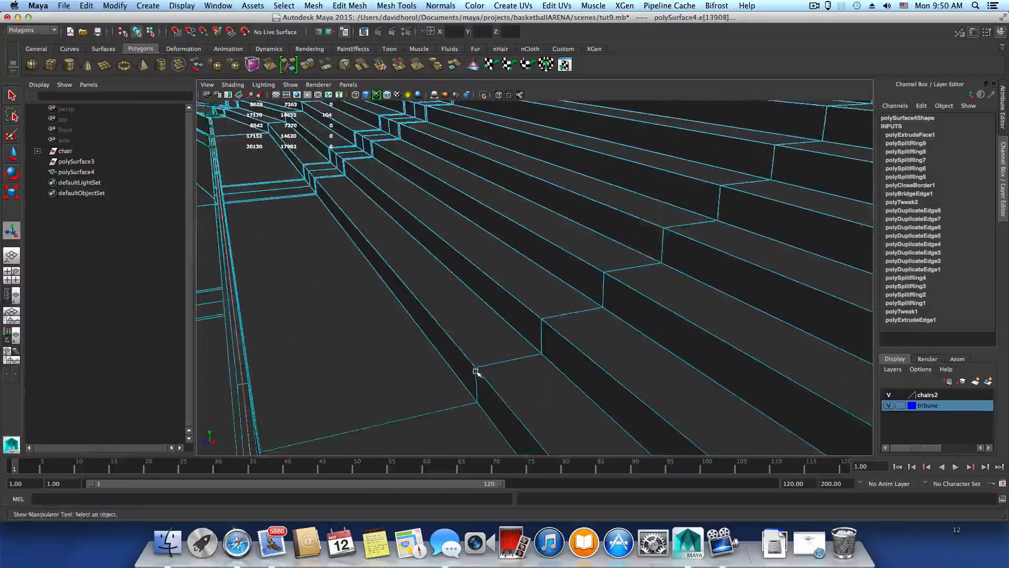
pyautogui.keyDown('alt'); pyautogui.moveTo(476, 371); pyautogui.dragTo(539, 386, button='middle'); pyautogui.keyUp('alt')
pyautogui.click(115, 5)
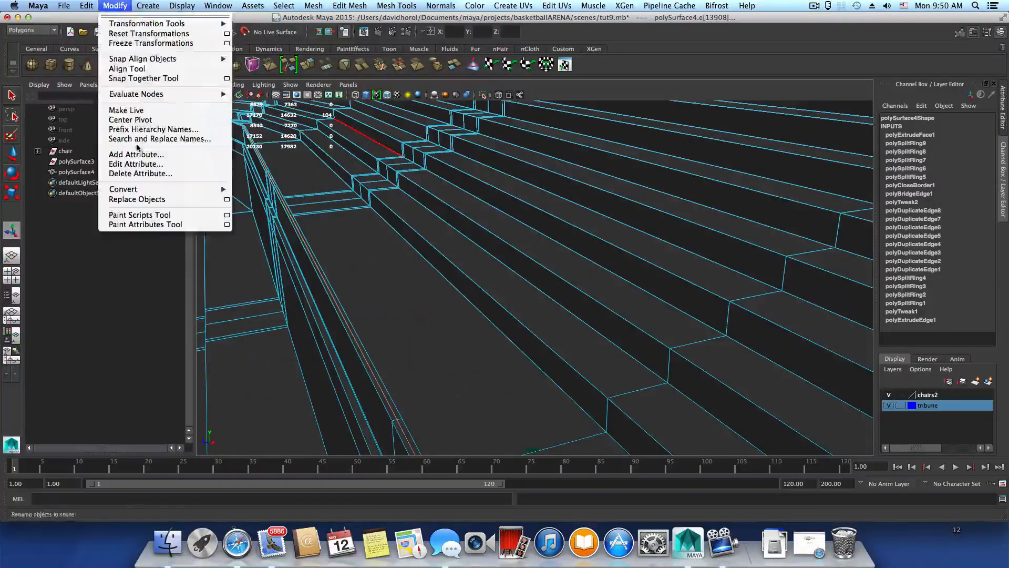
pyautogui.moveTo(141, 189)
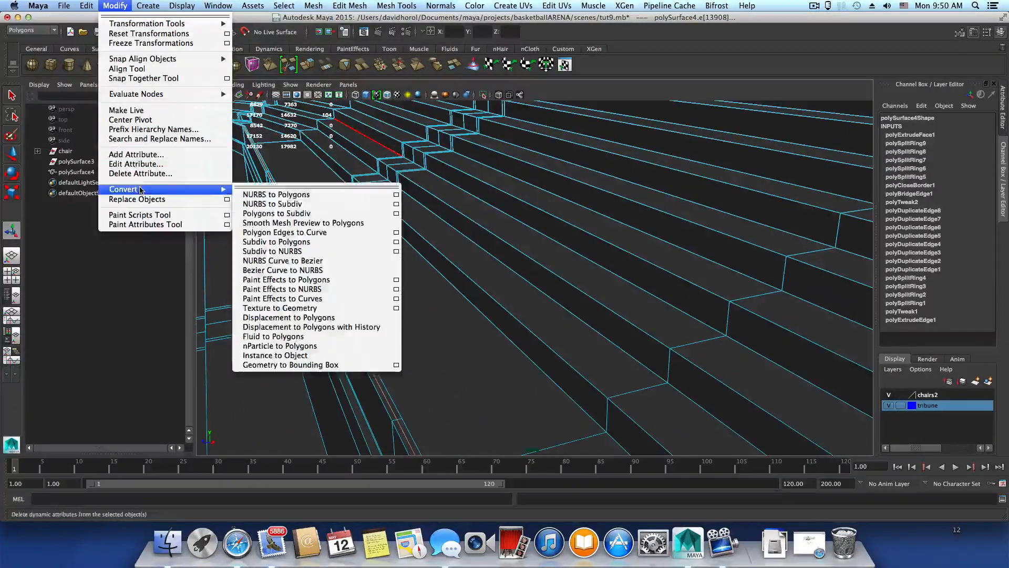
pyautogui.click(277, 233)
pyautogui.scroll(-3, 356, 276)
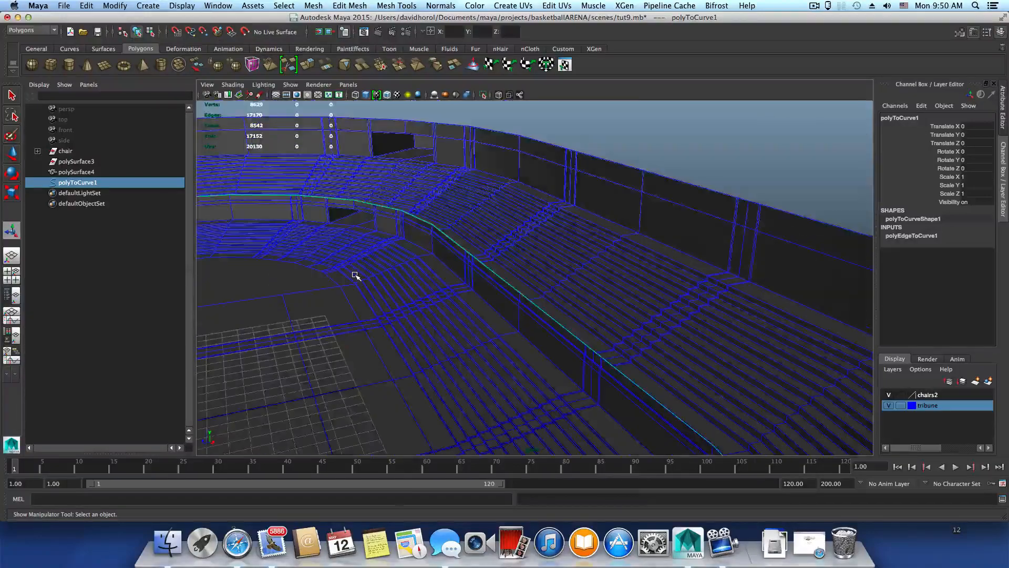
pyautogui.scroll(1, 450, 302)
pyautogui.keyDown('alt'); pyautogui.moveTo(447, 304); pyautogui.dragTo(361, 271); pyautogui.keyUp('alt')
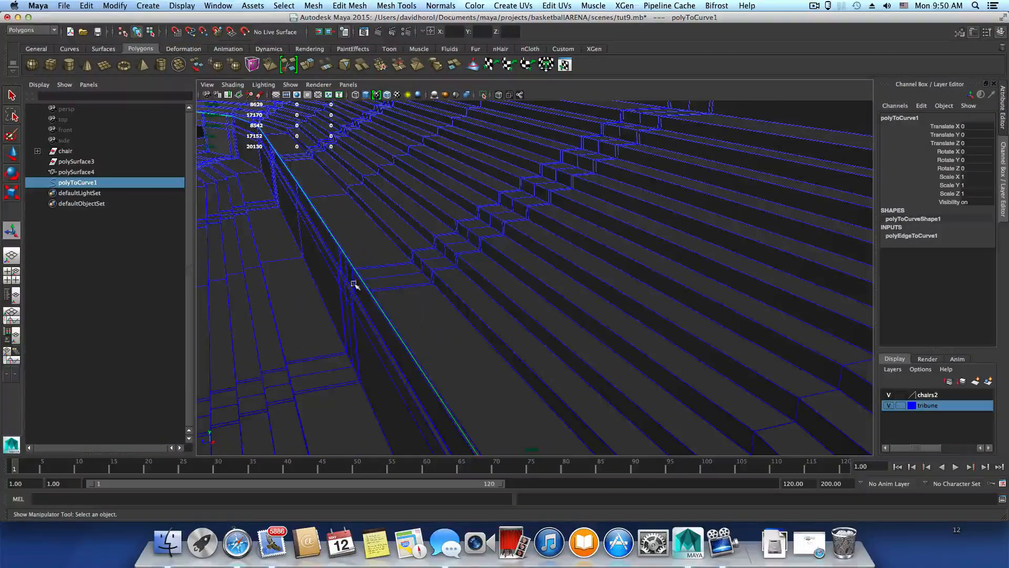
pyautogui.scroll(-2, 372, 295)
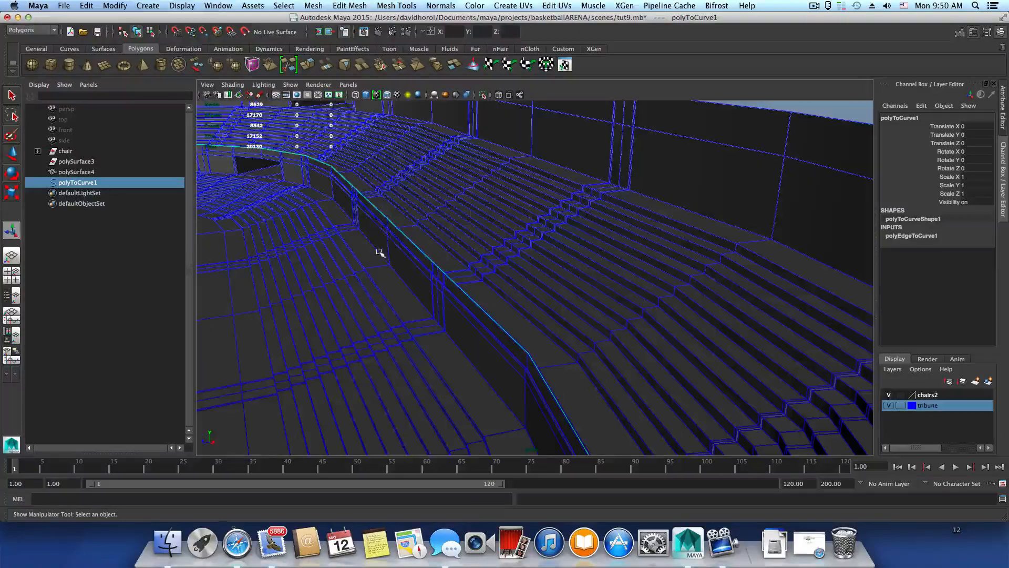
pyautogui.scroll(-2, 379, 252)
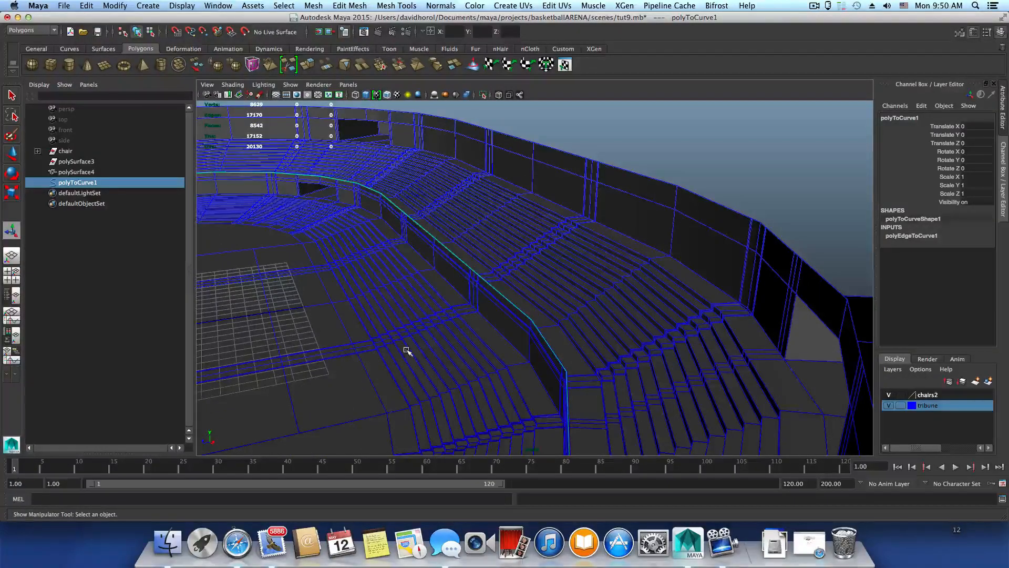
pyautogui.keyDown('alt'); pyautogui.moveTo(543, 342); pyautogui.dragTo(640, 356, button='right'); pyautogui.keyUp('alt')
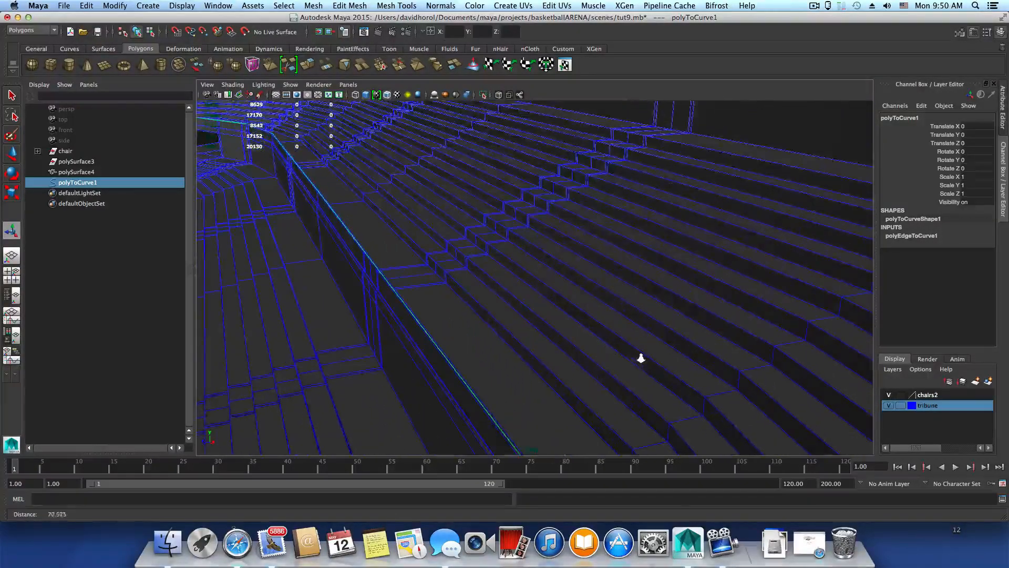
pyautogui.keyDown('alt'); pyautogui.moveTo(399, 295); pyautogui.dragTo(342, 306, button='middle'); pyautogui.keyUp('alt')
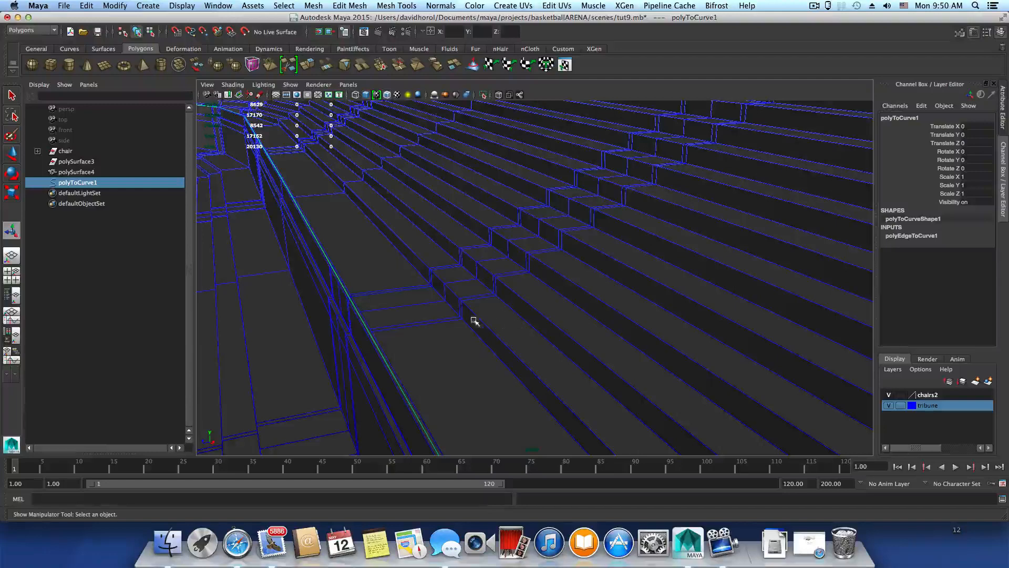
pyautogui.keyDown('alt'); pyautogui.moveTo(538, 320); pyautogui.dragTo(476, 309); pyautogui.keyUp('alt')
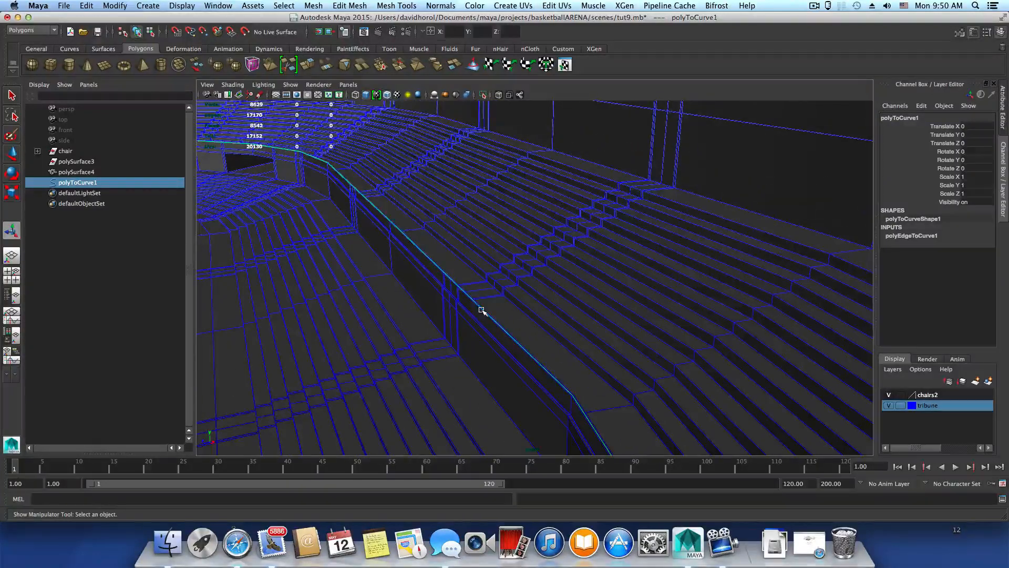
pyautogui.press('F8')
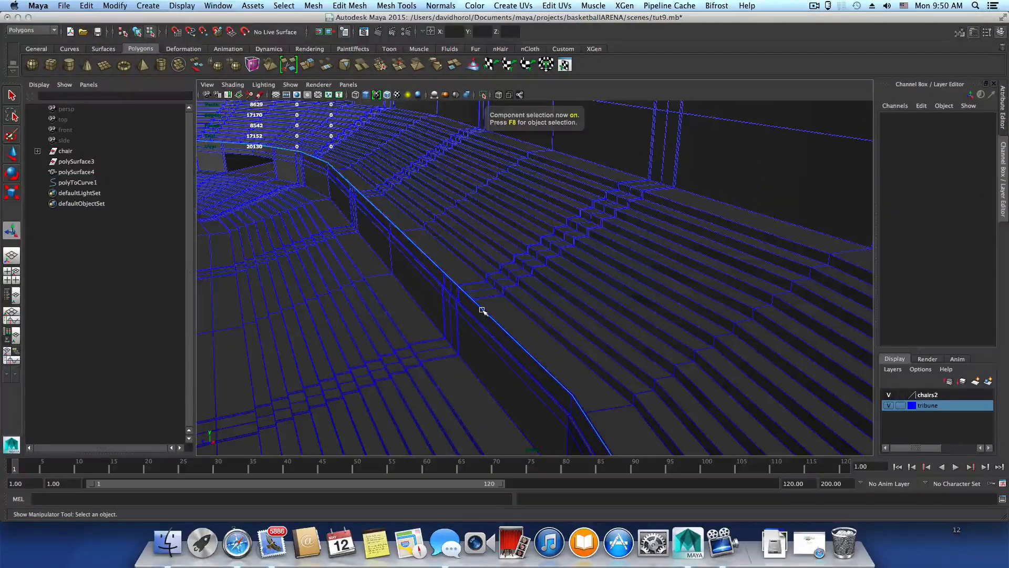
pyautogui.click(482, 310)
pyautogui.press('F8')
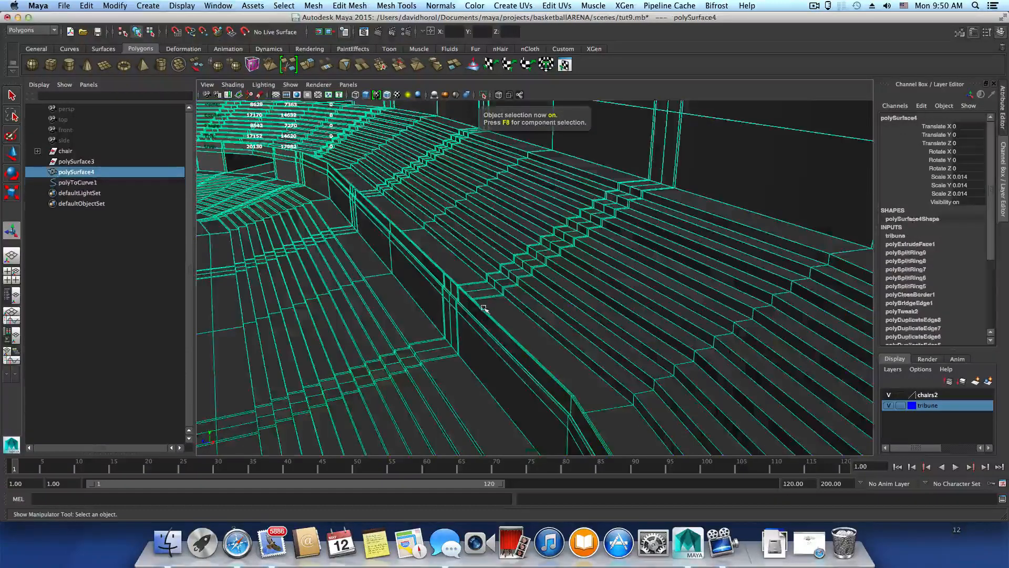
# Hide the tribune and chairs2 layers, select the parapet curve and frame it in the view.
pyautogui.click(889, 406)
pyautogui.moveTo(623, 338); pyautogui.dragTo(505, 347)
pyautogui.press('f')
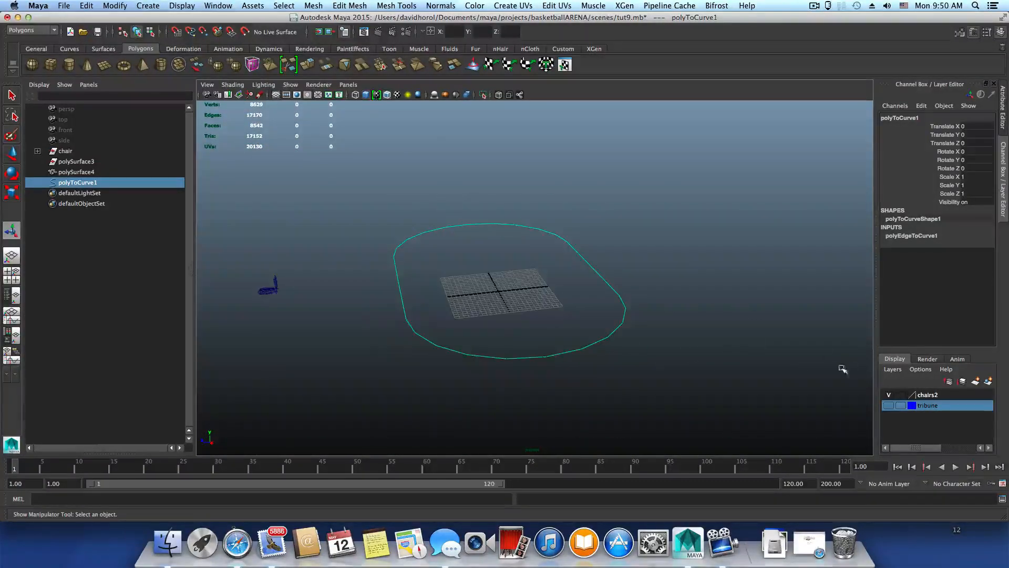
pyautogui.click(889, 394)
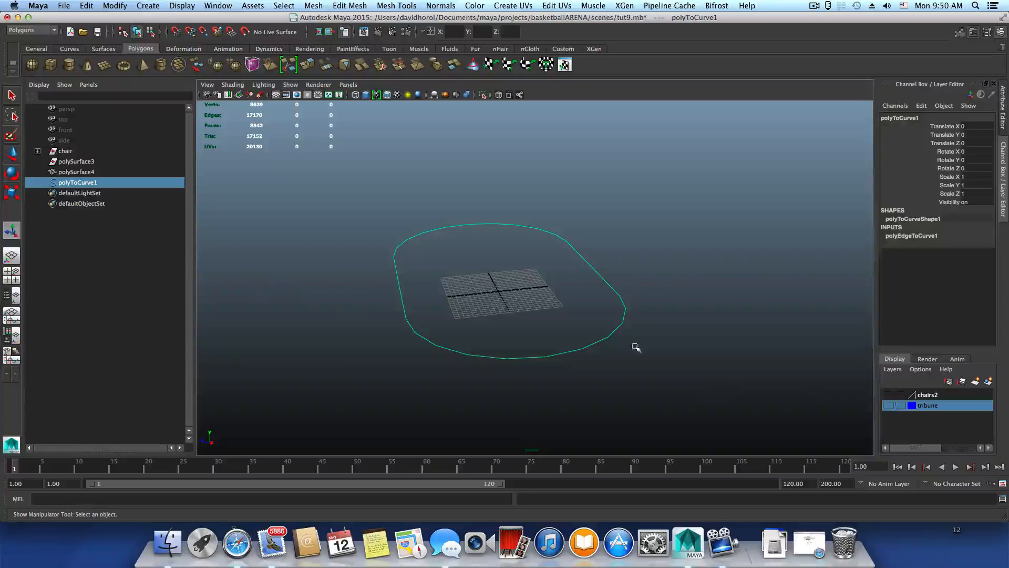
# Check the curve's Spans value in its shape attributes and display its component points to examine their distribution around the loop.
pyautogui.keyDown('alt'); pyautogui.moveTo(635, 347); pyautogui.dragTo(753, 369, button='right'); pyautogui.keyUp('alt')
pyautogui.keyDown('alt'); pyautogui.moveTo(753, 369); pyautogui.dragTo(821, 324); pyautogui.keyUp('alt')
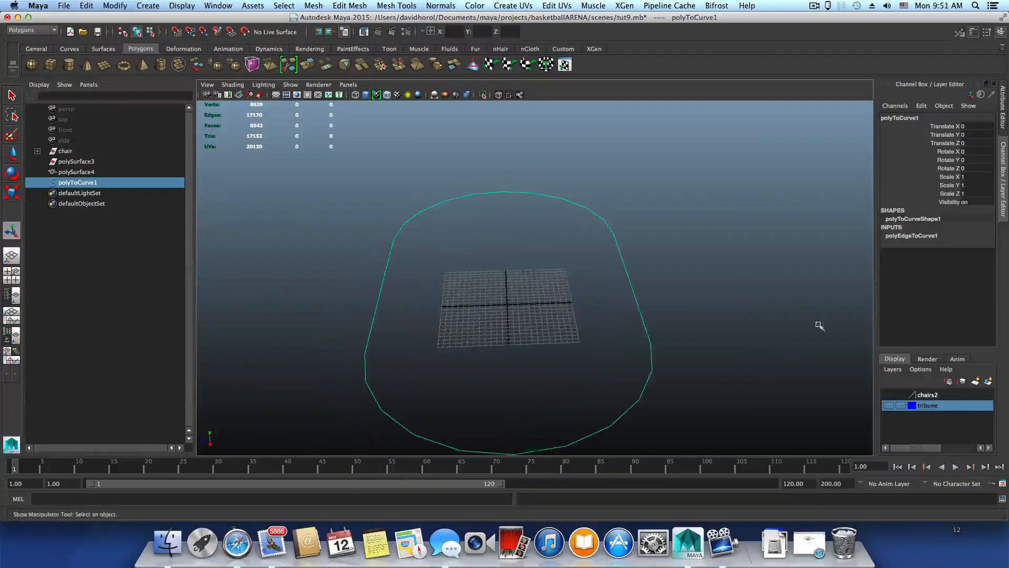
pyautogui.click(972, 32)
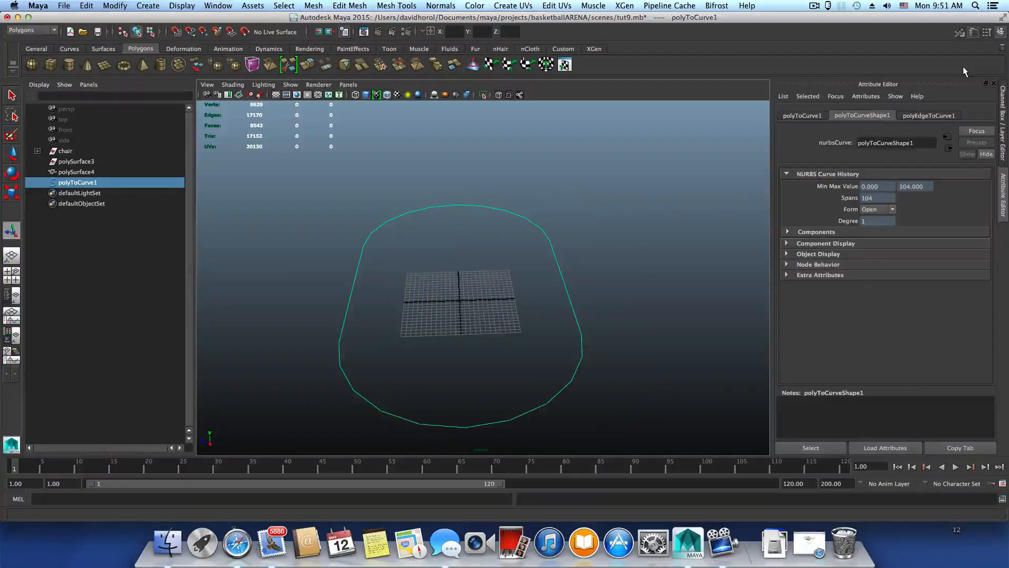
pyautogui.click(877, 199)
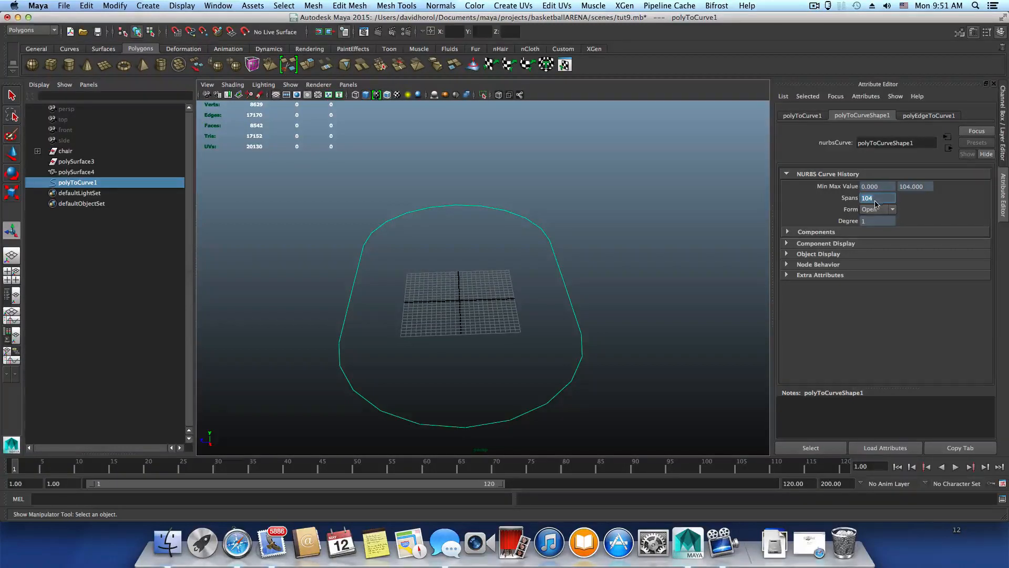
pyautogui.moveTo(581, 337); pyautogui.dragTo(530, 336, button='right')
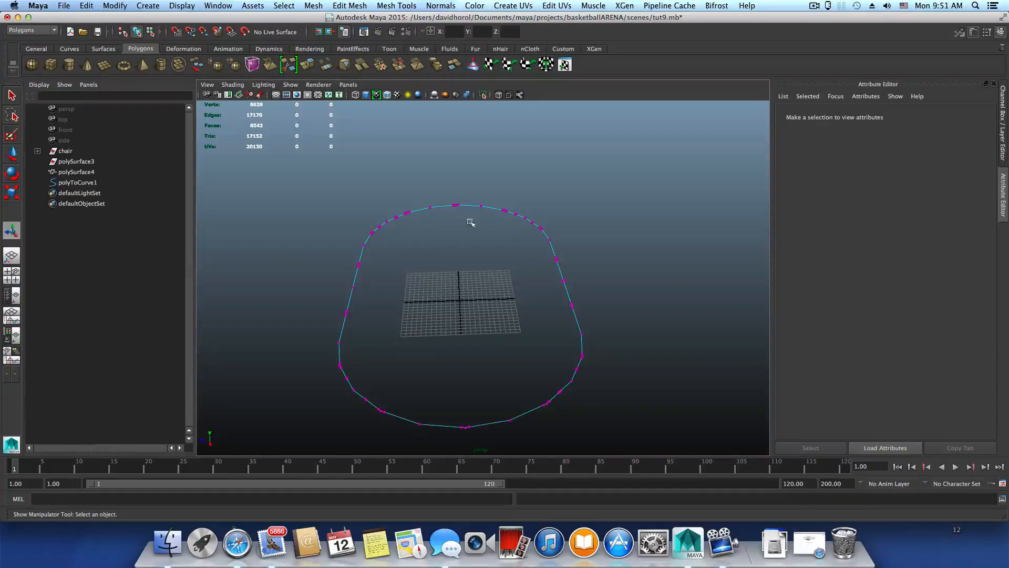
pyautogui.keyDown('alt'); pyautogui.moveTo(573, 311); pyautogui.dragTo(501, 352); pyautogui.keyUp('alt')
pyautogui.press('a')
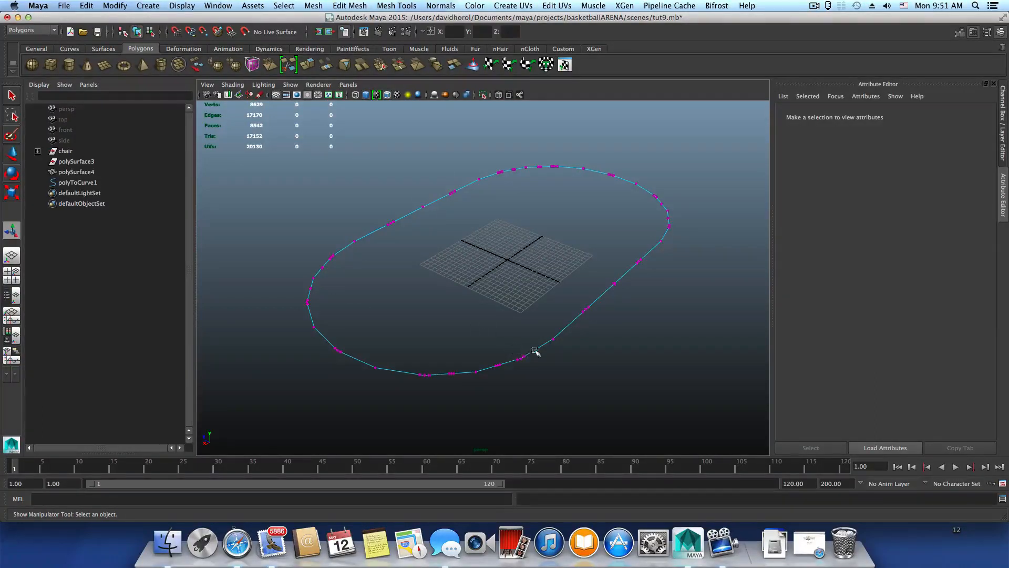
pyautogui.scroll(3, 539, 340)
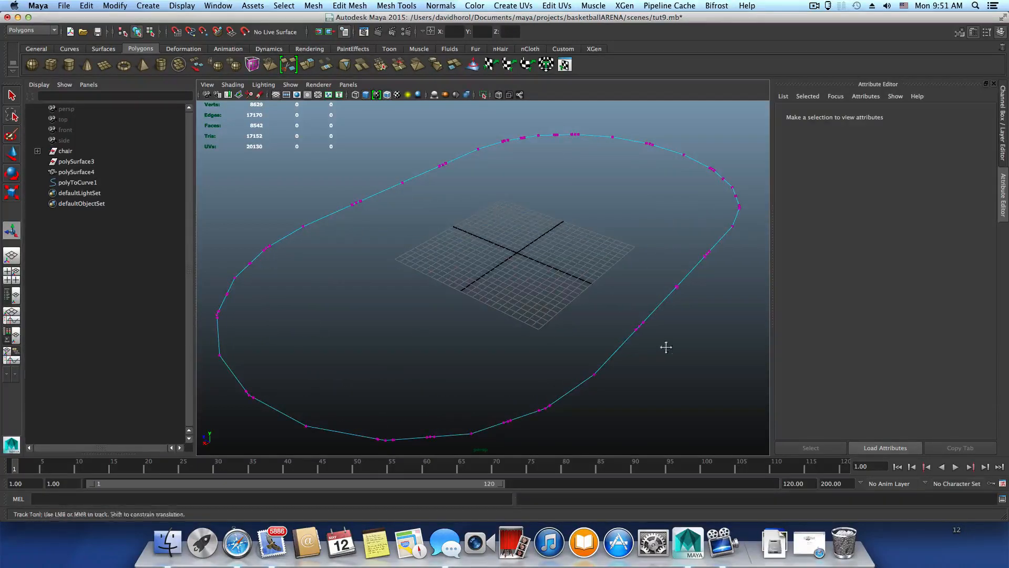
pyautogui.scroll(-1, 664, 348)
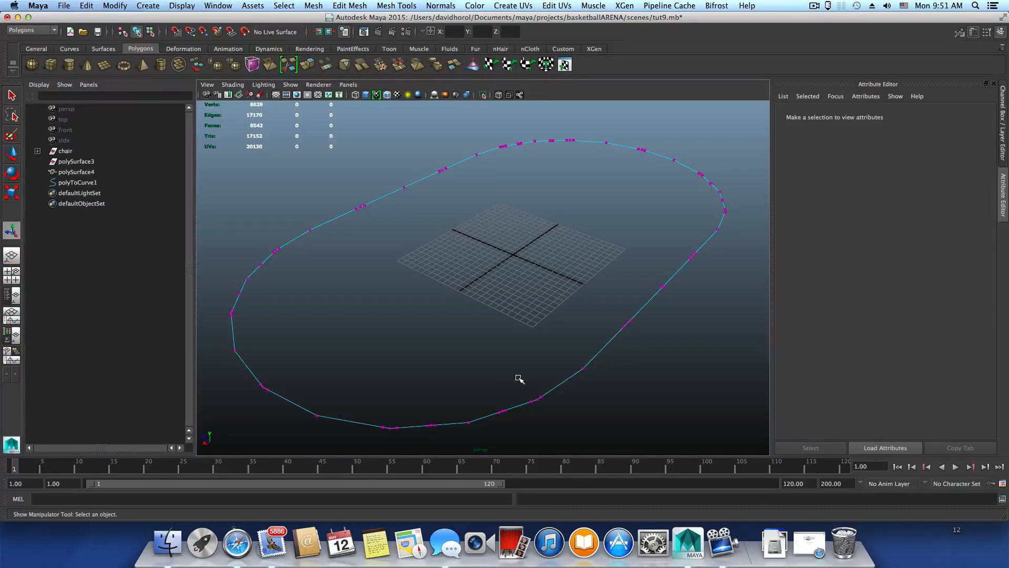
# Return to object selection, reselect the curve and review its span count and overall shape again.
pyautogui.press('F8')
pyautogui.click(567, 376)
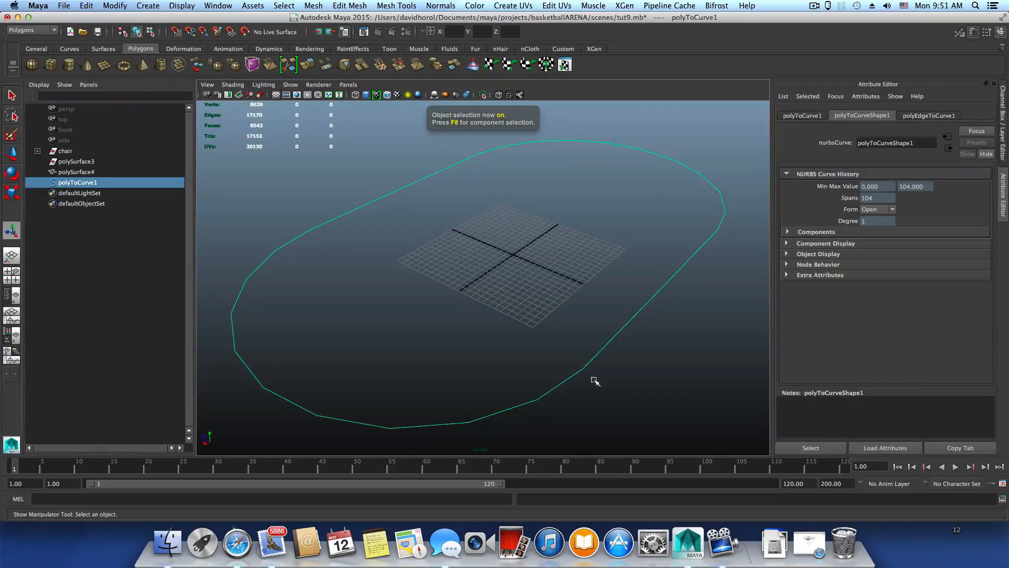
pyautogui.click(877, 198)
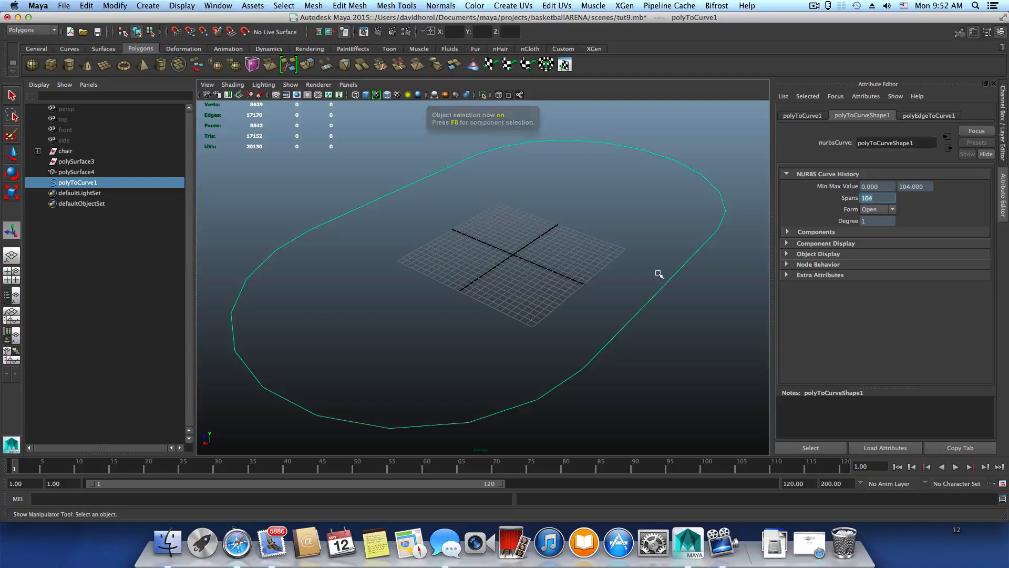
pyautogui.keyDown('alt'); pyautogui.moveTo(642, 311); pyautogui.dragTo(512, 274); pyautogui.keyUp('alt')
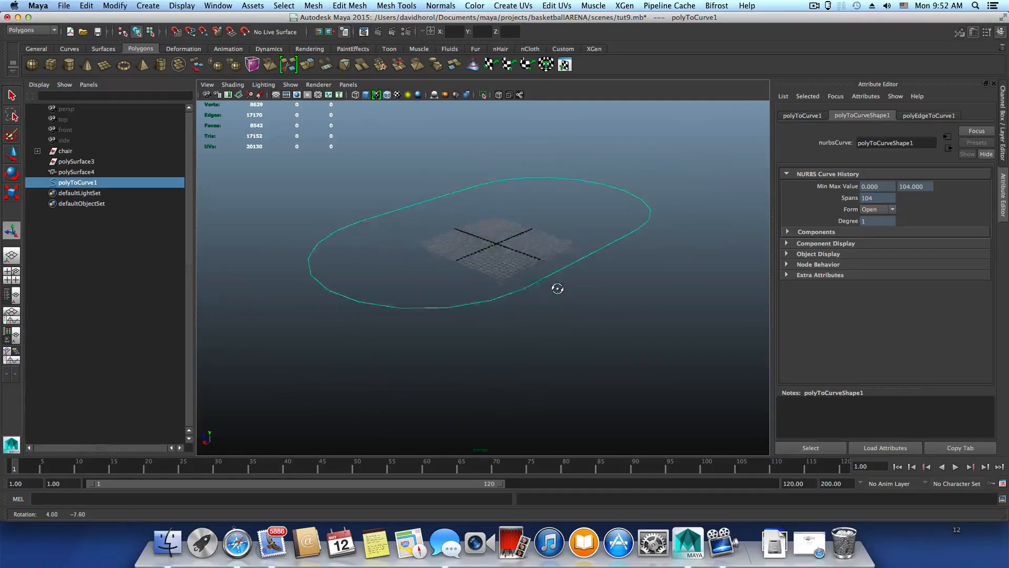
pyautogui.keyDown('alt'); pyautogui.moveTo(513, 274); pyautogui.dragTo(561, 290, button='right'); pyautogui.keyUp('alt')
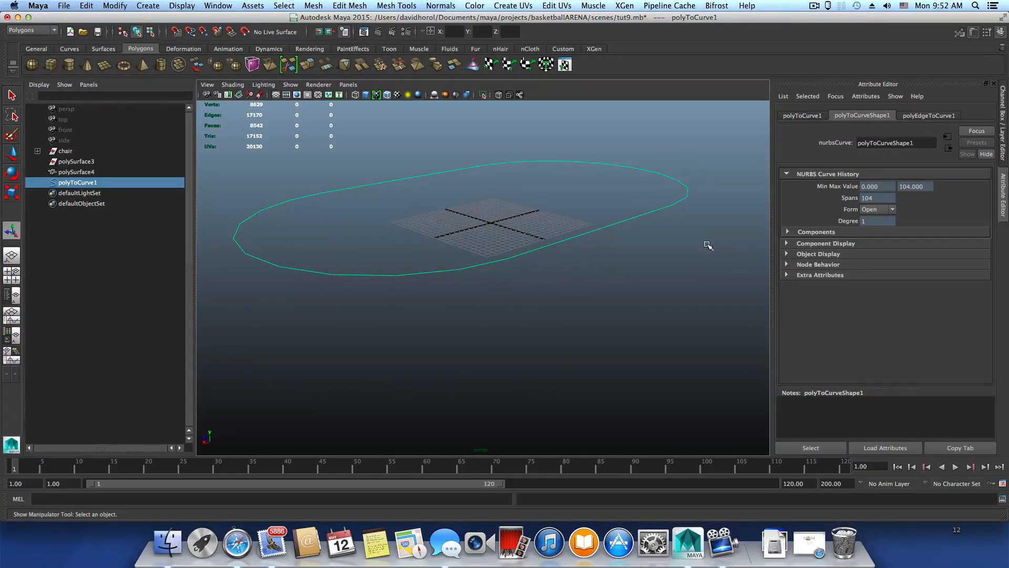
# Create a polygon cylinder at the grid origin and frame it in the view.
pyautogui.click(67, 64)
pyautogui.click(278, 226)
pyautogui.keyDown('alt'); pyautogui.moveTo(498, 254); pyautogui.dragTo(462, 265); pyautogui.keyUp('alt')
pyautogui.keyDown('alt'); pyautogui.moveTo(462, 264); pyautogui.dragTo(596, 377, button='right'); pyautogui.keyUp('alt')
pyautogui.press('f')
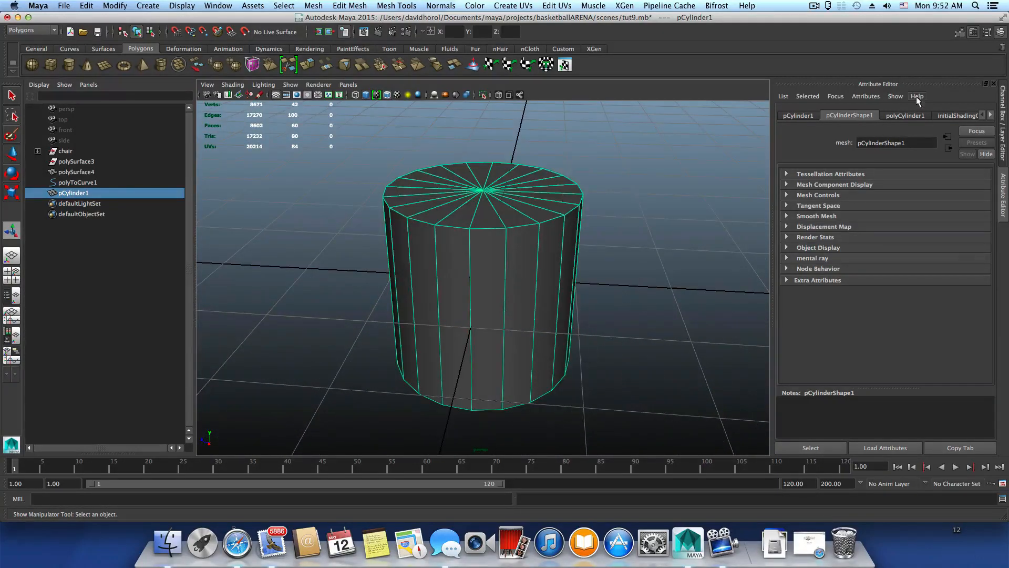
# Set the cylinder's Subdivisions Axis to 6 and its Subdivisions Caps to 0.
pyautogui.click(1003, 121)
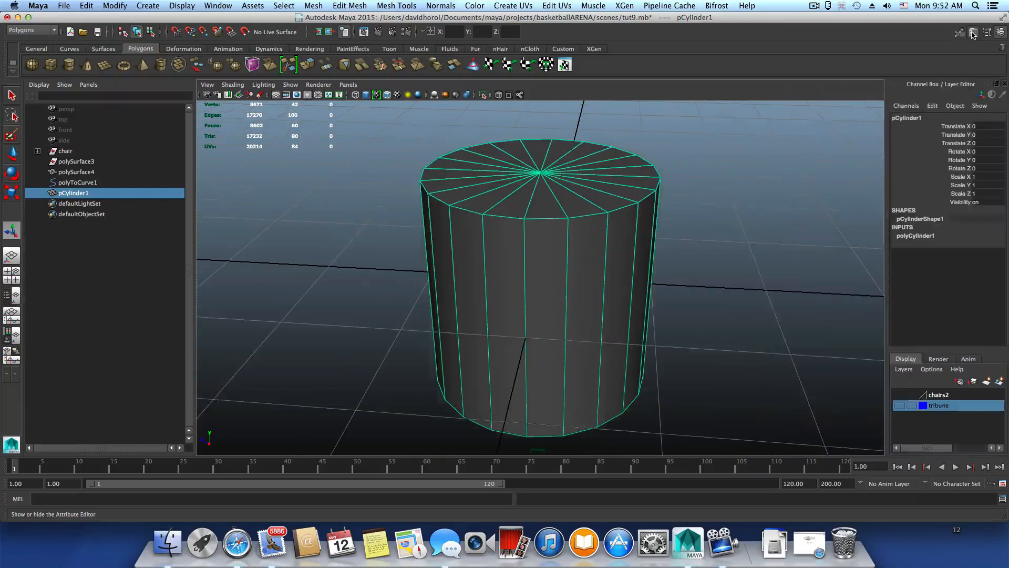
pyautogui.click(1003, 195)
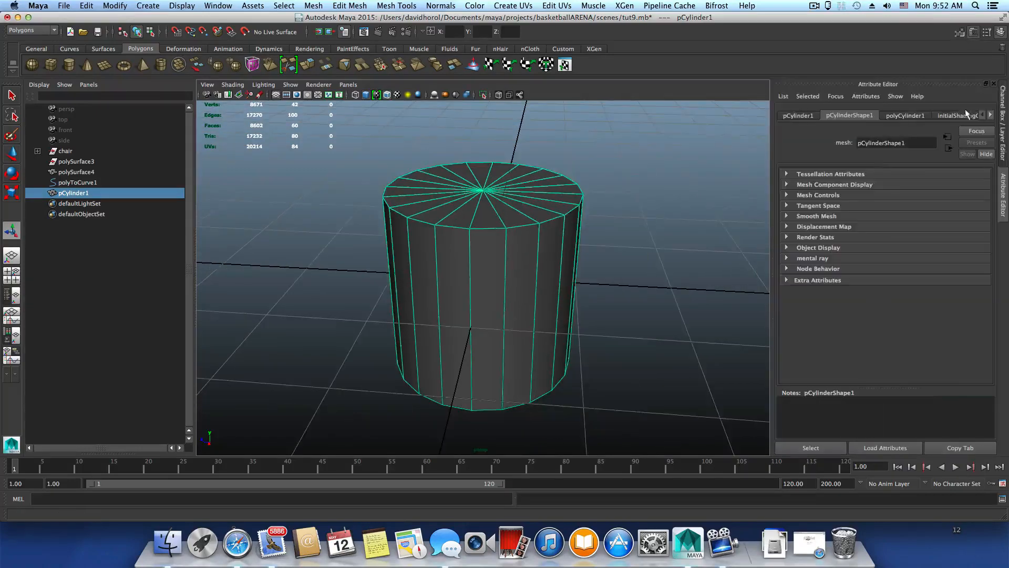
pyautogui.click(900, 117)
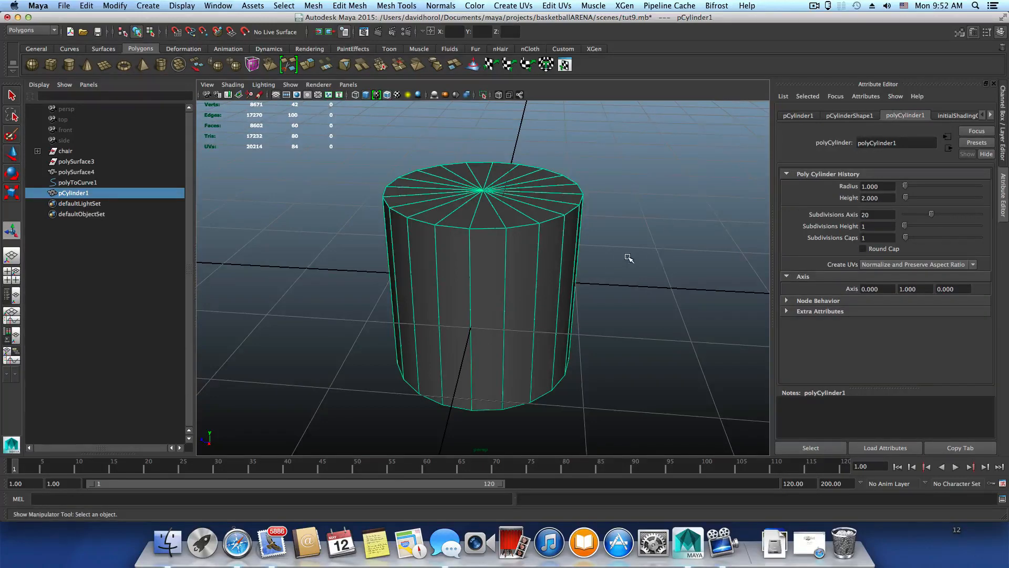
pyautogui.keyDown('alt'); pyautogui.moveTo(628, 257); pyautogui.dragTo(640, 252); pyautogui.keyUp('alt')
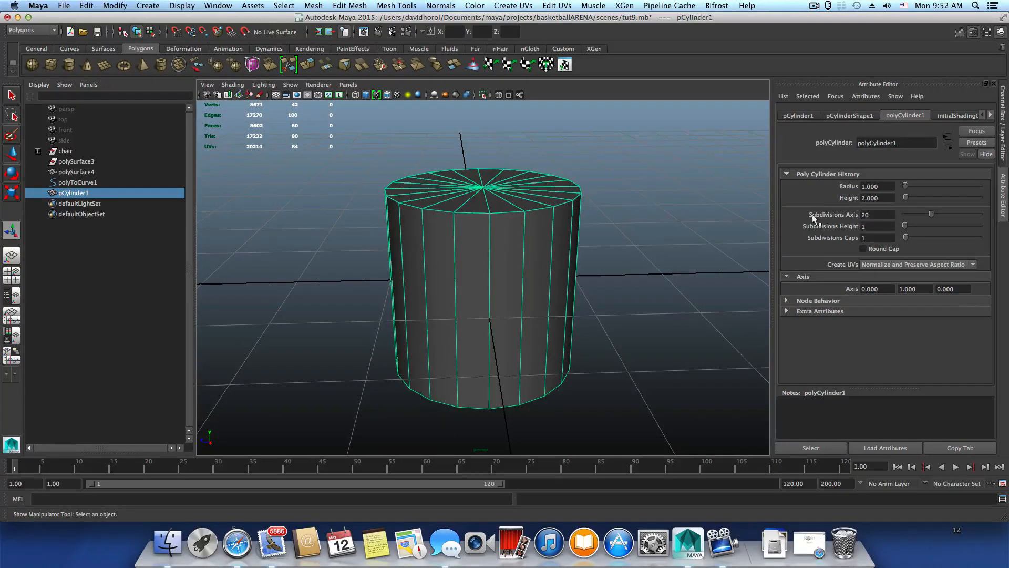
pyautogui.doubleClick(875, 215)
pyautogui.write('6')
pyautogui.press('Return')
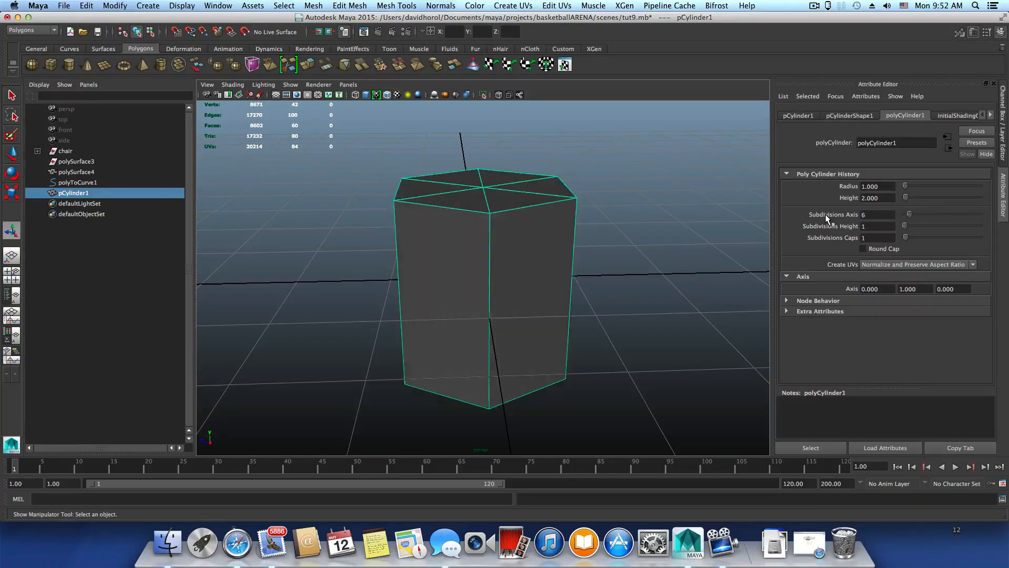
pyautogui.doubleClick(892, 238)
pyautogui.write('0')
pyautogui.press('Return')
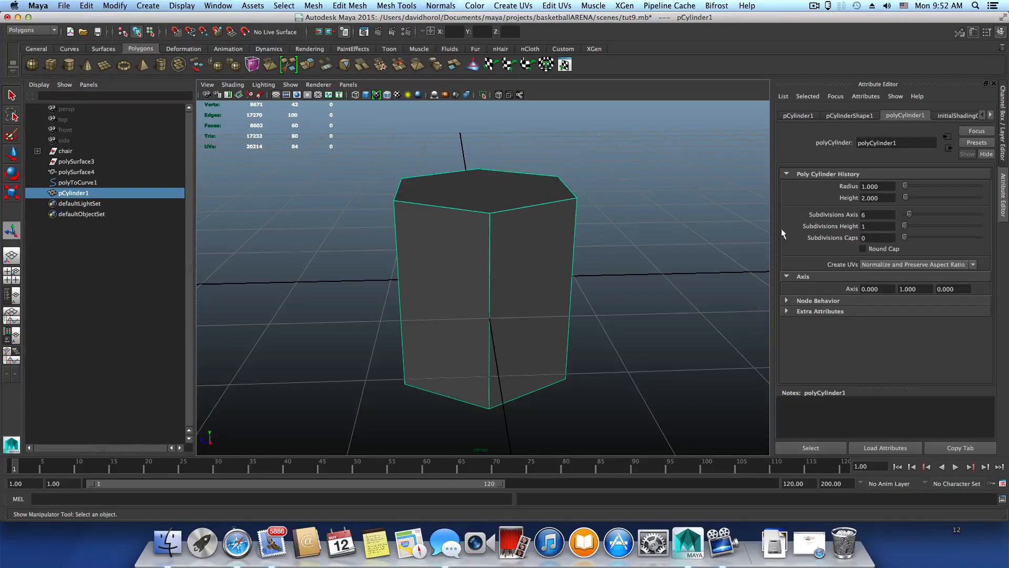
# Delete all of the cylinder's side and bottom faces, keeping only the hexagonal top face, and return to object selection.
pyautogui.keyDown('alt'); pyautogui.moveTo(569, 274); pyautogui.dragTo(563, 283); pyautogui.keyUp('alt')
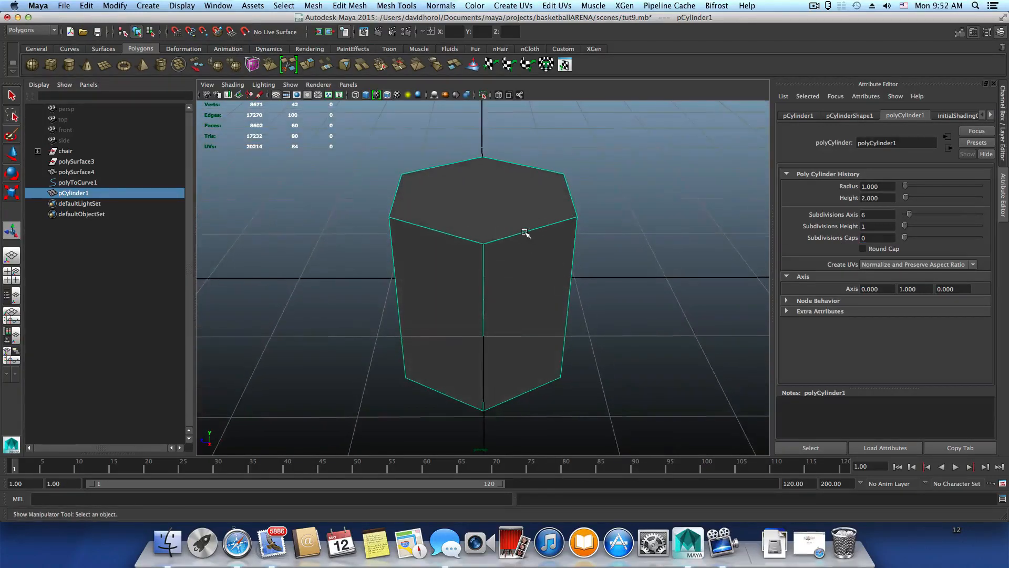
pyautogui.keyDown('alt'); pyautogui.moveTo(525, 232); pyautogui.dragTo(536, 239); pyautogui.keyUp('alt')
pyautogui.moveTo(534, 238); pyautogui.dragTo(534, 266, button='right')
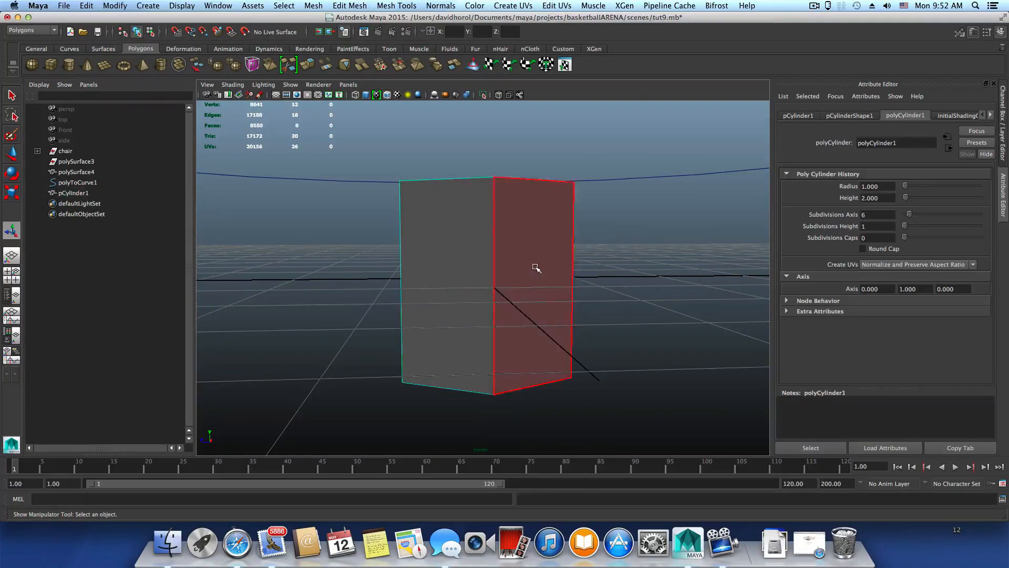
pyautogui.moveTo(297, 241); pyautogui.dragTo(694, 470)
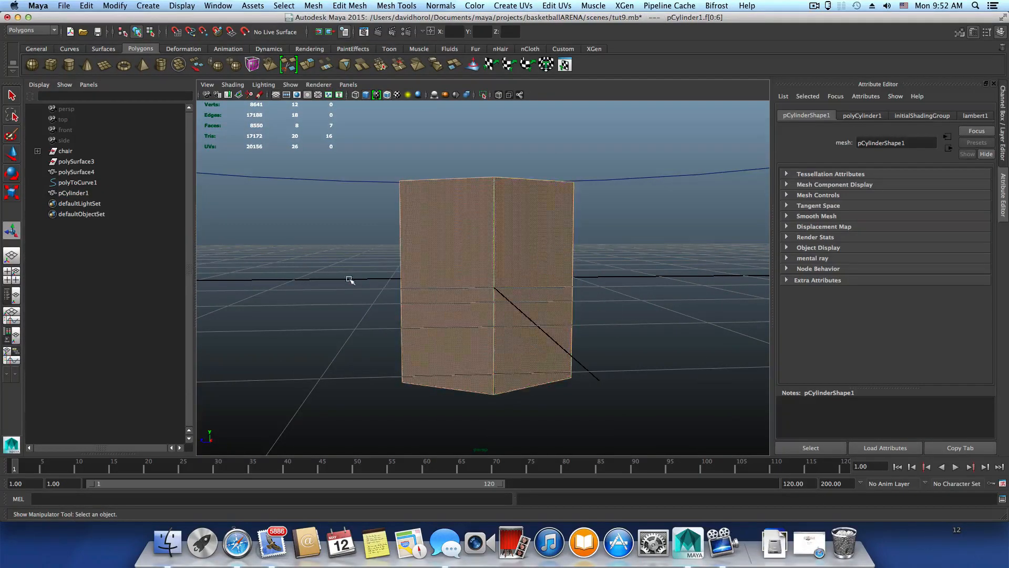
pyautogui.keyDown('alt'); pyautogui.moveTo(559, 289); pyautogui.dragTo(531, 349); pyautogui.keyUp('alt')
pyautogui.press('Delete')
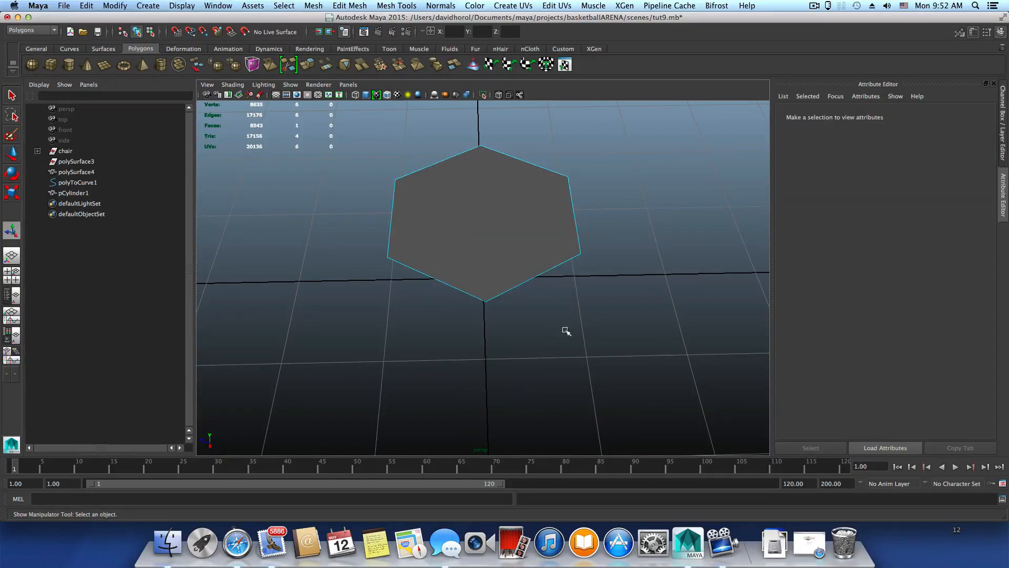
pyautogui.press('F8')
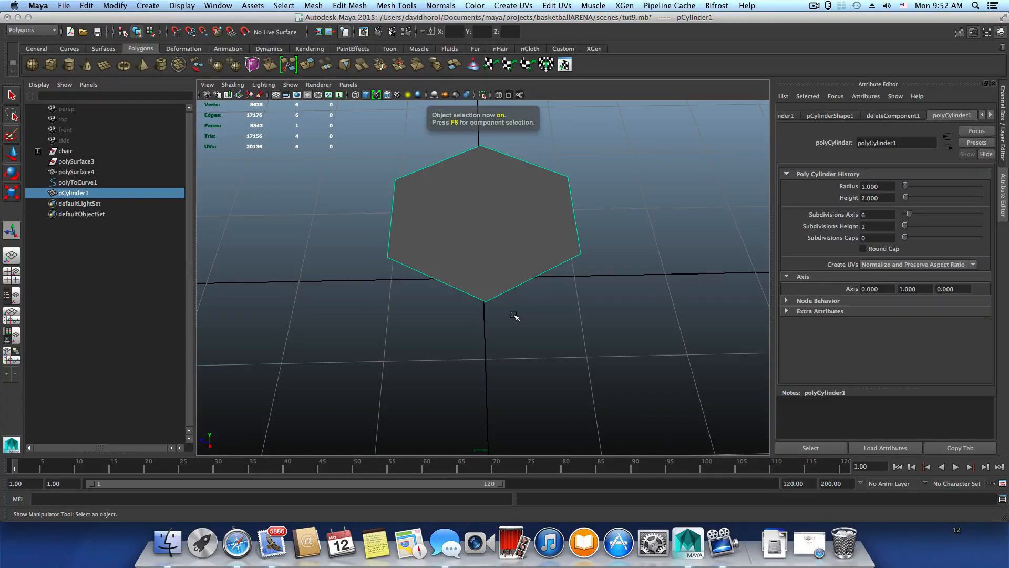
# Activate the Move tool on the hexagonal face and center its pivot.
pyautogui.keyDown('alt'); pyautogui.moveTo(513, 327); pyautogui.dragTo(470, 260); pyautogui.keyUp('alt')
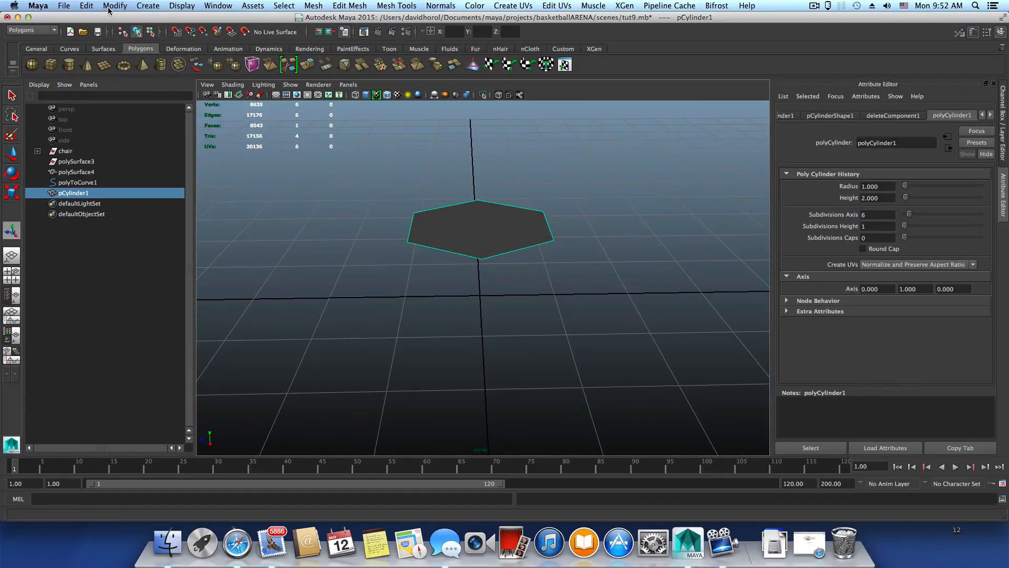
pyautogui.click(11, 153)
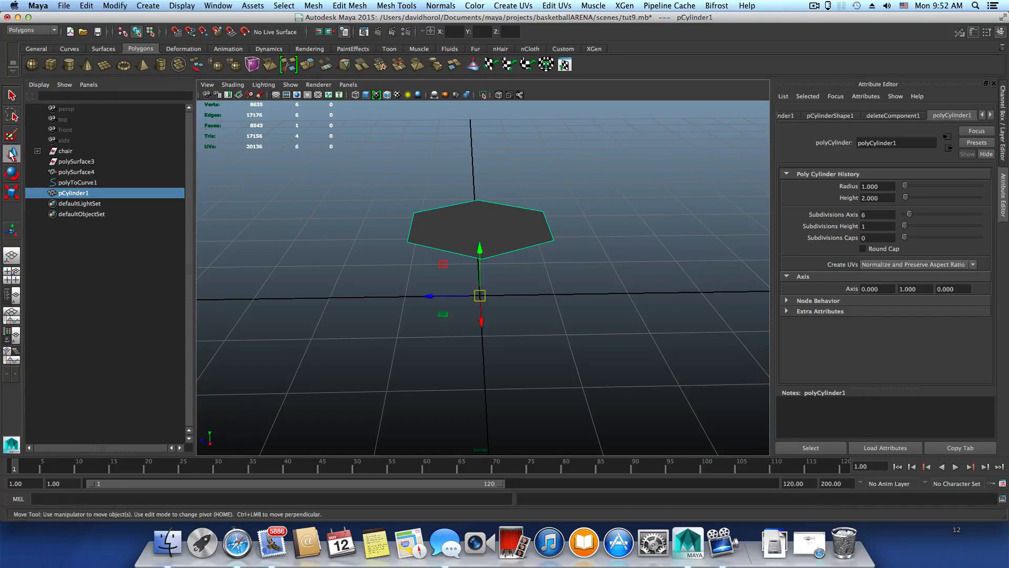
pyautogui.moveTo(476, 309)
pyautogui.keyDown('alt'); pyautogui.mouseDown()
pyautogui.moveTo(479, 294)
pyautogui.moveTo(466, 295)
pyautogui.moveTo(475, 313)
pyautogui.moveTo(424, 313)
pyautogui.moveTo(448, 326)
pyautogui.moveTo(494, 275)
pyautogui.moveTo(512, 310)
pyautogui.moveTo(478, 293)
pyautogui.mouseUp(); pyautogui.keyUp('alt')
pyautogui.keyDown('alt'); pyautogui.moveTo(486, 235); pyautogui.dragTo(463, 231); pyautogui.keyUp('alt')
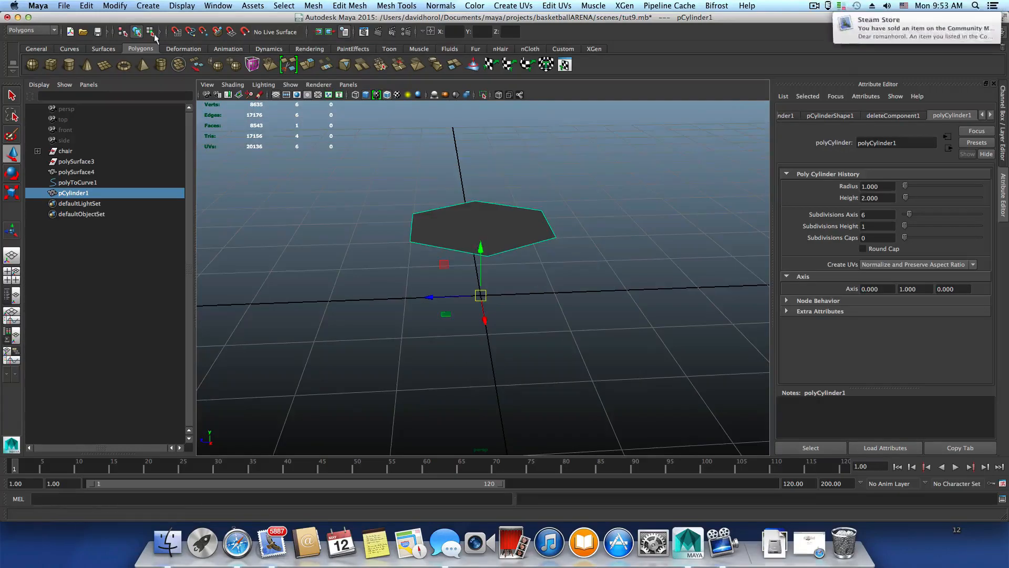
pyautogui.click(117, 6)
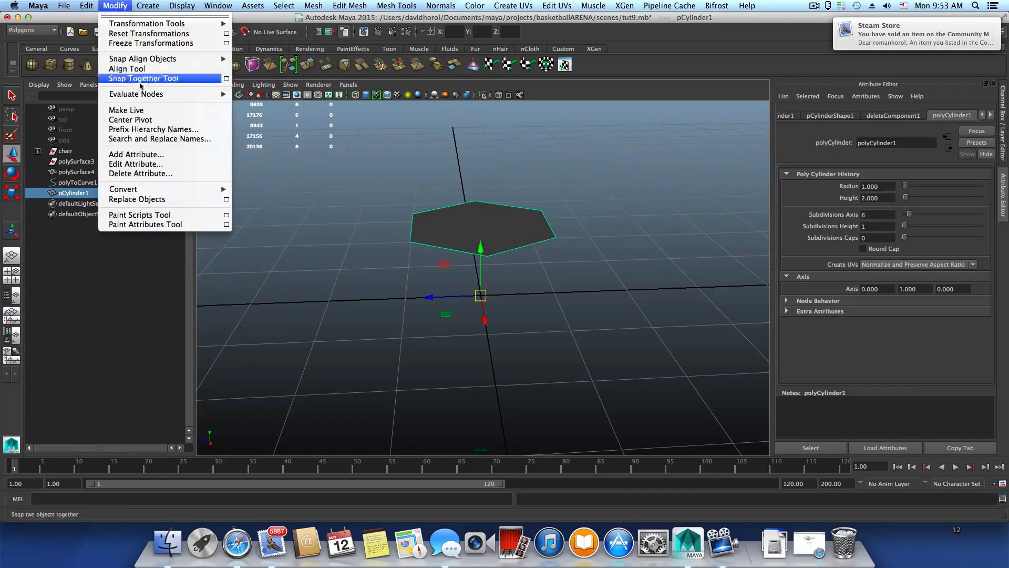
pyautogui.click(131, 120)
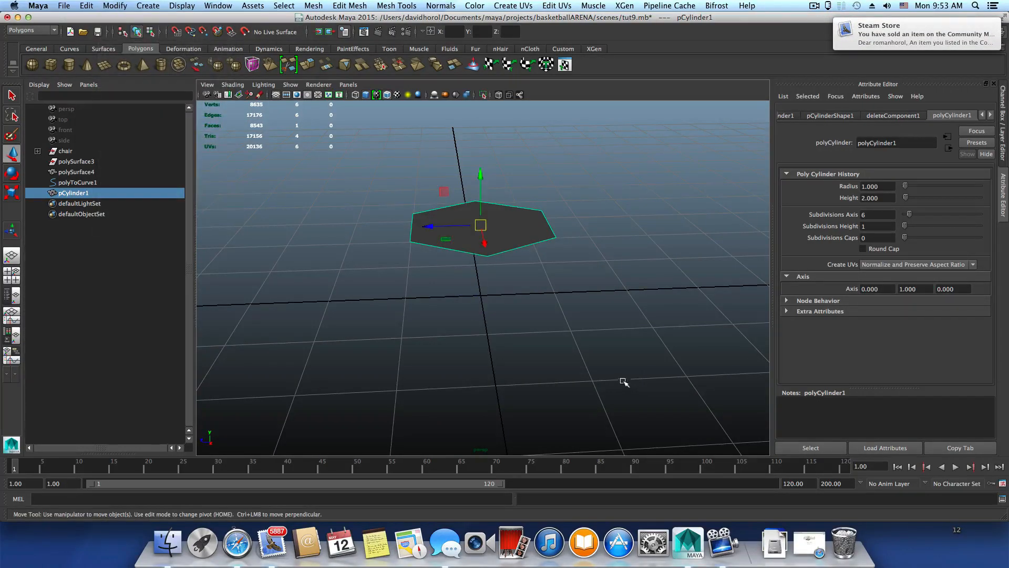
# Display the control vertices of the curve along the parapet's top and frame the middle of its straight front section.
pyautogui.keyDown('alt'); pyautogui.moveTo(597, 322); pyautogui.dragTo(541, 354, button='right'); pyautogui.keyUp('alt')
pyautogui.keyDown('alt'); pyautogui.moveTo(541, 354); pyautogui.dragTo(441, 313, button='middle'); pyautogui.keyUp('alt')
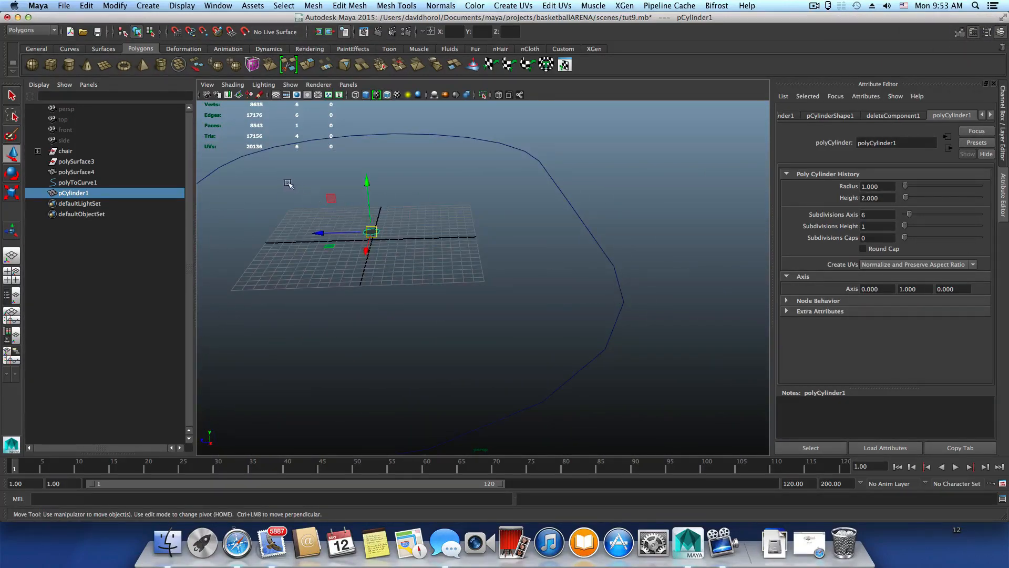
pyautogui.rightClick(603, 250)
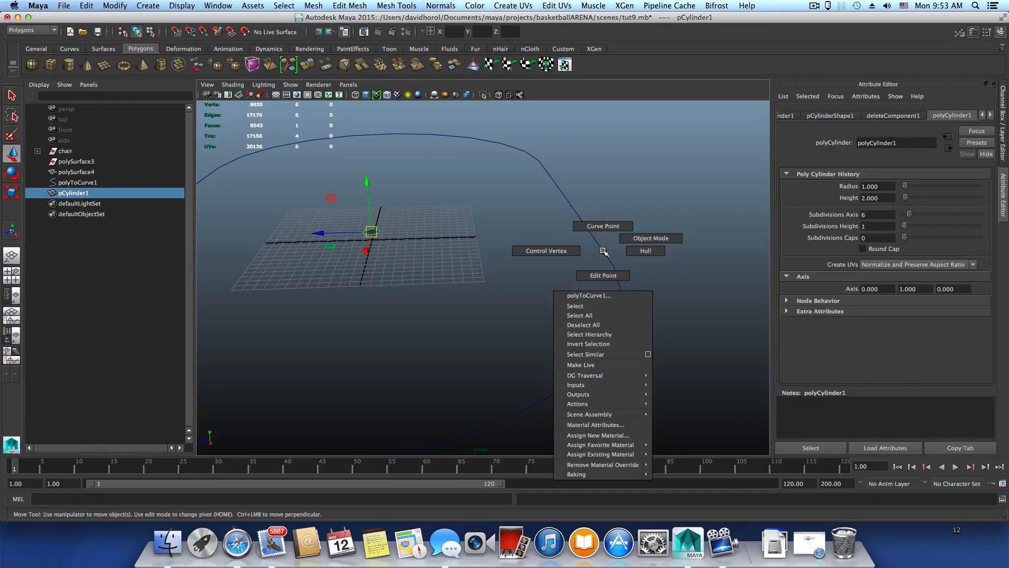
pyautogui.click(547, 252)
pyautogui.keyDown('alt'); pyautogui.moveTo(559, 281); pyautogui.dragTo(422, 288); pyautogui.keyUp('alt')
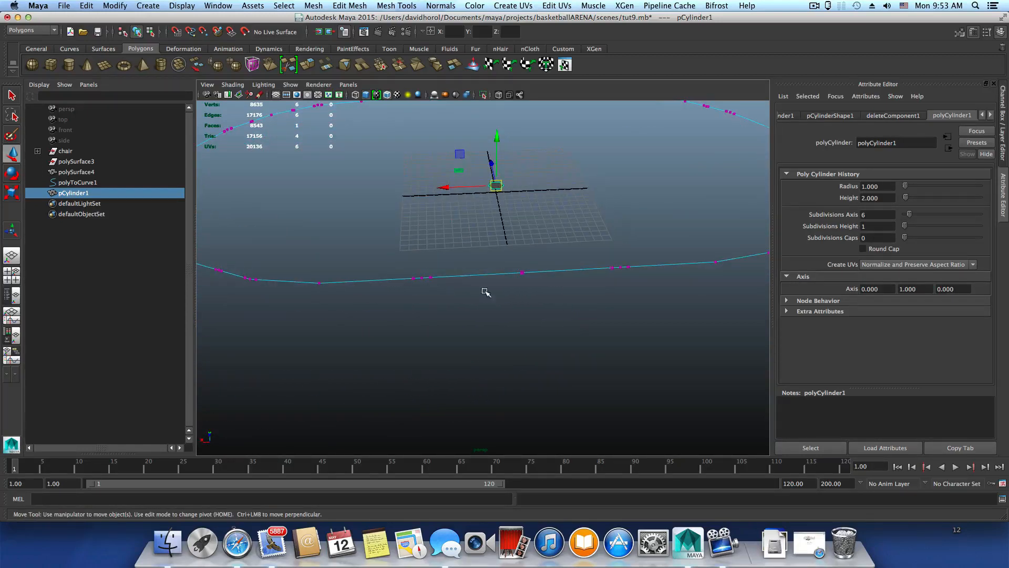
pyautogui.keyDown('alt'); pyautogui.moveTo(484, 290); pyautogui.dragTo(427, 331, button='middle'); pyautogui.keyUp('alt')
pyautogui.keyDown('alt'); pyautogui.moveTo(428, 331); pyautogui.dragTo(539, 338, button='right'); pyautogui.keyUp('alt')
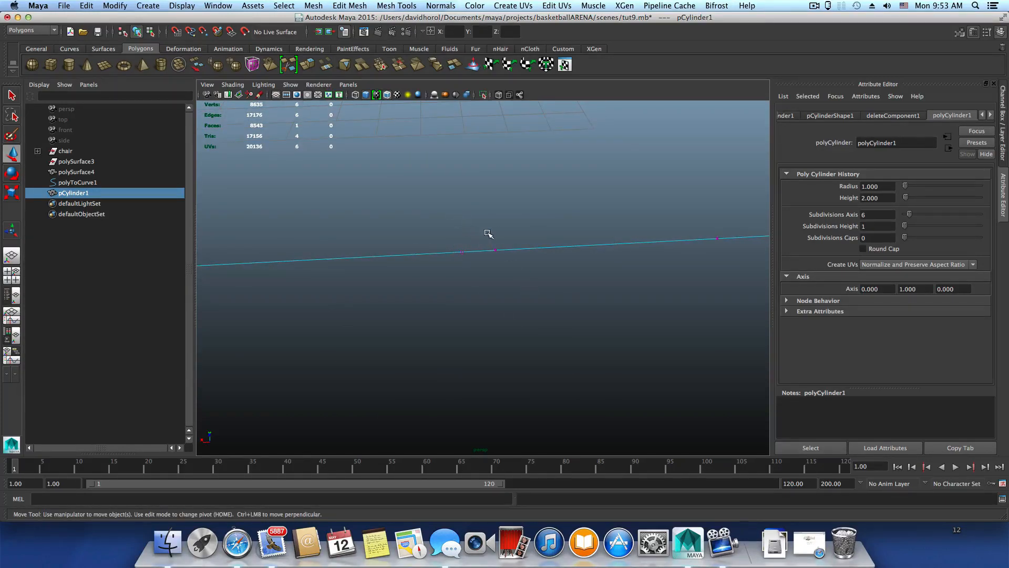
# Inspect the control vertices at the middle of the curve's straight section one at a time to locate its end points.
pyautogui.moveTo(486, 246); pyautogui.dragTo(531, 296)
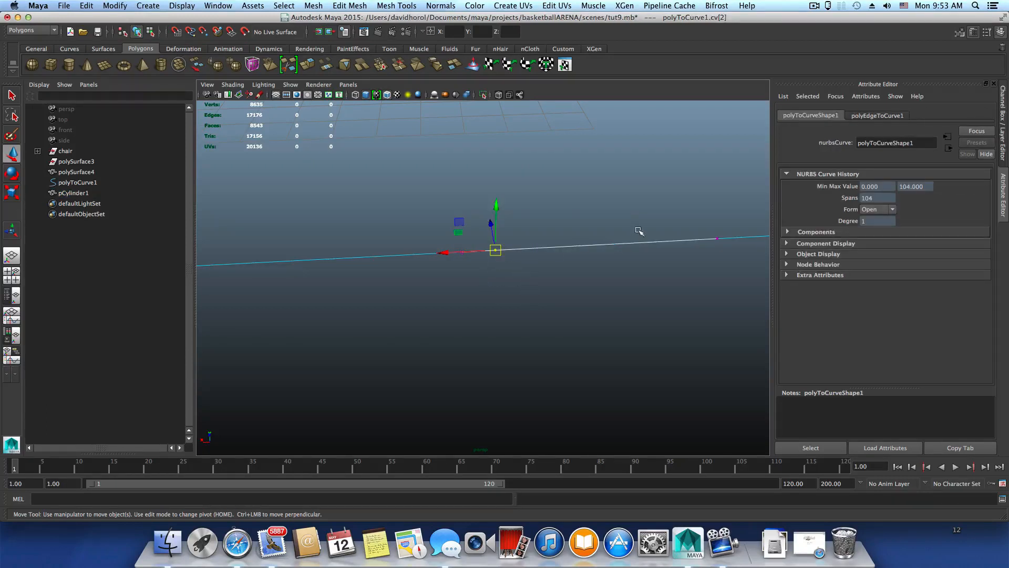
pyautogui.moveTo(682, 221); pyautogui.dragTo(728, 270)
pyautogui.moveTo(482, 232); pyautogui.dragTo(525, 285)
pyautogui.click(497, 287)
pyautogui.moveTo(454, 234); pyautogui.dragTo(480, 304)
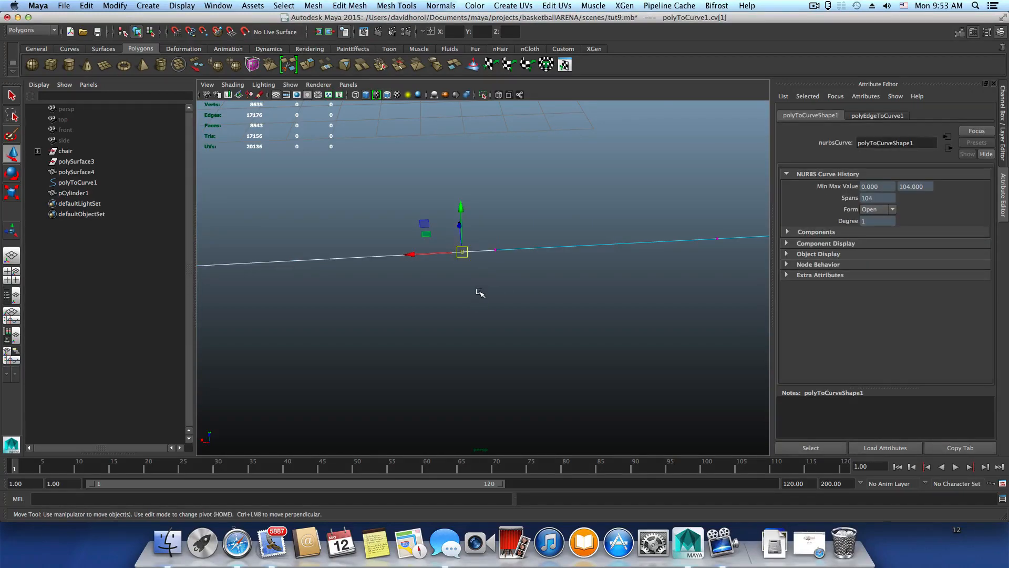
pyautogui.moveTo(440, 298)
pyautogui.keyDown('alt'); pyautogui.mouseDown(button='right')
pyautogui.moveTo(481, 292)
pyautogui.moveTo(438, 286)
pyautogui.mouseUp(button='right'); pyautogui.keyUp('alt')
pyautogui.keyDown('alt'); pyautogui.moveTo(448, 272); pyautogui.dragTo(416, 289, button='middle'); pyautogui.keyUp('alt')
pyautogui.keyDown('alt'); pyautogui.moveTo(416, 288); pyautogui.dragTo(492, 276); pyautogui.keyUp('alt')
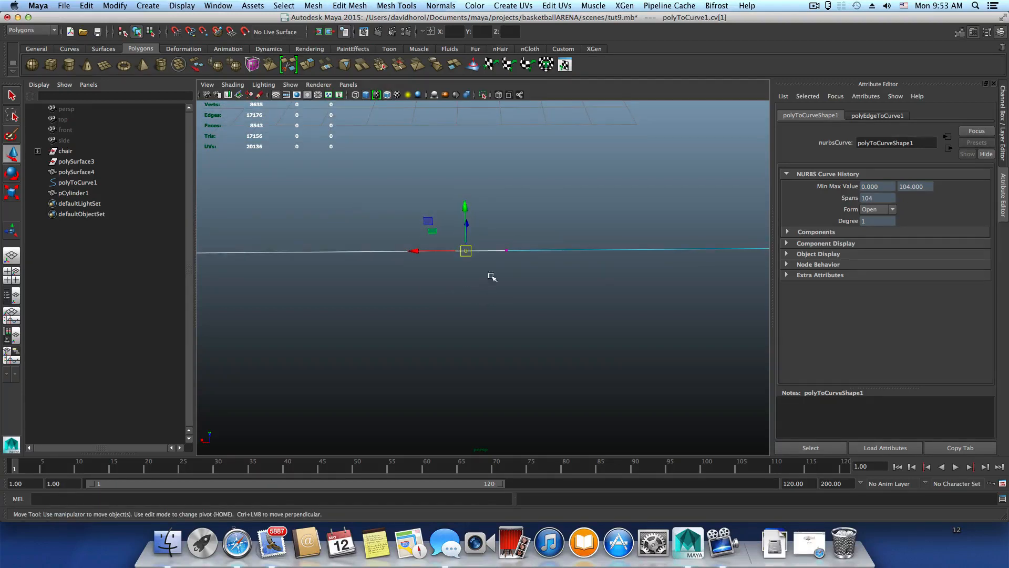
pyautogui.click(506, 251)
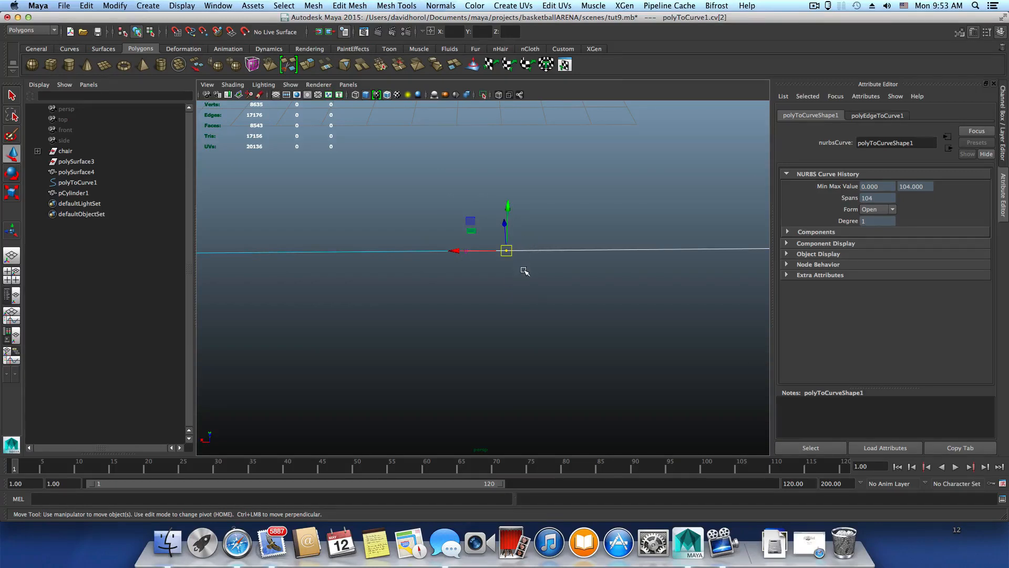
pyautogui.click(480, 275)
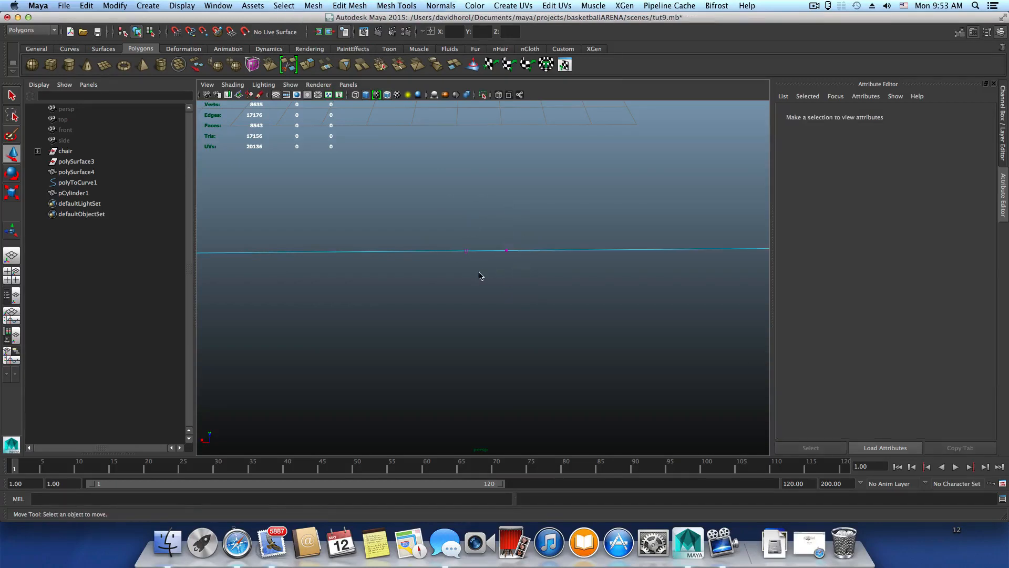
# Try moving the control vertex beside the curve's end along X, and undo the move.
pyautogui.click(507, 254)
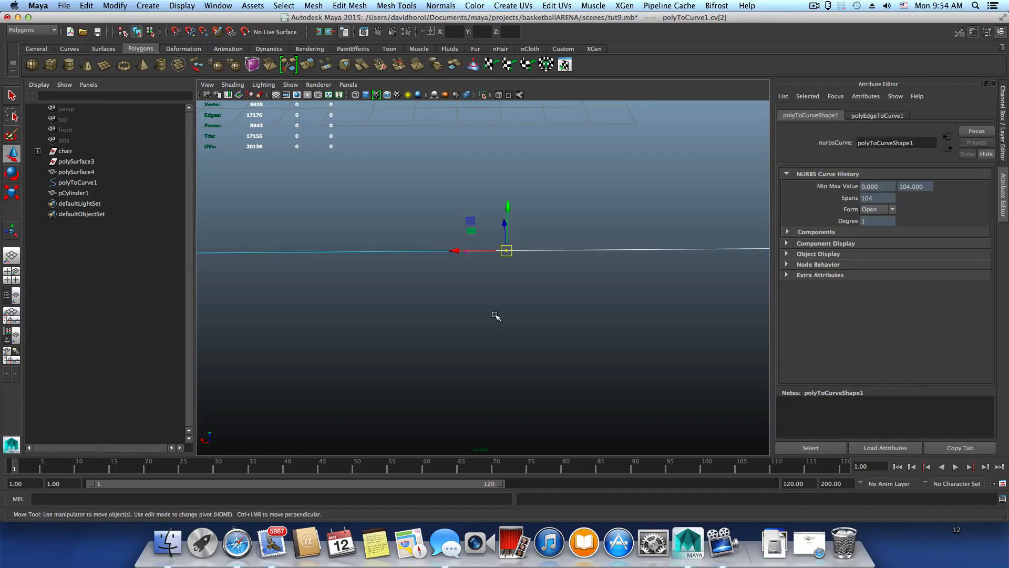
pyautogui.click(505, 289)
pyautogui.moveTo(495, 240); pyautogui.dragTo(501, 260)
pyautogui.click(501, 284)
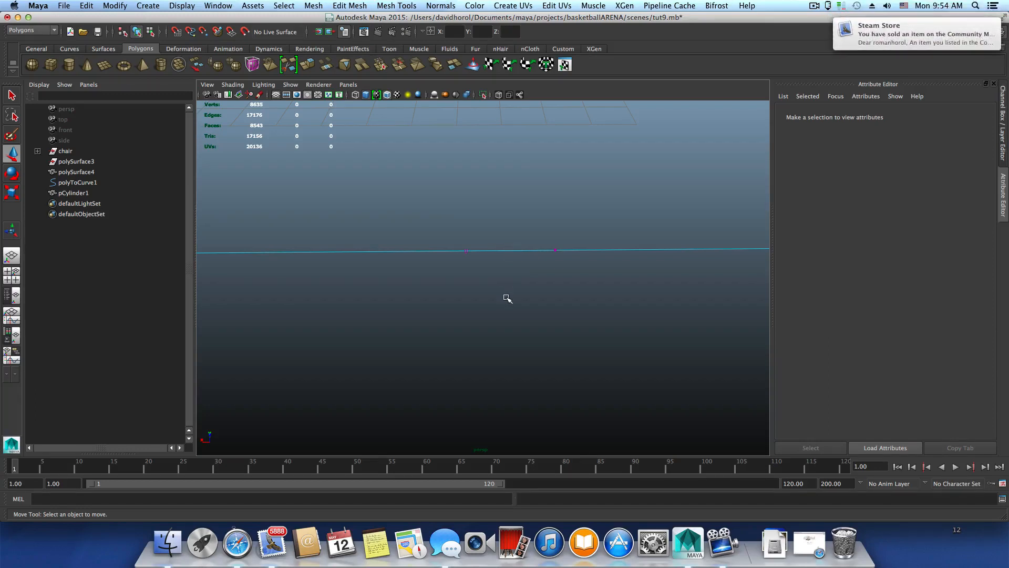
pyautogui.moveTo(507, 298); pyautogui.dragTo(508, 300)
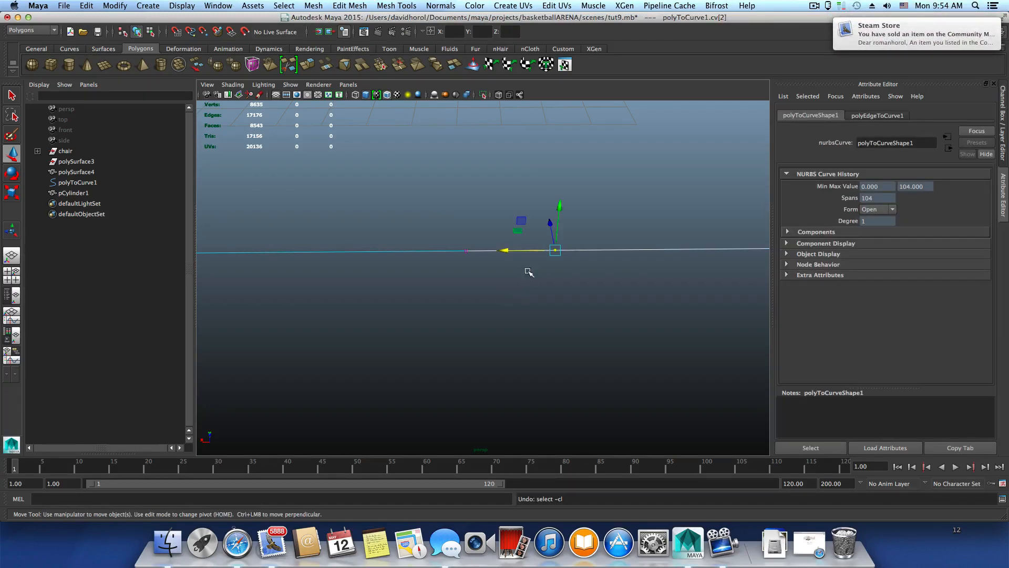
pyautogui.moveTo(529, 271); pyautogui.dragTo(498, 266, button='middle')
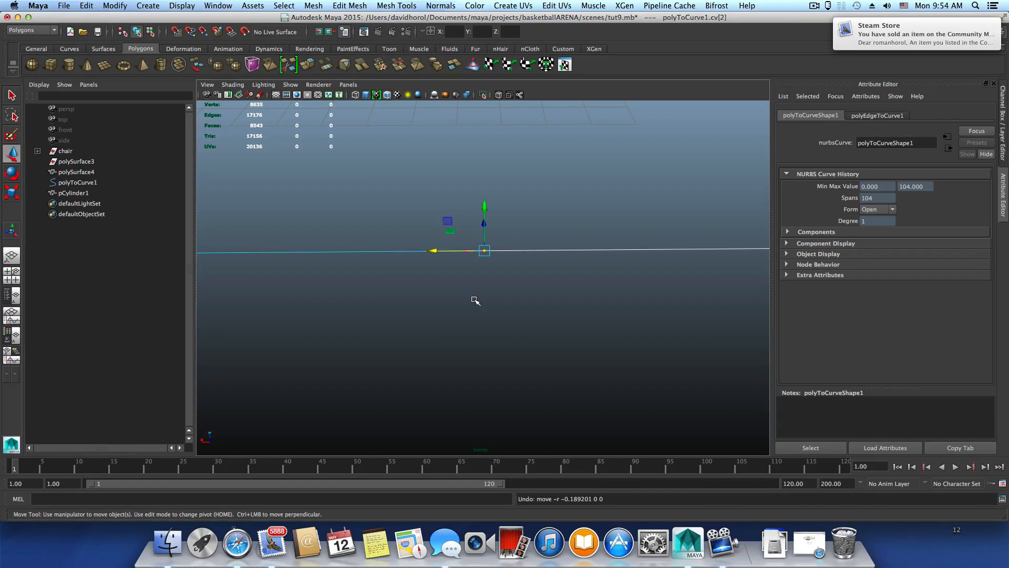
# Move the curve's first control vertex along X away from the last one to open a gap between the ends.
pyautogui.keyDown('alt'); pyautogui.moveTo(458, 322); pyautogui.dragTo(514, 328, button='middle'); pyautogui.keyUp('alt')
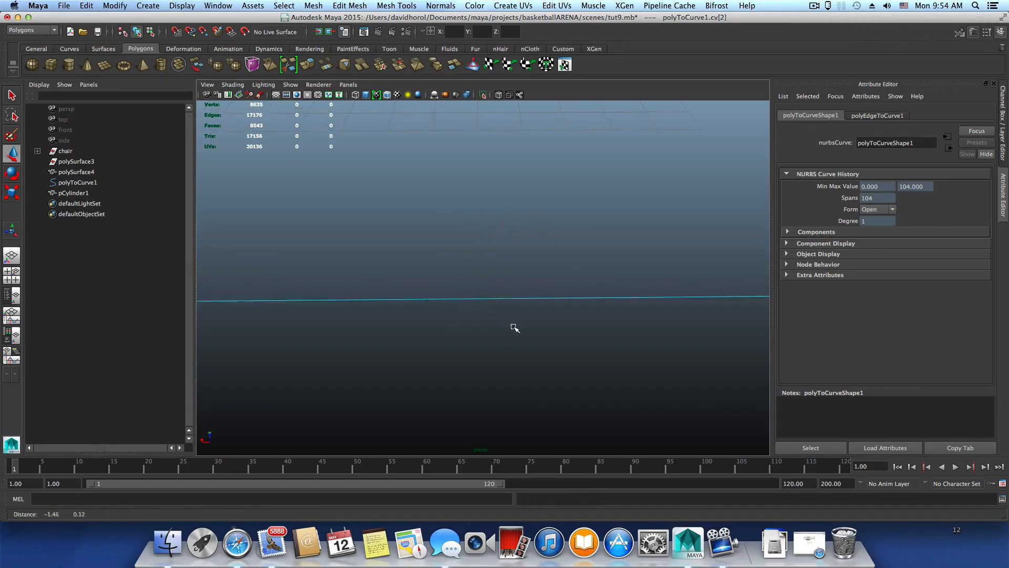
pyautogui.keyDown('alt'); pyautogui.moveTo(515, 328); pyautogui.dragTo(455, 323, button='right'); pyautogui.keyUp('alt')
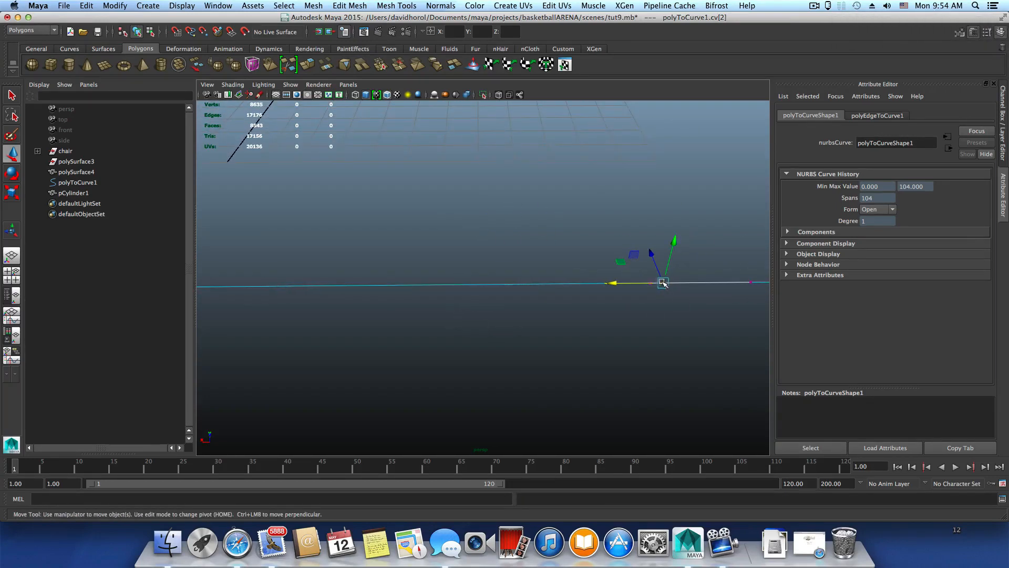
pyautogui.keyDown('alt'); pyautogui.moveTo(568, 316); pyautogui.dragTo(457, 286, button='middle'); pyautogui.keyUp('alt')
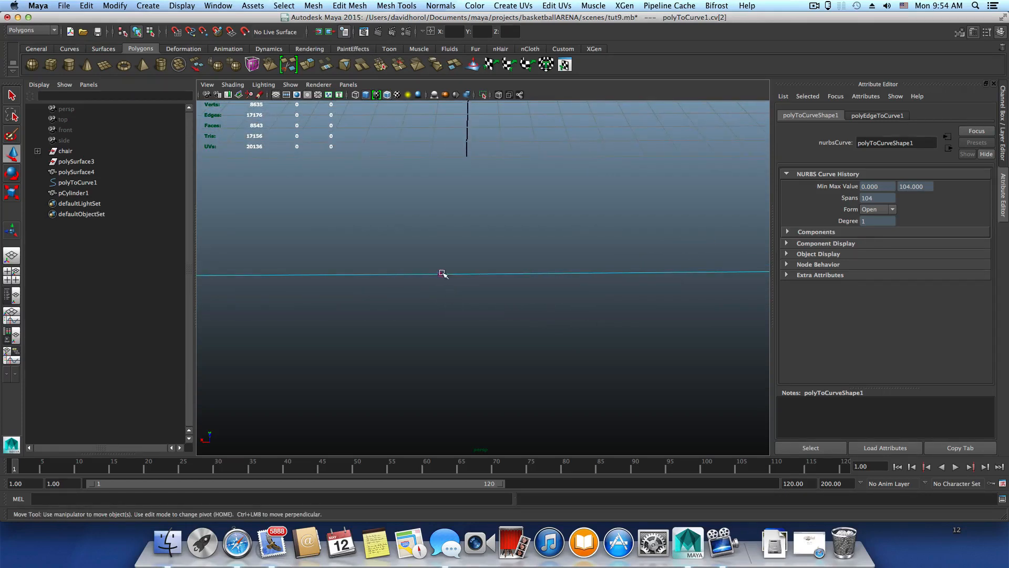
pyautogui.click(441, 274)
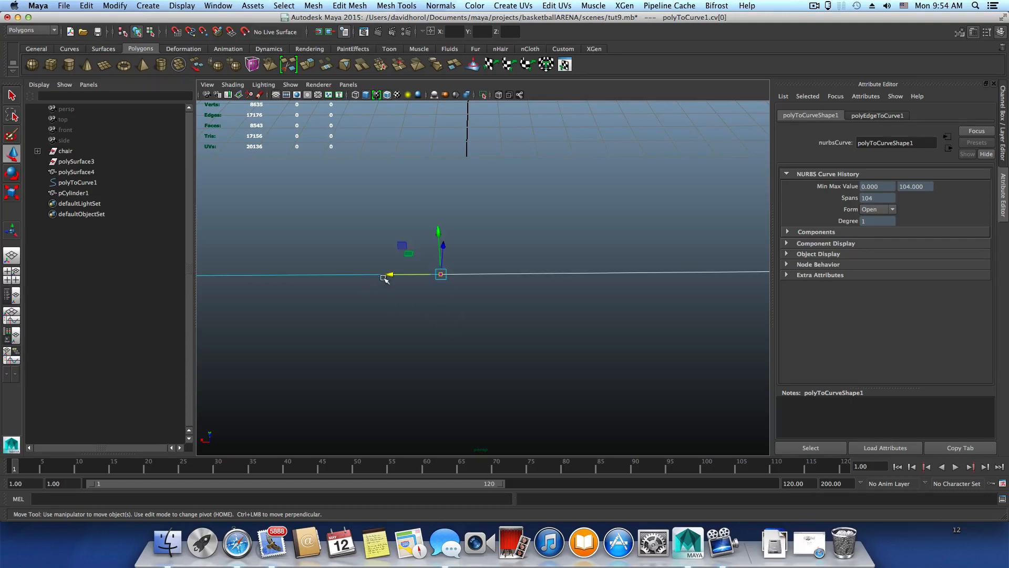
pyautogui.moveTo(389, 274); pyautogui.dragTo(446, 275)
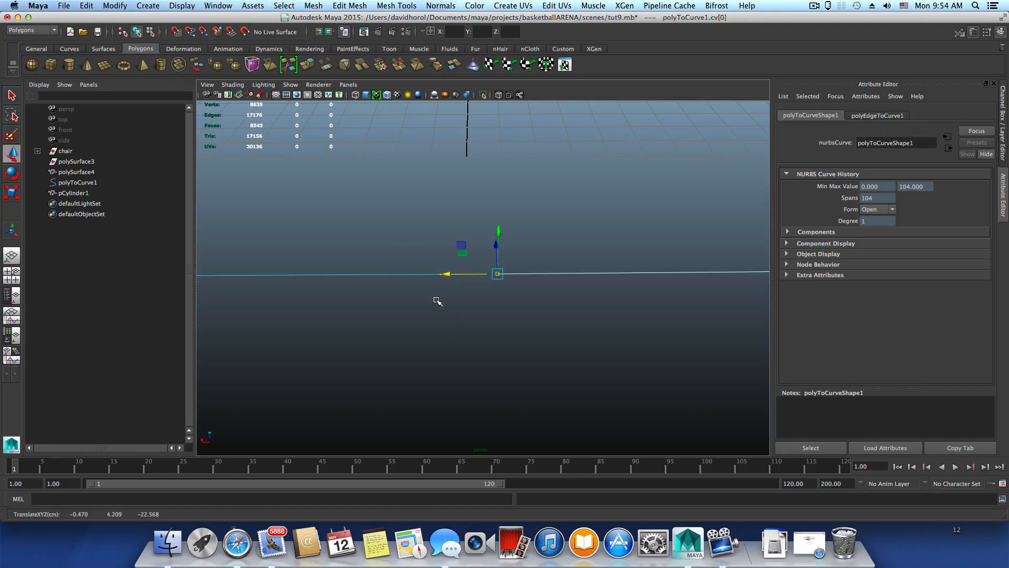
pyautogui.click(437, 303)
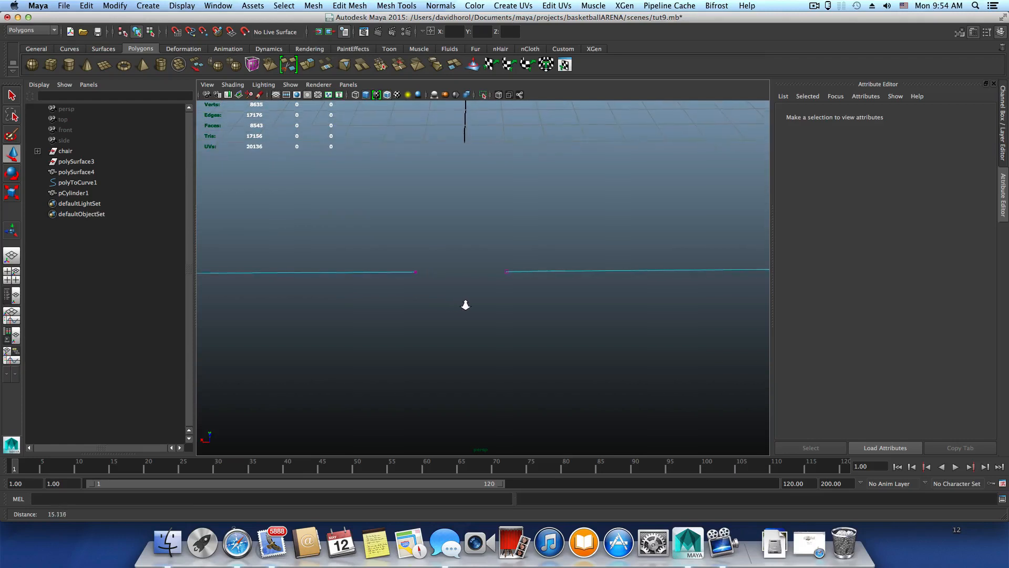
# Check the two separated ends of the curve by selecting their control vertices individually and together.
pyautogui.moveTo(494, 243); pyautogui.dragTo(516, 325)
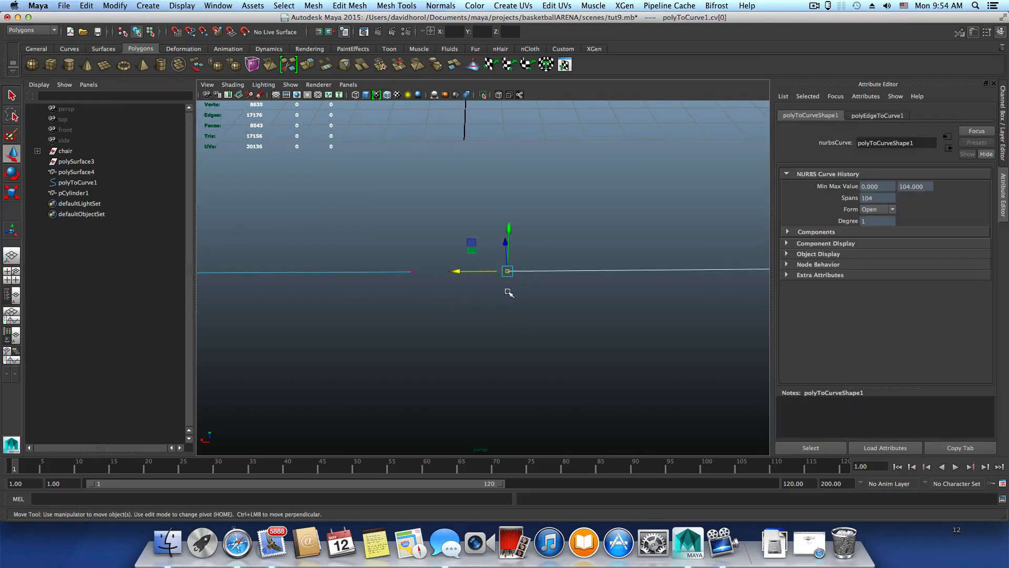
pyautogui.click(520, 305)
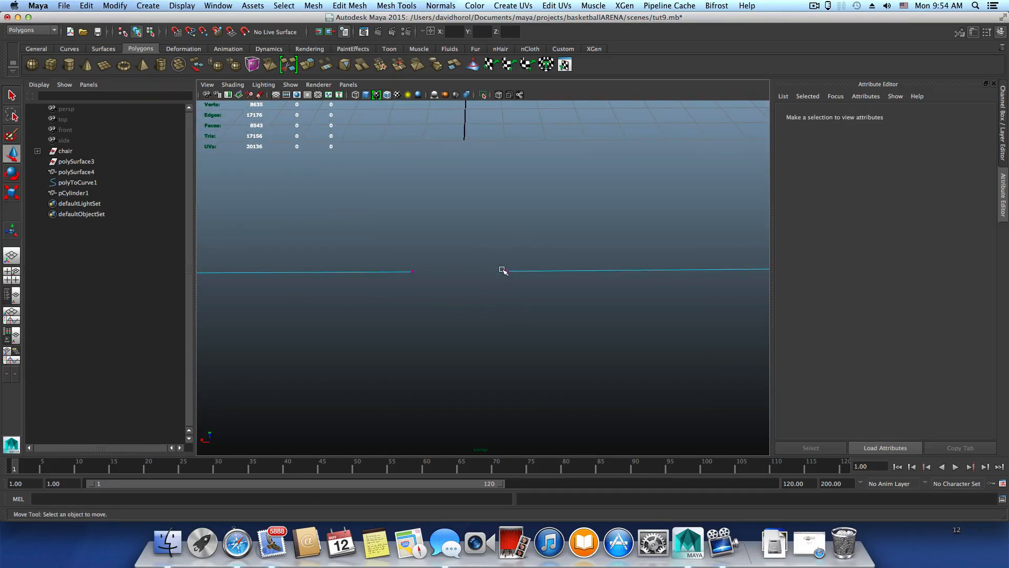
pyautogui.moveTo(498, 263); pyautogui.dragTo(526, 290)
pyautogui.moveTo(400, 251); pyautogui.dragTo(445, 286)
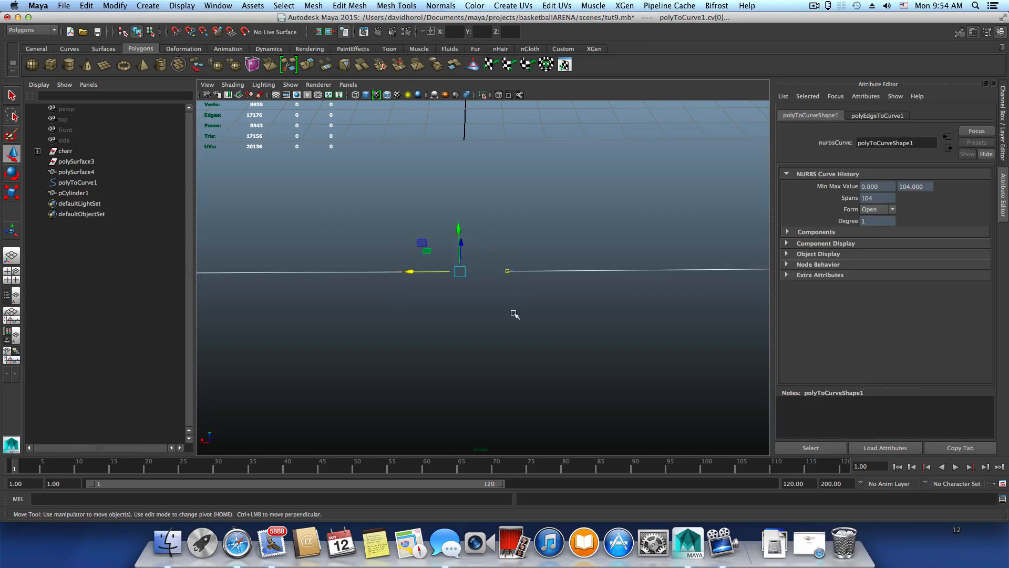
pyautogui.click(469, 288)
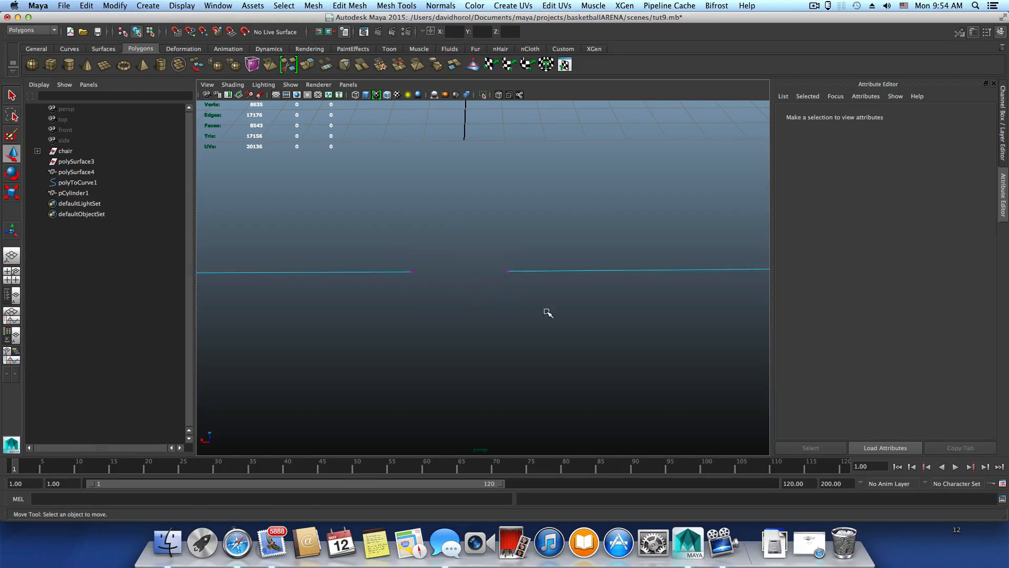
pyautogui.keyDown('alt'); pyautogui.moveTo(545, 313); pyautogui.dragTo(442, 309); pyautogui.keyUp('alt')
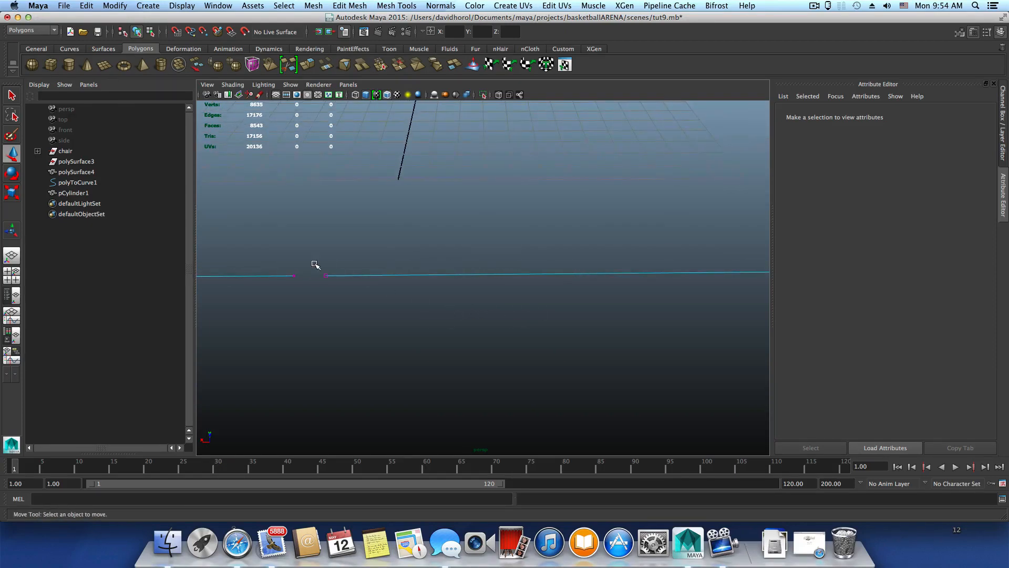
pyautogui.keyDown('alt'); pyautogui.moveTo(482, 316); pyautogui.dragTo(367, 309, button='middle'); pyautogui.keyUp('alt')
pyautogui.keyDown('alt'); pyautogui.moveTo(532, 268); pyautogui.dragTo(581, 302); pyautogui.keyUp('alt')
# Undo the move of the curve's first control vertex.
pyautogui.click(343, 286)
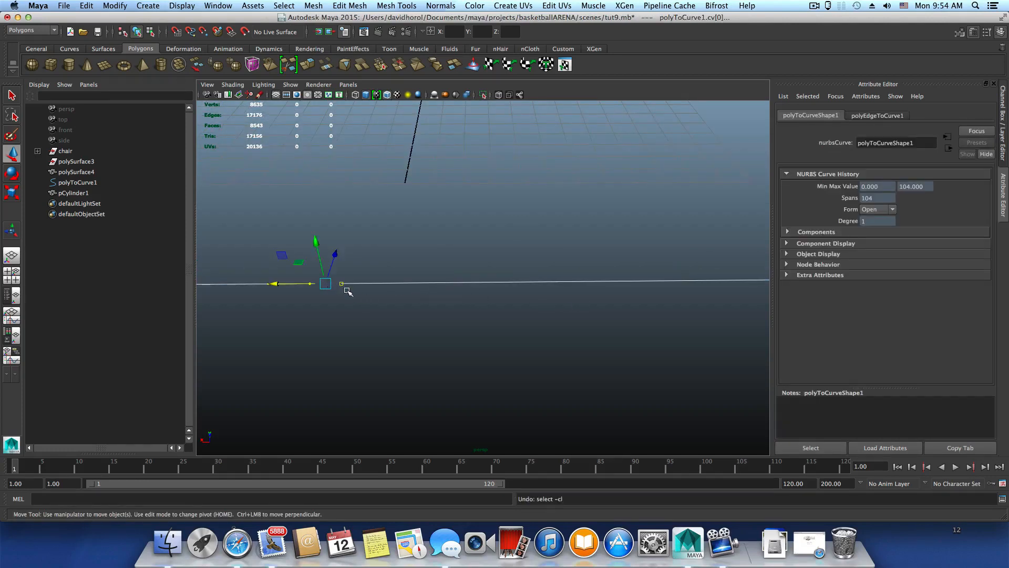
pyautogui.press('z')
pyautogui.press('z')
pyautogui.press('z')
pyautogui.press('z')
pyautogui.press('z')
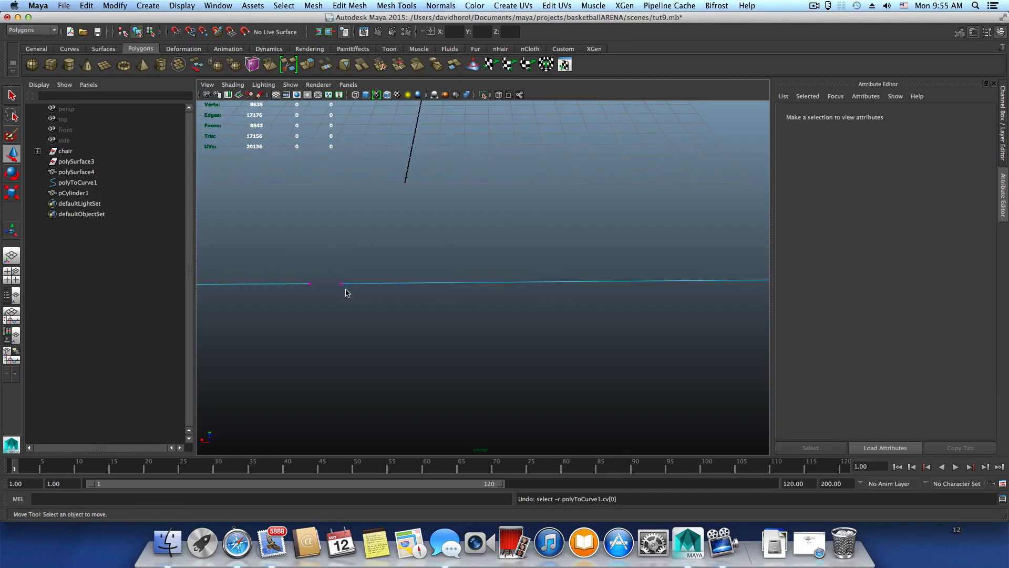
# Select the curve's start vertex and examine its location relative to the whole curve and the hexagonal face.
pyautogui.keyDown('alt'); pyautogui.moveTo(473, 313); pyautogui.dragTo(421, 349); pyautogui.keyUp('alt')
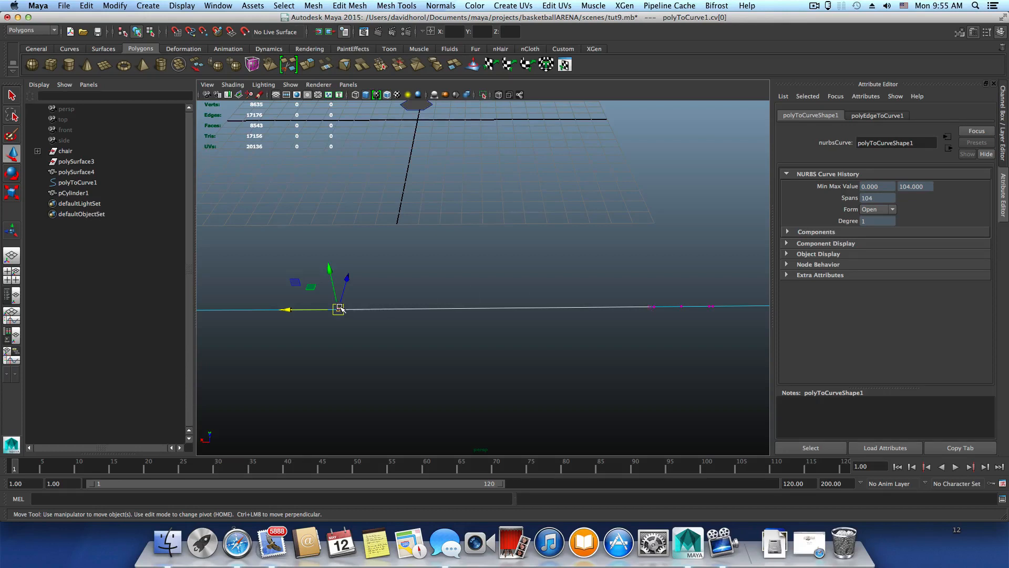
pyautogui.scroll(-4, 411, 334)
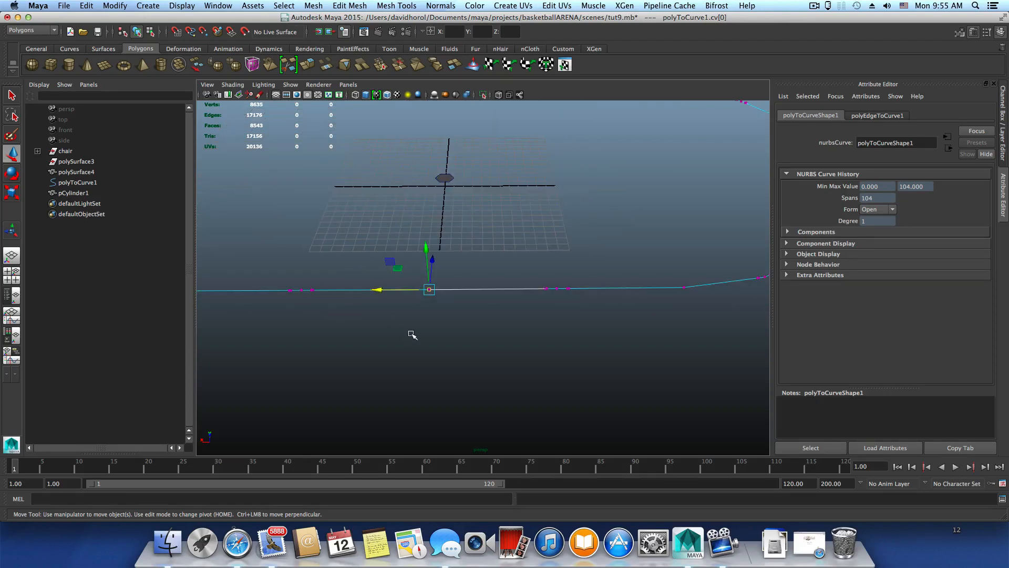
pyautogui.scroll(-3, 412, 334)
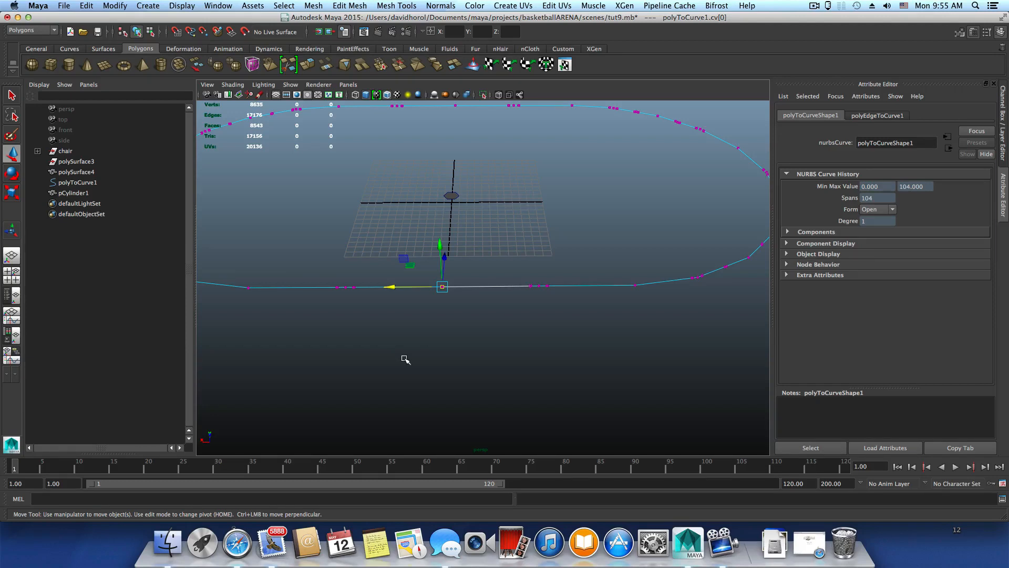
pyautogui.keyDown('alt'); pyautogui.moveTo(441, 354); pyautogui.dragTo(608, 360, button='right'); pyautogui.keyUp('alt')
pyautogui.keyDown('alt'); pyautogui.moveTo(609, 361); pyautogui.dragTo(509, 405); pyautogui.keyUp('alt')
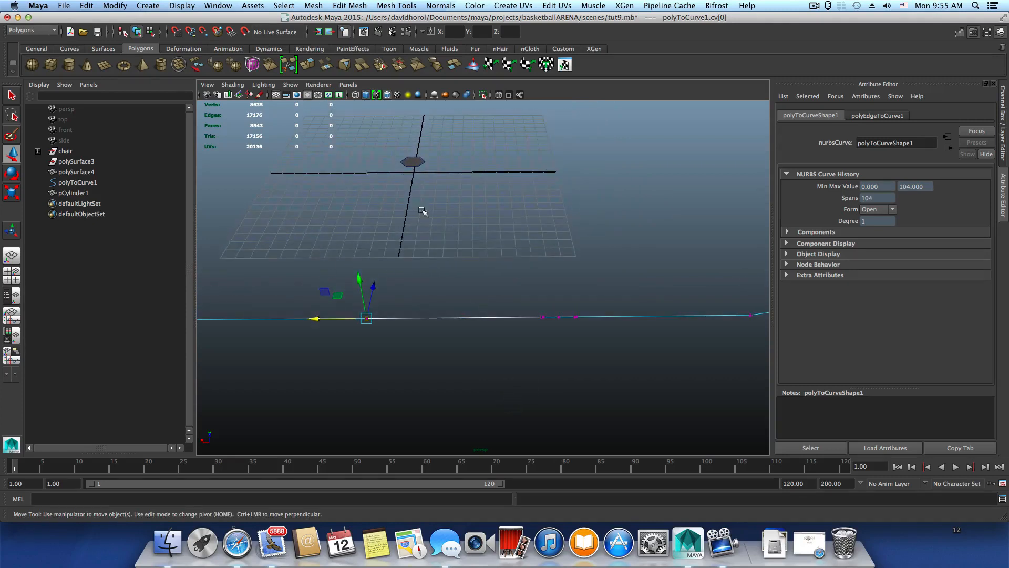
# Leave the curve's vertex editing for object selection and select the hexagonal face.
pyautogui.click(409, 161)
pyautogui.moveTo(528, 317); pyautogui.dragTo(534, 345, button='right')
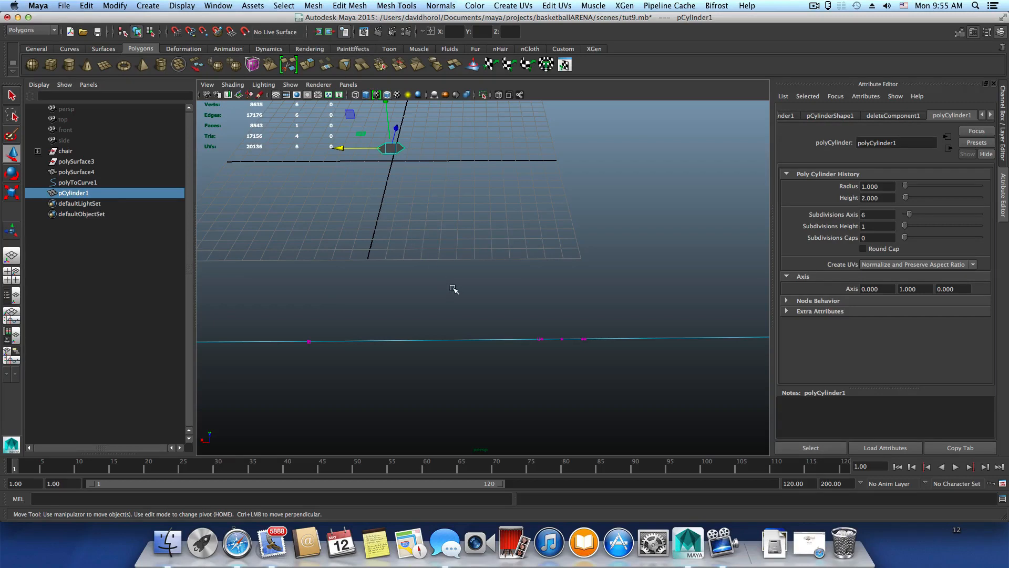
pyautogui.keyDown('alt'); pyautogui.moveTo(453, 289); pyautogui.dragTo(509, 323); pyautogui.keyUp('alt')
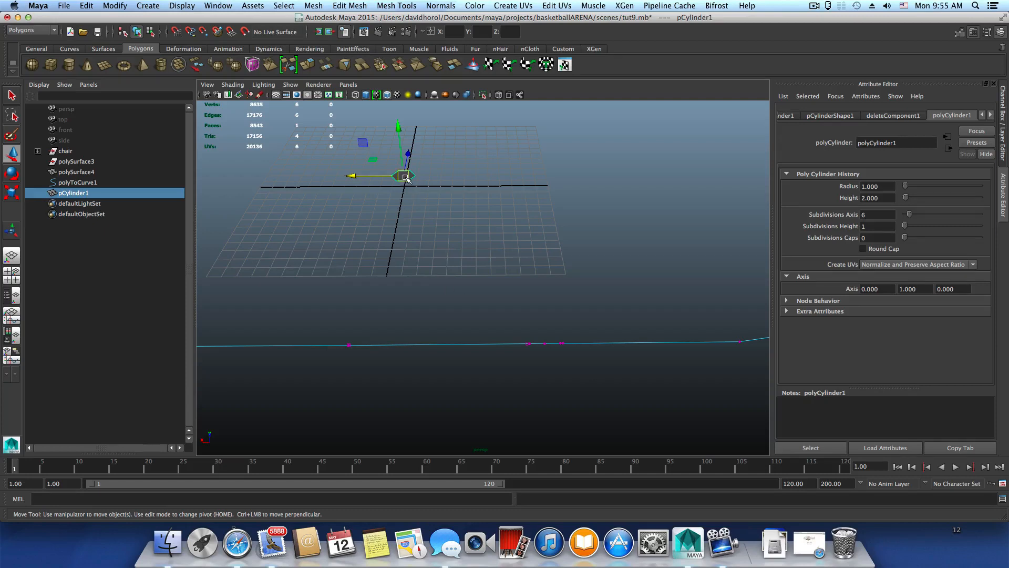
pyautogui.click(446, 197)
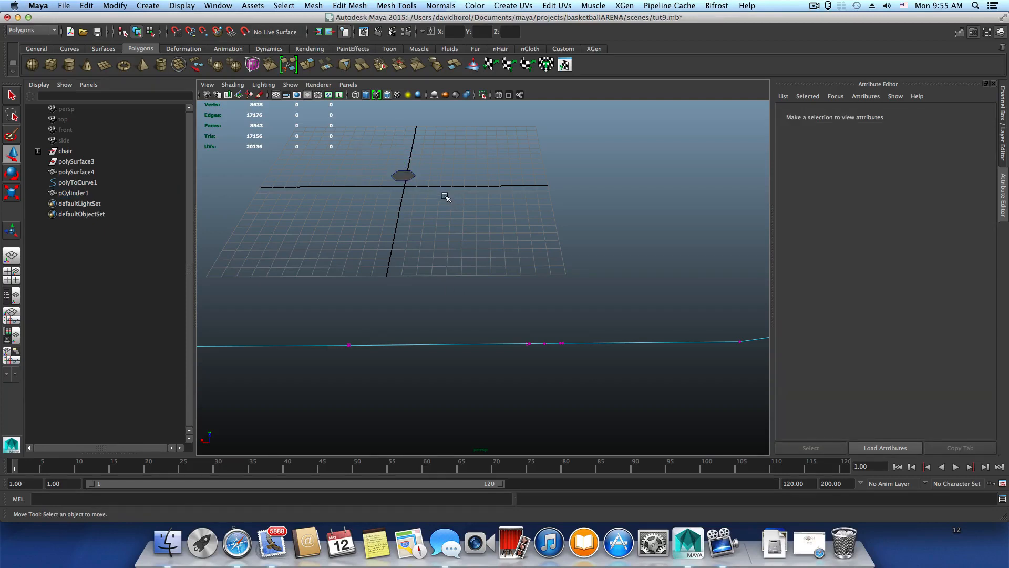
pyautogui.press('F8')
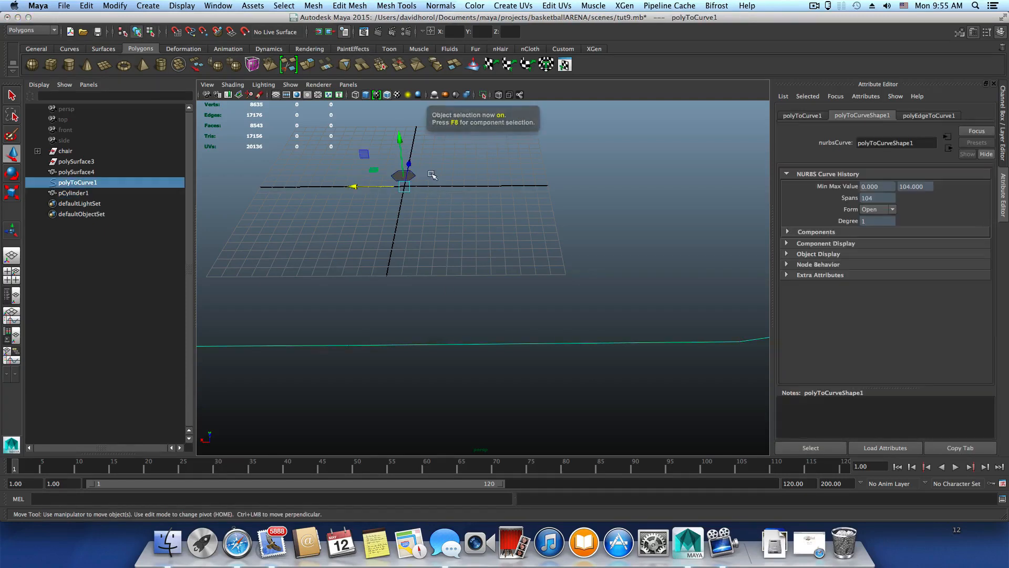
pyautogui.moveTo(429, 168); pyautogui.dragTo(375, 273)
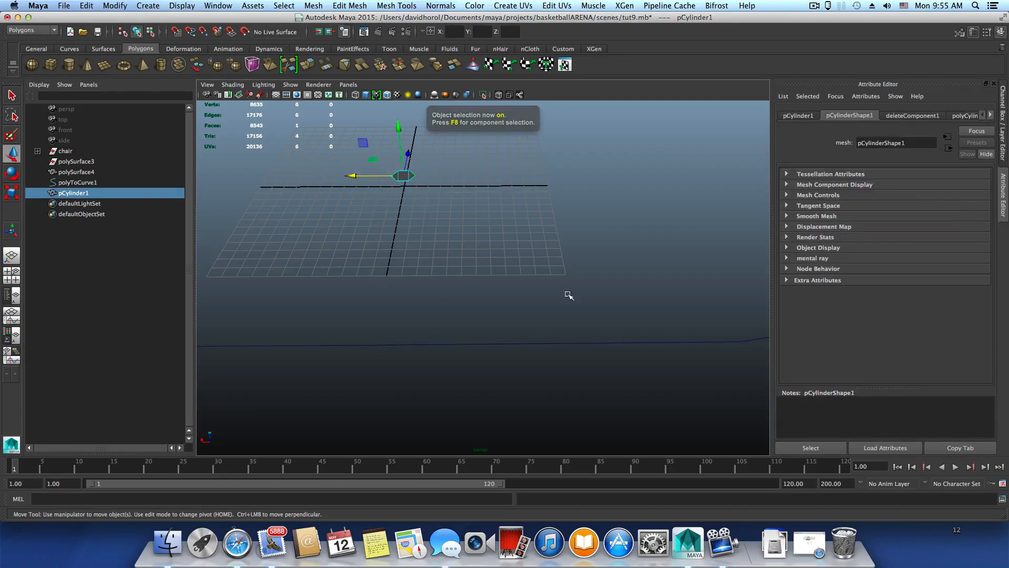
# Show the curve's control vertices and snap the hexagonal face onto the curve's start vertex.
pyautogui.moveTo(581, 291); pyautogui.dragTo(567, 331)
pyautogui.moveTo(561, 345); pyautogui.dragTo(504, 336, button='right')
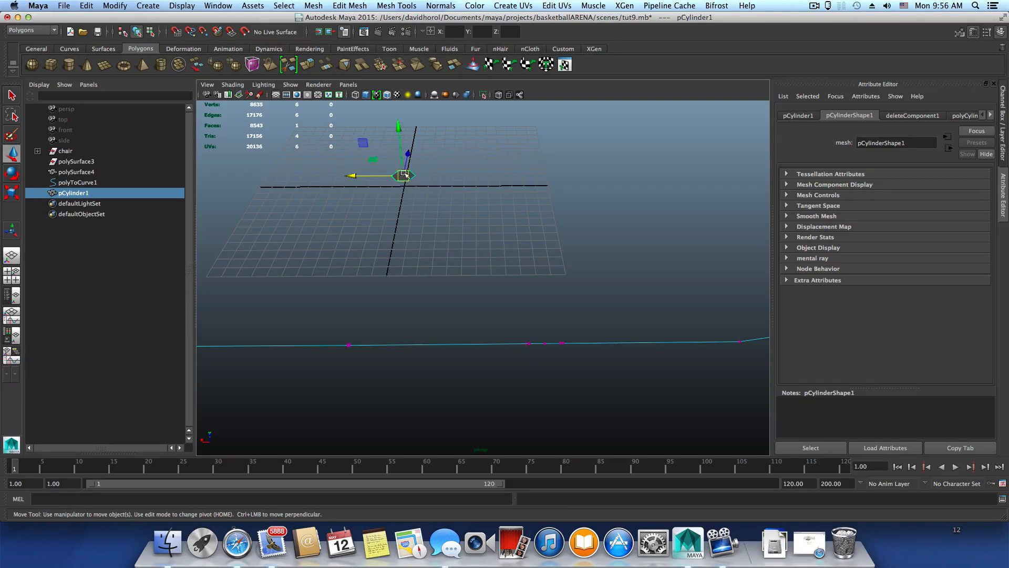
pyautogui.press('v')
pyautogui.moveTo(403, 176); pyautogui.dragTo(510, 336)
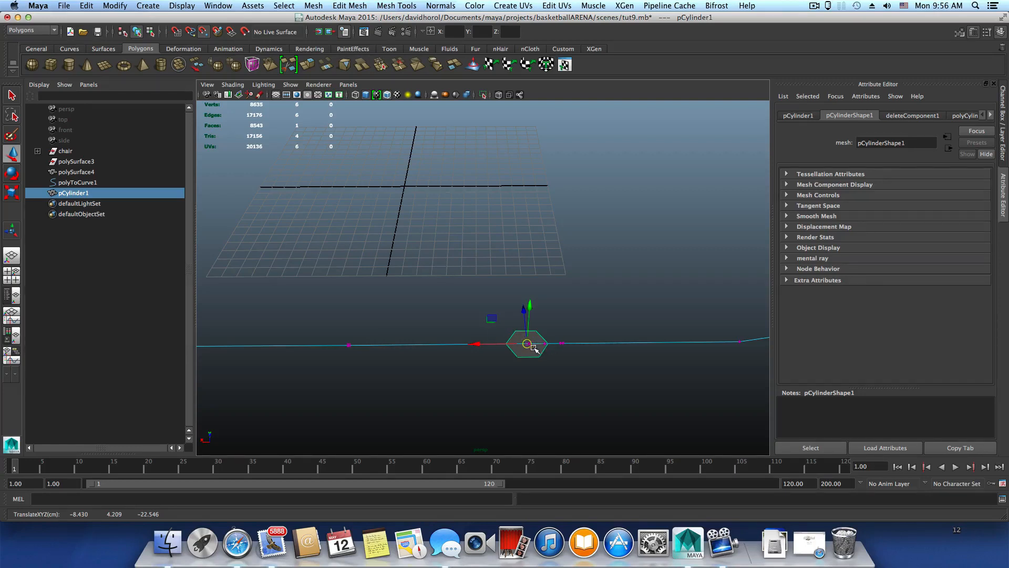
pyautogui.click(527, 344)
pyautogui.keyDown('alt'); pyautogui.moveTo(553, 335); pyautogui.dragTo(565, 313, button='right'); pyautogui.keyUp('alt')
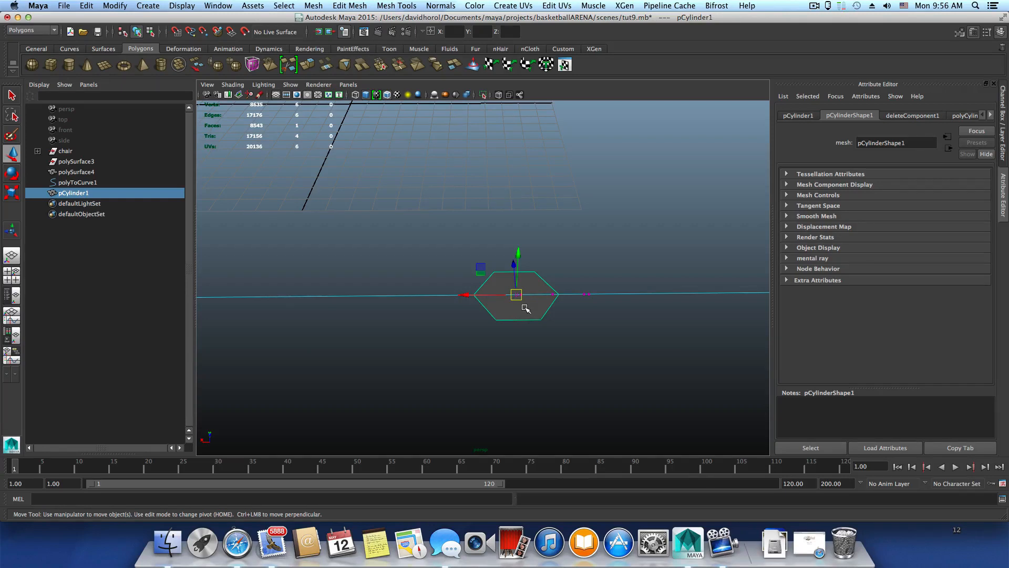
pyautogui.keyDown('alt'); pyautogui.moveTo(526, 309); pyautogui.dragTo(589, 338, button='right'); pyautogui.keyUp('alt')
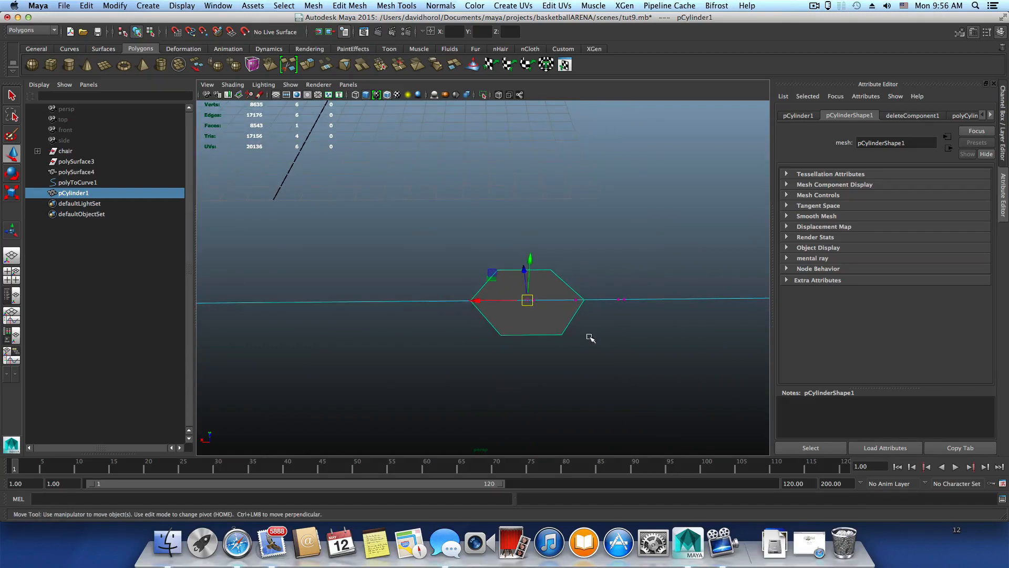
# Return from face selection to object selection and select only the hexagon, without the curve.
pyautogui.press('F11')
pyautogui.click(560, 316)
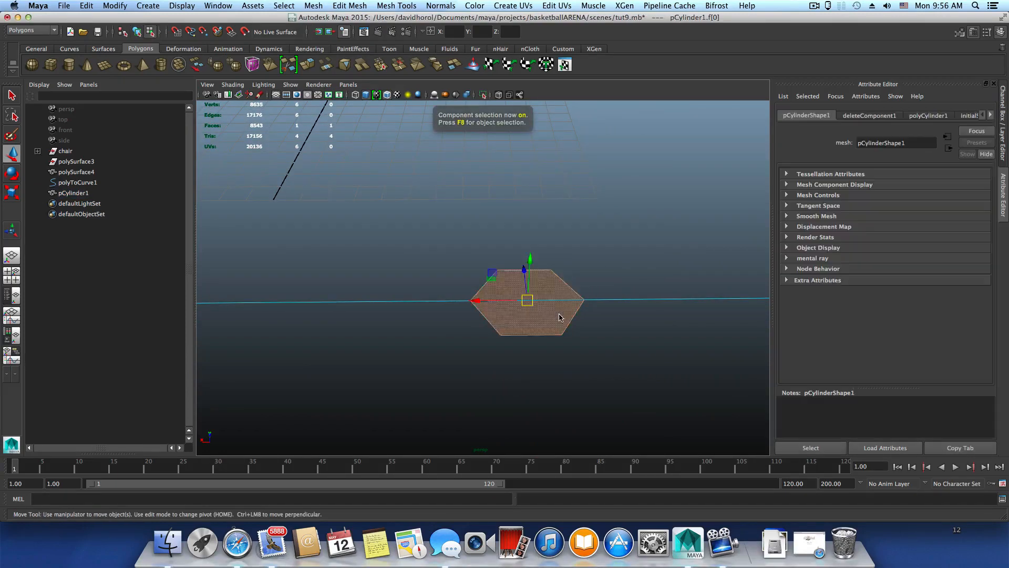
pyautogui.press('F8')
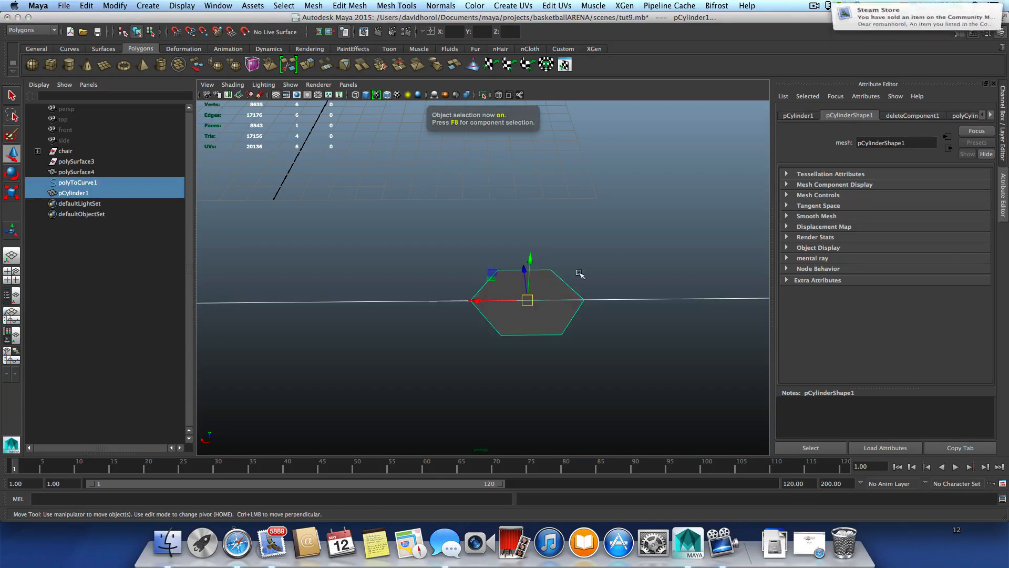
pyautogui.click(615, 260)
pyautogui.click(525, 293)
# Examine the hexagon's placement and orientation relative to the curve from several angles and distances.
pyautogui.keyDown('alt'); pyautogui.moveTo(586, 326); pyautogui.dragTo(537, 339, button='right'); pyautogui.keyUp('alt')
pyautogui.keyDown('alt'); pyautogui.moveTo(545, 320); pyautogui.dragTo(504, 329); pyautogui.keyUp('alt')
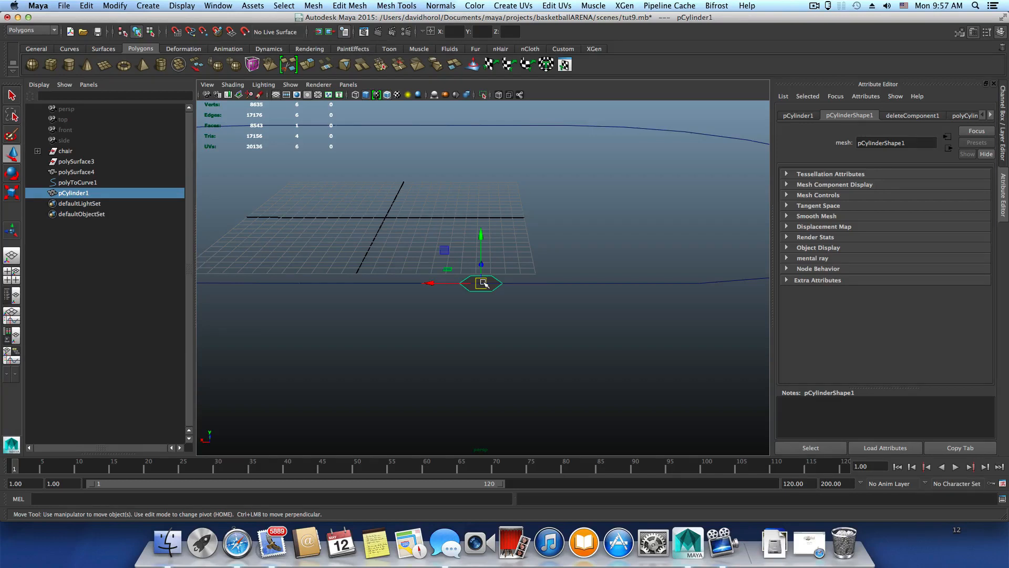
pyautogui.keyDown('alt'); pyautogui.moveTo(478, 285); pyautogui.dragTo(550, 304, button='right'); pyautogui.keyUp('alt')
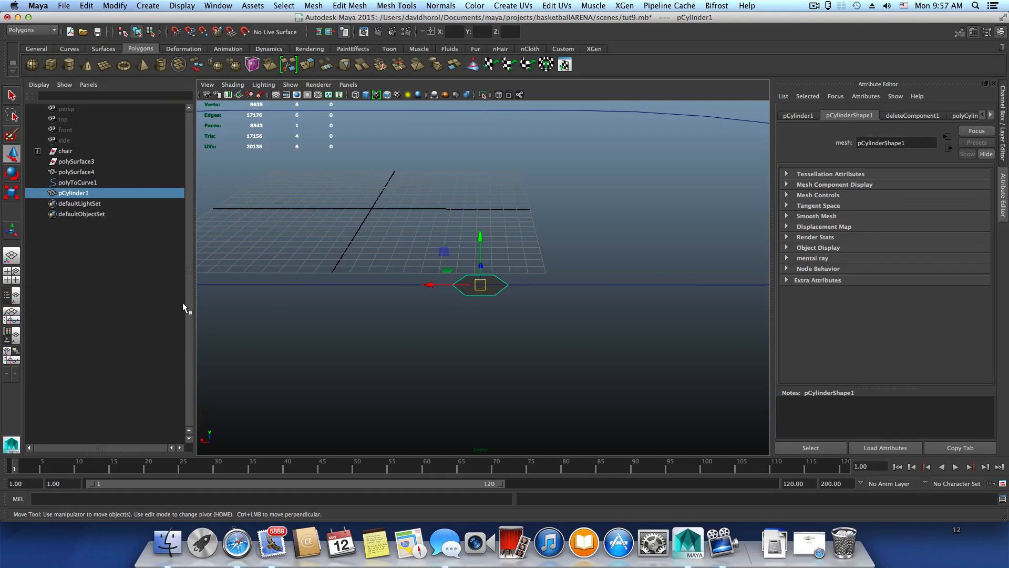
pyautogui.keyDown('alt'); pyautogui.moveTo(241, 311); pyautogui.dragTo(346, 318, button='middle'); pyautogui.keyUp('alt')
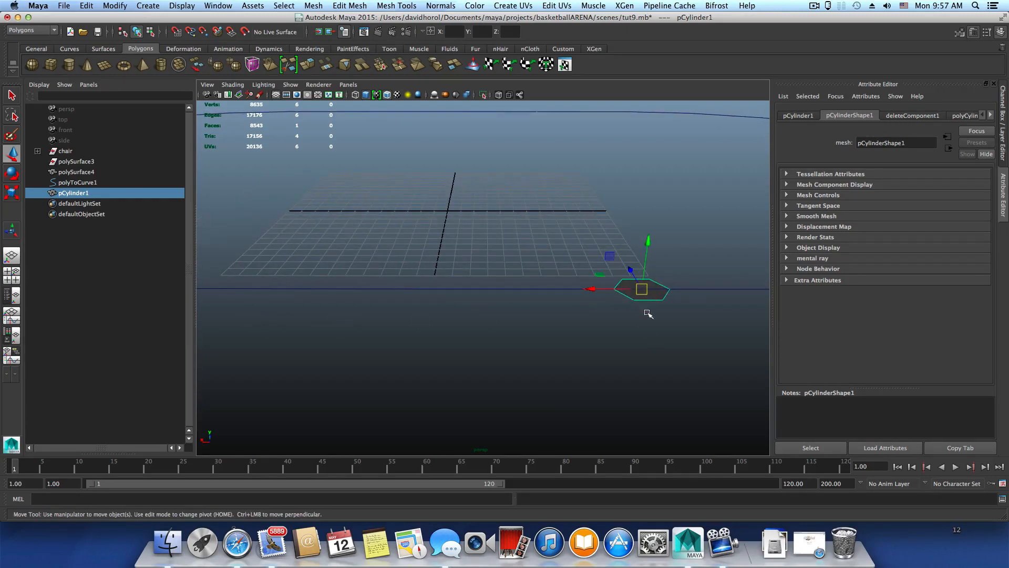
pyautogui.keyDown('alt'); pyautogui.moveTo(642, 338); pyautogui.dragTo(637, 355, button='middle'); pyautogui.keyUp('alt')
pyautogui.keyDown('alt'); pyautogui.moveTo(637, 354); pyautogui.dragTo(582, 349); pyautogui.keyUp('alt')
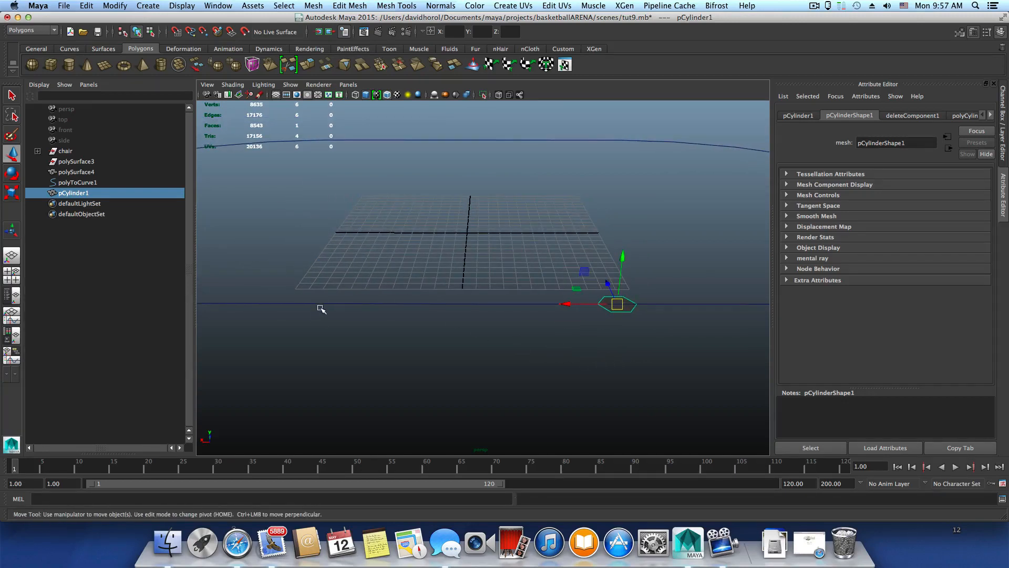
pyautogui.keyDown('alt'); pyautogui.moveTo(473, 318); pyautogui.dragTo(406, 317); pyautogui.keyUp('alt')
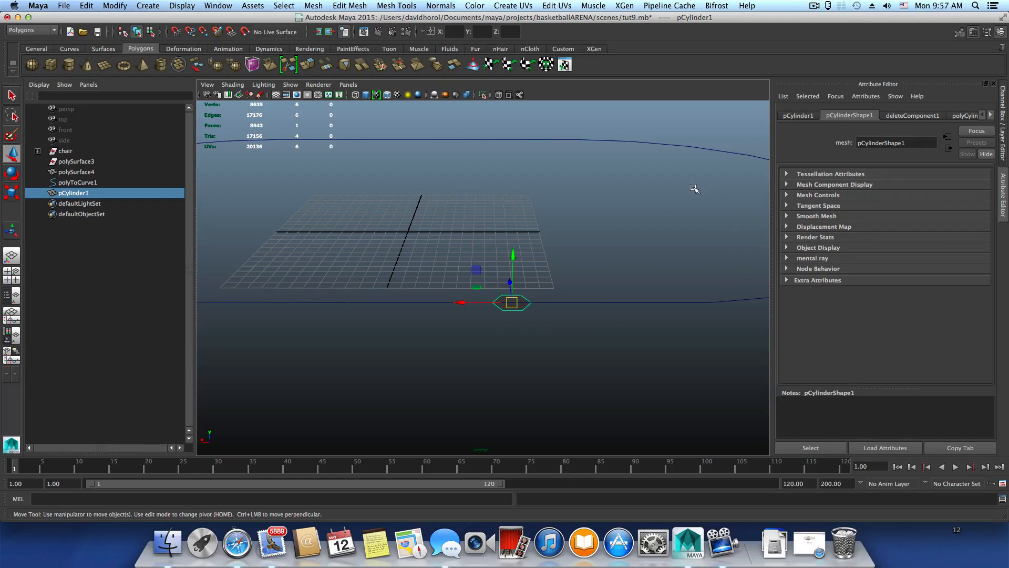
pyautogui.keyDown('alt'); pyautogui.moveTo(539, 297); pyautogui.dragTo(547, 317, button='middle'); pyautogui.keyUp('alt')
pyautogui.scroll(-3, 579, 343)
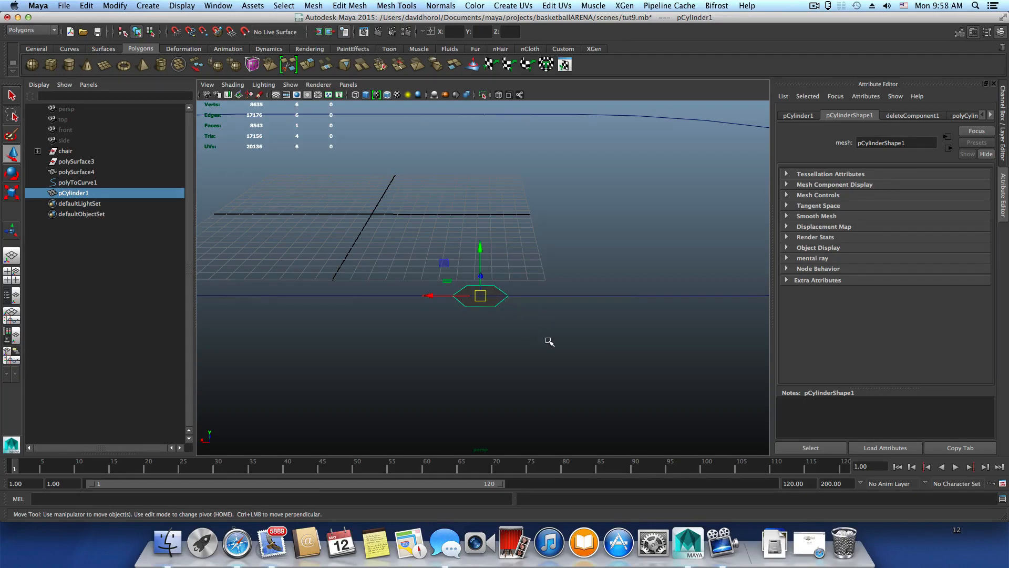
pyautogui.scroll(-6, 550, 347)
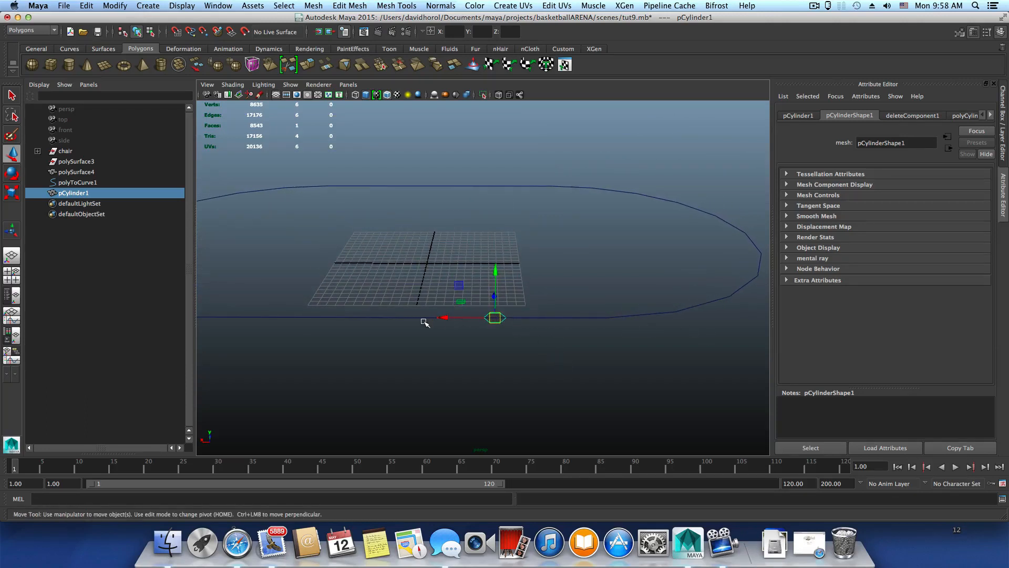
pyautogui.scroll(5, 522, 342)
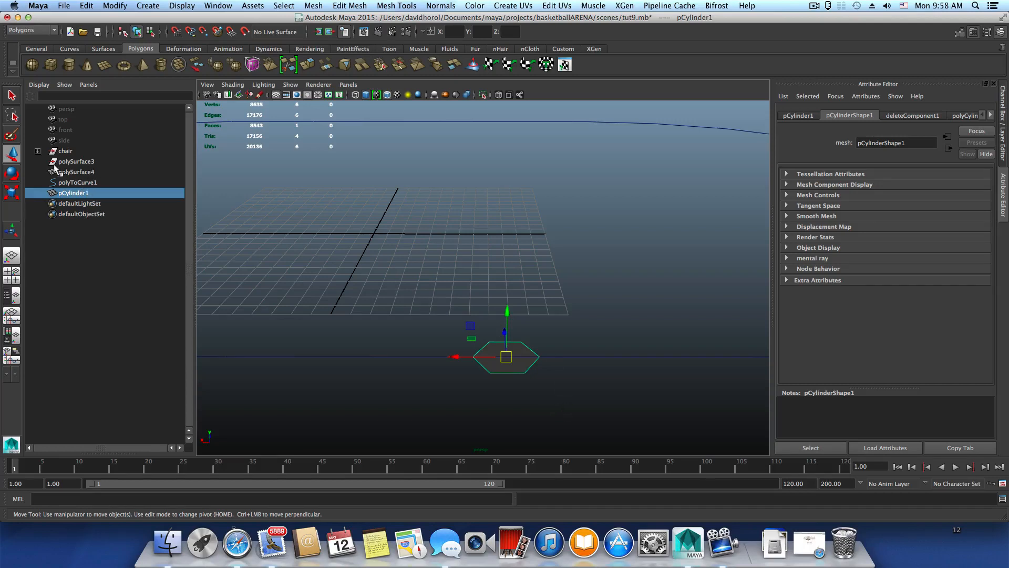
# Turn on the display of normals for the hexagonal face and frame it closely.
pyautogui.click(12, 95)
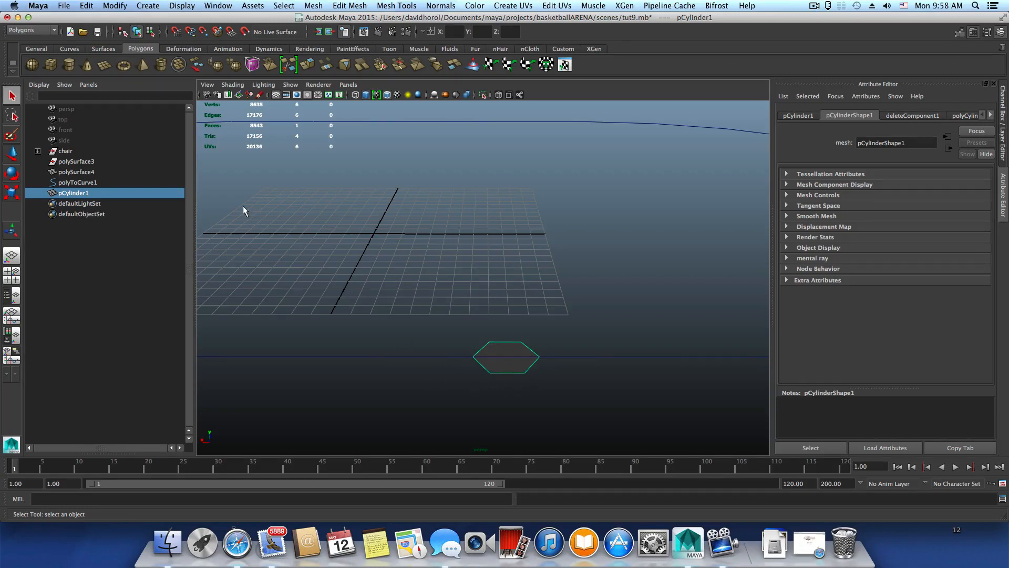
pyautogui.click(182, 6)
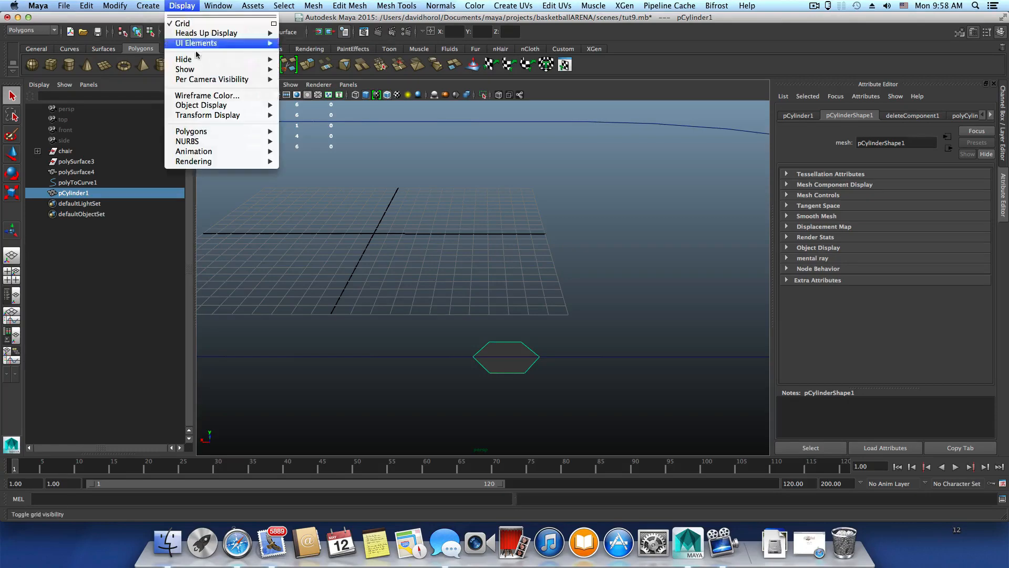
pyautogui.moveTo(216, 141)
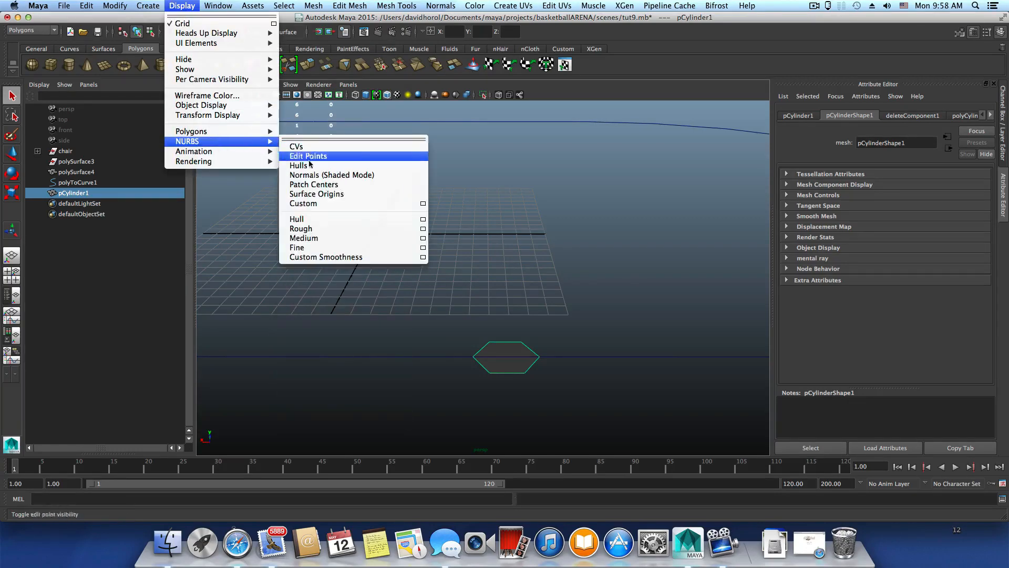
pyautogui.click(315, 174)
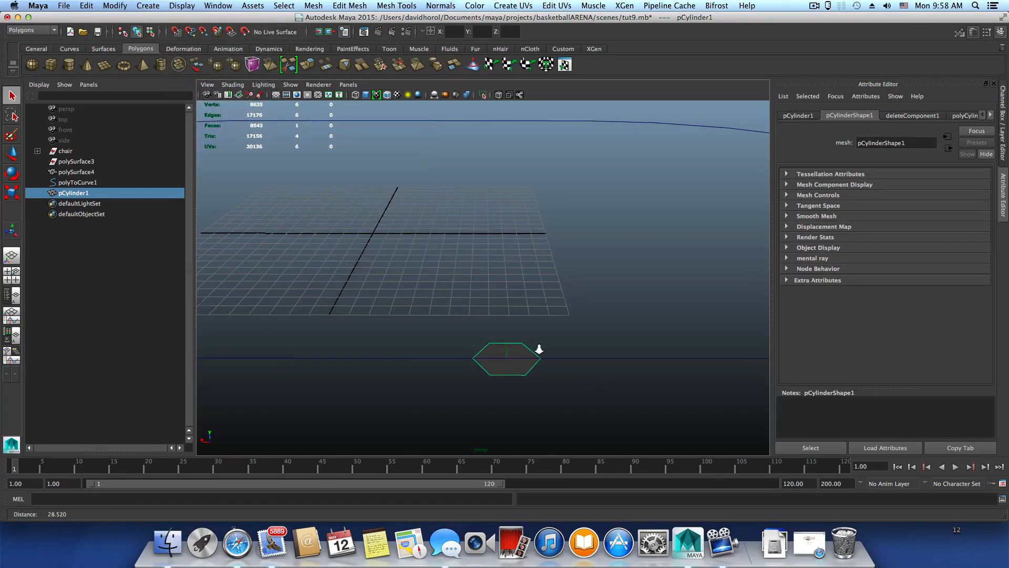
pyautogui.press('f')
pyautogui.scroll(3, 484, 261)
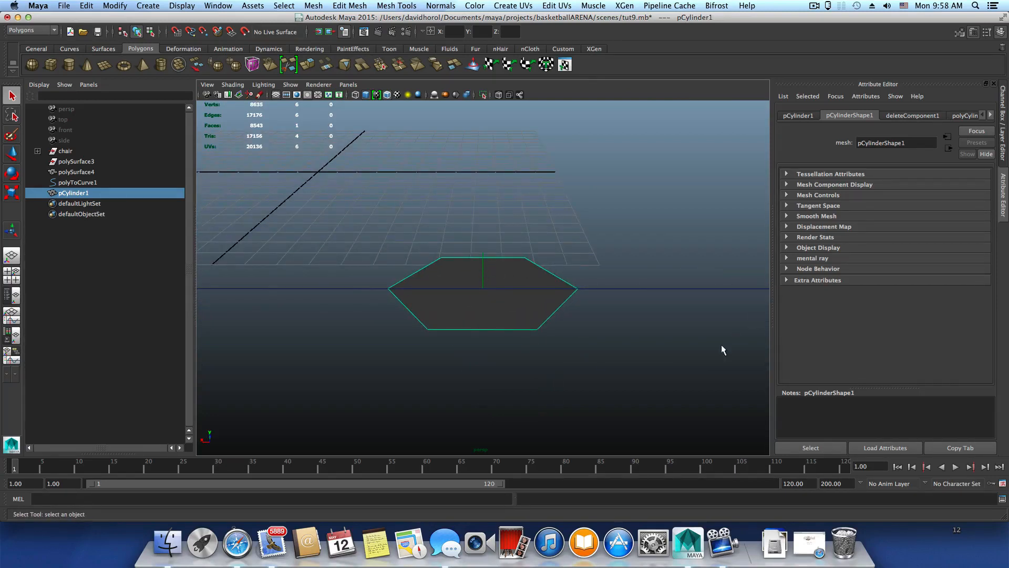
pyautogui.moveTo(720, 349)
pyautogui.keyDown('alt'); pyautogui.mouseDown(button='middle')
pyautogui.moveTo(647, 363)
pyautogui.moveTo(727, 357)
pyautogui.mouseUp(button='middle'); pyautogui.keyUp('alt')
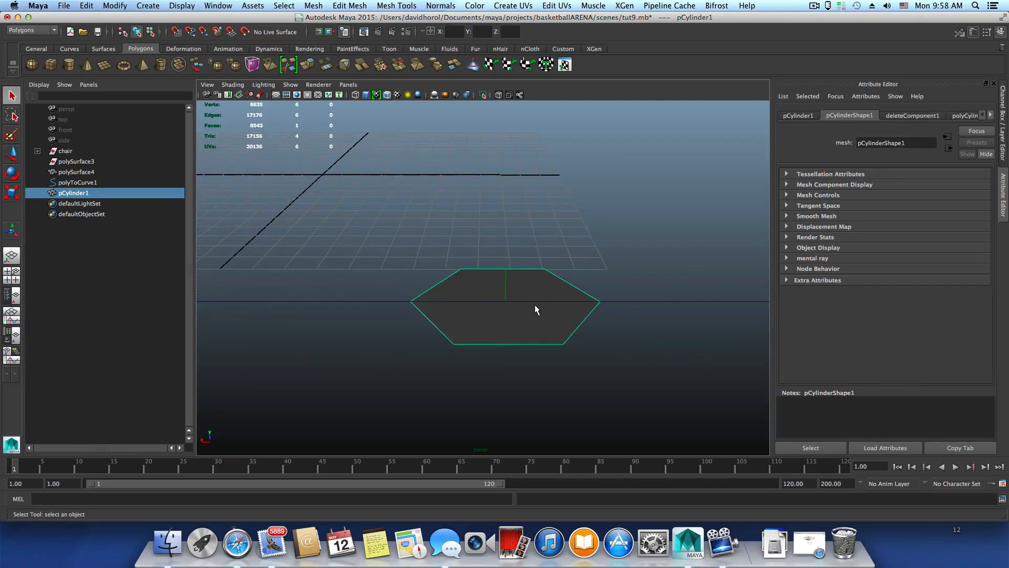
# Rotate the hexagonal face 90 degrees about Z so that it stands perpendicular to the curve.
pyautogui.press('e')
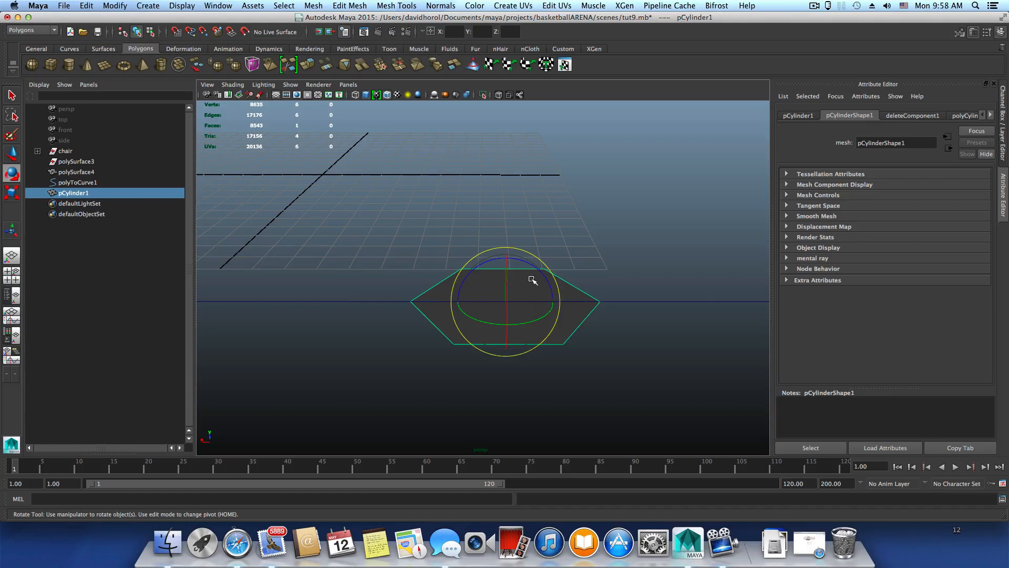
pyautogui.moveTo(527, 262); pyautogui.dragTo(568, 314)
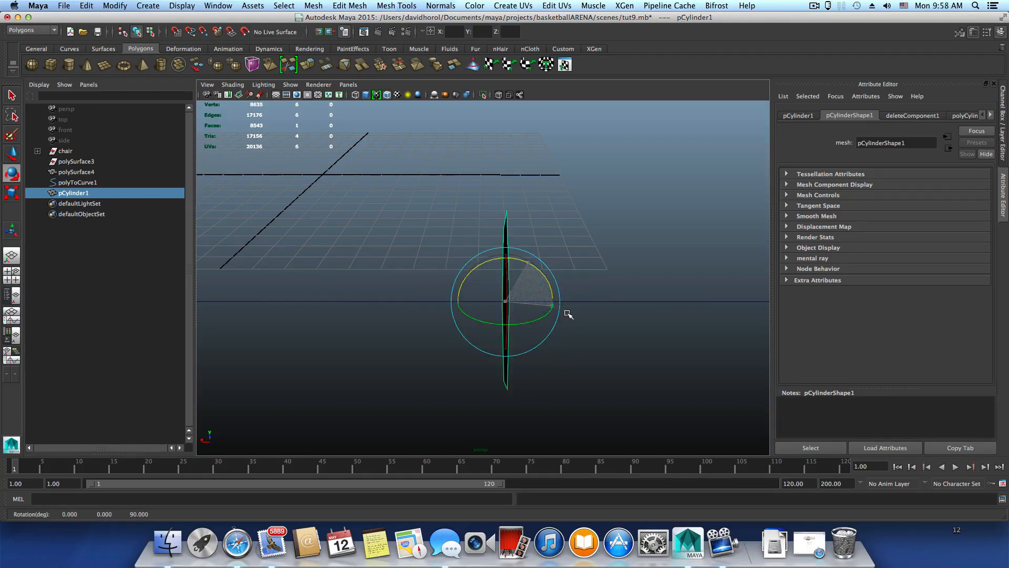
pyautogui.moveTo(568, 314); pyautogui.dragTo(563, 310)
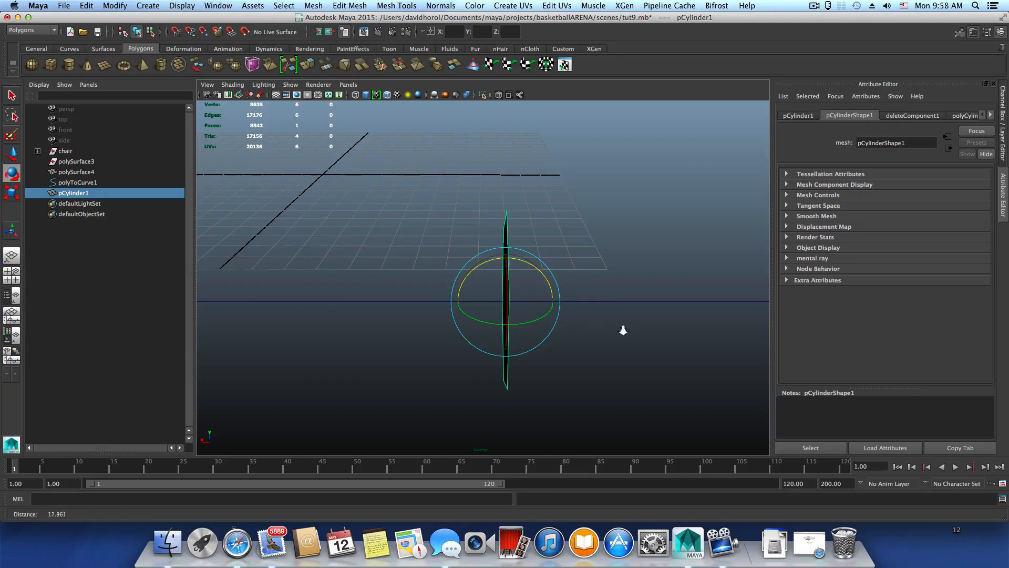
# Rotate the upright hexagon 30 degrees about the curve's direction so that a flat side faces up.
pyautogui.keyDown('alt'); pyautogui.moveTo(622, 330); pyautogui.dragTo(654, 363); pyautogui.keyUp('alt')
pyautogui.keyDown('alt'); pyautogui.moveTo(591, 356); pyautogui.dragTo(643, 354); pyautogui.keyUp('alt')
pyautogui.keyDown('alt'); pyautogui.moveTo(642, 354); pyautogui.dragTo(605, 340, button='right'); pyautogui.keyUp('alt')
pyautogui.keyDown('alt'); pyautogui.moveTo(605, 340); pyautogui.dragTo(491, 372); pyautogui.keyUp('alt')
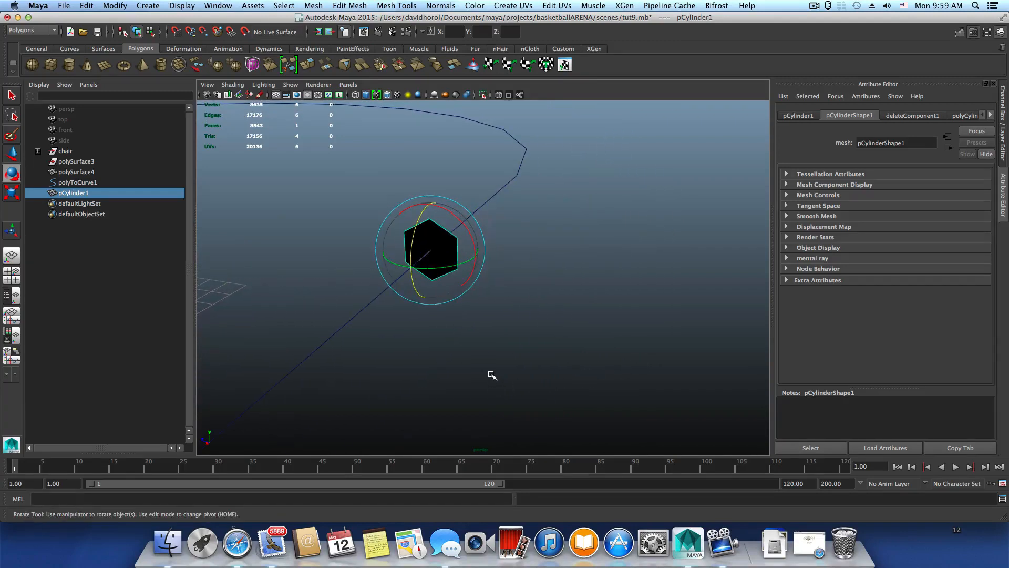
pyautogui.keyDown('alt'); pyautogui.moveTo(491, 372); pyautogui.dragTo(538, 380, button='right'); pyautogui.keyUp('alt')
pyautogui.keyDown('alt'); pyautogui.moveTo(538, 380); pyautogui.dragTo(541, 352); pyautogui.keyUp('alt')
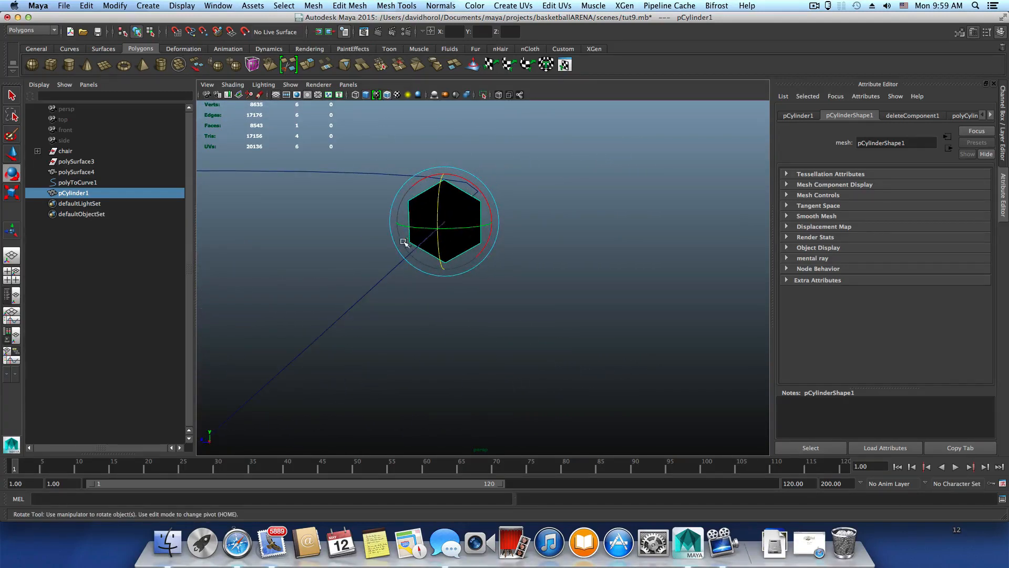
pyautogui.keyDown('alt'); pyautogui.moveTo(480, 283); pyautogui.dragTo(475, 270); pyautogui.keyUp('alt')
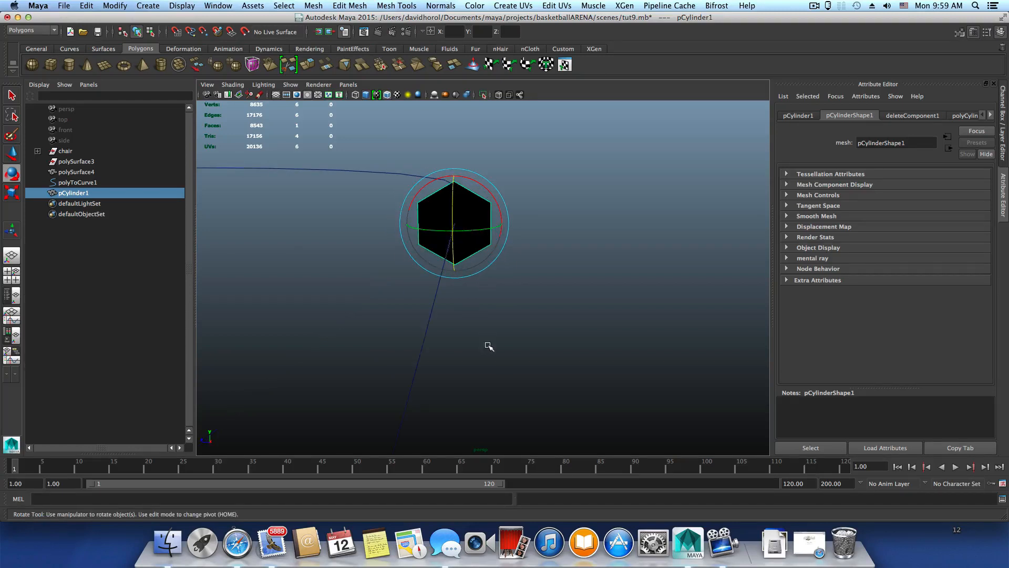
pyautogui.moveTo(496, 199); pyautogui.dragTo(506, 227)
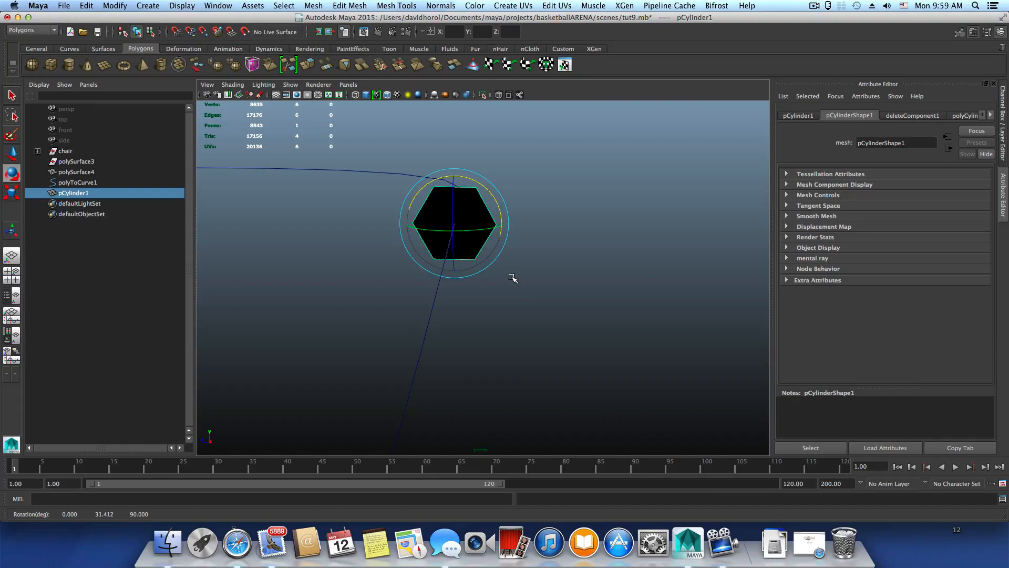
pyautogui.hotkey('ctrl', 'z')
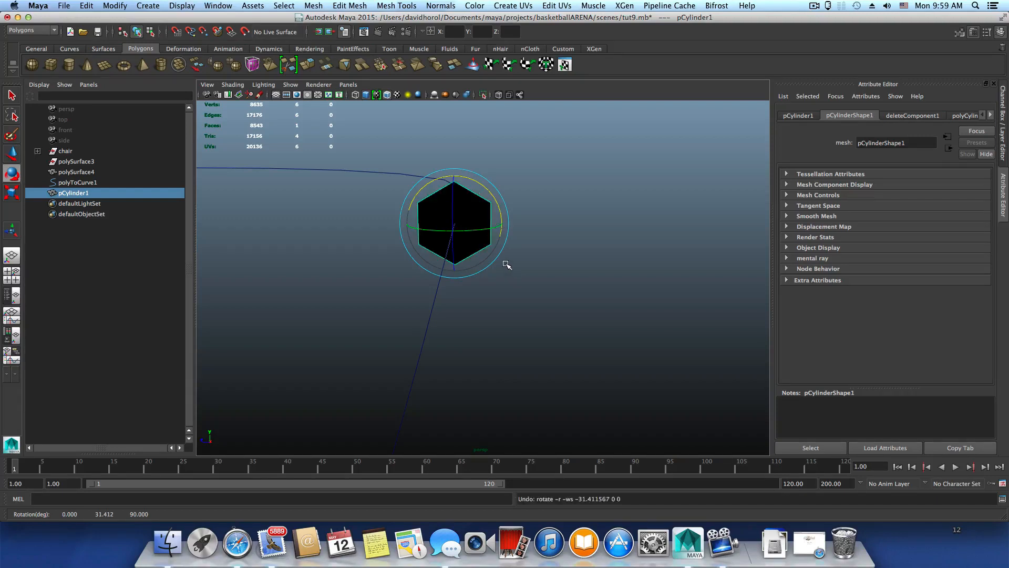
pyautogui.moveTo(500, 212); pyautogui.dragTo(502, 229)
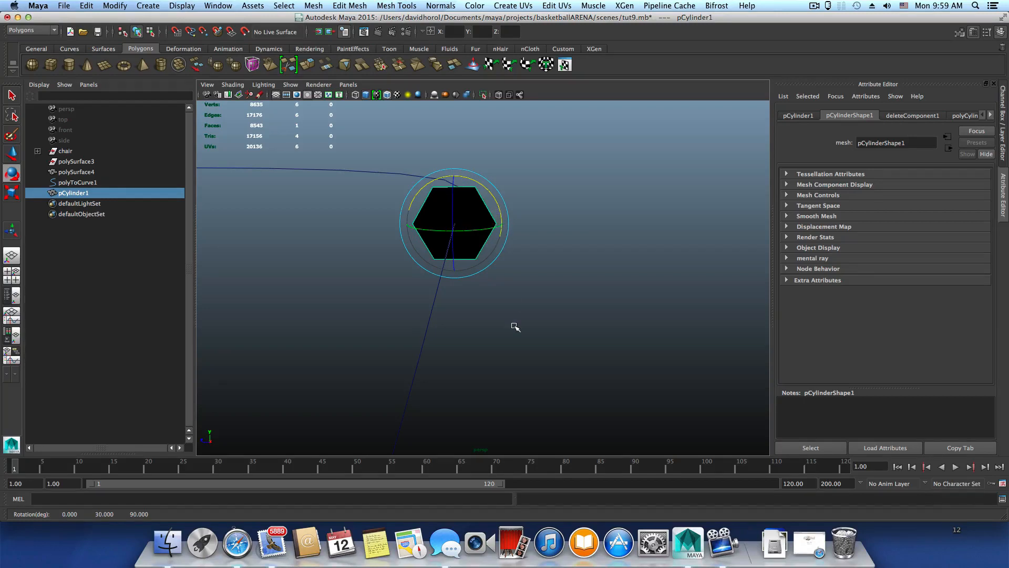
# Select the curve together with the upright hexagonal face and extrude the face along the selected curve with 100 divisions.
pyautogui.keyDown('alt'); pyautogui.moveTo(515, 327); pyautogui.dragTo(469, 390); pyautogui.keyUp('alt')
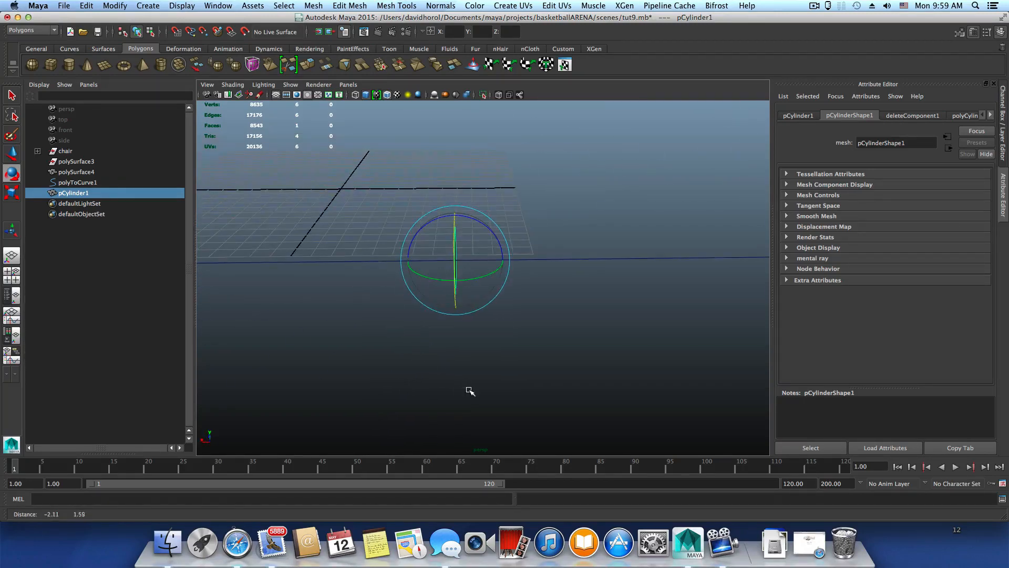
pyautogui.press('w')
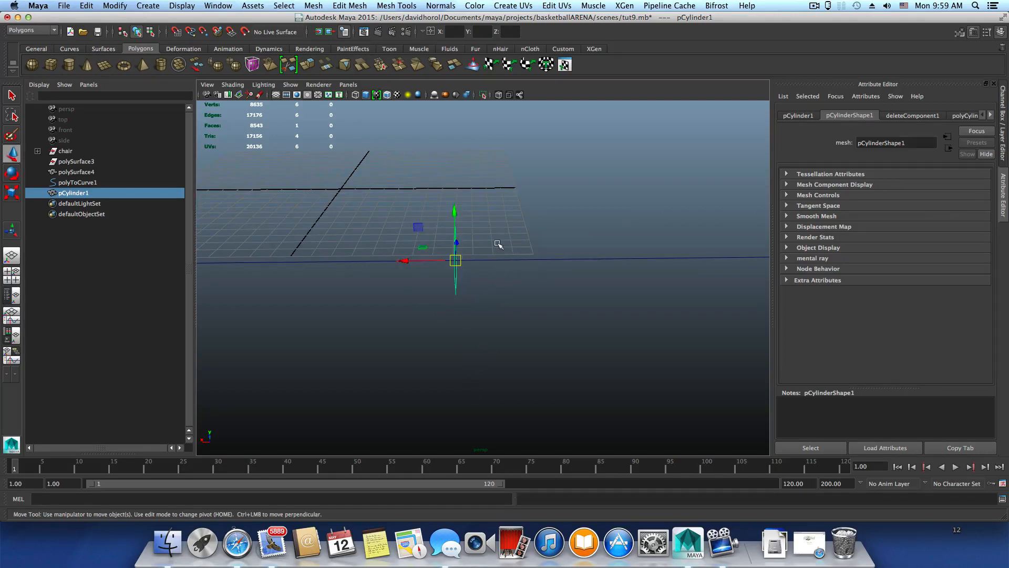
pyautogui.moveTo(498, 245); pyautogui.dragTo(517, 309)
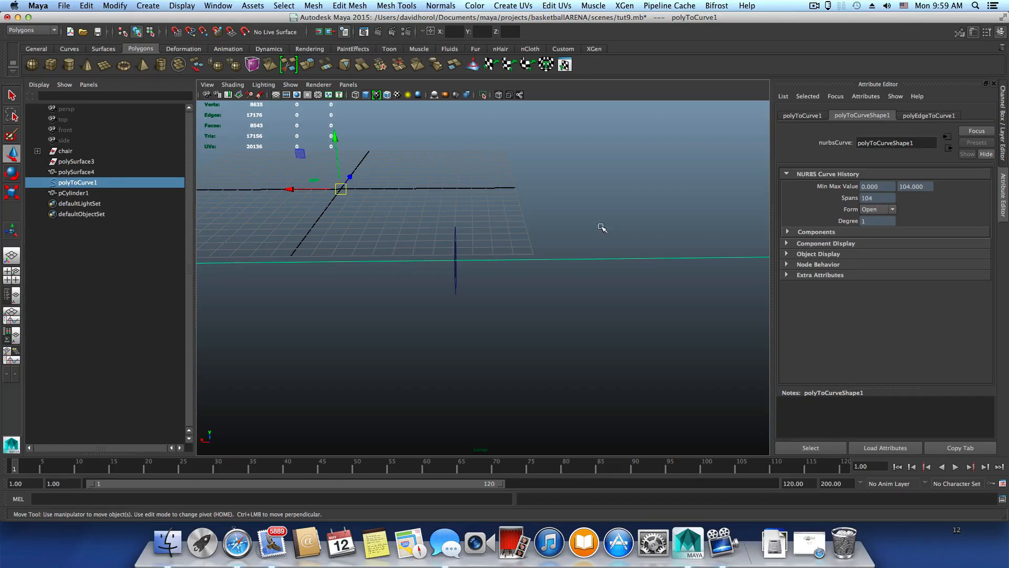
pyautogui.keyDown('shift'); pyautogui.click(454, 241); pyautogui.keyUp('shift')
pyautogui.keyDown('alt'); pyautogui.moveTo(473, 313); pyautogui.dragTo(507, 314); pyautogui.keyUp('alt')
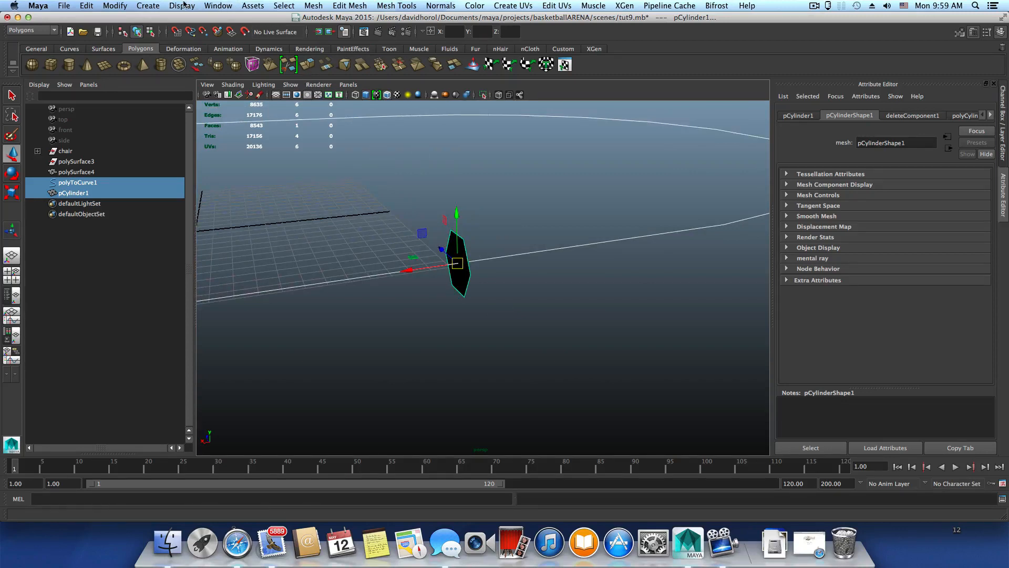
pyautogui.click(350, 6)
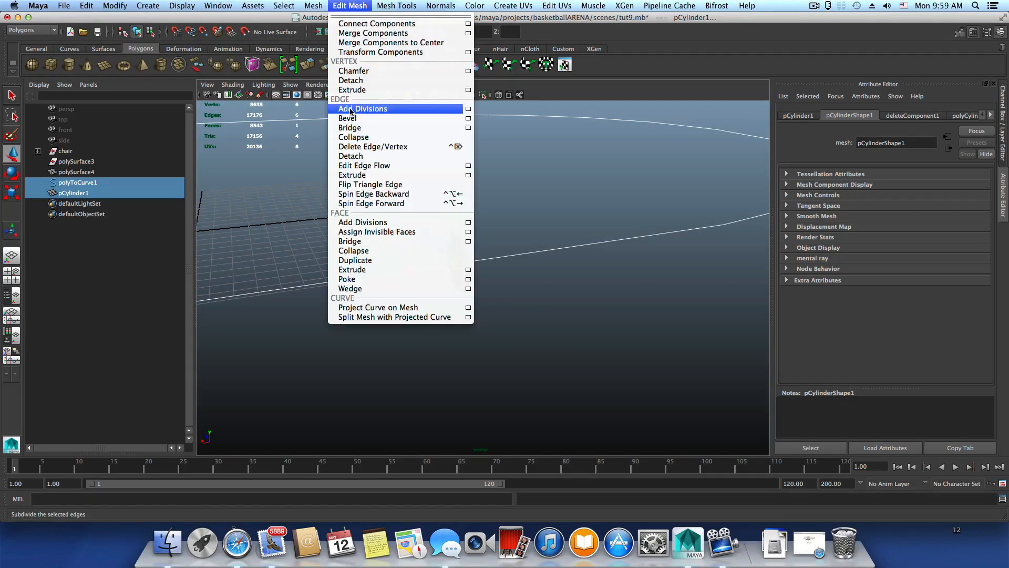
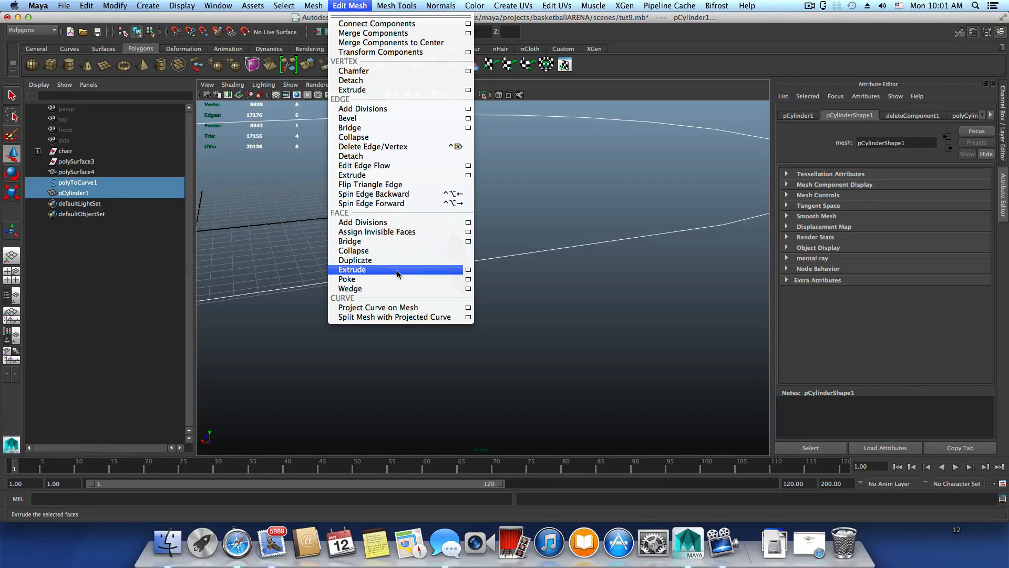
pyautogui.click(469, 271)
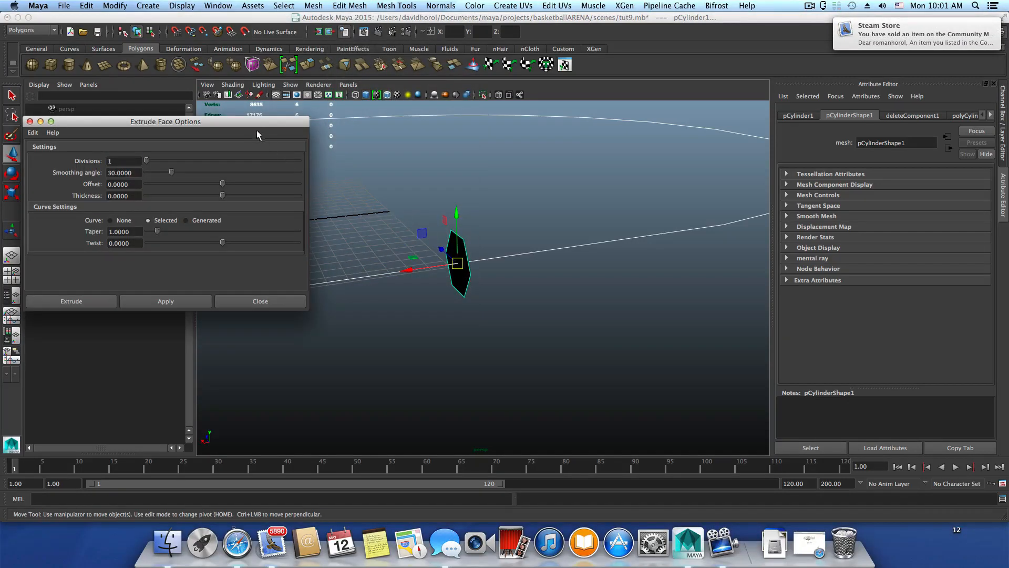
pyautogui.moveTo(251, 129); pyautogui.dragTo(317, 196)
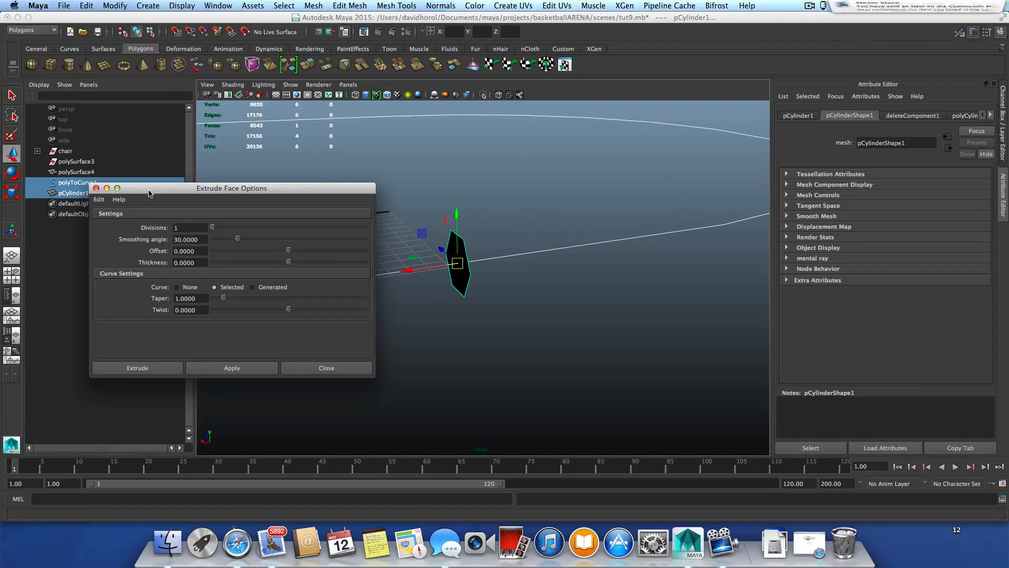
pyautogui.moveTo(150, 191); pyautogui.dragTo(168, 196)
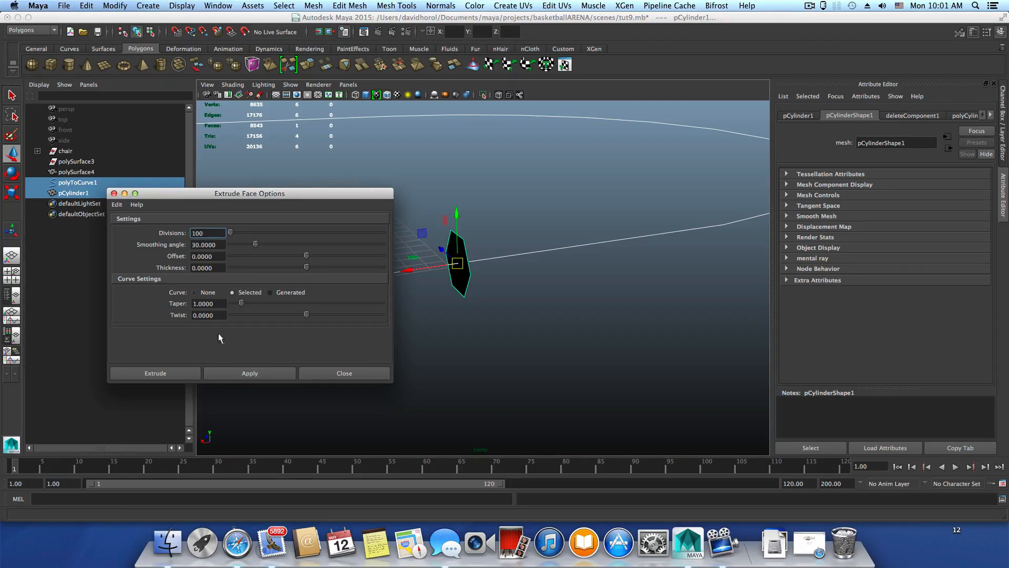
pyautogui.click(273, 374)
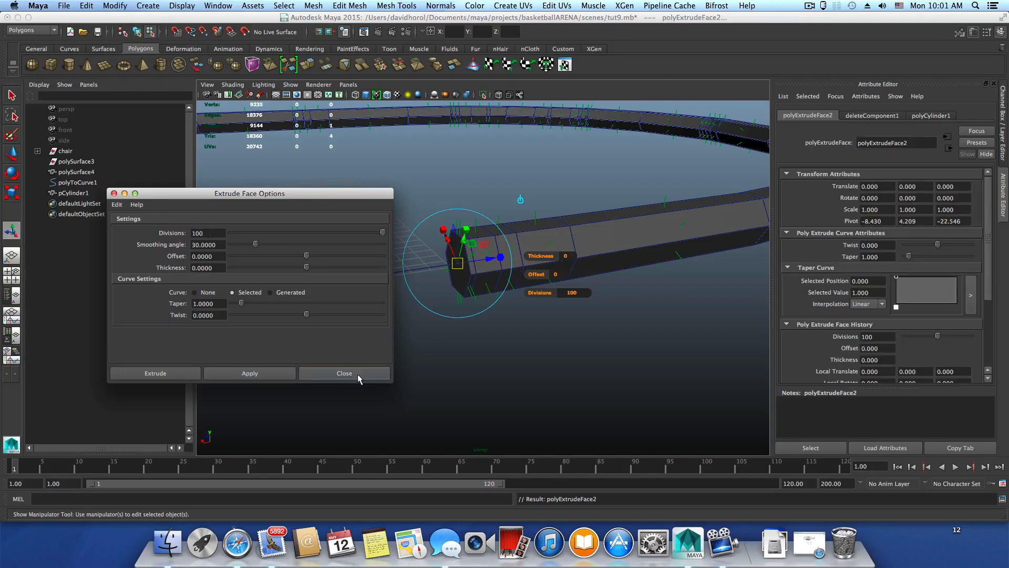
pyautogui.click(345, 373)
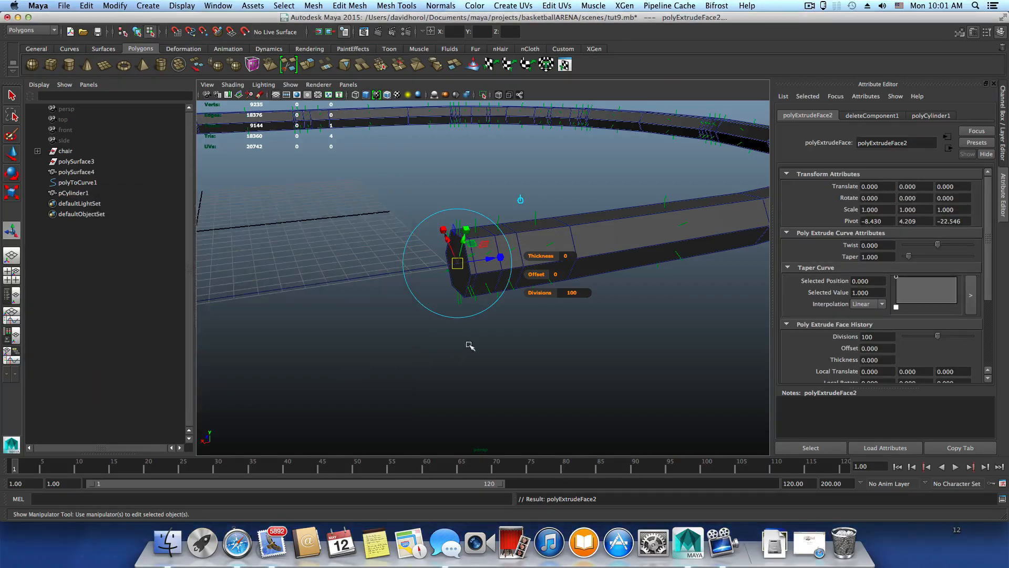
# Examine the extruded hexagonal rail from several angles, checking its divisions, bends and the gap between its ends.
pyautogui.scroll(3, 471, 345)
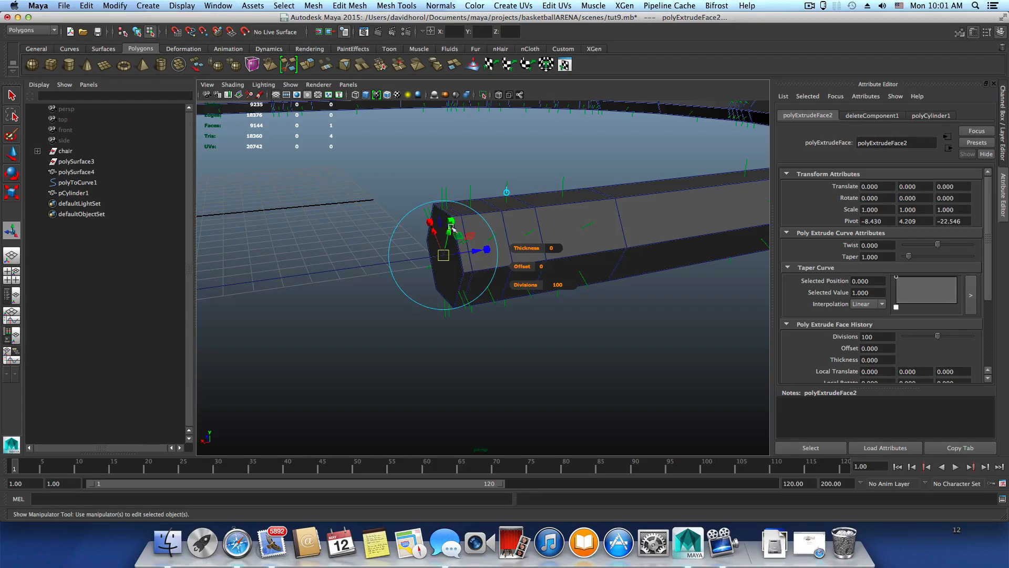
pyautogui.keyDown('alt'); pyautogui.moveTo(453, 228); pyautogui.dragTo(426, 219); pyautogui.keyUp('alt')
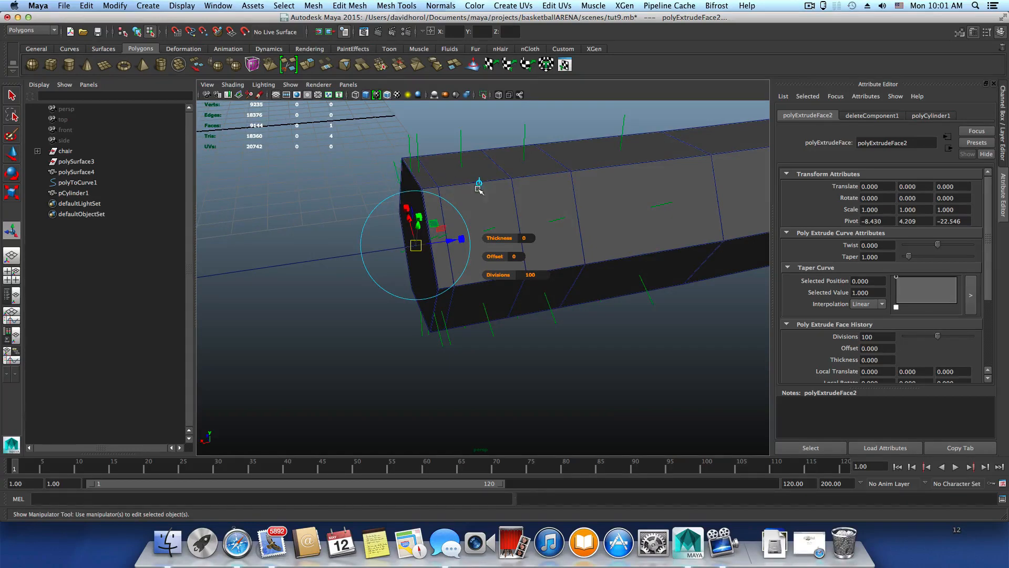
pyautogui.keyDown('alt'); pyautogui.moveTo(510, 194); pyautogui.dragTo(573, 207); pyautogui.keyUp('alt')
pyautogui.keyDown('alt'); pyautogui.moveTo(573, 206); pyautogui.dragTo(390, 212, button='right'); pyautogui.keyUp('alt')
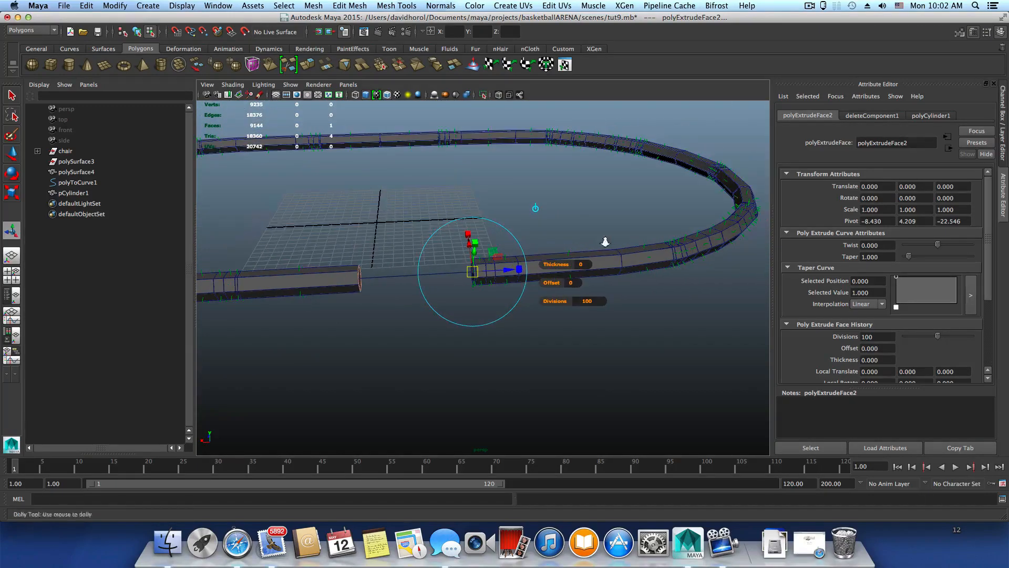
pyautogui.keyDown('alt'); pyautogui.moveTo(604, 241); pyautogui.dragTo(527, 248, button='right'); pyautogui.keyUp('alt')
pyautogui.keyDown('alt'); pyautogui.moveTo(525, 245); pyautogui.dragTo(472, 239, button='middle'); pyautogui.keyUp('alt')
pyautogui.keyDown('alt'); pyautogui.moveTo(471, 240); pyautogui.dragTo(475, 284); pyautogui.keyUp('alt')
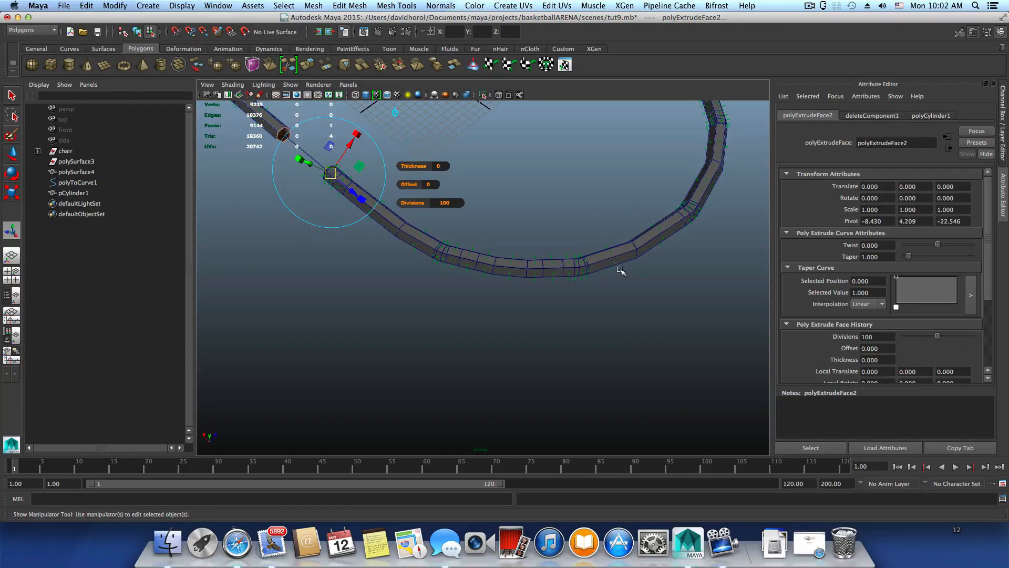
pyautogui.keyDown('alt'); pyautogui.moveTo(620, 271); pyautogui.dragTo(481, 275); pyautogui.keyUp('alt')
pyautogui.moveTo(481, 275)
pyautogui.keyDown('alt'); pyautogui.mouseDown(button='right')
pyautogui.moveTo(448, 275)
pyautogui.moveTo(465, 275)
pyautogui.mouseUp(button='right'); pyautogui.keyUp('alt')
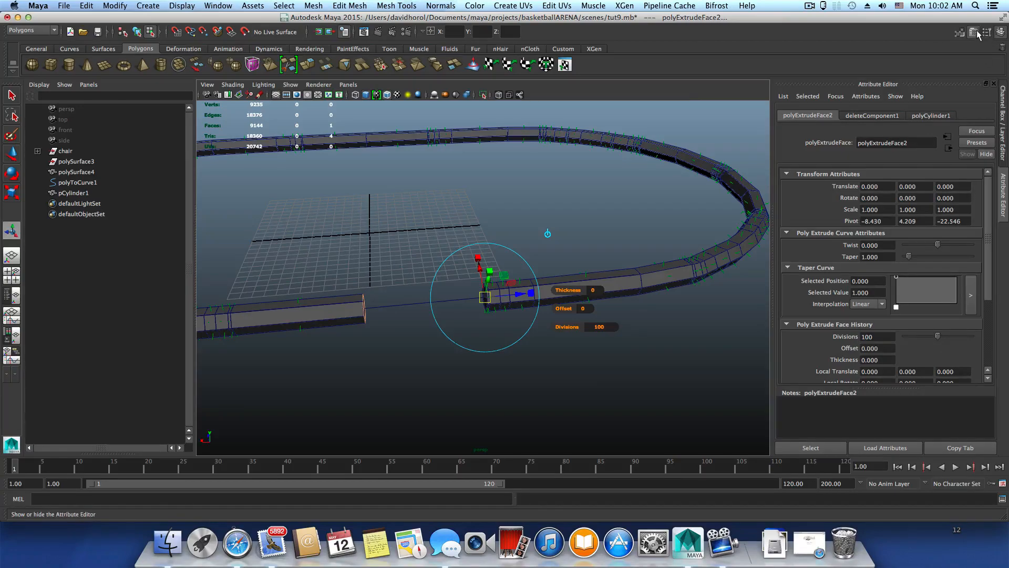
# Show the tribune layer and compare the thickness of the extruded rail with the parapet from several angles.
pyautogui.click(976, 32)
pyautogui.click(976, 32)
pyautogui.click(976, 31)
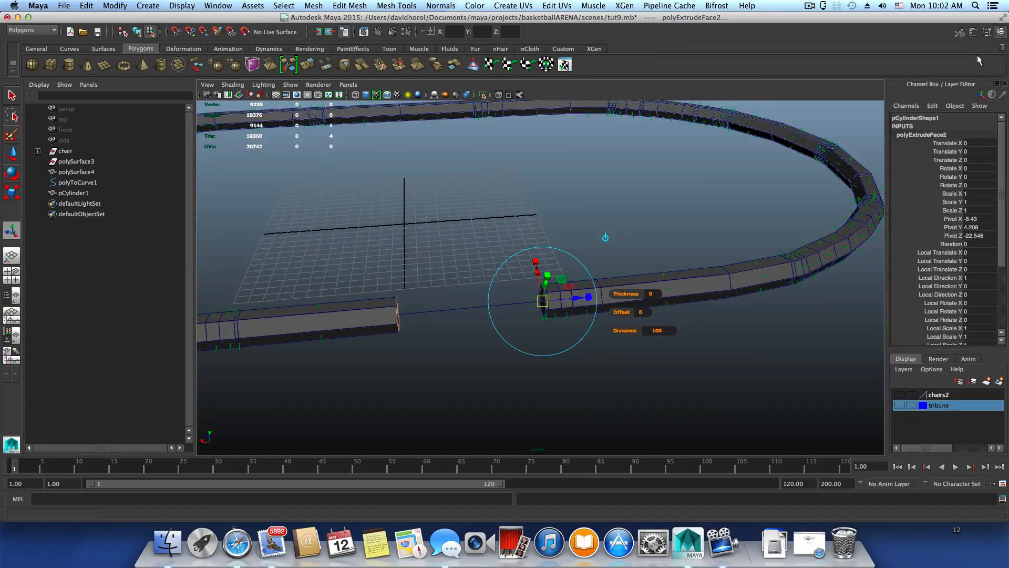
pyautogui.click(900, 405)
pyautogui.keyDown('alt'); pyautogui.moveTo(612, 347); pyautogui.dragTo(581, 312); pyautogui.keyUp('alt')
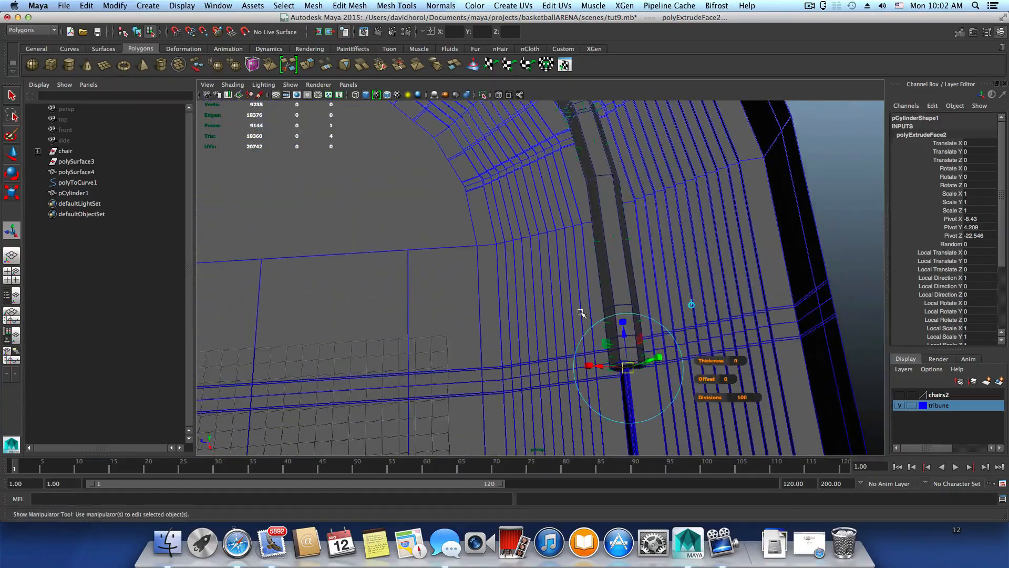
pyautogui.keyDown('alt'); pyautogui.moveTo(581, 260); pyautogui.dragTo(632, 342); pyautogui.keyUp('alt')
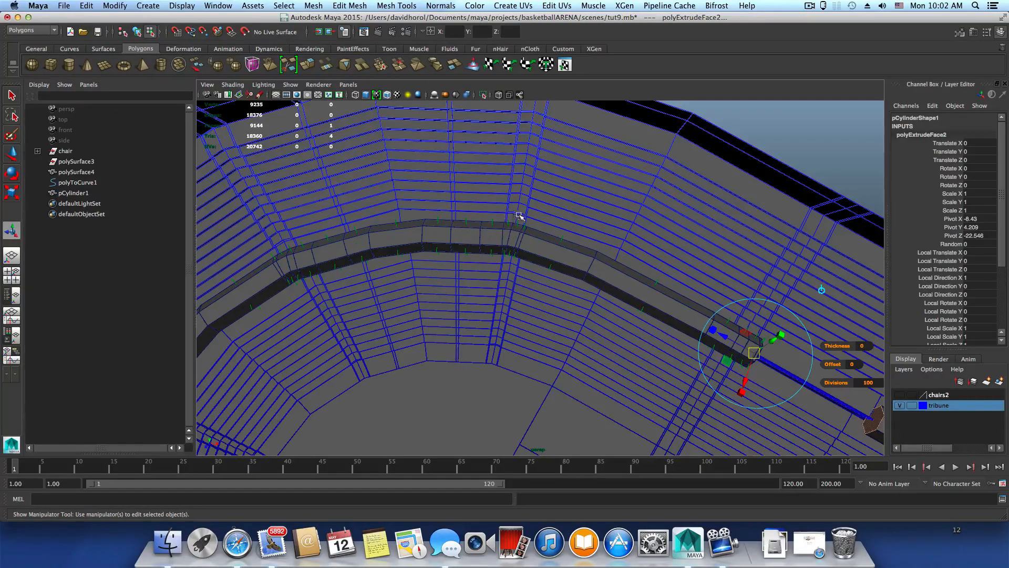
pyautogui.keyDown('alt'); pyautogui.moveTo(636, 273); pyautogui.dragTo(574, 266); pyautogui.keyUp('alt')
pyautogui.keyDown('alt'); pyautogui.moveTo(595, 355); pyautogui.dragTo(643, 355); pyautogui.keyUp('alt')
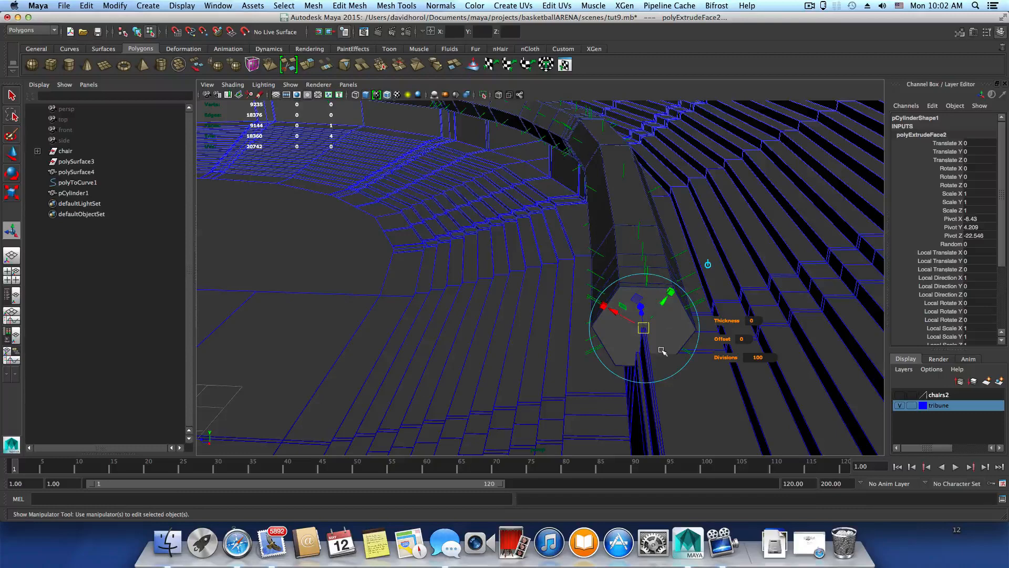
# Undo the extrusion along the curve and make the tribune layer visible with the original hexagonal face.
pyautogui.hotkey('ctrl', 'z')
pyautogui.hotkey('ctrl', 'z')
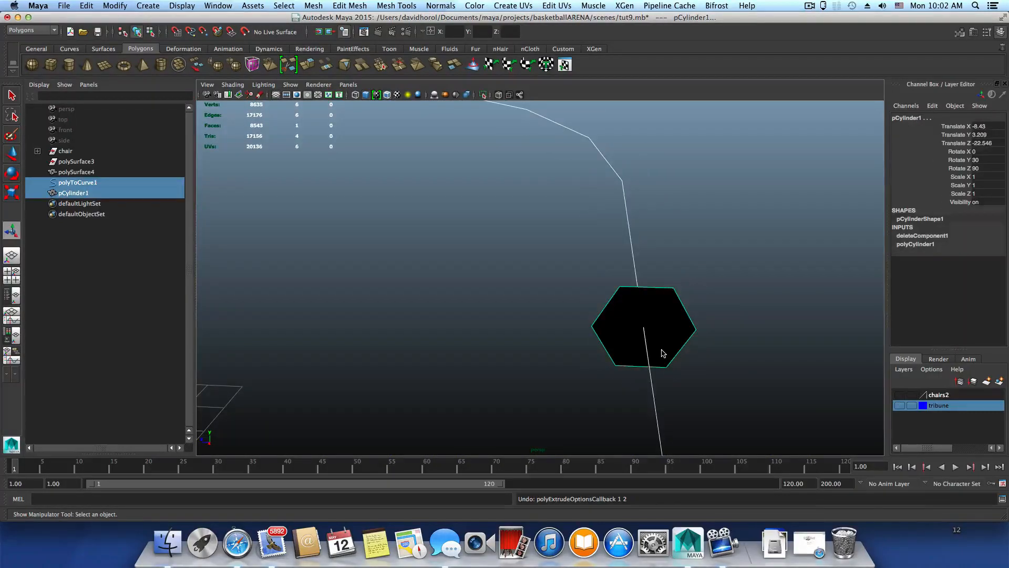
pyautogui.click(900, 406)
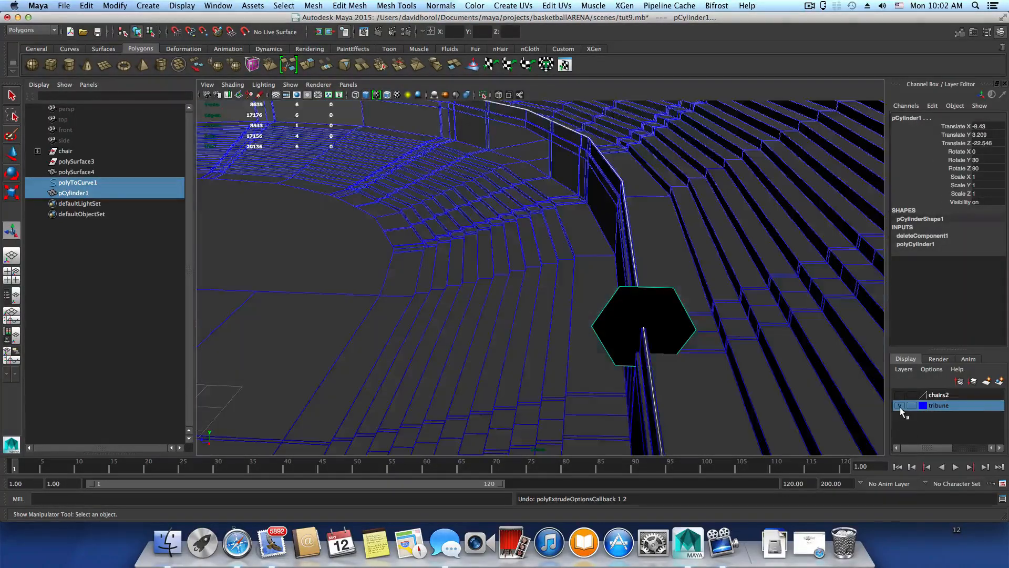
# Raise the curve and the hexagonal face together slightly above the parapet's top, to about 3.252 in the face's Translate Y.
pyautogui.keyDown('alt'); pyautogui.moveTo(700, 383); pyautogui.dragTo(592, 326, button='right'); pyautogui.keyUp('alt')
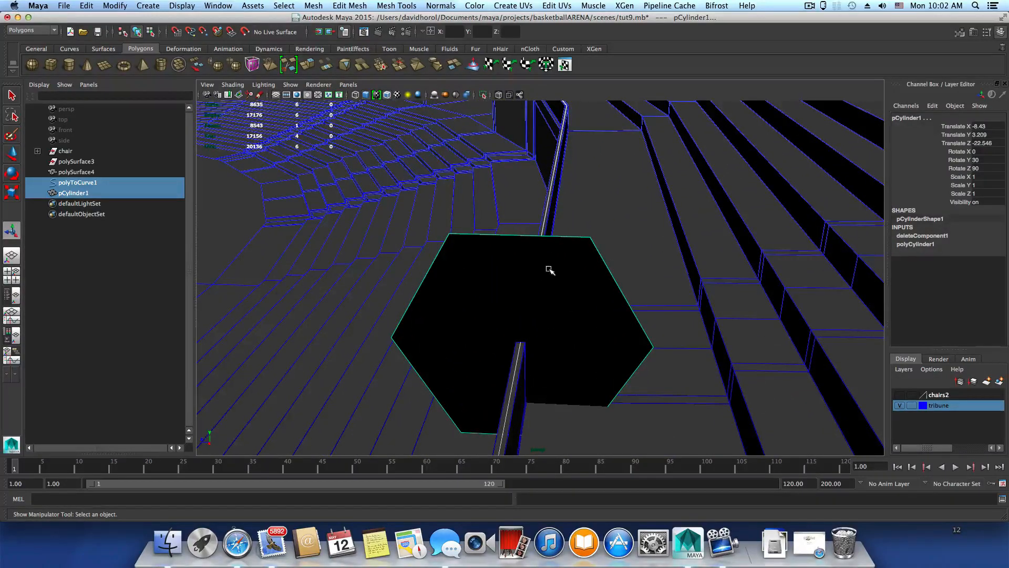
pyautogui.keyDown('ctrl'); pyautogui.click(75, 194); pyautogui.keyUp('ctrl')
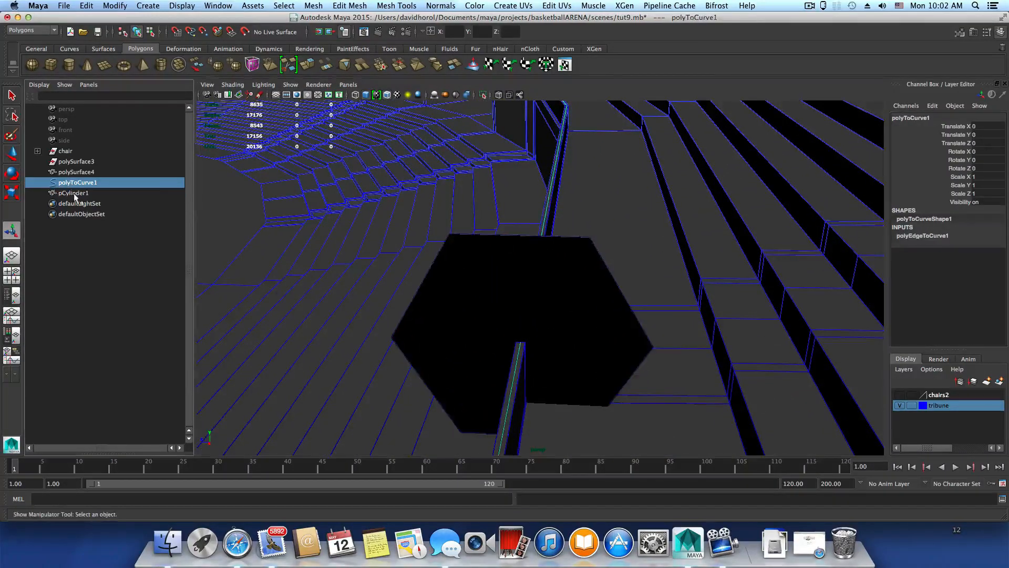
pyautogui.keyDown('ctrl'); pyautogui.click(81, 195); pyautogui.keyUp('ctrl')
pyautogui.keyDown('alt'); pyautogui.moveTo(528, 301); pyautogui.dragTo(624, 396, button='right'); pyautogui.keyUp('alt')
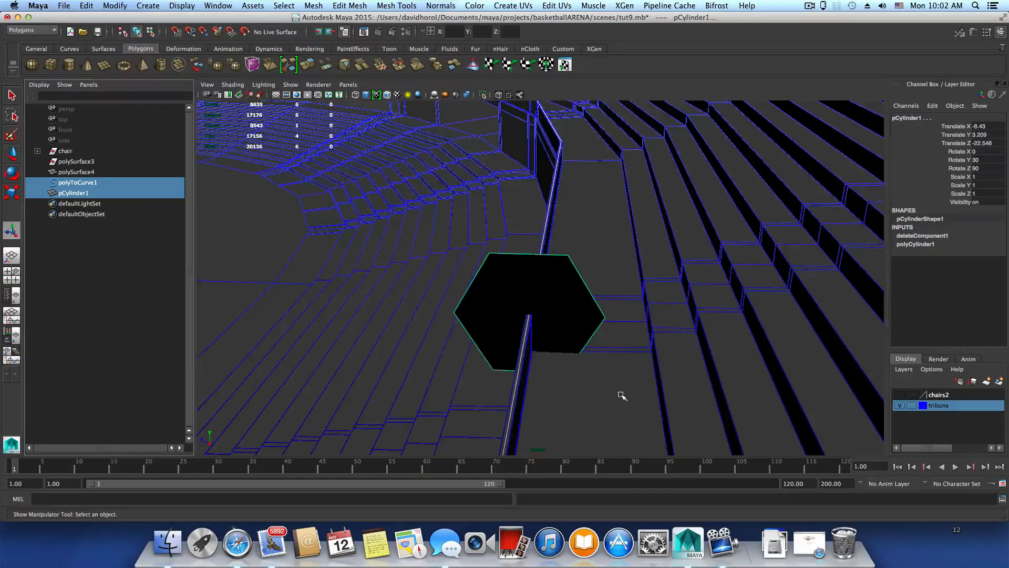
pyautogui.keyDown('alt'); pyautogui.moveTo(552, 365); pyautogui.dragTo(631, 399, button='middle'); pyautogui.keyUp('alt')
pyautogui.click(11, 157)
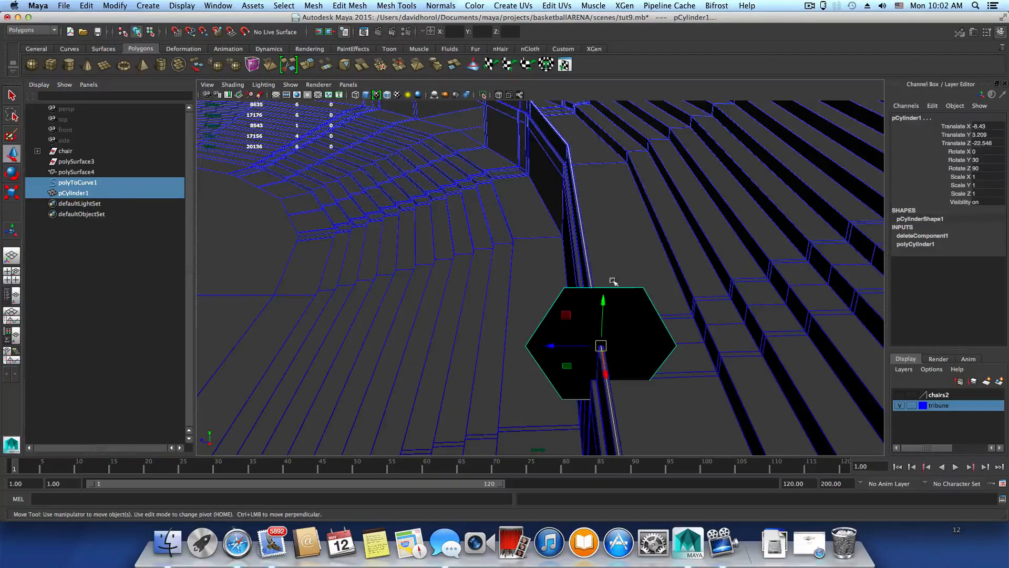
pyautogui.moveTo(602, 299)
pyautogui.mouseDown()
pyautogui.moveTo(604, 273)
pyautogui.moveTo(604, 293)
pyautogui.mouseUp()
pyautogui.keyDown('alt'); pyautogui.moveTo(603, 292); pyautogui.dragTo(572, 251, button='middle'); pyautogui.keyUp('alt')
pyautogui.scroll(3, 573, 251)
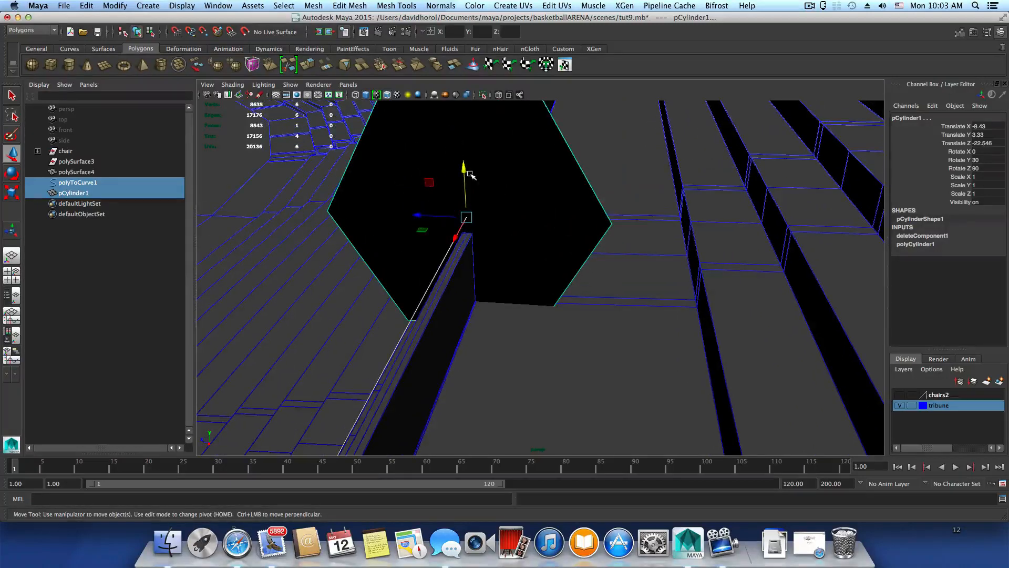
pyautogui.moveTo(470, 175)
pyautogui.mouseDown()
pyautogui.moveTo(462, 165)
pyautogui.moveTo(465, 179)
pyautogui.mouseUp()
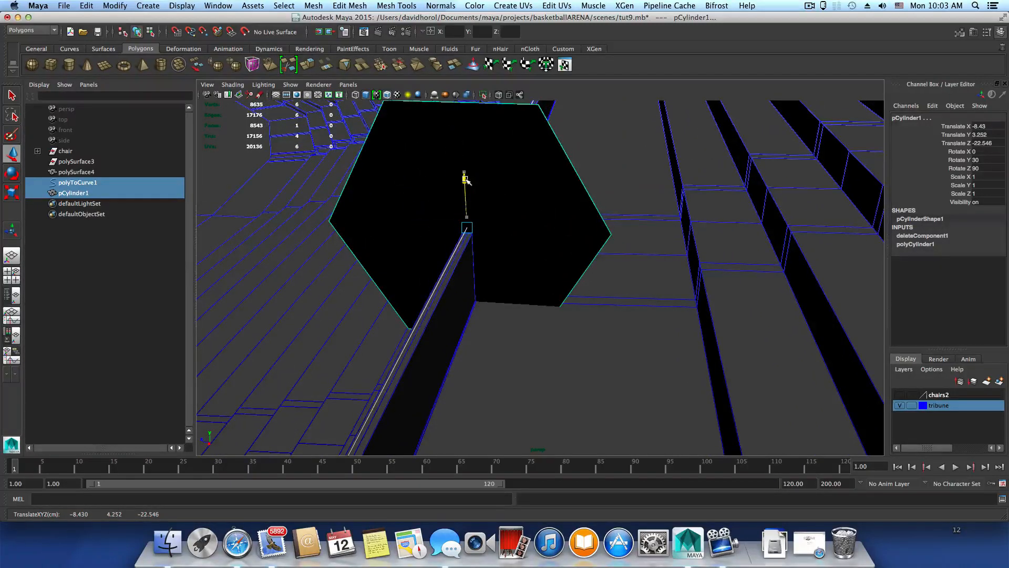
# Scale only the hexagonal face down uniformly to about 0.071 so that it suits the parapet's thickness.
pyautogui.click(507, 207)
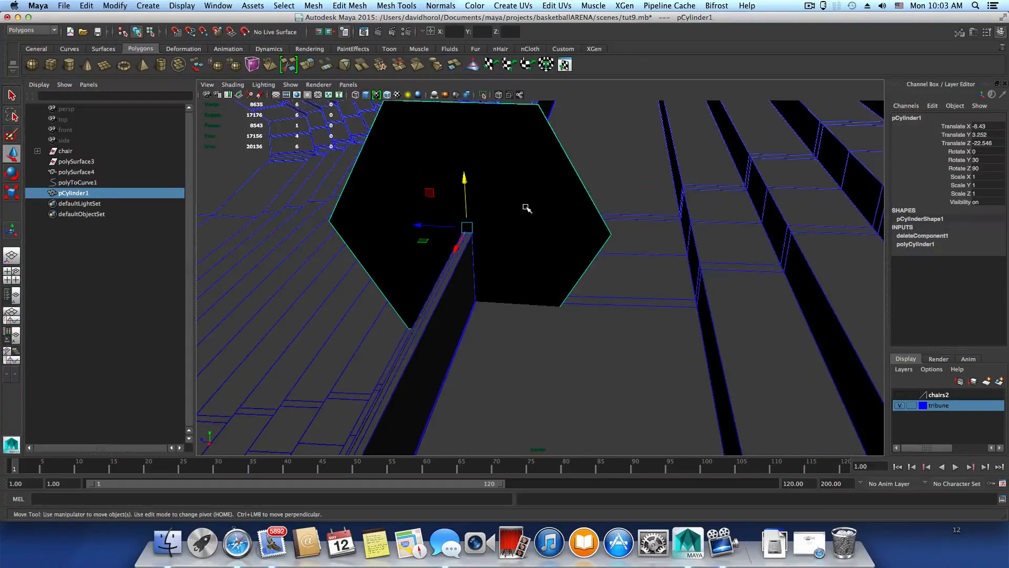
pyautogui.click(13, 190)
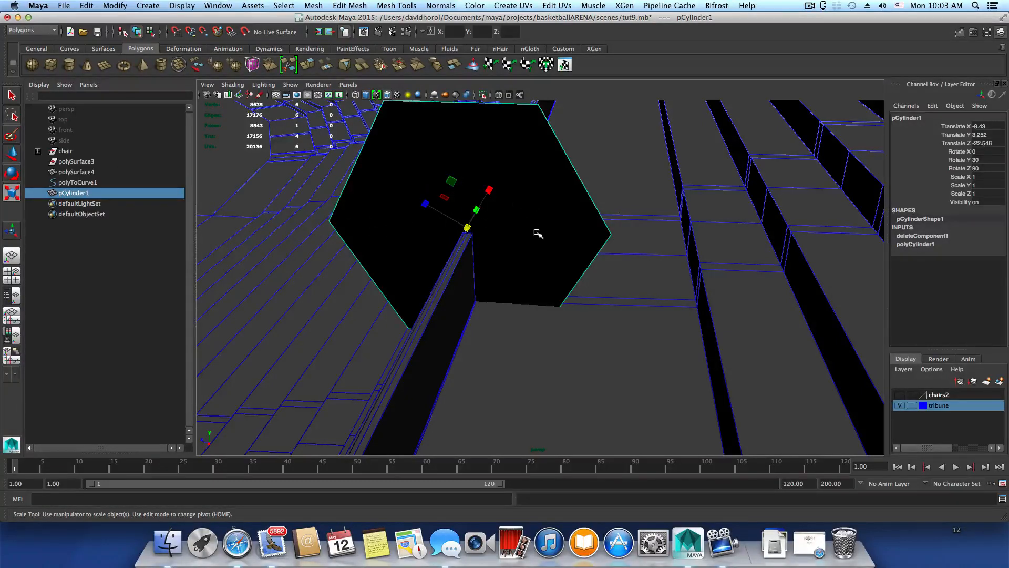
pyautogui.keyDown('alt'); pyautogui.moveTo(537, 233); pyautogui.dragTo(560, 245); pyautogui.keyUp('alt')
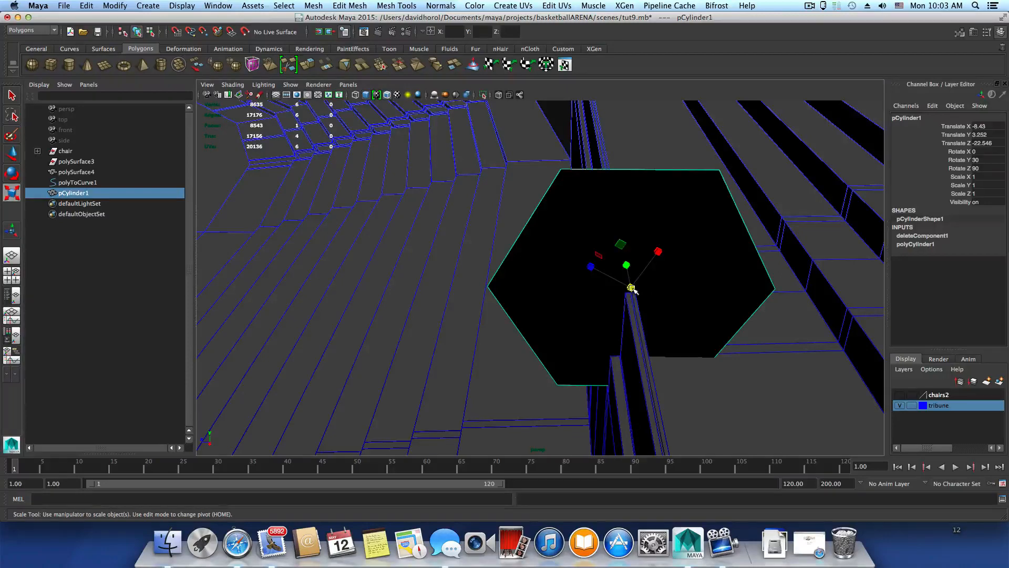
pyautogui.moveTo(632, 289); pyautogui.dragTo(343, 374)
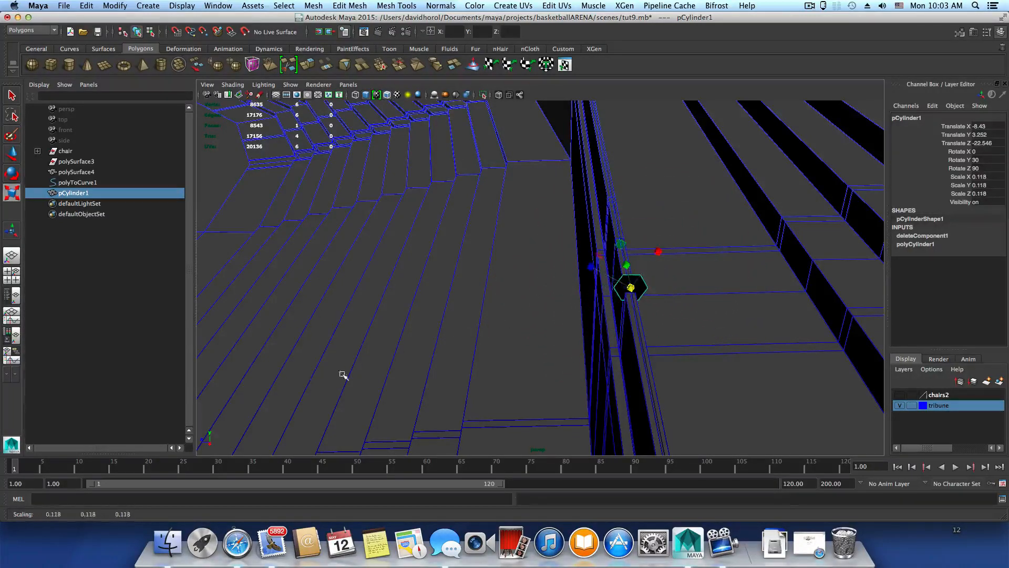
pyautogui.keyDown('alt'); pyautogui.moveTo(436, 365); pyautogui.dragTo(580, 340, button='right'); pyautogui.keyUp('alt')
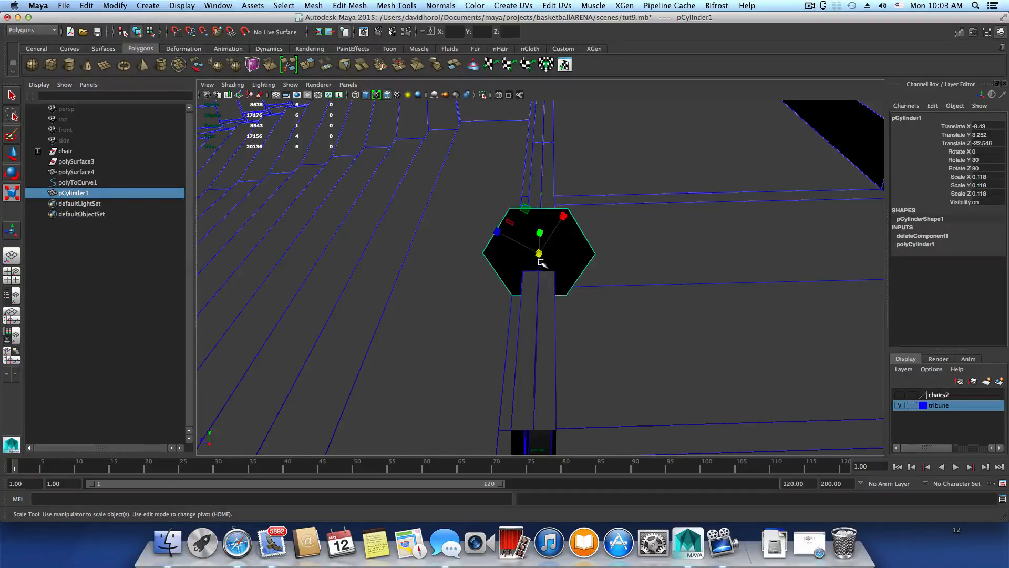
pyautogui.moveTo(539, 254); pyautogui.dragTo(527, 286)
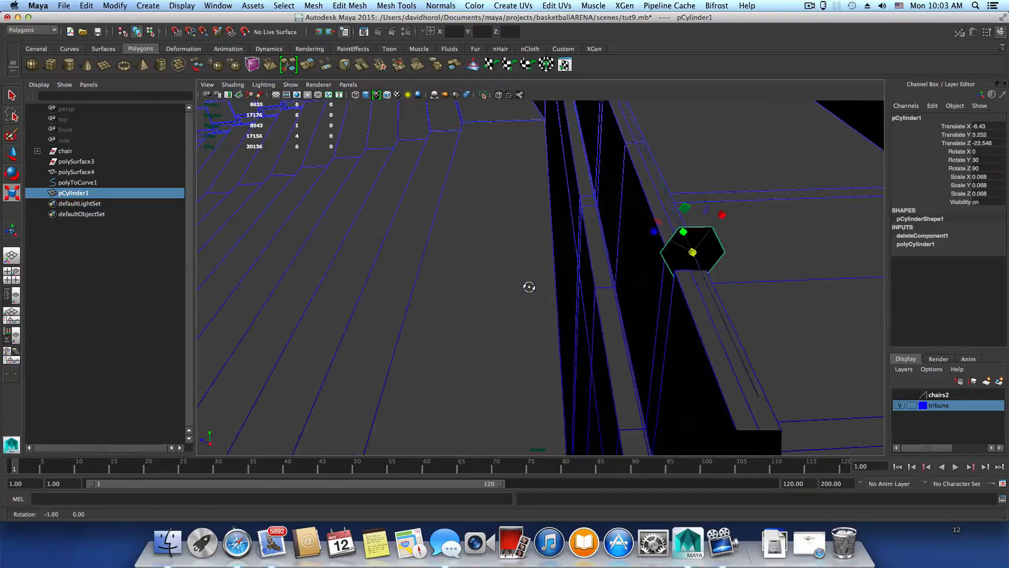
pyautogui.keyDown('alt'); pyautogui.moveTo(680, 279); pyautogui.dragTo(584, 270); pyautogui.keyUp('alt')
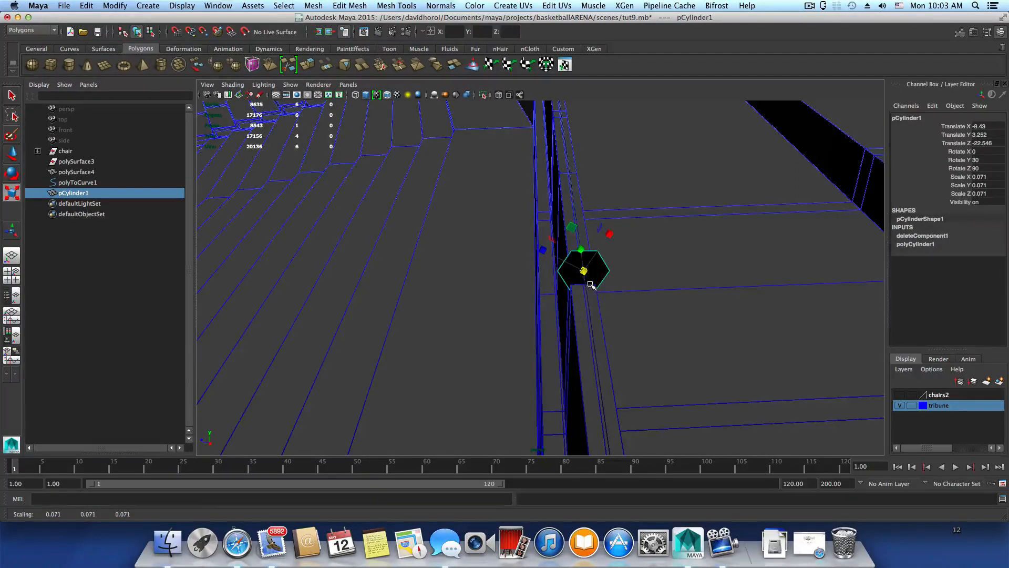
# Select the curve along with the scaled-down hexagon, activate the Move tool and view them against the surrounding tribune.
pyautogui.keyDown('alt'); pyautogui.moveTo(588, 284); pyautogui.dragTo(473, 241); pyautogui.keyUp('alt')
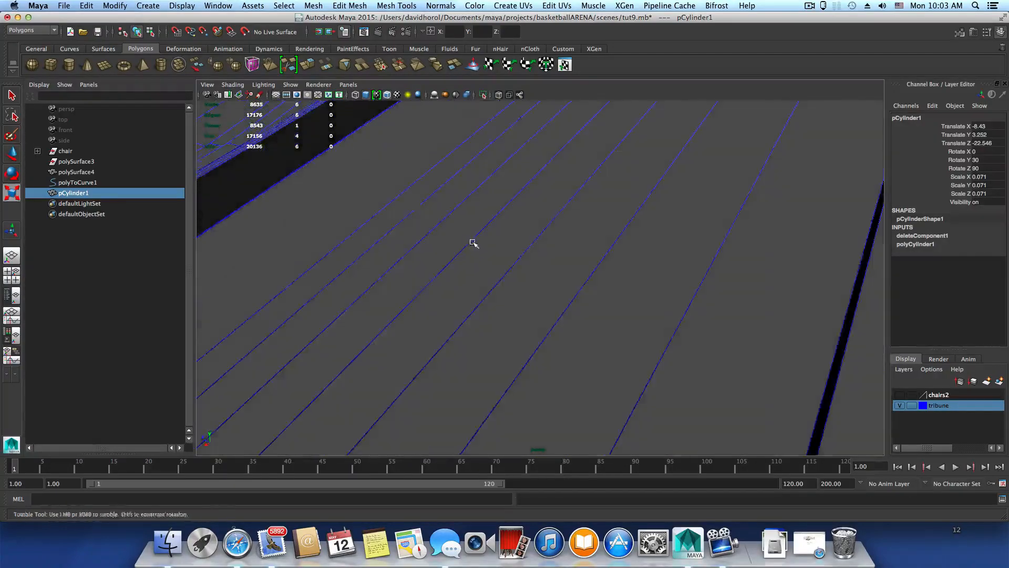
pyautogui.keyDown('alt'); pyautogui.moveTo(474, 243); pyautogui.dragTo(714, 181, button='middle'); pyautogui.keyUp('alt')
pyautogui.keyDown('alt'); pyautogui.moveTo(714, 181); pyautogui.dragTo(657, 247, button='right'); pyautogui.keyUp('alt')
pyautogui.keyDown('alt'); pyautogui.moveTo(658, 247); pyautogui.dragTo(490, 243); pyautogui.keyUp('alt')
pyautogui.keyDown('shift'); pyautogui.click(472, 232); pyautogui.keyUp('shift')
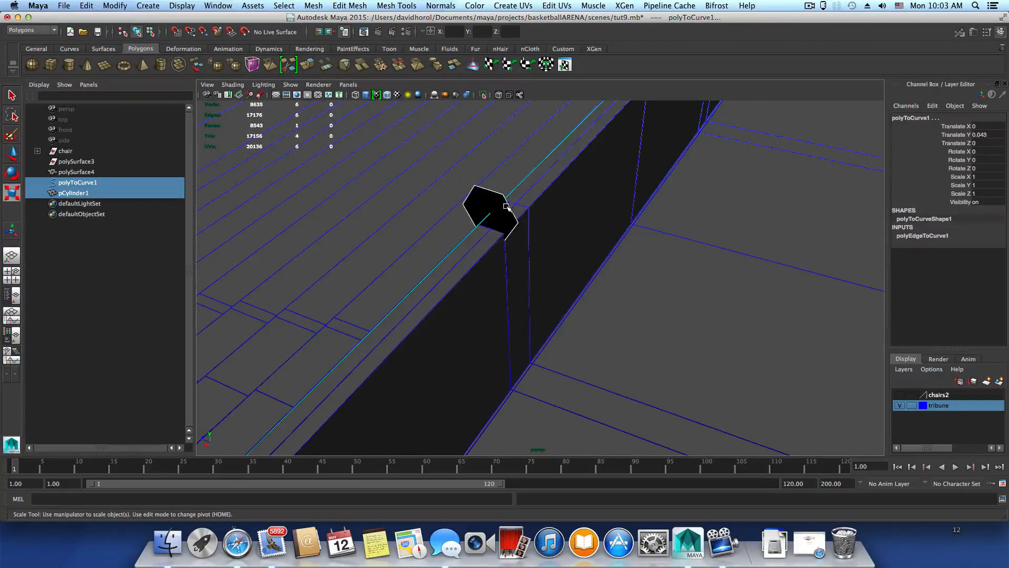
pyautogui.press('w')
pyautogui.scroll(-4, 551, 265)
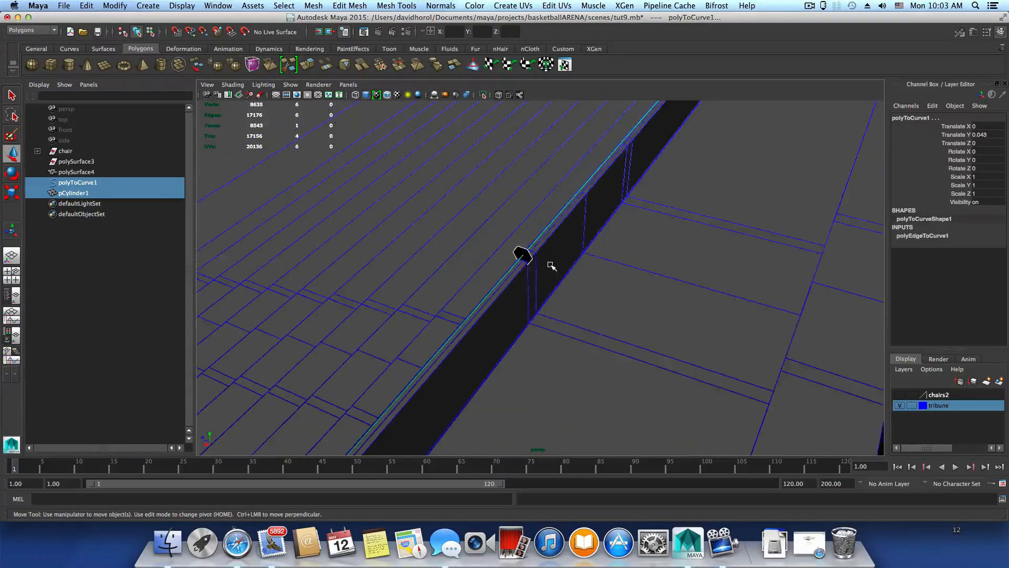
pyautogui.keyDown('alt'); pyautogui.moveTo(547, 269); pyautogui.dragTo(633, 345); pyautogui.keyUp('alt')
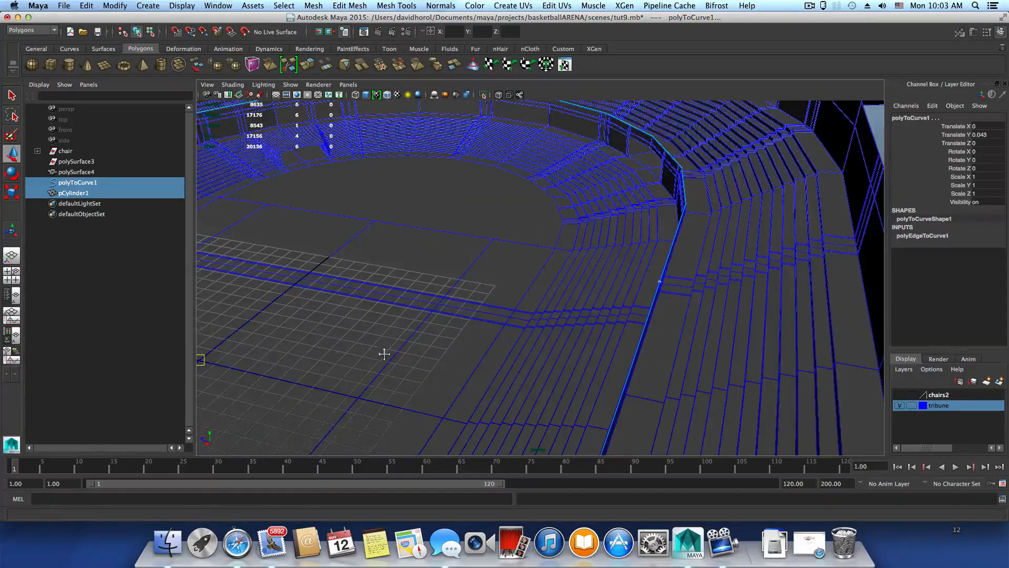
# Raise the selected curve and cylinder vertically to a Translate Y of 0.119.
pyautogui.keyDown('alt'); pyautogui.moveTo(384, 354); pyautogui.dragTo(410, 340); pyautogui.keyUp('alt')
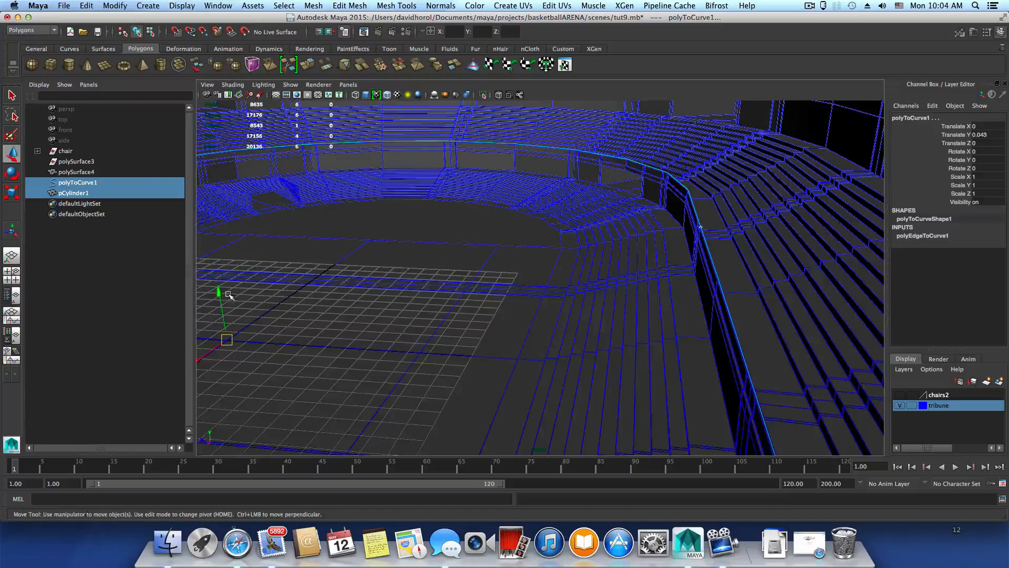
pyautogui.moveTo(220, 290); pyautogui.dragTo(220, 291)
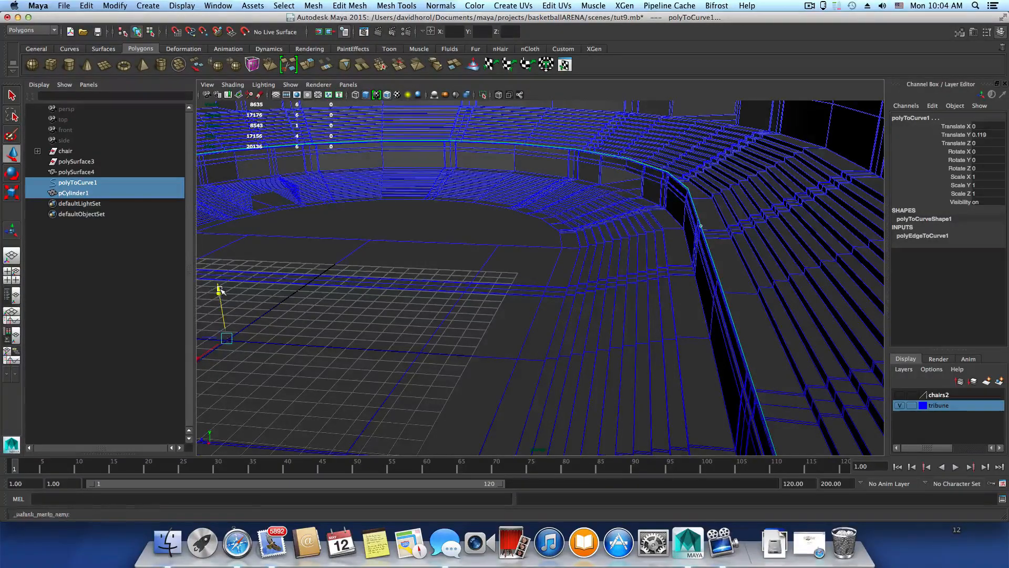
# Lower the selected curve and cylinder slightly to a Translate Y of 0.095, checking their height against the top of the tribune wall.
pyautogui.keyDown('alt'); pyautogui.moveTo(444, 321); pyautogui.dragTo(476, 325, button='right'); pyautogui.keyUp('alt')
pyautogui.keyDown('alt'); pyautogui.moveTo(526, 323); pyautogui.dragTo(394, 350); pyautogui.keyUp('alt')
pyautogui.keyDown('alt'); pyautogui.moveTo(397, 352); pyautogui.dragTo(706, 354, button='right'); pyautogui.keyUp('alt')
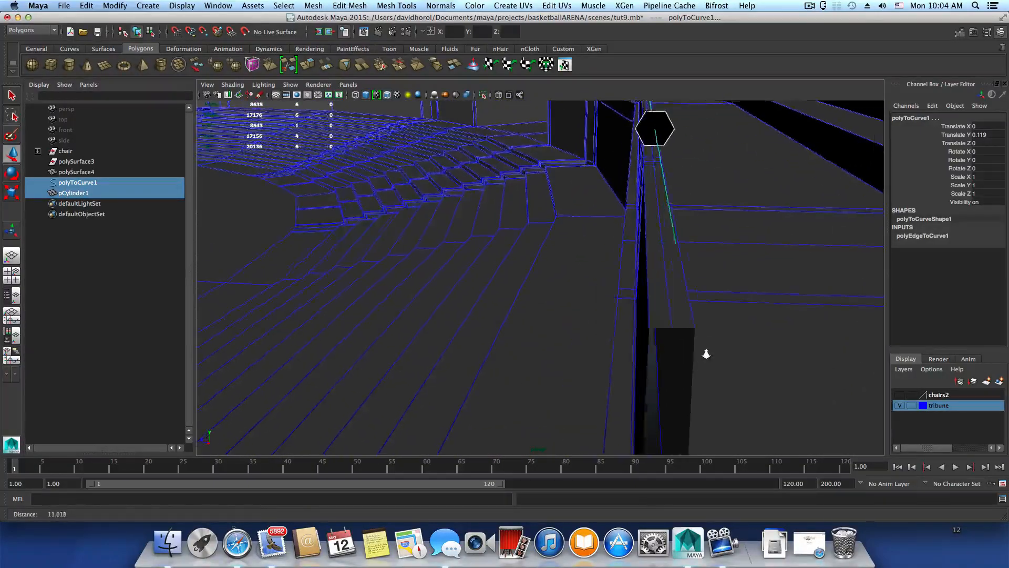
pyautogui.keyDown('alt'); pyautogui.moveTo(693, 353); pyautogui.dragTo(813, 312); pyautogui.keyUp('alt')
pyautogui.keyDown('alt'); pyautogui.moveTo(652, 354); pyautogui.dragTo(555, 426, button='middle'); pyautogui.keyUp('alt')
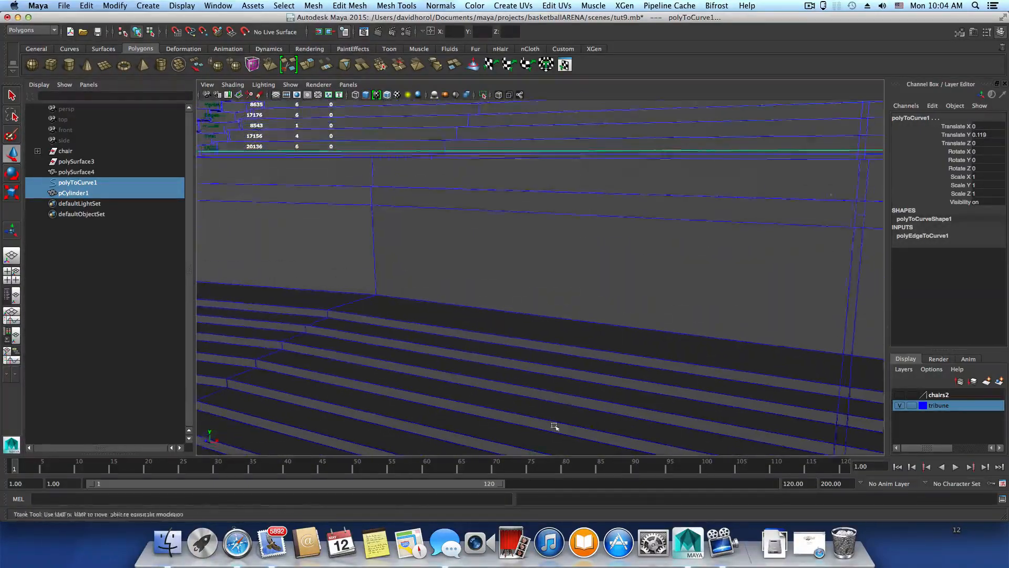
pyautogui.keyDown('alt'); pyautogui.moveTo(554, 427); pyautogui.dragTo(563, 318); pyautogui.keyUp('alt')
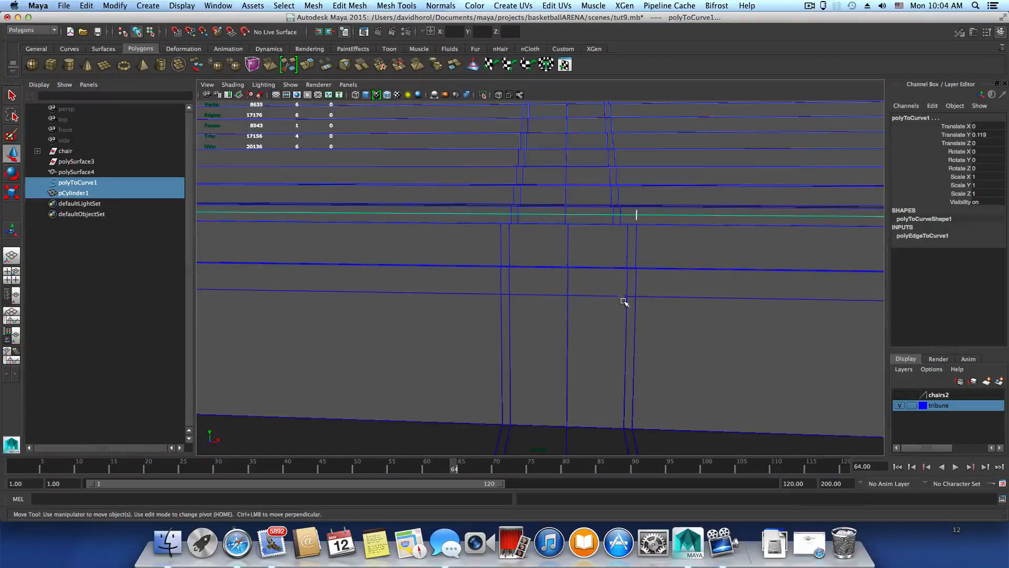
pyautogui.scroll(-6, 649, 300)
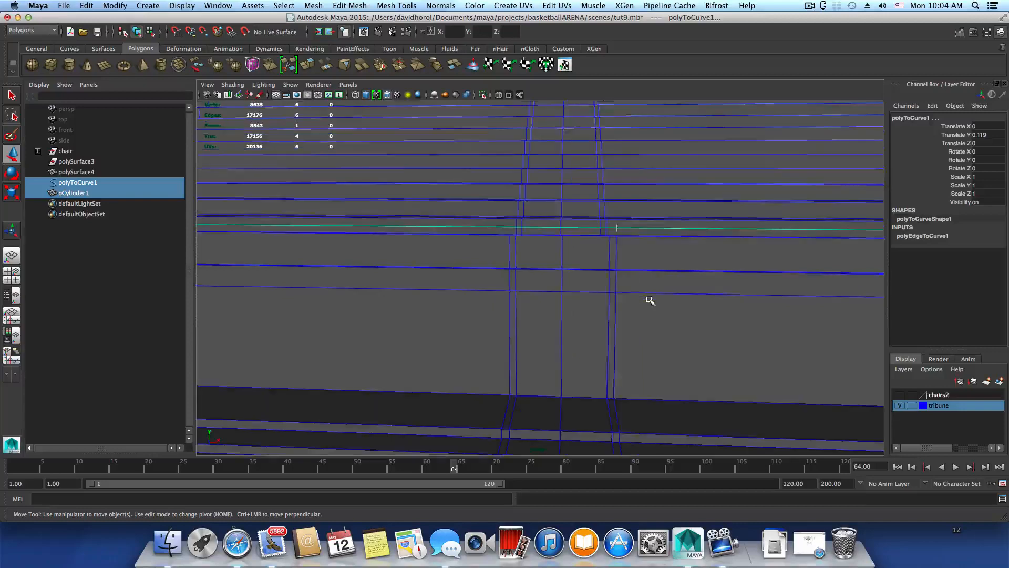
pyautogui.keyDown('alt'); pyautogui.moveTo(653, 311); pyautogui.dragTo(611, 257, button='middle'); pyautogui.keyUp('alt')
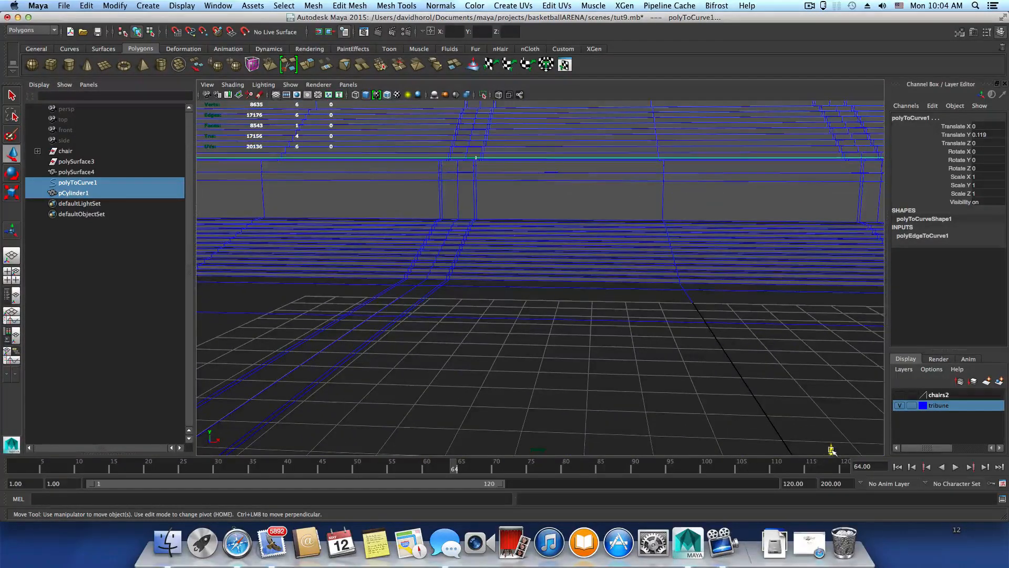
pyautogui.moveTo(831, 450); pyautogui.dragTo(832, 451)
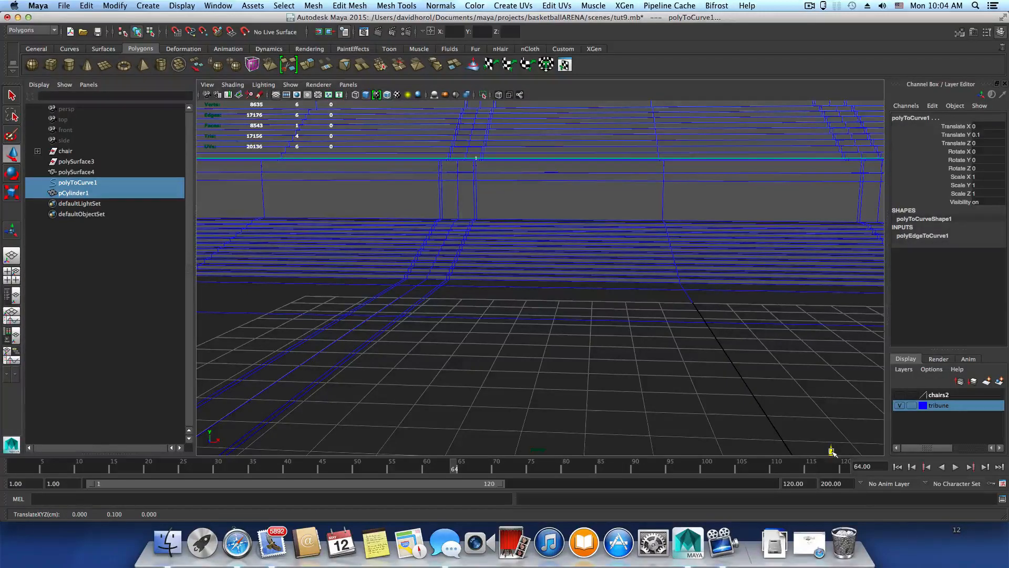
# Move the pivot of the selected curve and cylinder from the court centre out to the tribune's dividing wall.
pyautogui.keyDown('alt'); pyautogui.moveTo(469, 290); pyautogui.dragTo(600, 323, button='right'); pyautogui.keyUp('alt')
pyautogui.keyDown('alt'); pyautogui.moveTo(601, 324); pyautogui.dragTo(491, 290); pyautogui.keyUp('alt')
pyautogui.keyDown('alt'); pyautogui.moveTo(491, 290); pyautogui.dragTo(376, 297, button='right'); pyautogui.keyUp('alt')
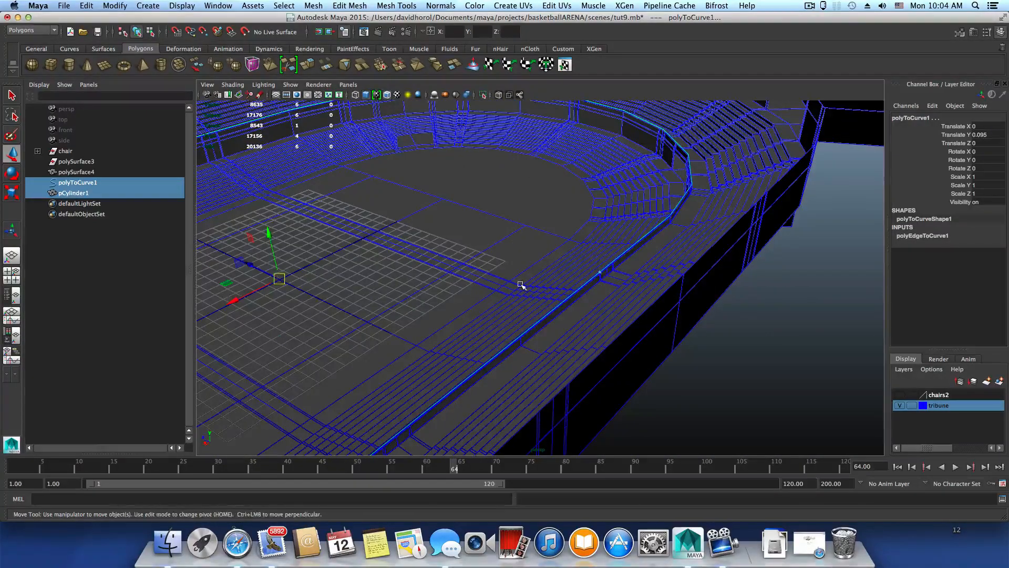
pyautogui.press('Home')
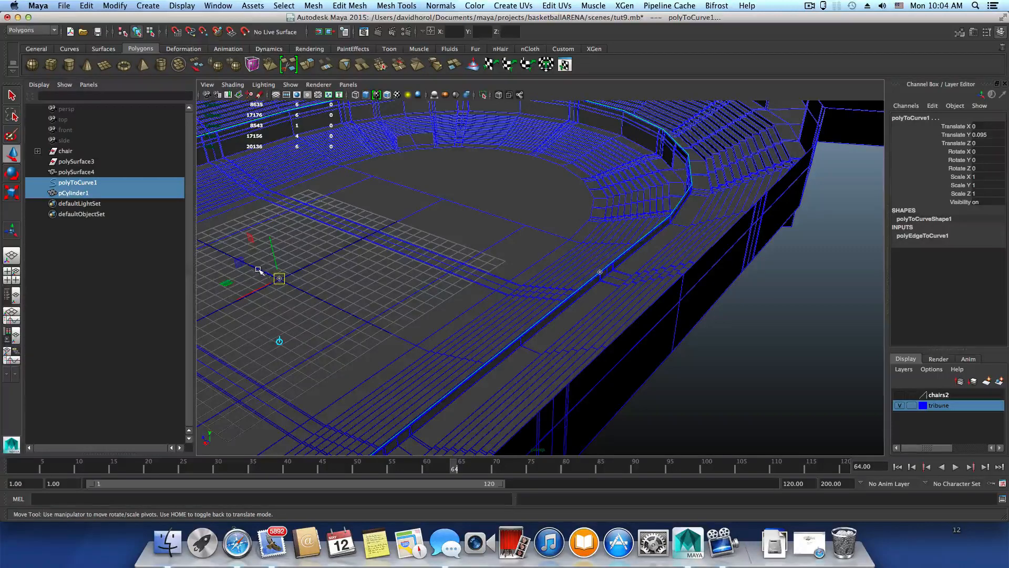
pyautogui.moveTo(278, 277); pyautogui.dragTo(455, 348)
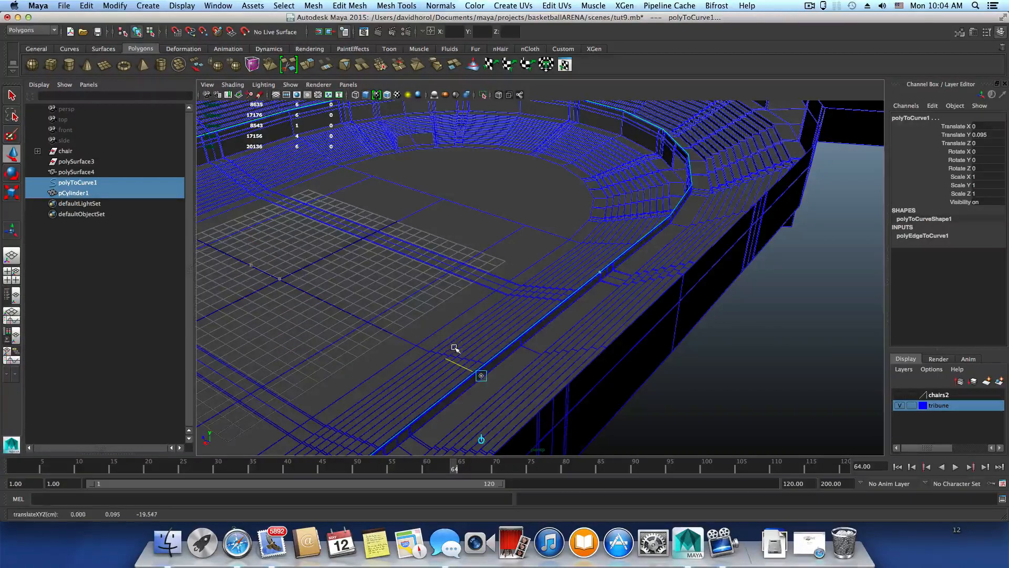
pyautogui.moveTo(465, 390); pyautogui.dragTo(585, 323)
pyautogui.press('Home')
# Raise the shared pivot to Y 3.719 near the wall's top edge and shift it outward to about Z -22.
pyautogui.keyDown('alt'); pyautogui.moveTo(643, 318); pyautogui.dragTo(710, 386); pyautogui.keyUp('alt')
pyautogui.keyDown('alt'); pyautogui.moveTo(709, 386); pyautogui.dragTo(569, 370, button='middle'); pyautogui.keyUp('alt')
pyautogui.keyDown('alt'); pyautogui.moveTo(570, 370); pyautogui.dragTo(465, 321); pyautogui.keyUp('alt')
pyautogui.keyDown('alt'); pyautogui.moveTo(547, 257); pyautogui.dragTo(646, 321); pyautogui.keyUp('alt')
pyautogui.keyDown('alt'); pyautogui.moveTo(526, 293); pyautogui.dragTo(623, 255); pyautogui.keyUp('alt')
pyautogui.keyDown('alt'); pyautogui.moveTo(581, 194); pyautogui.dragTo(597, 269); pyautogui.keyUp('alt')
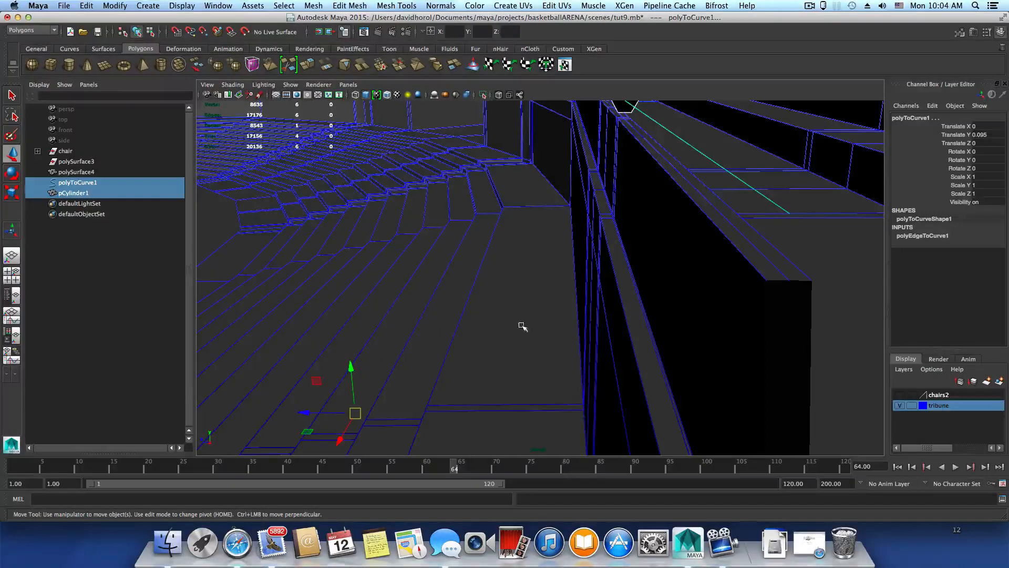
pyautogui.press('Home')
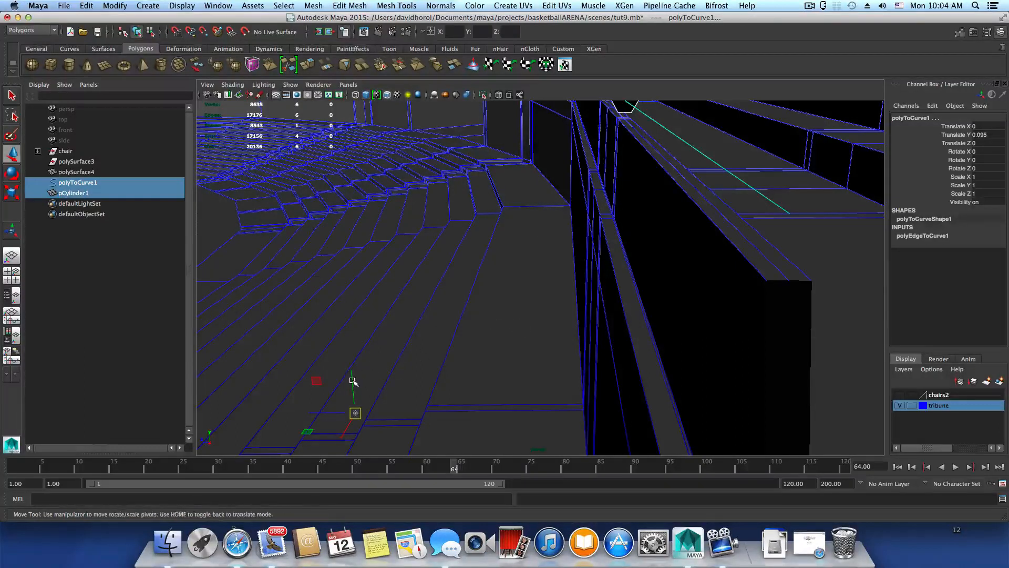
pyautogui.moveTo(352, 380); pyautogui.dragTo(330, 138)
pyautogui.press('Home')
pyautogui.hotkey('ctrl', 'z')
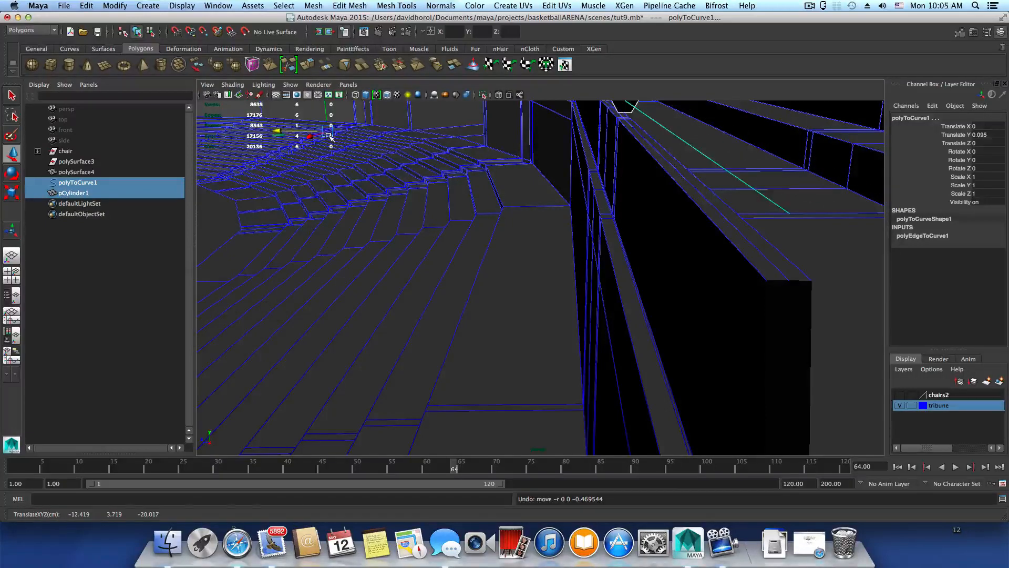
pyautogui.press('Home')
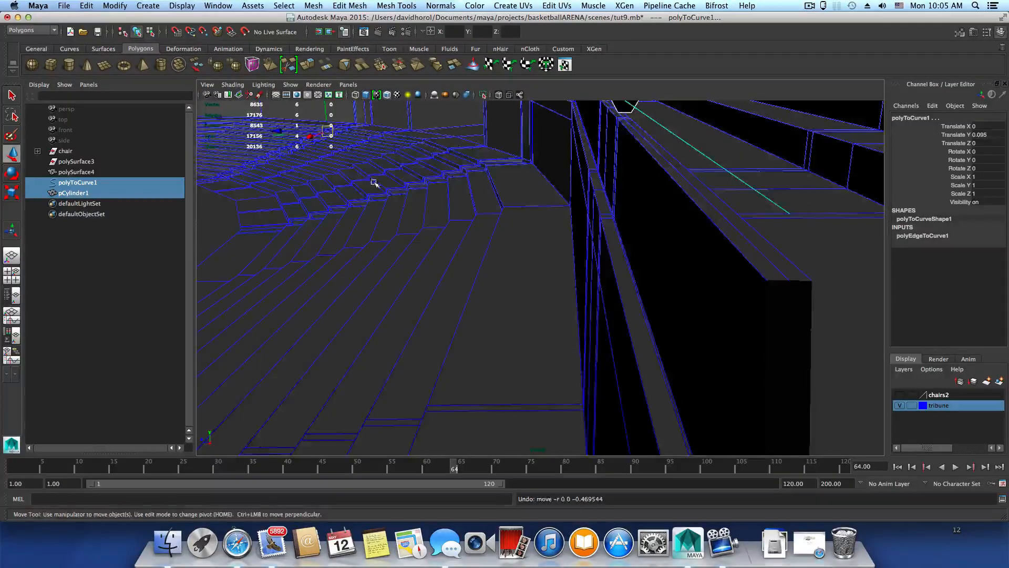
pyautogui.keyDown('alt'); pyautogui.moveTo(371, 180); pyautogui.dragTo(270, 131); pyautogui.keyUp('alt')
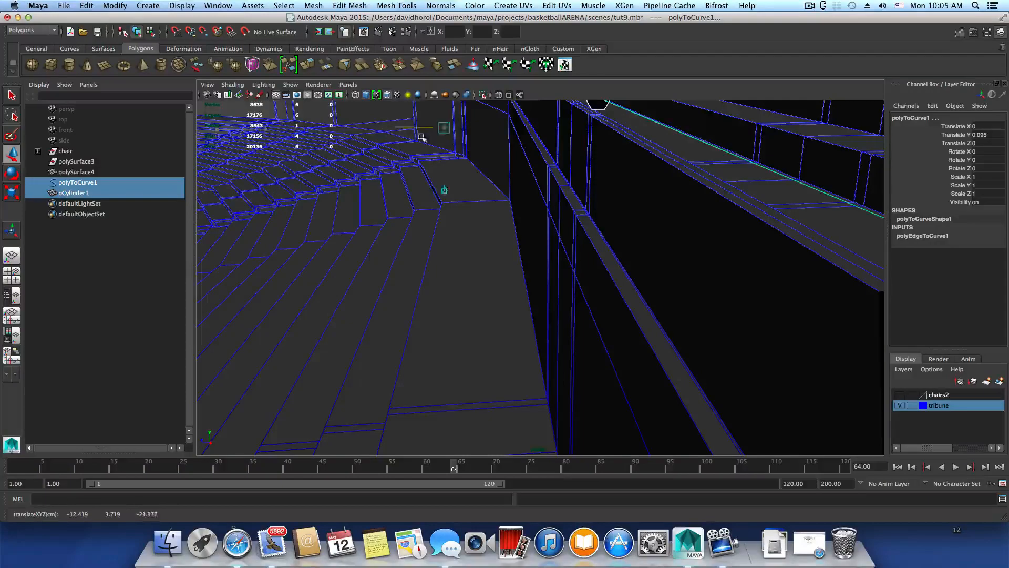
# Lower the selected curve and cylinder onto the wall to a Translate Y of 0.064.
pyautogui.keyDown('alt'); pyautogui.moveTo(500, 136); pyautogui.dragTo(408, 284, button='middle'); pyautogui.keyUp('alt')
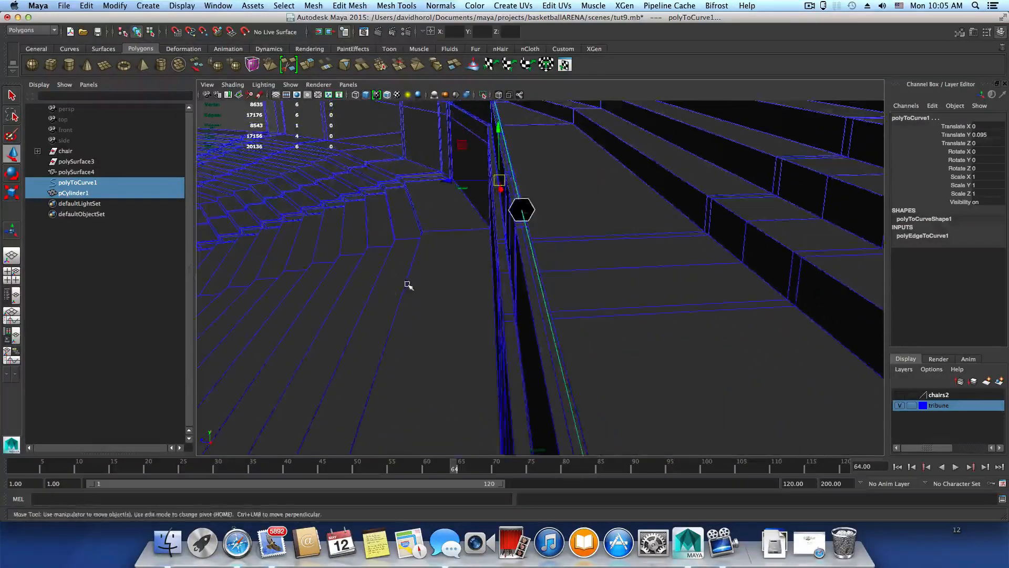
pyautogui.moveTo(408, 284)
pyautogui.keyDown('alt'); pyautogui.mouseDown()
pyautogui.moveTo(455, 286)
pyautogui.moveTo(412, 275)
pyautogui.mouseUp(); pyautogui.keyUp('alt')
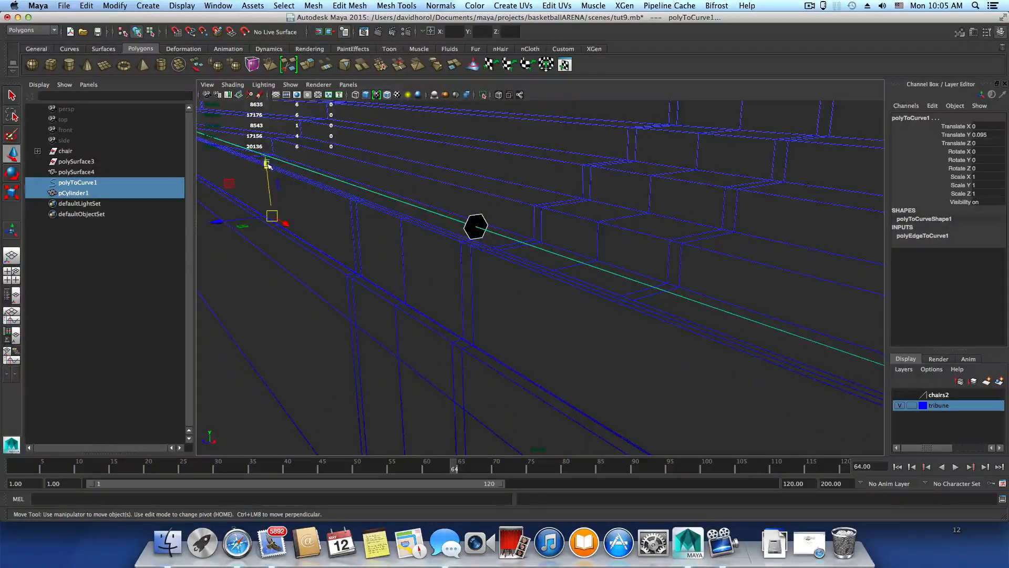
pyautogui.moveTo(267, 164); pyautogui.dragTo(267, 168)
# Switch polySurface4 to face selection and select one narrow face on top of the dividing wall beside the cylinder.
pyautogui.keyDown('alt'); pyautogui.moveTo(388, 227); pyautogui.dragTo(431, 255); pyautogui.keyUp('alt')
pyautogui.scroll(10, 431, 256)
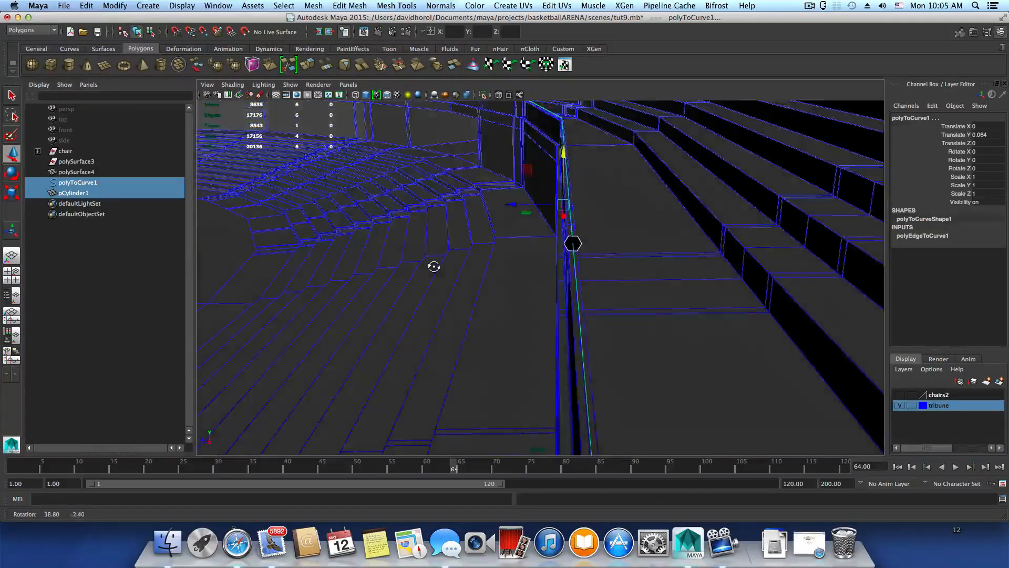
pyautogui.keyDown('alt'); pyautogui.moveTo(590, 286); pyautogui.dragTo(743, 322); pyautogui.keyUp('alt')
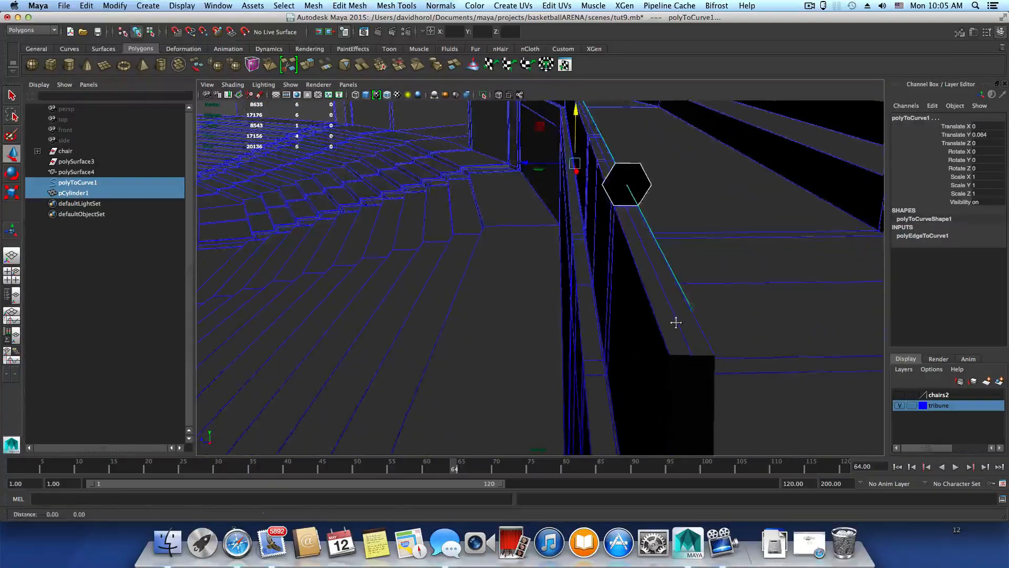
pyautogui.keyDown('alt'); pyautogui.moveTo(677, 323); pyautogui.dragTo(575, 364); pyautogui.keyUp('alt')
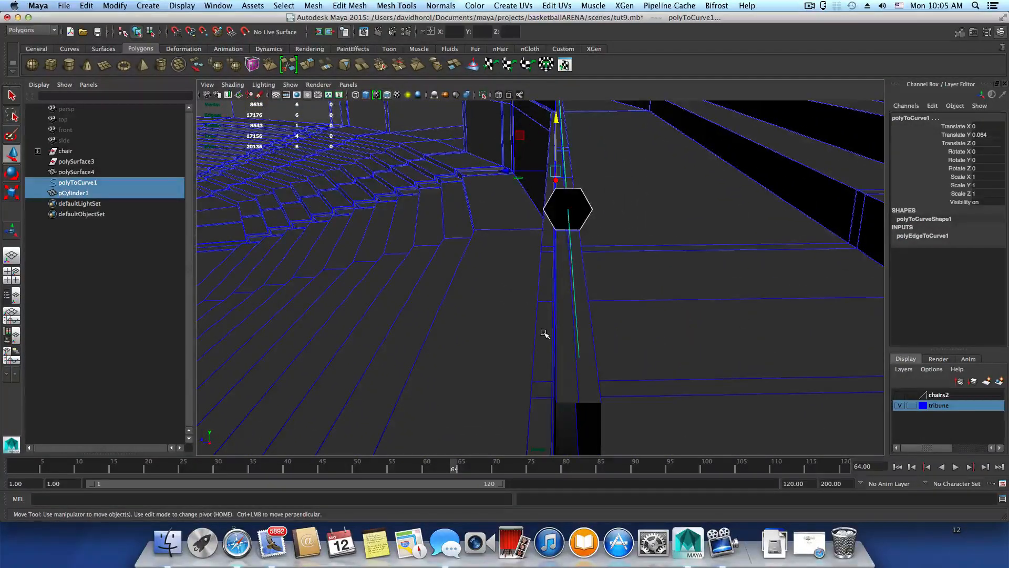
pyautogui.press('F8')
pyautogui.press('F8')
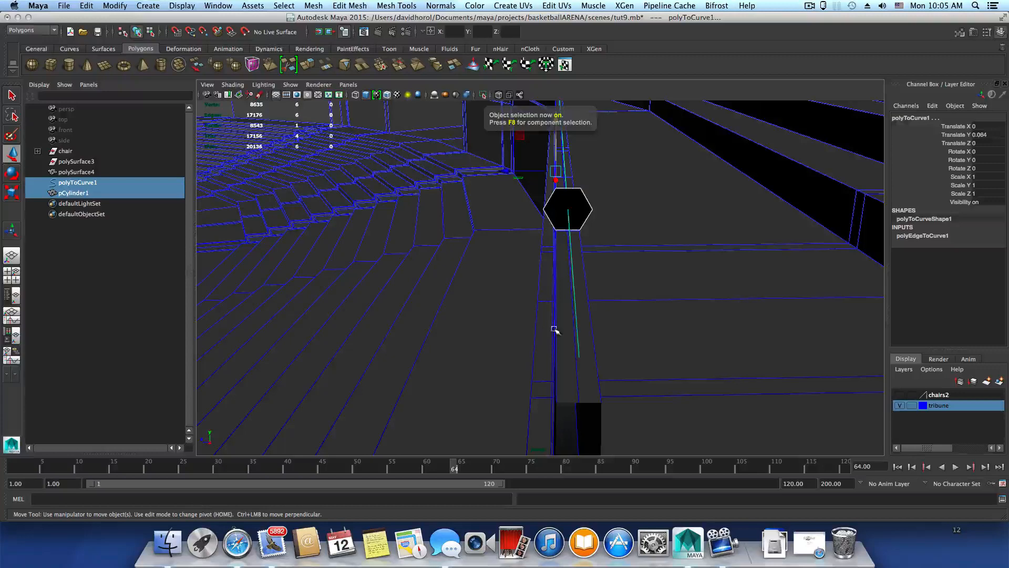
pyautogui.click(560, 323)
pyautogui.rightClick(563, 307)
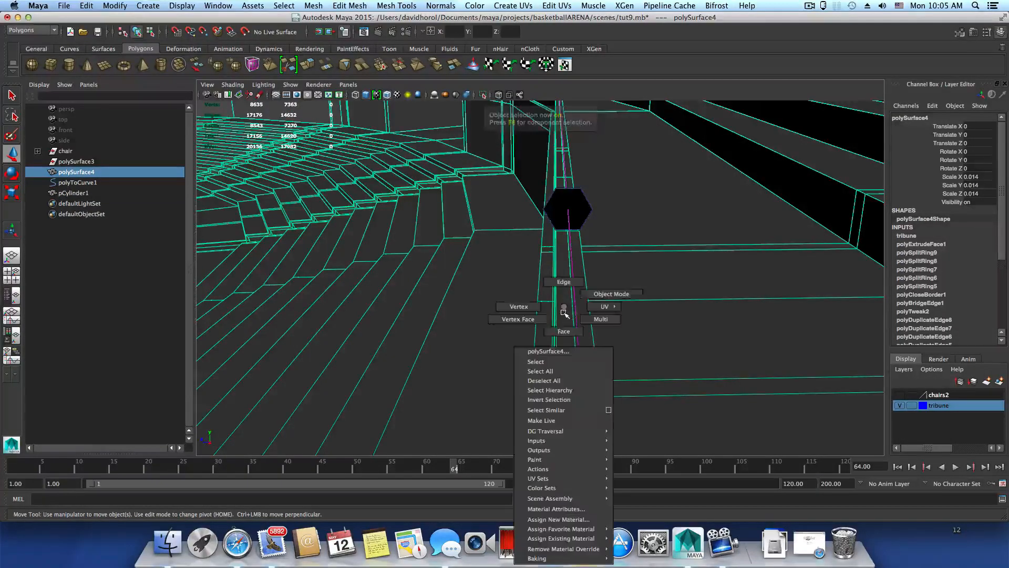
pyautogui.moveTo(564, 313); pyautogui.dragTo(565, 331, button='right')
pyautogui.scroll(5, 563, 339)
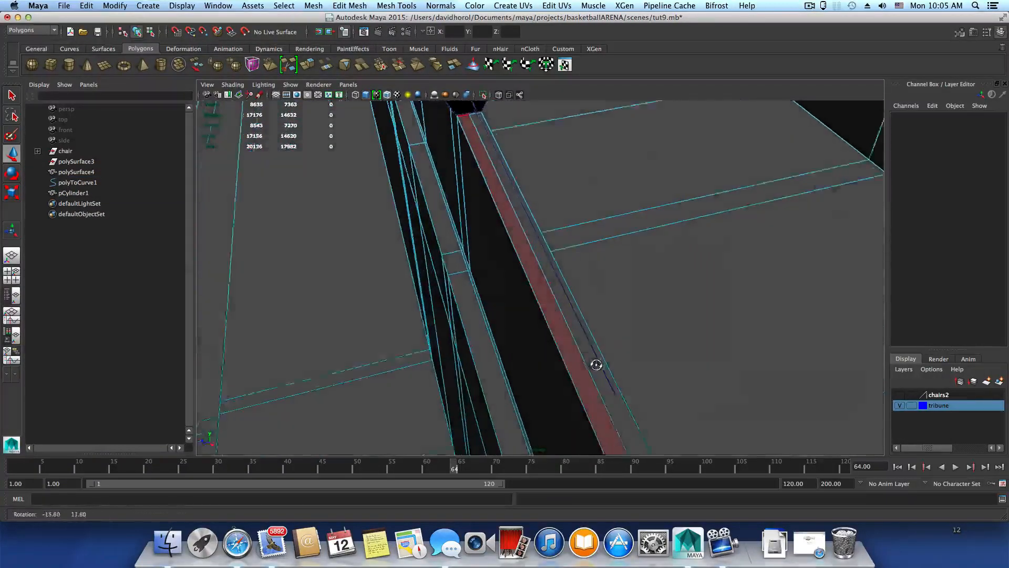
pyautogui.click(563, 339)
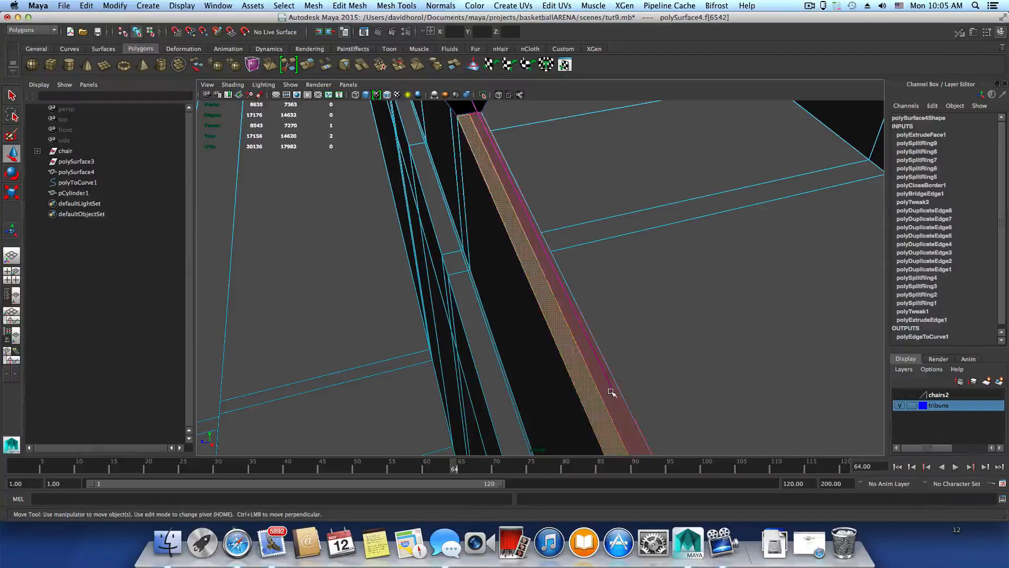
# Select both complete face loops running along the top of the dividing wall.
pyautogui.scroll(-3, 537, 314)
pyautogui.keyDown('shift'); pyautogui.click(492, 136); pyautogui.keyUp('shift')
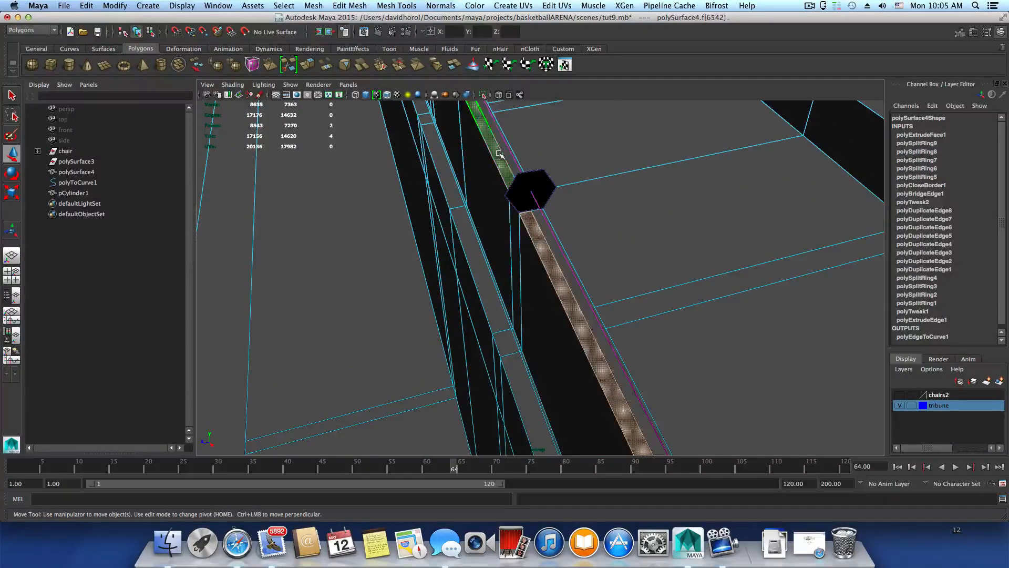
pyautogui.scroll(-4, 566, 342)
pyautogui.keyDown('alt'); pyautogui.moveTo(567, 343); pyautogui.dragTo(516, 338); pyautogui.keyUp('alt')
pyautogui.click(673, 181)
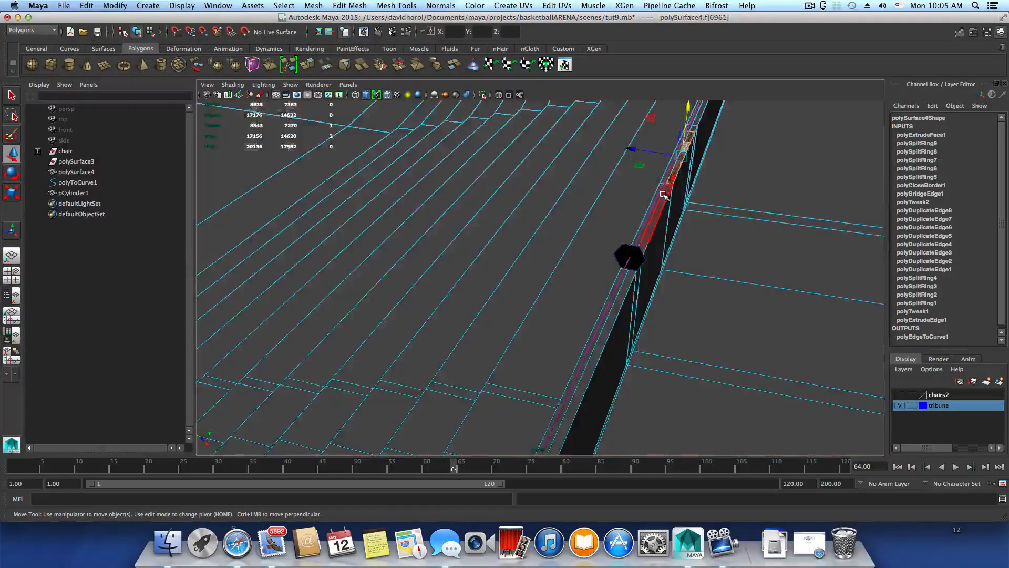
pyautogui.doubleClick(663, 194)
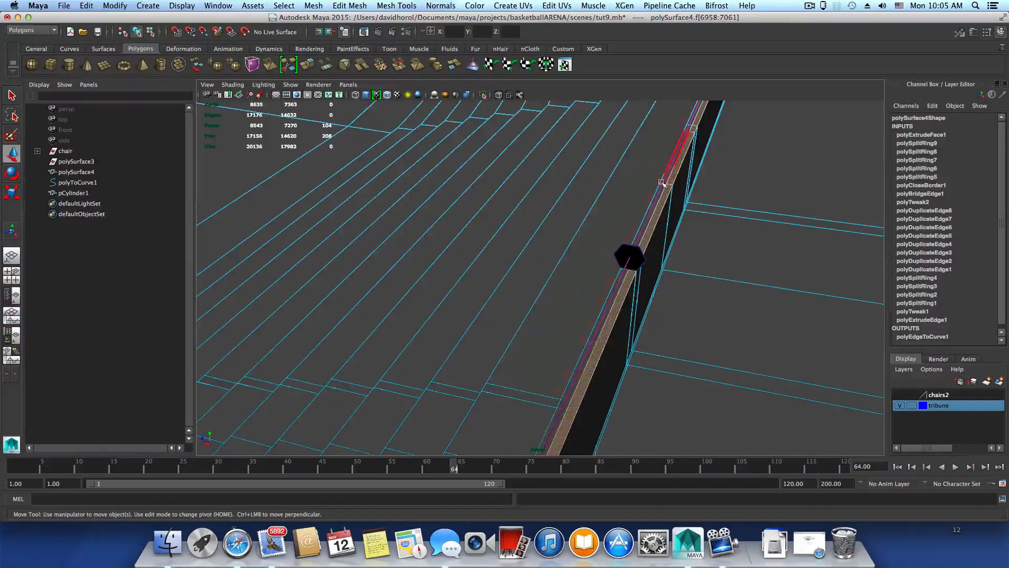
pyautogui.keyDown('shift'); pyautogui.doubleClick(666, 182); pyautogui.keyUp('shift')
# Try deleting the two selected face loops from the wall's top, and undo the deletion.
pyautogui.keyDown('alt'); pyautogui.moveTo(665, 184); pyautogui.dragTo(661, 241); pyautogui.keyUp('alt')
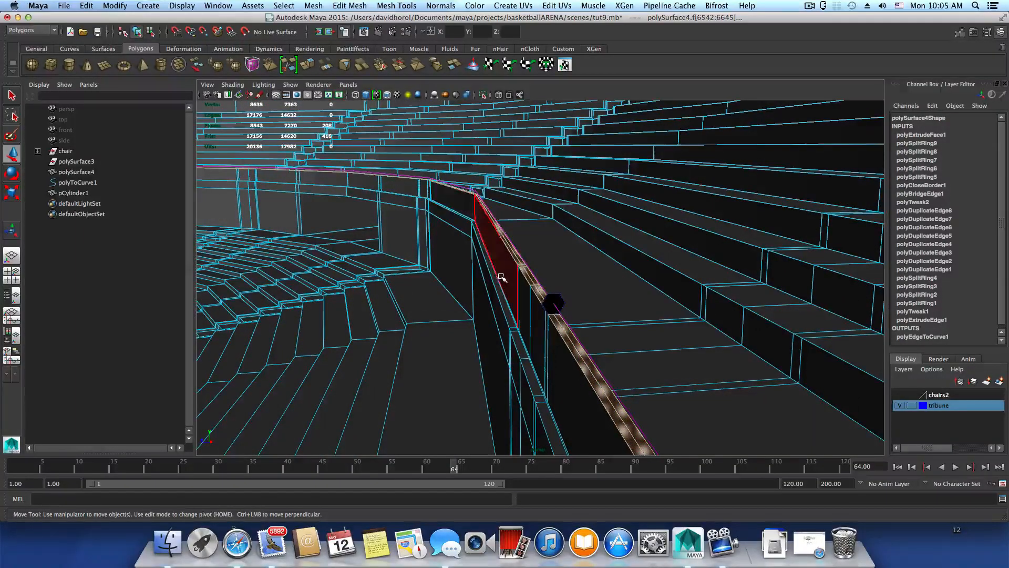
pyautogui.keyDown('alt'); pyautogui.moveTo(589, 299); pyautogui.dragTo(569, 305, button='right'); pyautogui.keyUp('alt')
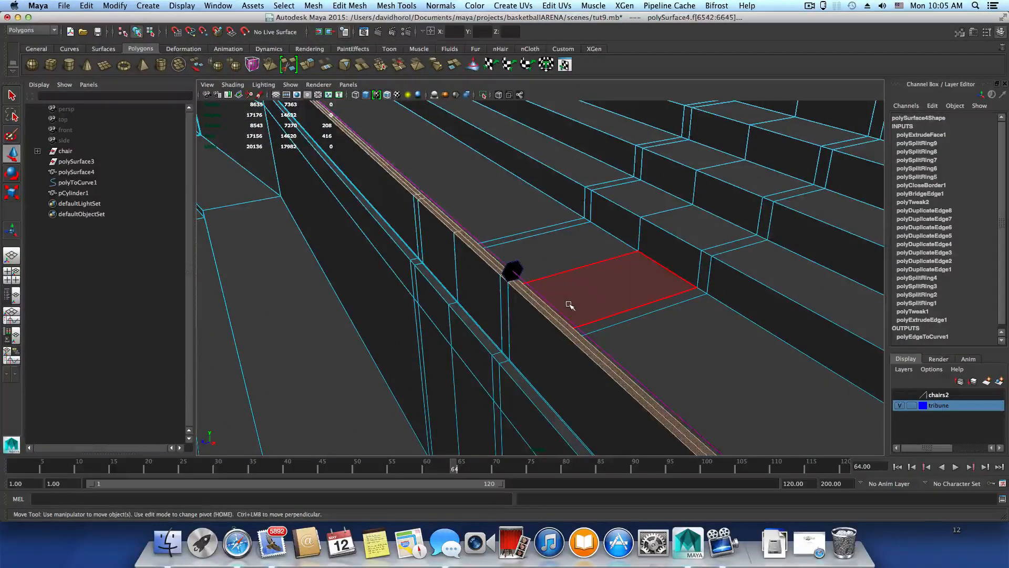
pyautogui.click(571, 307)
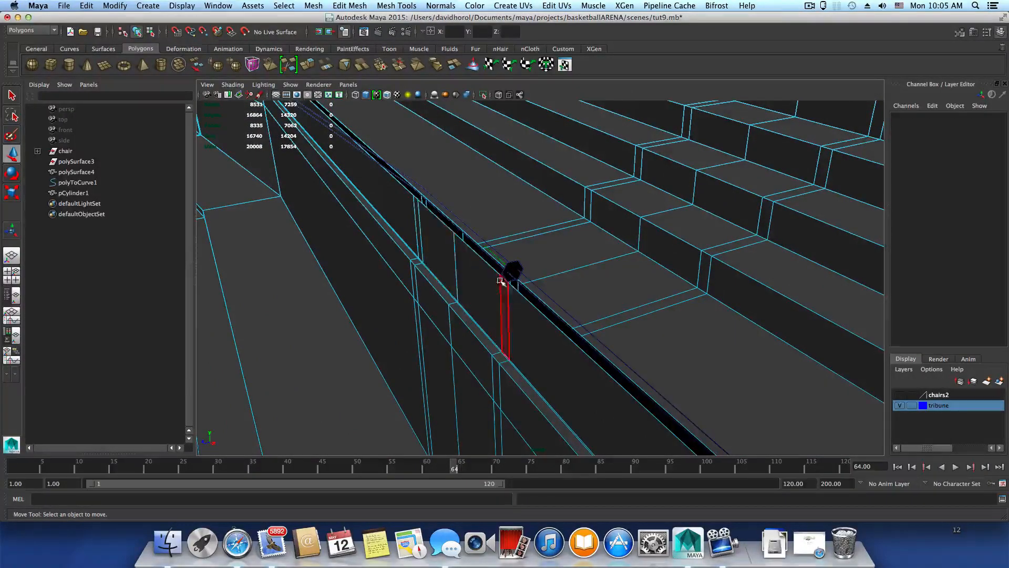
pyautogui.keyDown('alt'); pyautogui.moveTo(439, 207); pyautogui.dragTo(446, 240); pyautogui.keyUp('alt')
pyautogui.keyDown('alt'); pyautogui.moveTo(447, 240); pyautogui.dragTo(556, 291, button='right'); pyautogui.keyUp('alt')
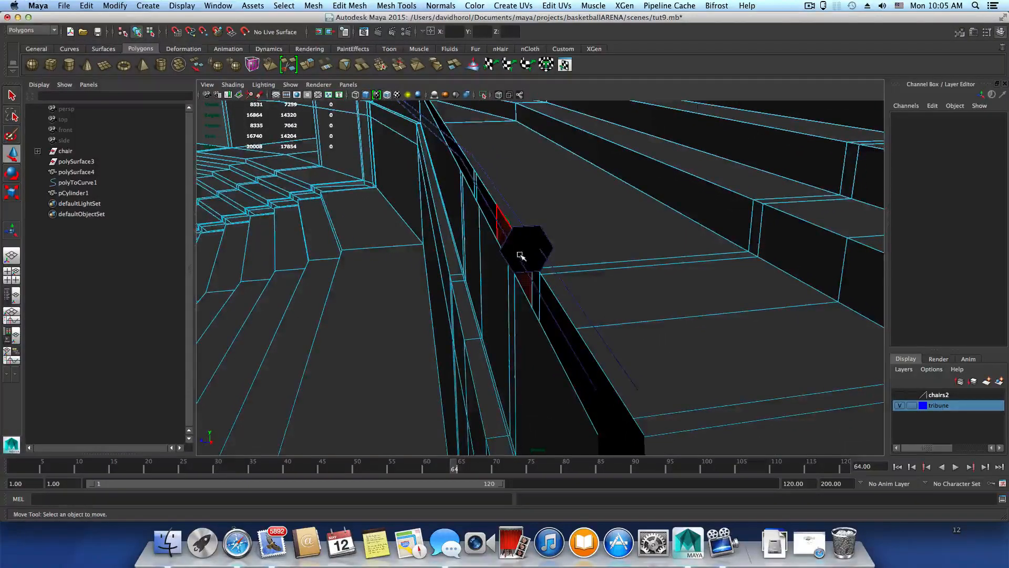
pyautogui.keyDown('alt'); pyautogui.moveTo(518, 254); pyautogui.dragTo(602, 266); pyautogui.keyUp('alt')
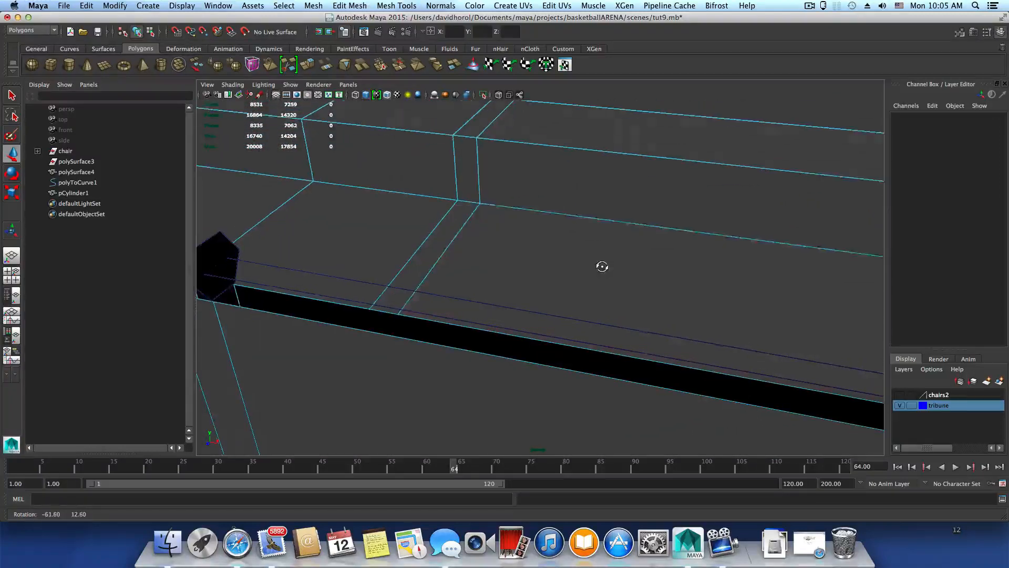
pyautogui.click(209, 257)
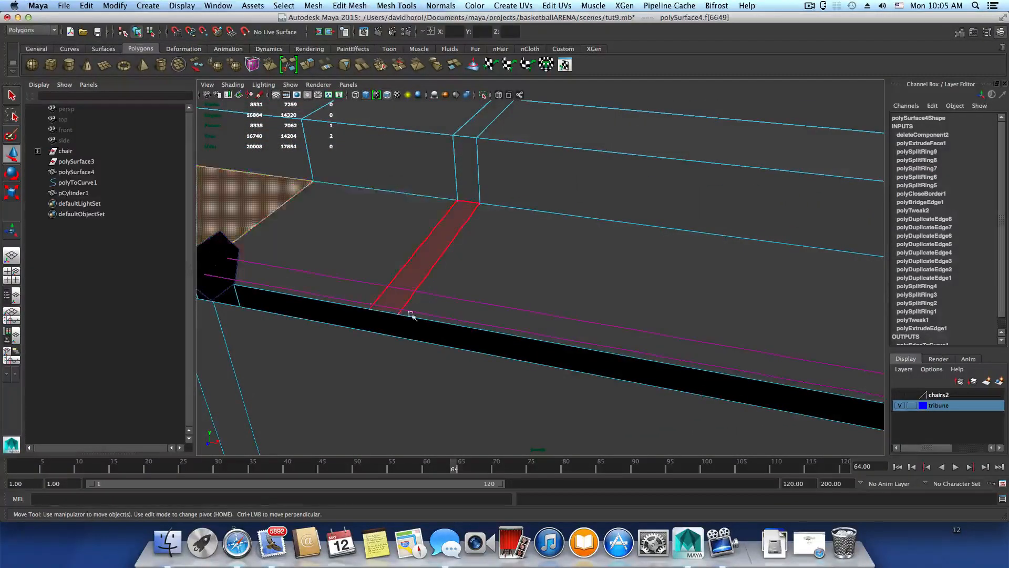
pyautogui.keyDown('alt'); pyautogui.moveTo(413, 316); pyautogui.dragTo(221, 294); pyautogui.keyUp('alt')
pyautogui.hotkey('ctrl', 'z')
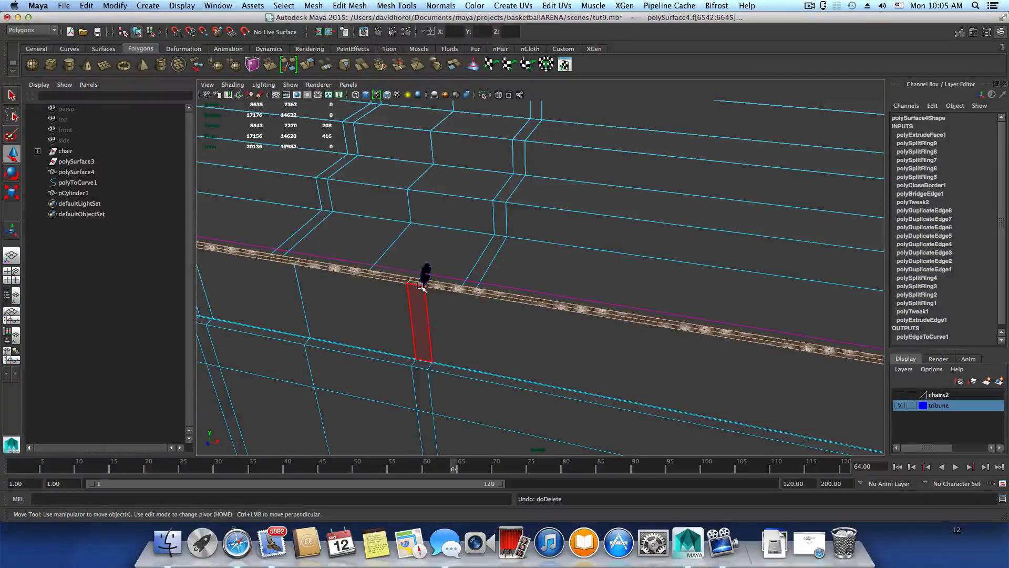
# Return polySurface4 to object selection and delete all construction history in the scene.
pyautogui.keyDown('alt'); pyautogui.moveTo(421, 286); pyautogui.dragTo(448, 323); pyautogui.keyUp('alt')
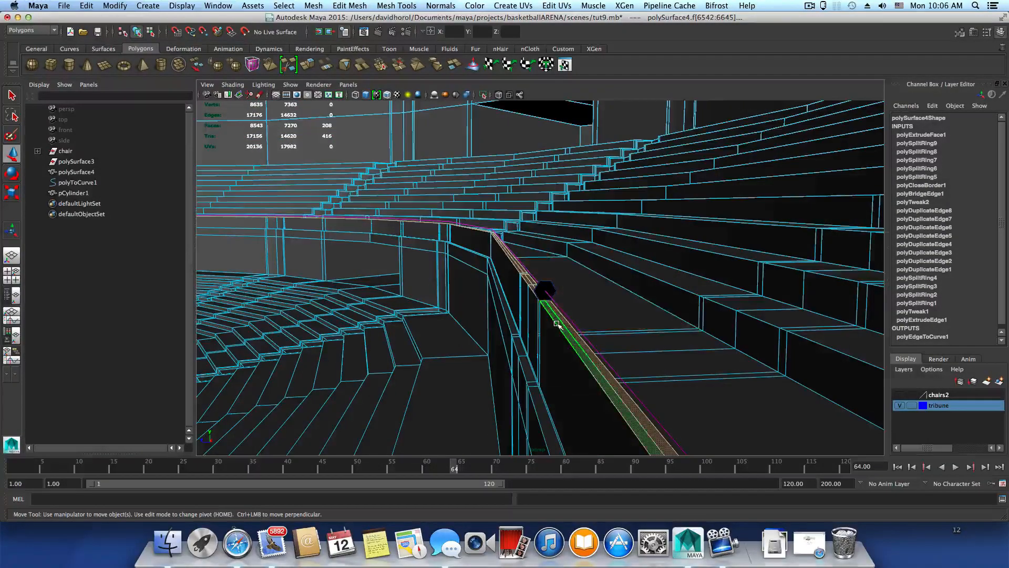
pyautogui.press('F8')
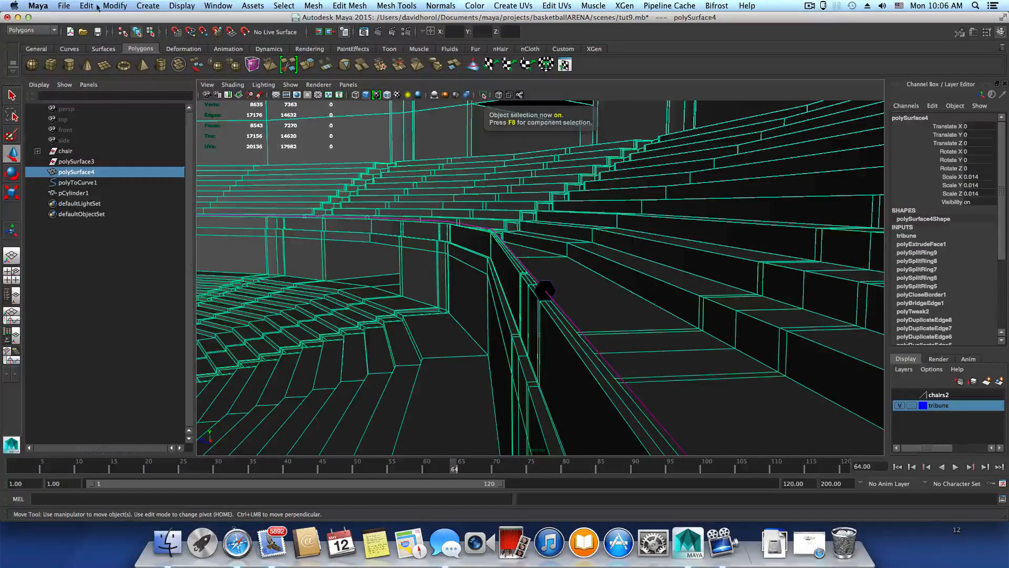
pyautogui.click(87, 5)
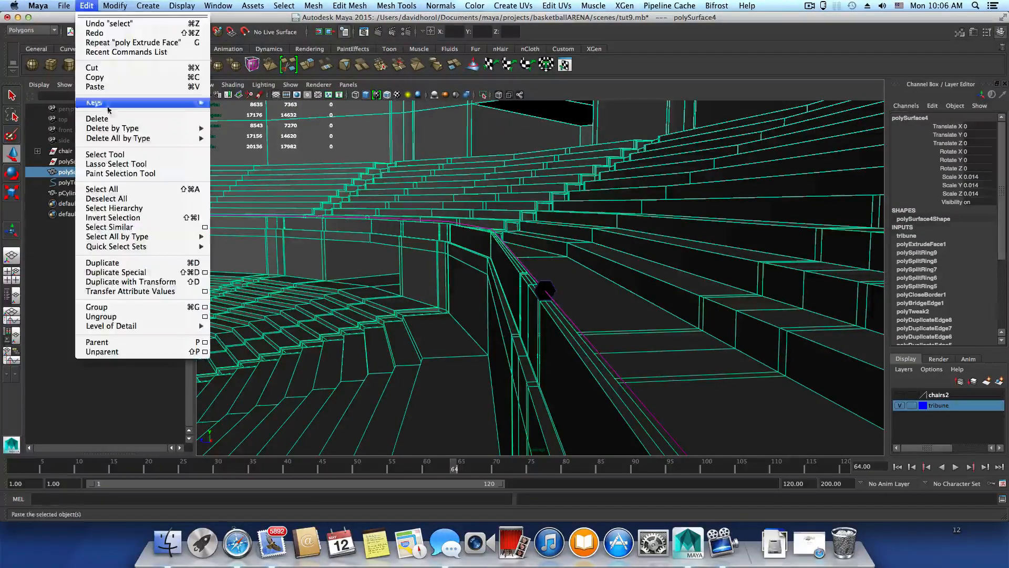
pyautogui.click(232, 145)
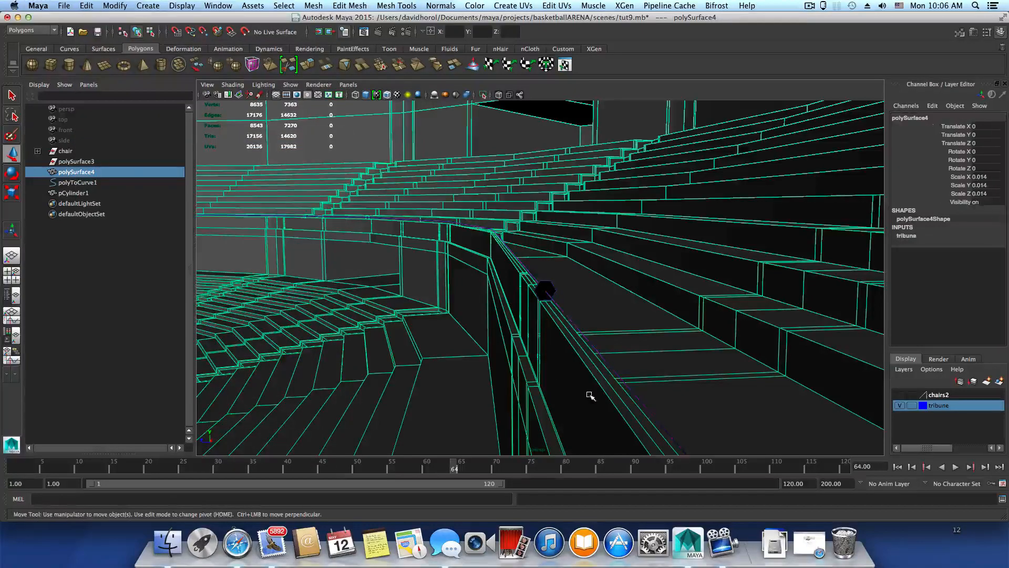
# Inspect the curve running above the wall, and undo the deletion of all construction history.
pyautogui.keyDown('alt'); pyautogui.moveTo(568, 349); pyautogui.dragTo(611, 349); pyautogui.keyUp('alt')
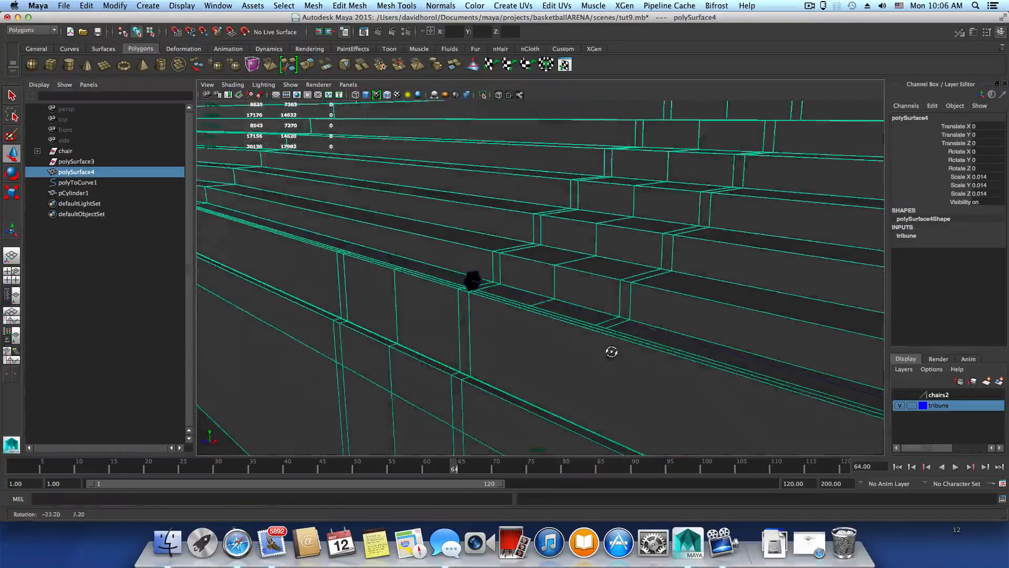
pyautogui.click(559, 305)
pyautogui.moveTo(586, 402)
pyautogui.keyDown('alt'); pyautogui.mouseDown()
pyautogui.moveTo(548, 392)
pyautogui.moveTo(583, 393)
pyautogui.mouseUp(); pyautogui.keyUp('alt')
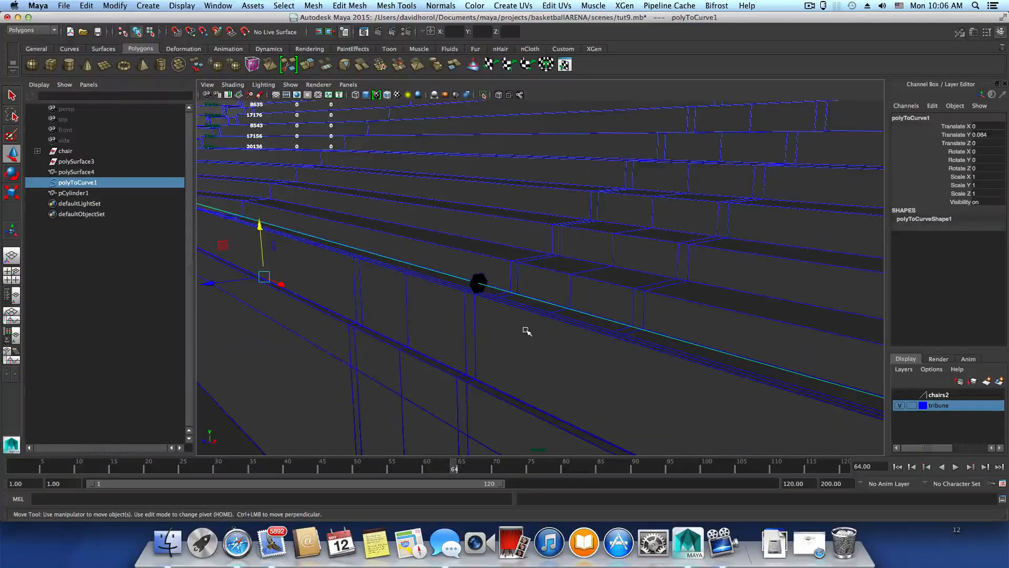
pyautogui.keyDown('alt'); pyautogui.moveTo(531, 349); pyautogui.dragTo(694, 389); pyautogui.keyUp('alt')
pyautogui.keyDown('alt'); pyautogui.moveTo(524, 368); pyautogui.dragTo(547, 356); pyautogui.keyUp('alt')
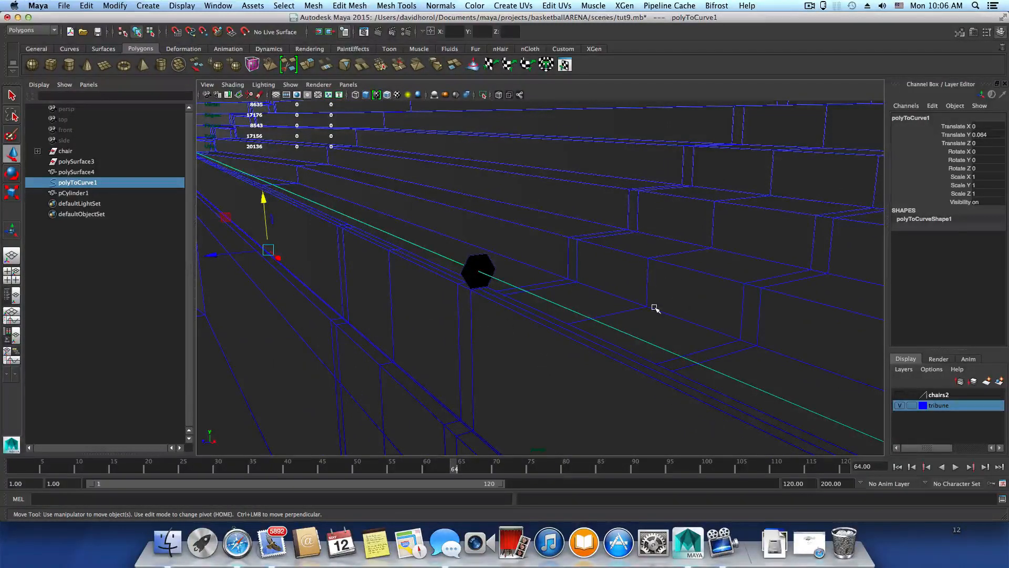
pyautogui.press('z')
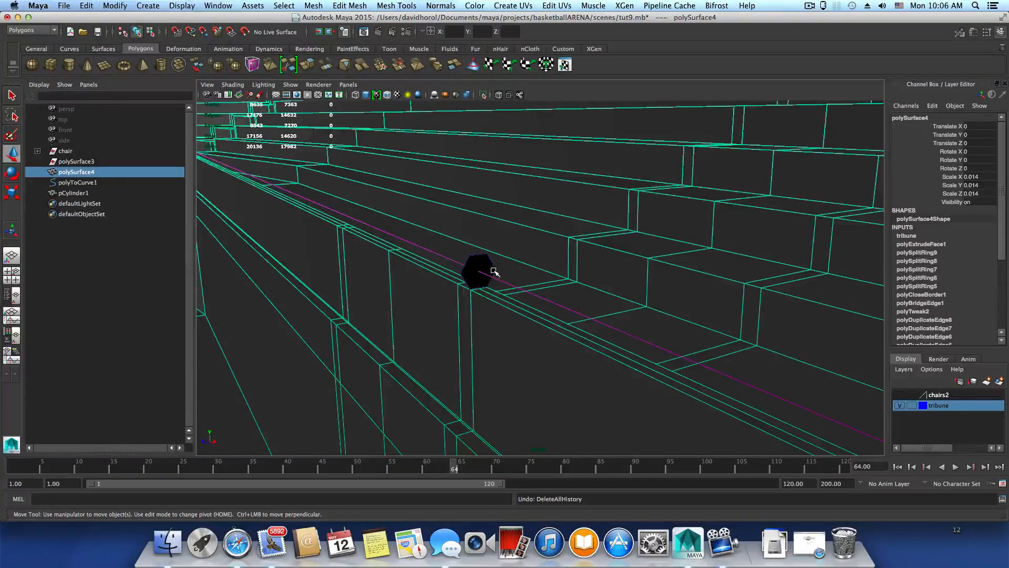
# Expand the chair group in the scene list and delete the construction history of polySurface4 only.
pyautogui.click(529, 293)
pyautogui.click(473, 345)
pyautogui.click(37, 151)
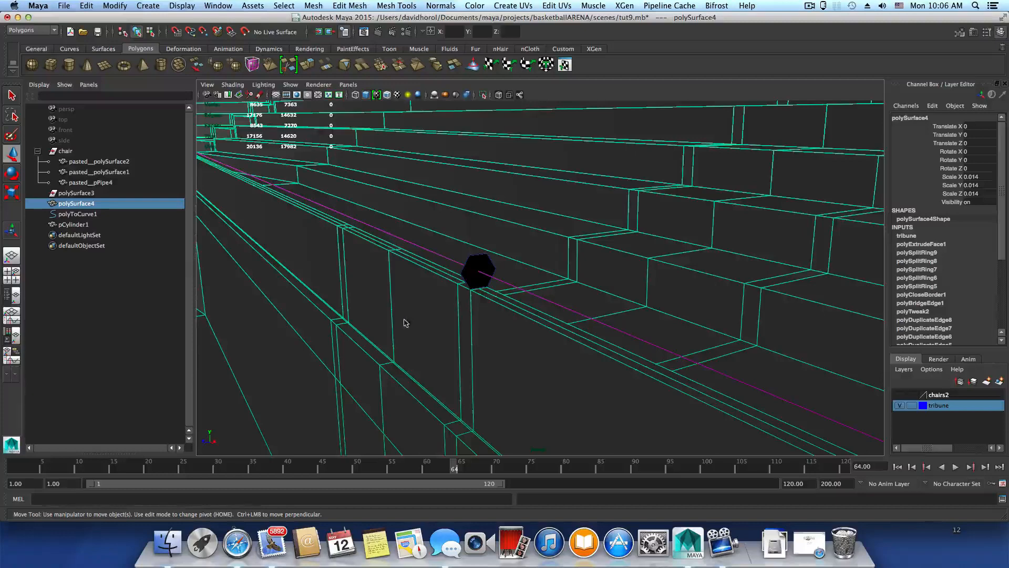
pyautogui.click(86, 6)
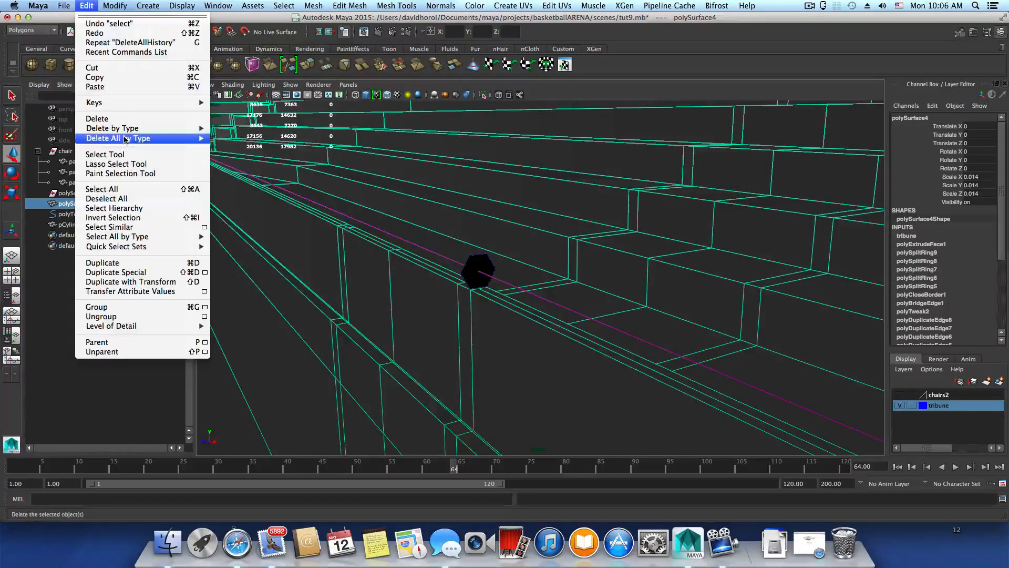
pyautogui.moveTo(125, 138)
pyautogui.click(236, 138)
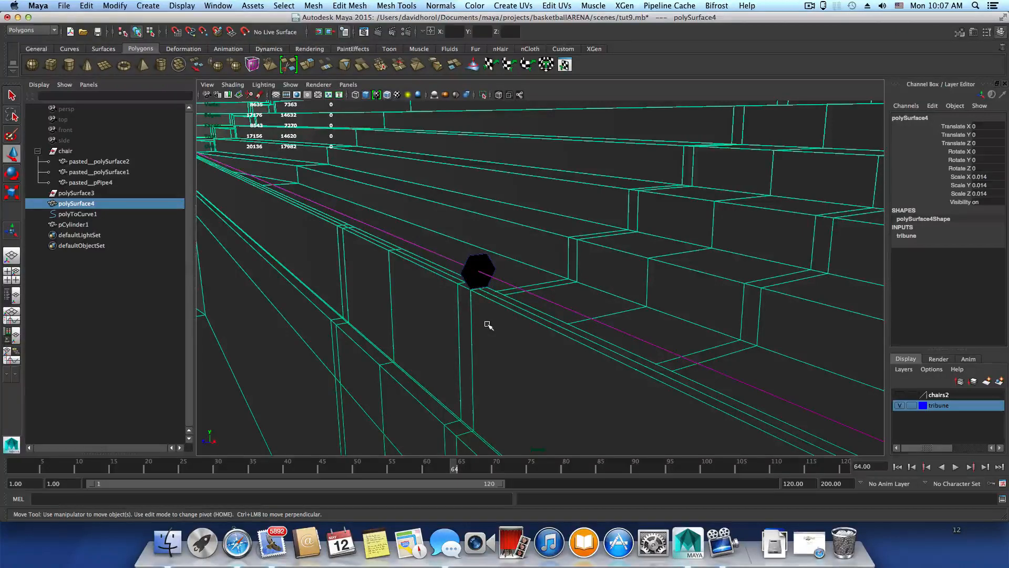
# Check the inputs of the curve above the wall, and delete the history of polySurface4 once more.
pyautogui.click(439, 255)
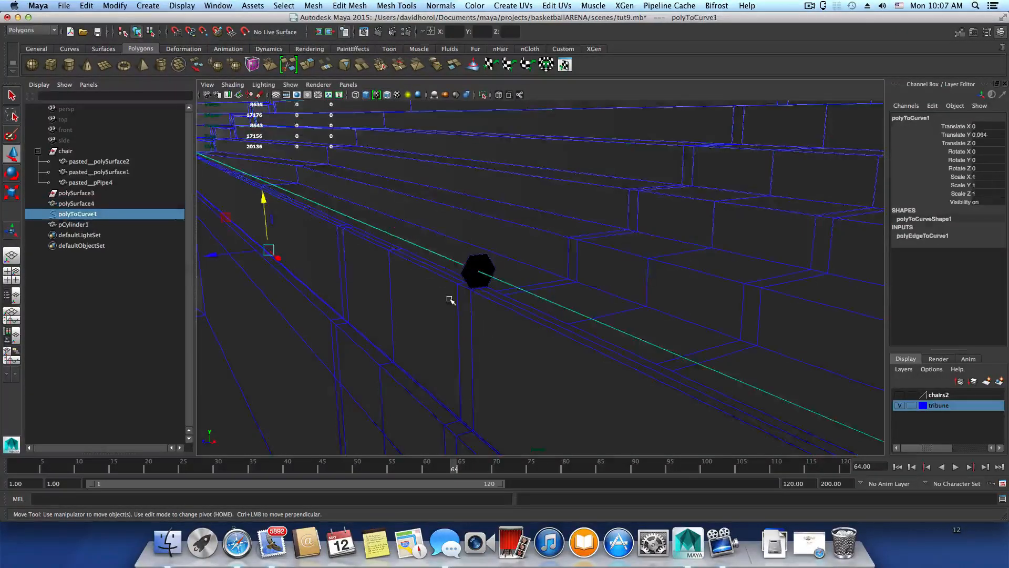
pyautogui.click(435, 279)
pyautogui.click(88, 6)
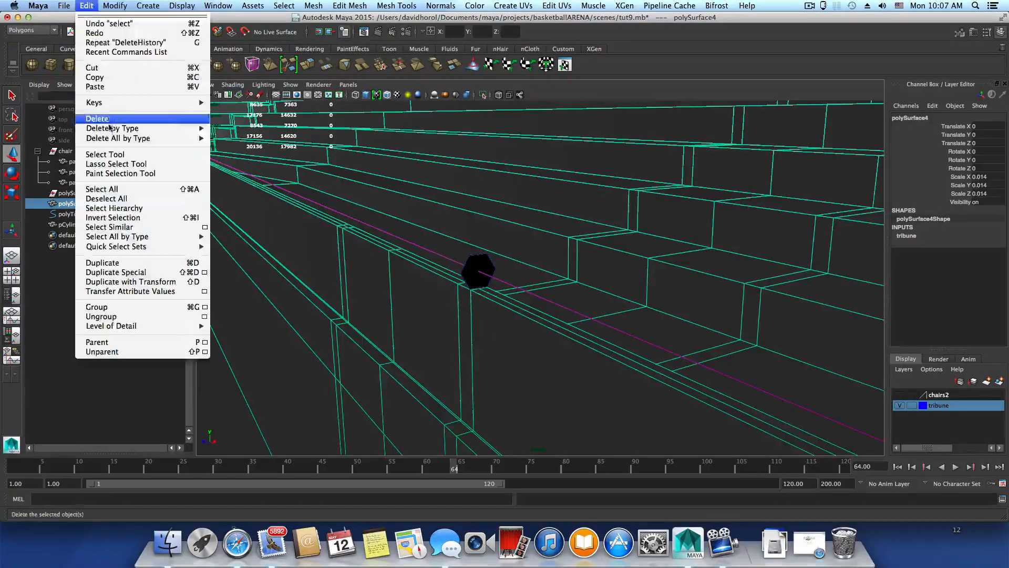
pyautogui.moveTo(123, 128)
pyautogui.click(232, 134)
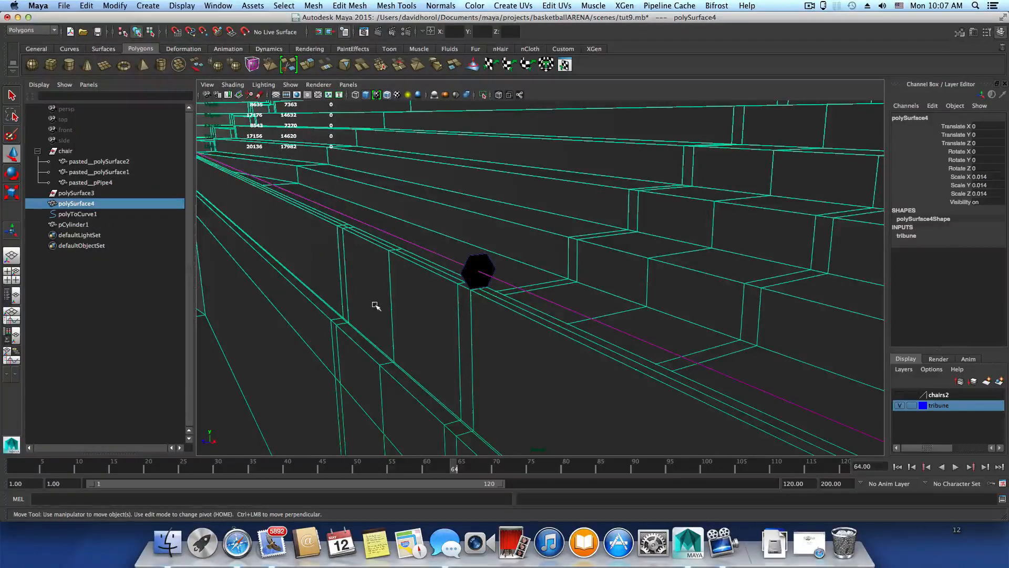
# Switch polySurface4 to face selection and select both complete face loops along the top of the dividing wall.
pyautogui.keyDown('alt'); pyautogui.moveTo(437, 272); pyautogui.dragTo(530, 319); pyautogui.keyUp('alt')
pyautogui.rightClick(530, 319)
pyautogui.moveTo(531, 332); pyautogui.dragTo(531, 333, button='right')
pyautogui.click(551, 300)
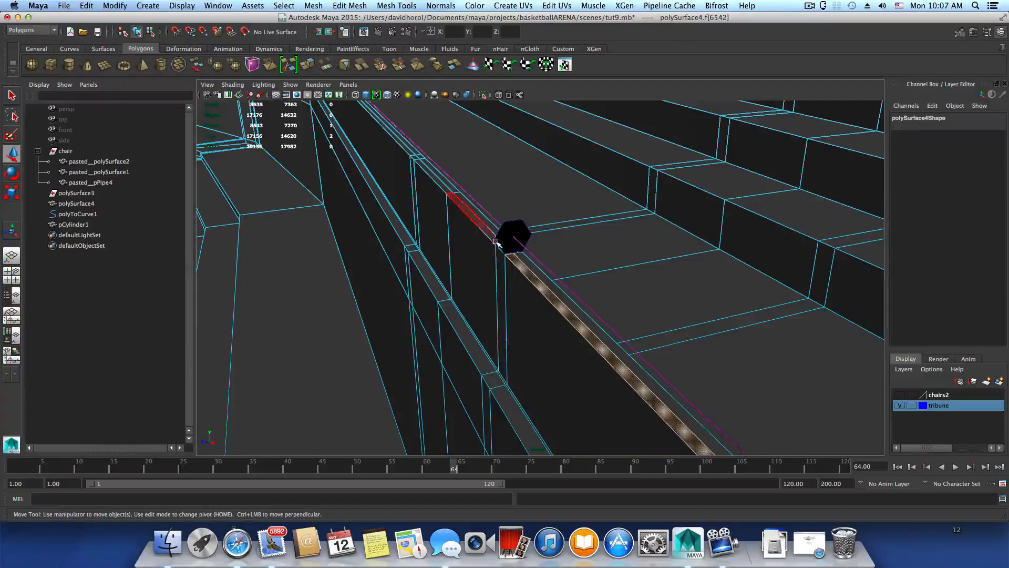
pyautogui.keyDown('shift'); pyautogui.doubleClick(496, 240); pyautogui.keyUp('shift')
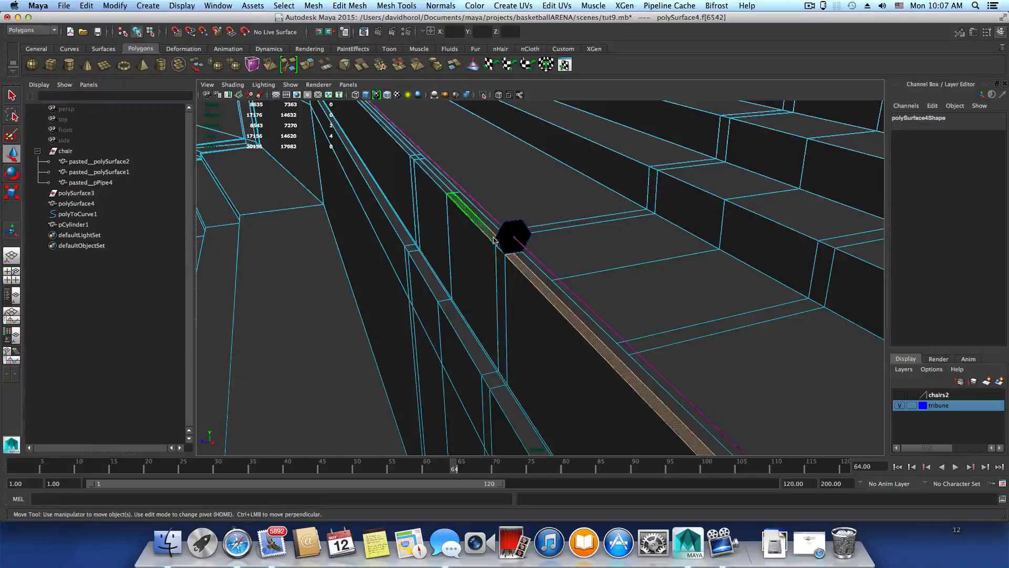
pyautogui.keyDown('shift'); pyautogui.doubleClick(448, 191); pyautogui.keyUp('shift')
pyautogui.keyDown('shift'); pyautogui.click(487, 223); pyautogui.keyUp('shift')
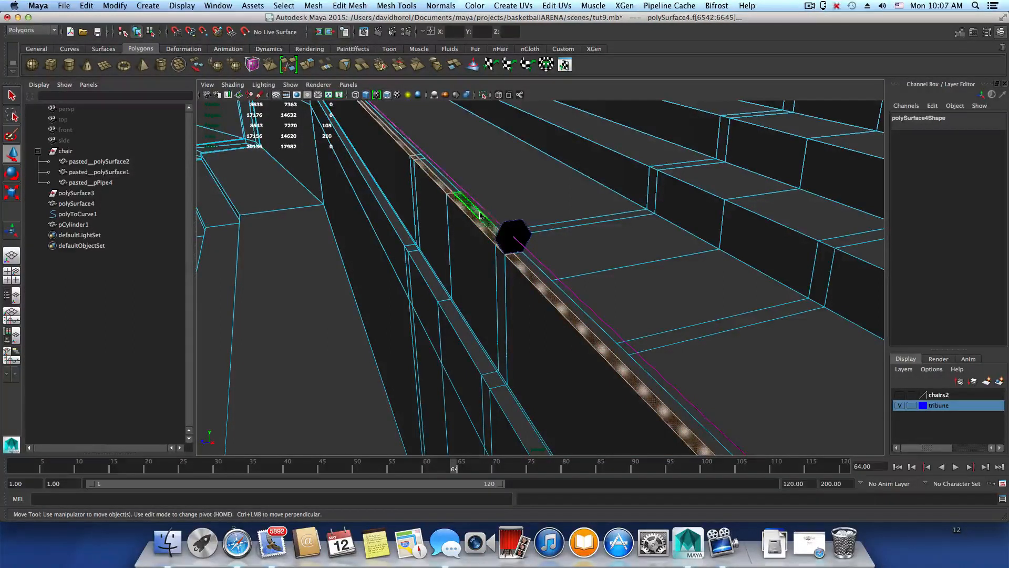
pyautogui.keyDown('shift'); pyautogui.doubleClick(448, 186); pyautogui.keyUp('shift')
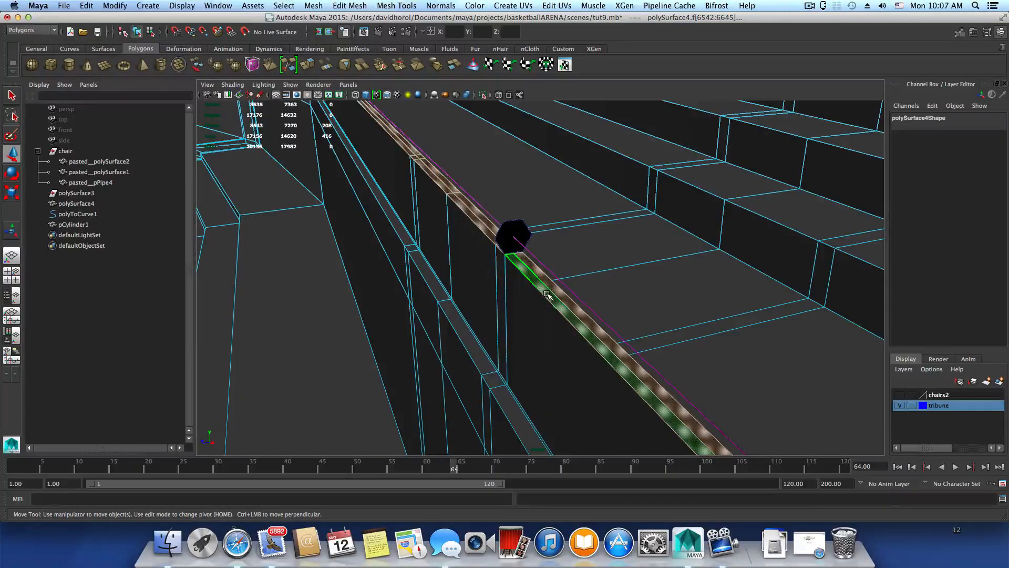
# Try deleting the wall's two top face loops while the curve still depends on the mesh, and undo it.
pyautogui.press('Delete')
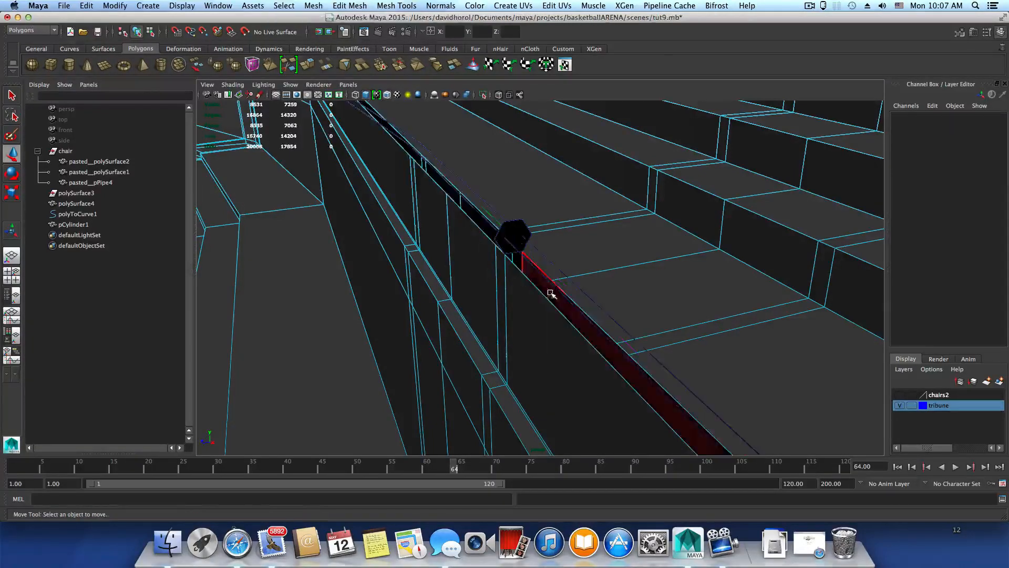
pyautogui.keyDown('alt'); pyautogui.moveTo(529, 290); pyautogui.dragTo(496, 279); pyautogui.keyUp('alt')
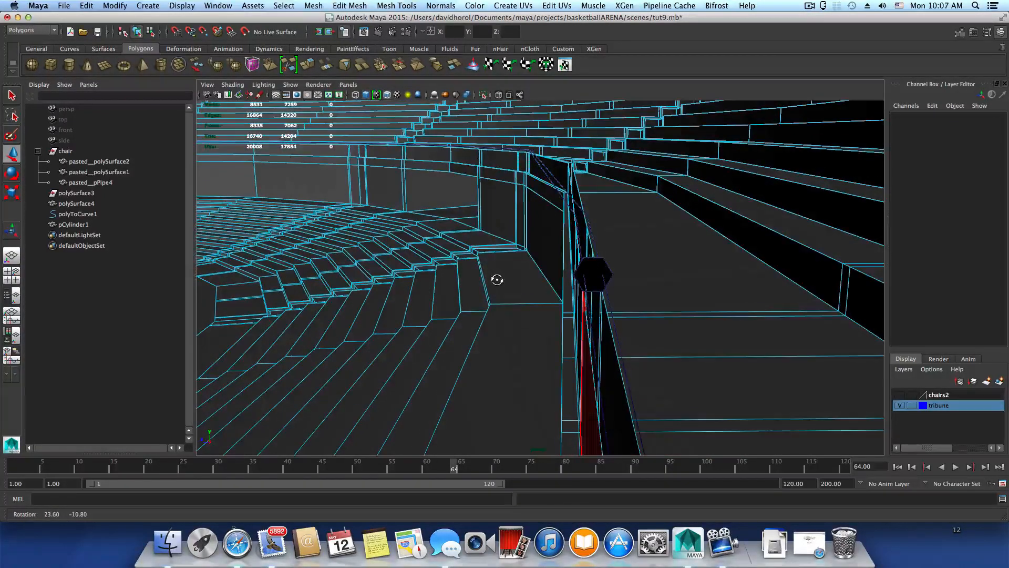
pyautogui.hotkey('ctrl', 'z')
pyautogui.keyDown('alt'); pyautogui.moveTo(578, 301); pyautogui.dragTo(600, 320); pyautogui.keyUp('alt')
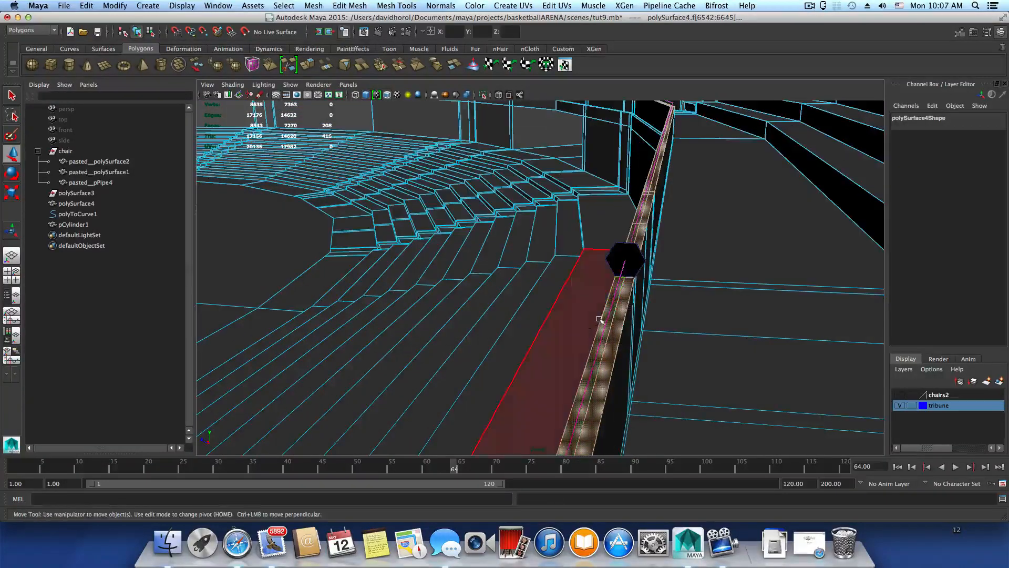
# Duplicate the path curve polyToCurve1 in object selection and delete the original curve.
pyautogui.press('F8')
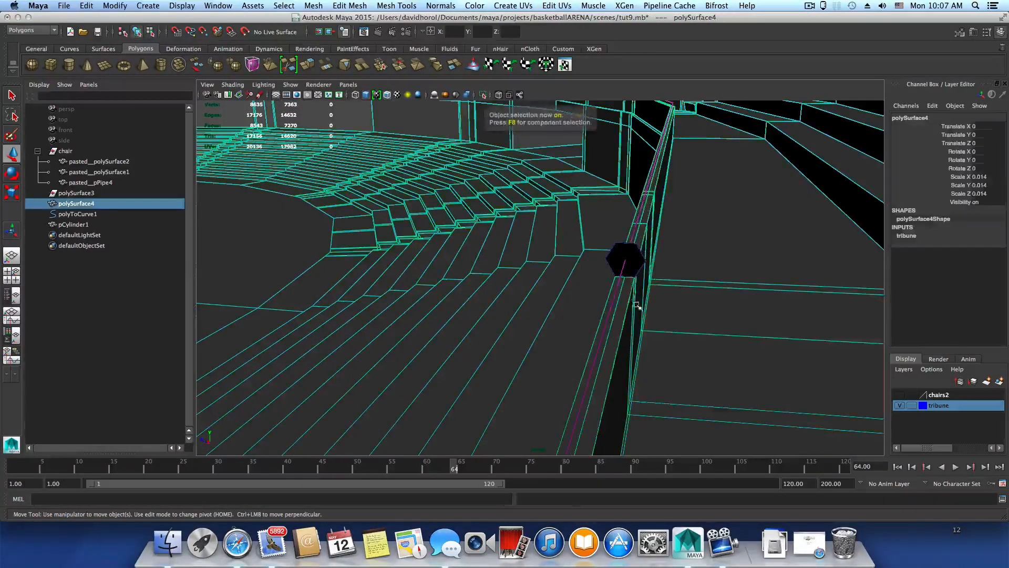
pyautogui.click(616, 284)
pyautogui.keyDown('alt'); pyautogui.moveTo(618, 283); pyautogui.dragTo(547, 324); pyautogui.keyUp('alt')
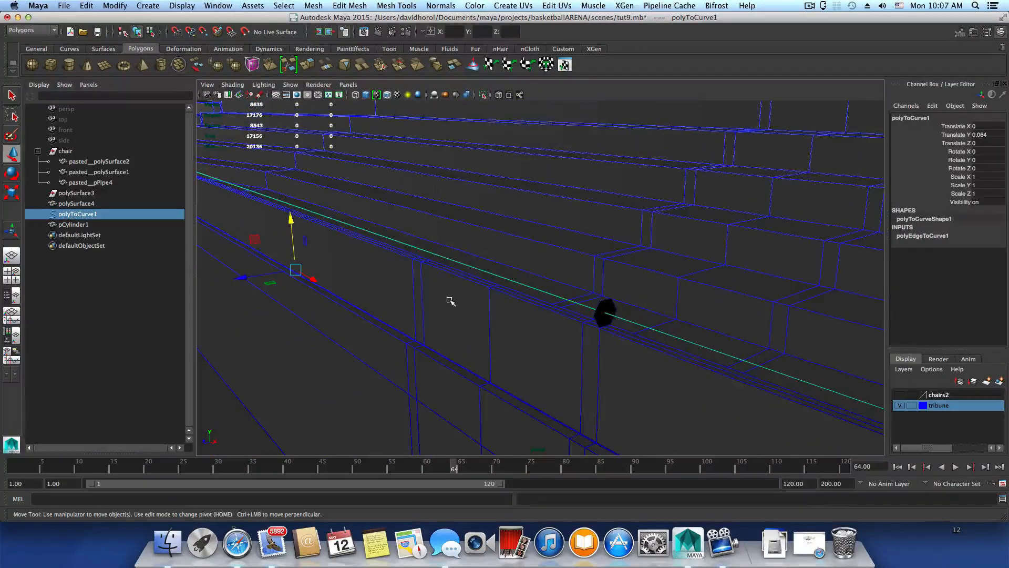
pyautogui.hotkey('ctrl', 'd')
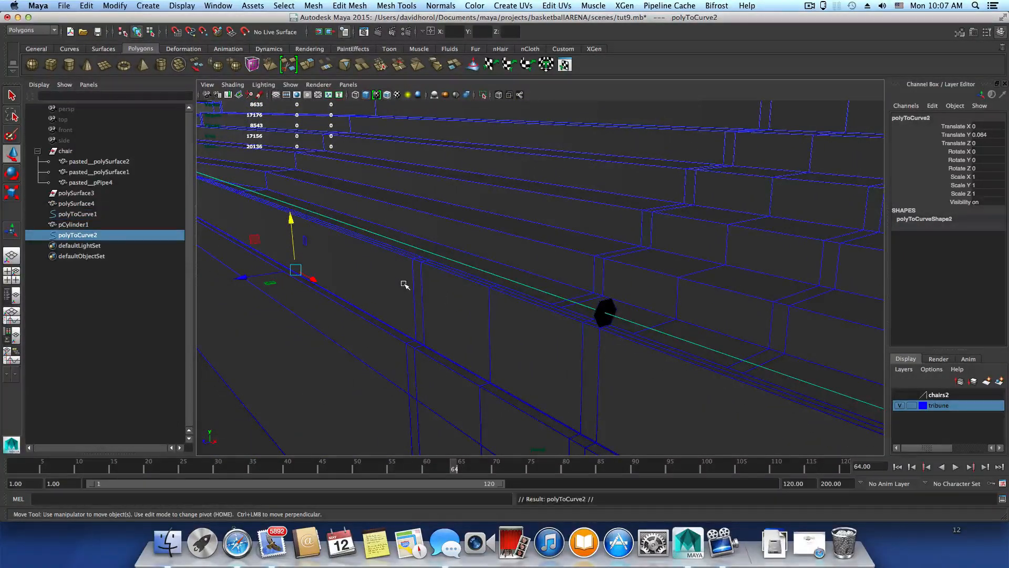
pyautogui.click(64, 215)
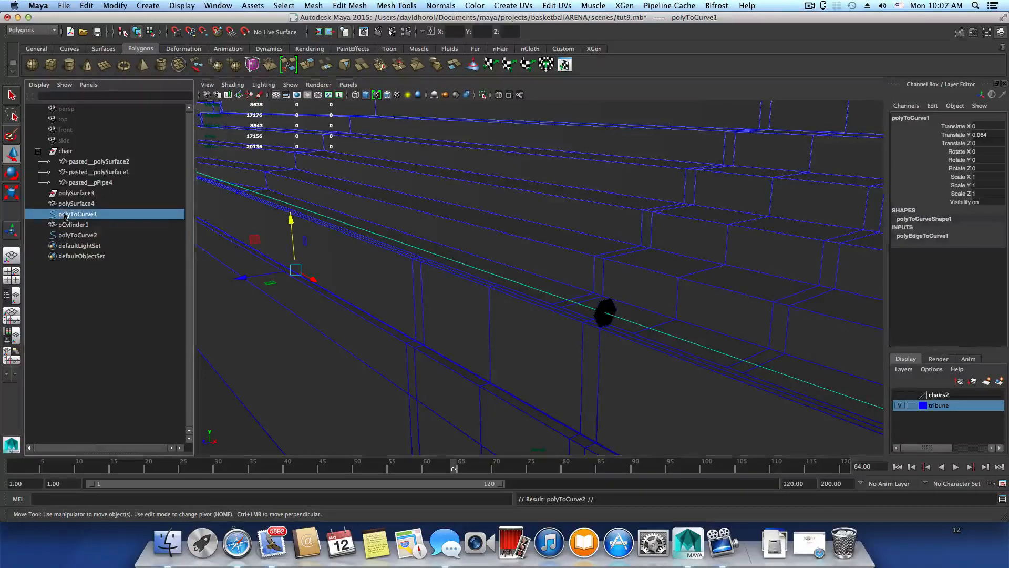
pyautogui.press('Delete')
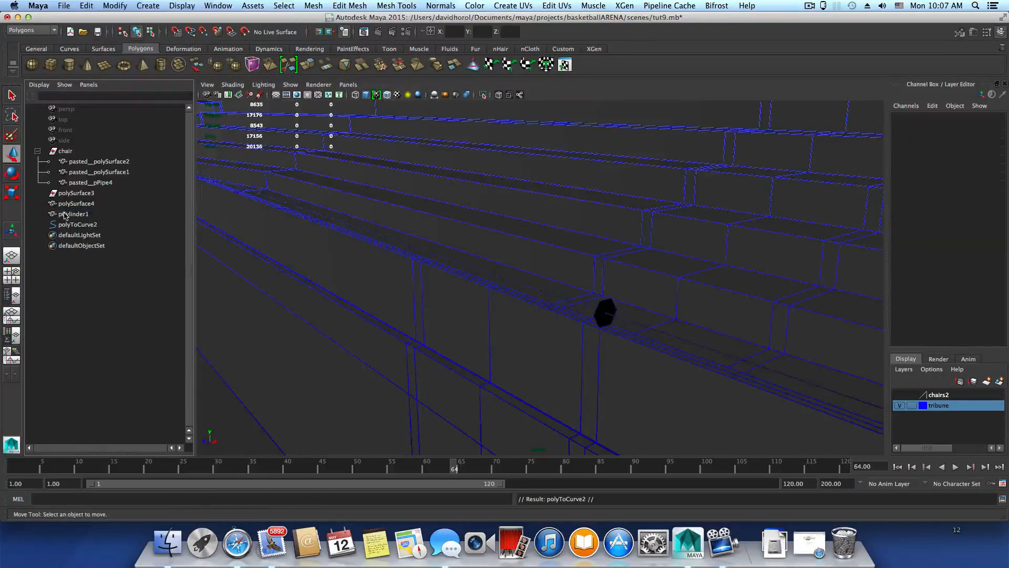
# Delete the two face loops along the wall's top from polySurface4 and inspect the opened wall edge.
pyautogui.click(607, 360)
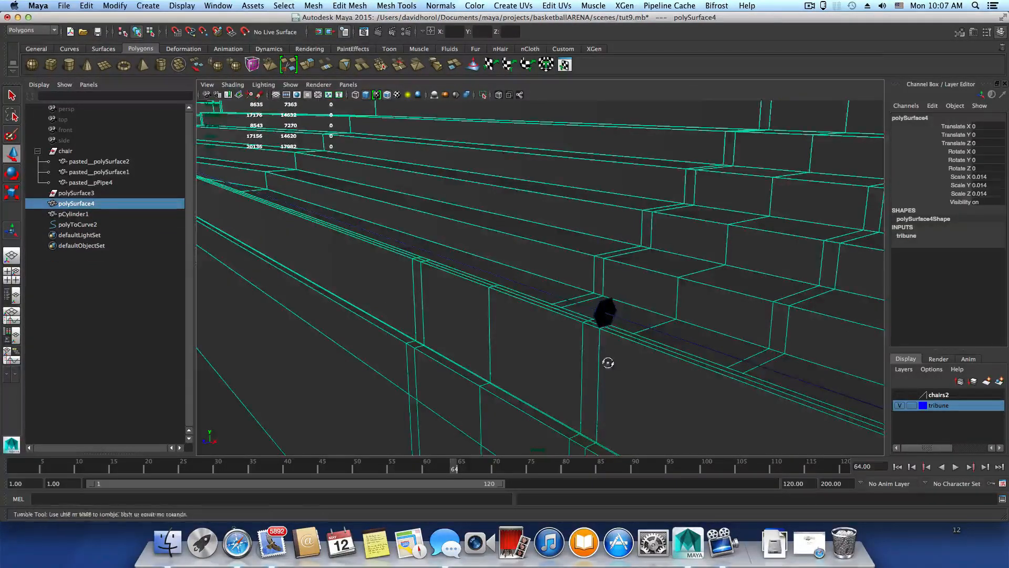
pyautogui.keyDown('alt'); pyautogui.moveTo(606, 361); pyautogui.dragTo(572, 365); pyautogui.keyUp('alt')
pyautogui.keyDown('alt'); pyautogui.moveTo(572, 365); pyautogui.dragTo(486, 338, button='middle'); pyautogui.keyUp('alt')
pyautogui.rightClick(587, 359)
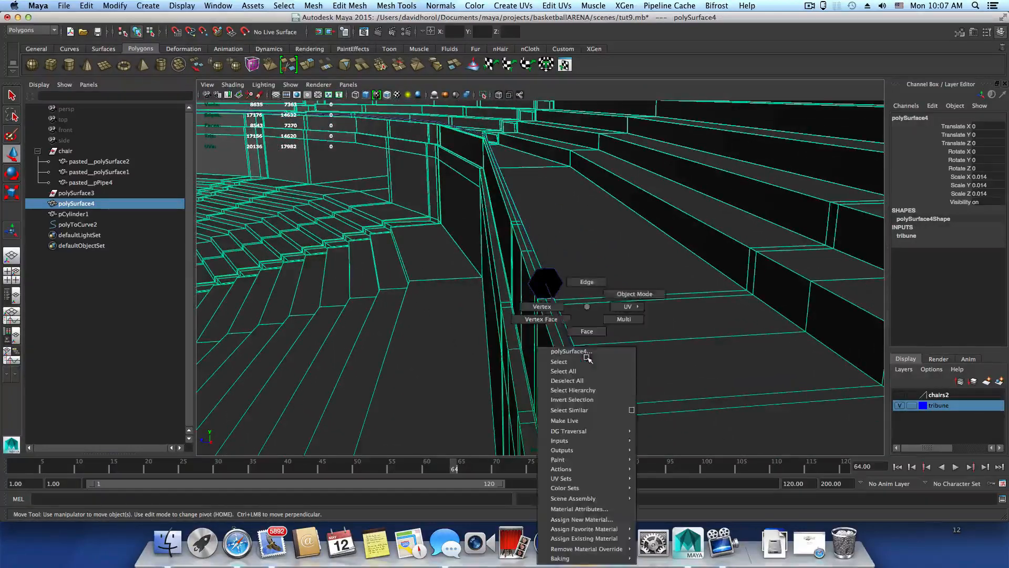
pyautogui.moveTo(593, 315); pyautogui.dragTo(597, 333, button='right')
pyautogui.doubleClick(560, 351)
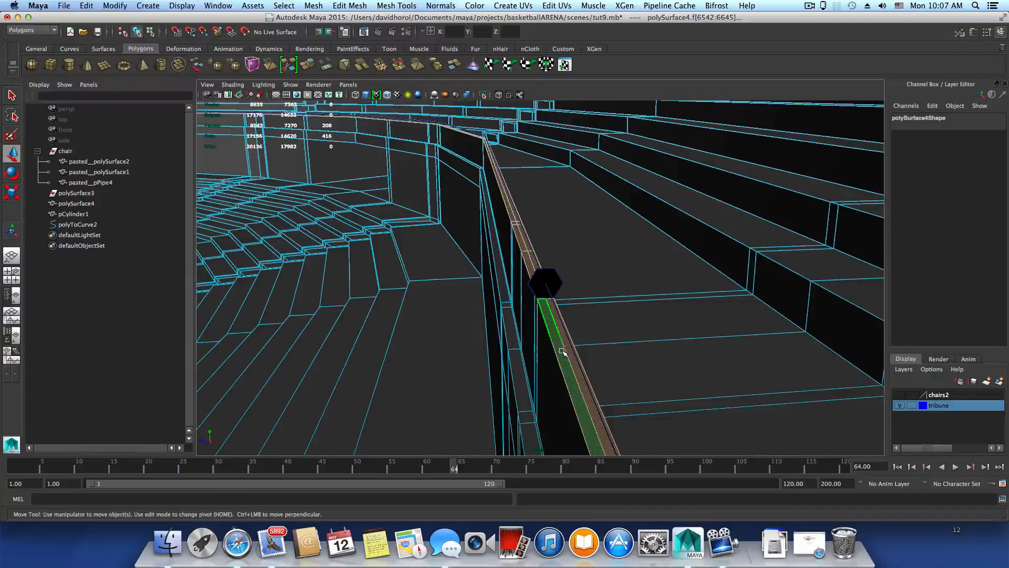
pyautogui.press('Delete')
pyautogui.keyDown('alt'); pyautogui.moveTo(564, 356); pyautogui.dragTo(590, 376); pyautogui.keyUp('alt')
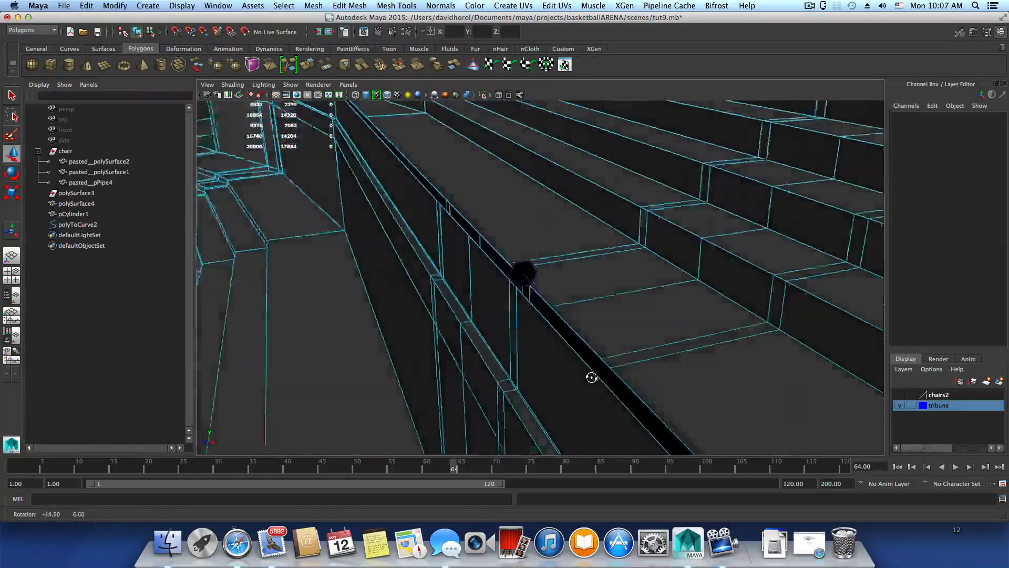
pyautogui.keyDown('alt'); pyautogui.moveTo(590, 377); pyautogui.dragTo(281, 333, button='right'); pyautogui.keyUp('alt')
pyautogui.keyDown('alt'); pyautogui.moveTo(281, 333); pyautogui.dragTo(476, 256); pyautogui.keyUp('alt')
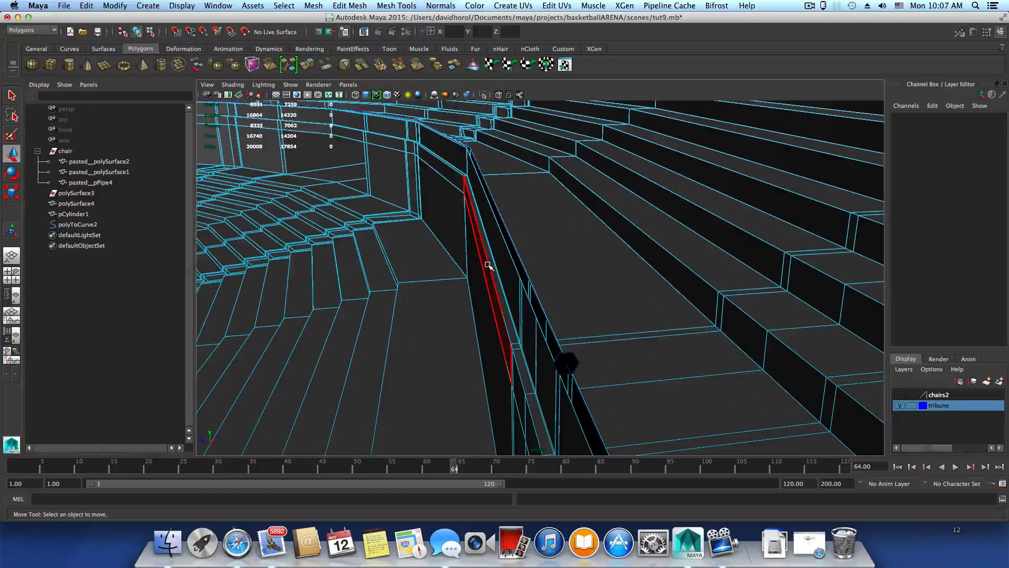
# Switch to object selection and select the hexagonal cylinder profile pCylinder1 together with the path curve polyToCurve2.
pyautogui.press('F8')
pyautogui.click(545, 322)
pyautogui.click(567, 361)
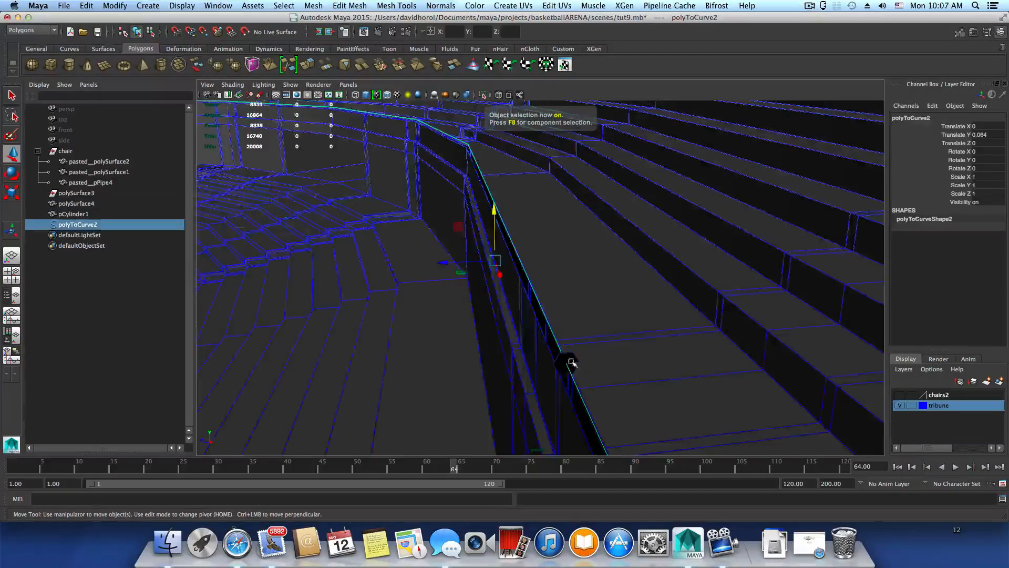
pyautogui.keyDown('alt'); pyautogui.moveTo(568, 360); pyautogui.dragTo(591, 413); pyautogui.keyUp('alt')
pyautogui.keyDown('alt'); pyautogui.moveTo(556, 388); pyautogui.dragTo(543, 366); pyautogui.keyUp('alt')
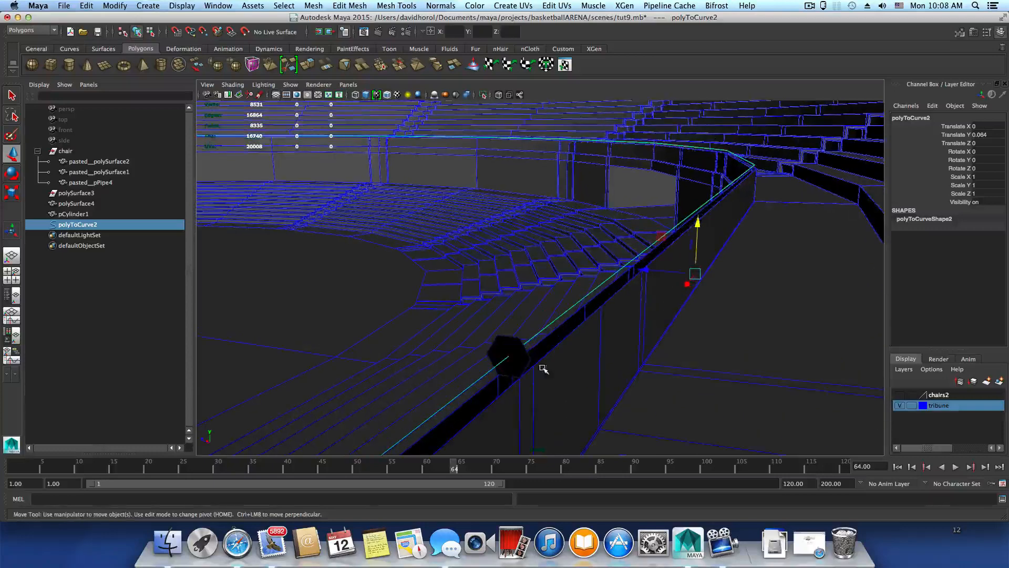
pyautogui.click(528, 367)
pyautogui.keyDown('shift'); pyautogui.click(476, 383); pyautogui.keyUp('shift')
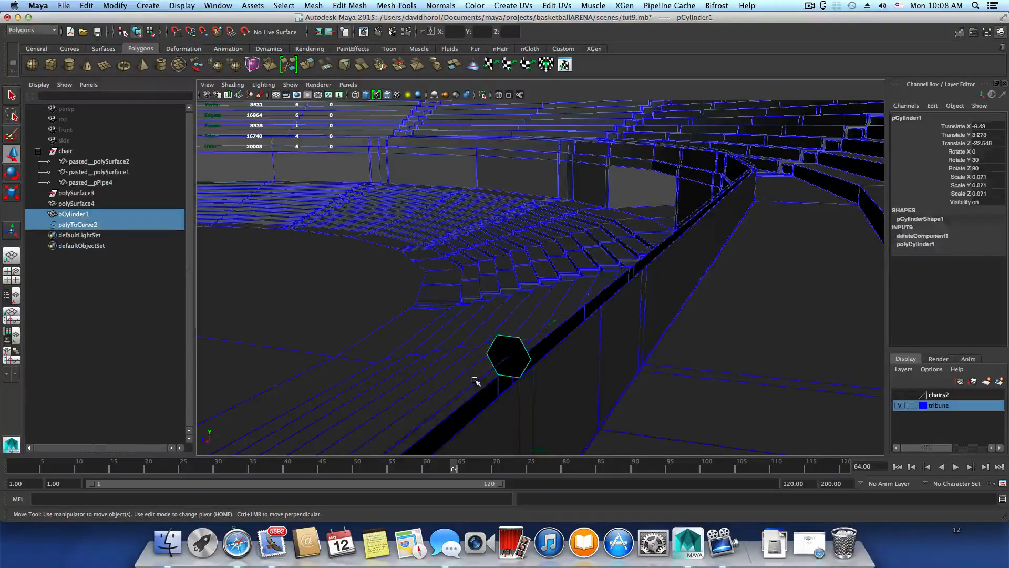
pyautogui.click(348, 6)
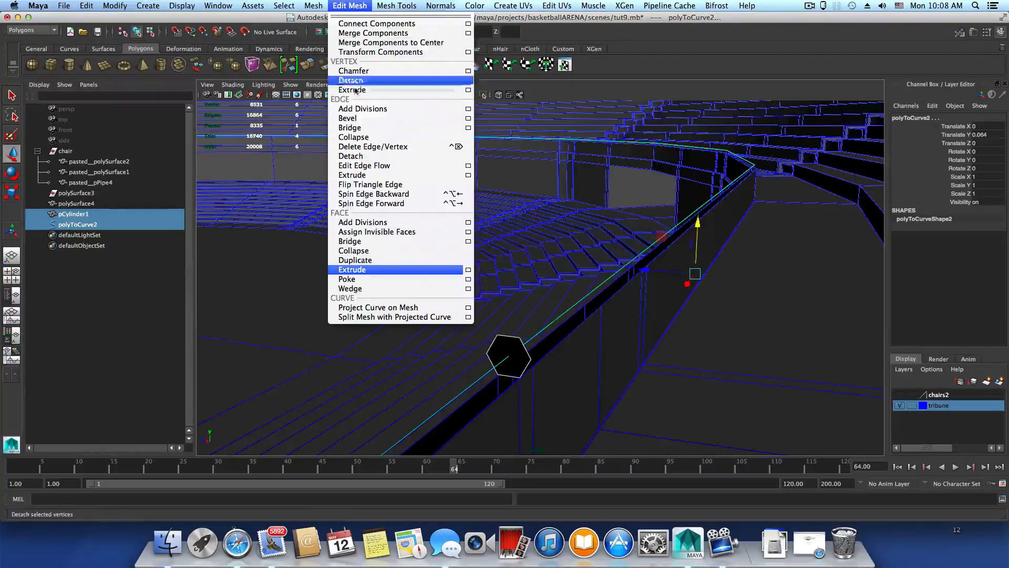
pyautogui.click(468, 91)
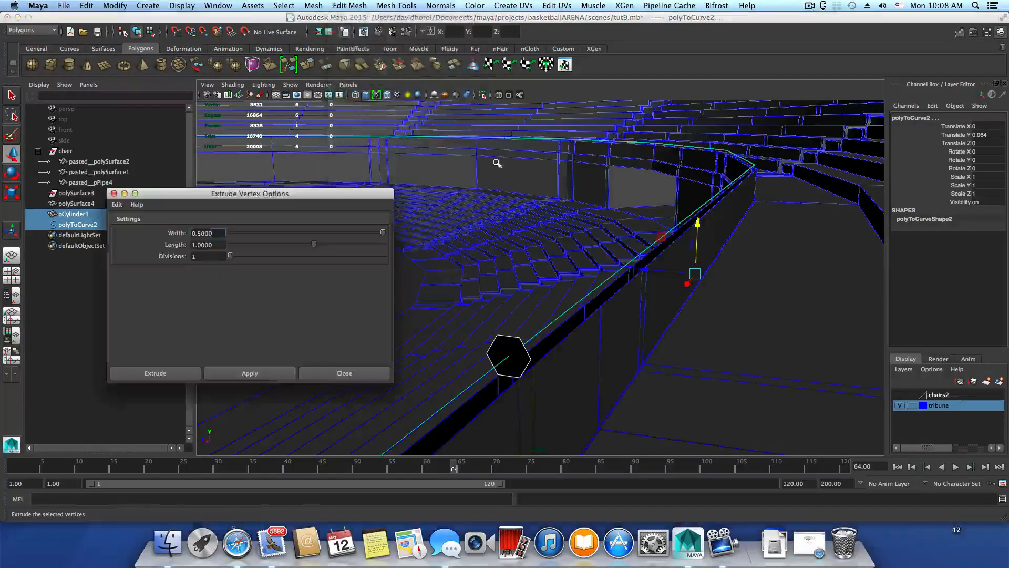
pyautogui.click(344, 374)
# Extrude the cylinder profile's face along the selected path curve to form the railing on the dividing wall.
pyautogui.click(349, 6)
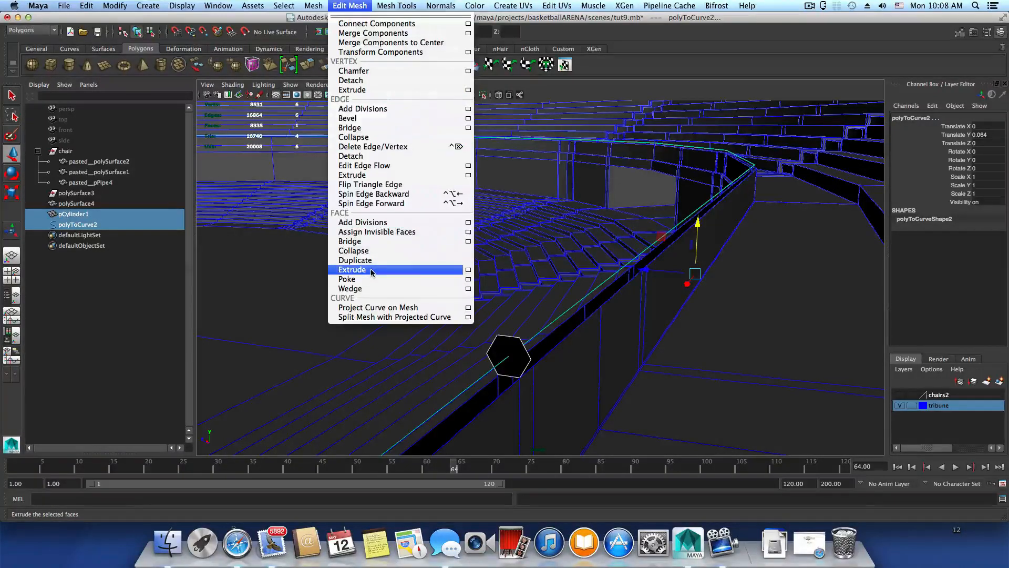
pyautogui.click(352, 269)
pyautogui.scroll(6, 586, 339)
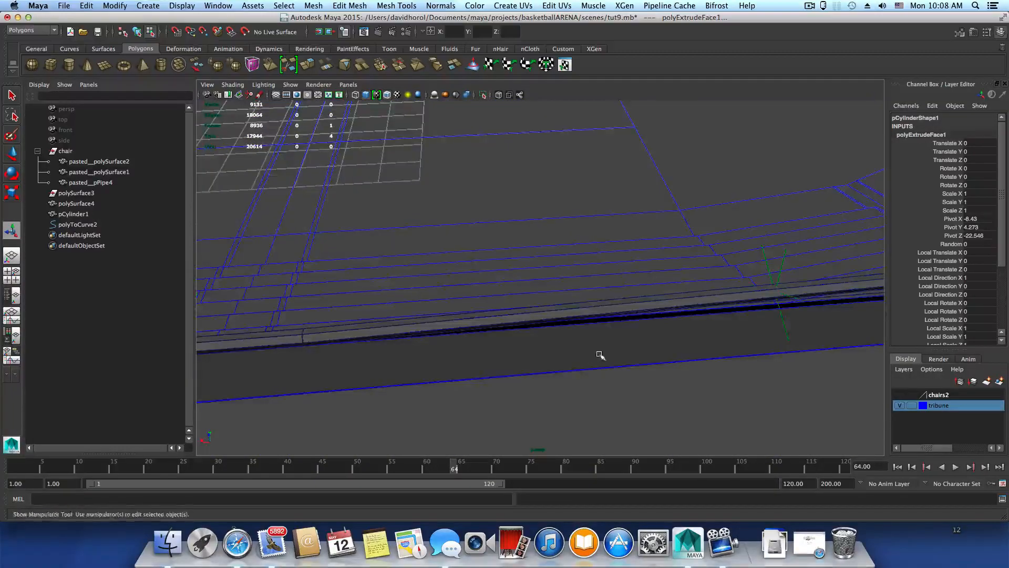
# Examine the extruded railing from several angles for how it runs along the wall's top and where it starts.
pyautogui.scroll(-5, 601, 355)
pyautogui.keyDown('alt'); pyautogui.moveTo(406, 297); pyautogui.dragTo(740, 295); pyautogui.keyUp('alt')
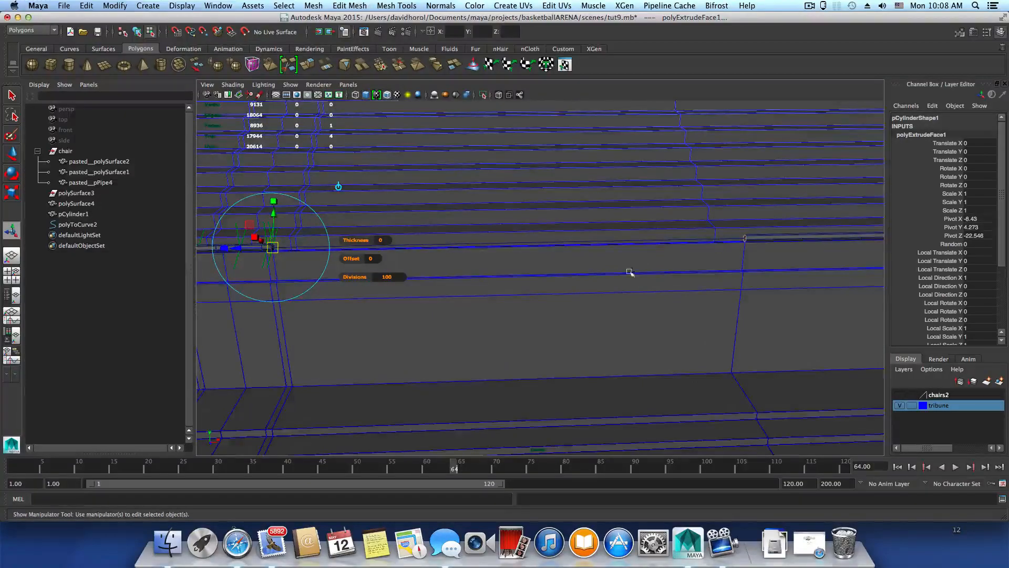
pyautogui.keyDown('alt'); pyautogui.moveTo(629, 272); pyautogui.dragTo(661, 268); pyautogui.keyUp('alt')
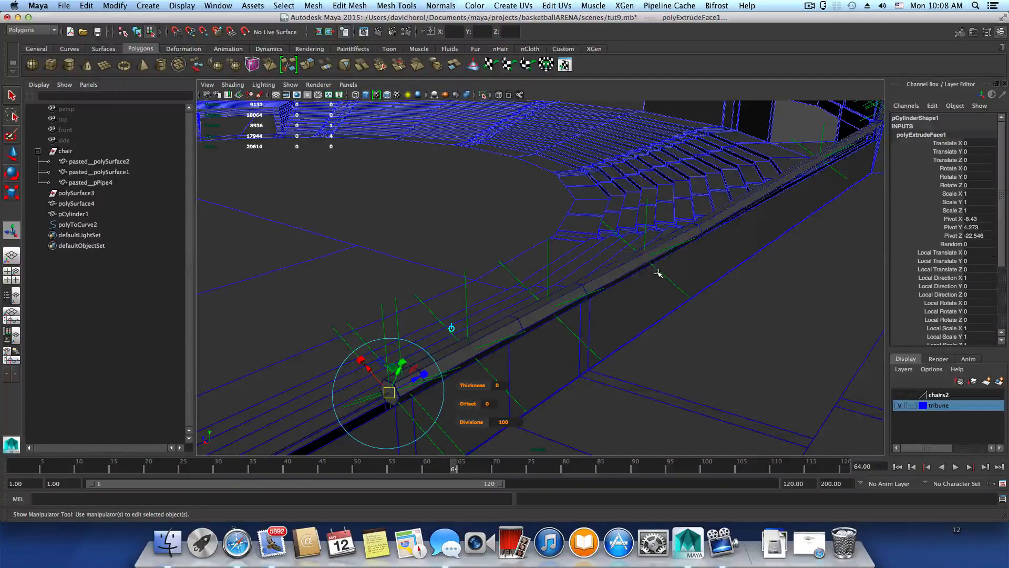
pyautogui.keyDown('alt'); pyautogui.moveTo(629, 288); pyautogui.dragTo(561, 288); pyautogui.keyUp('alt')
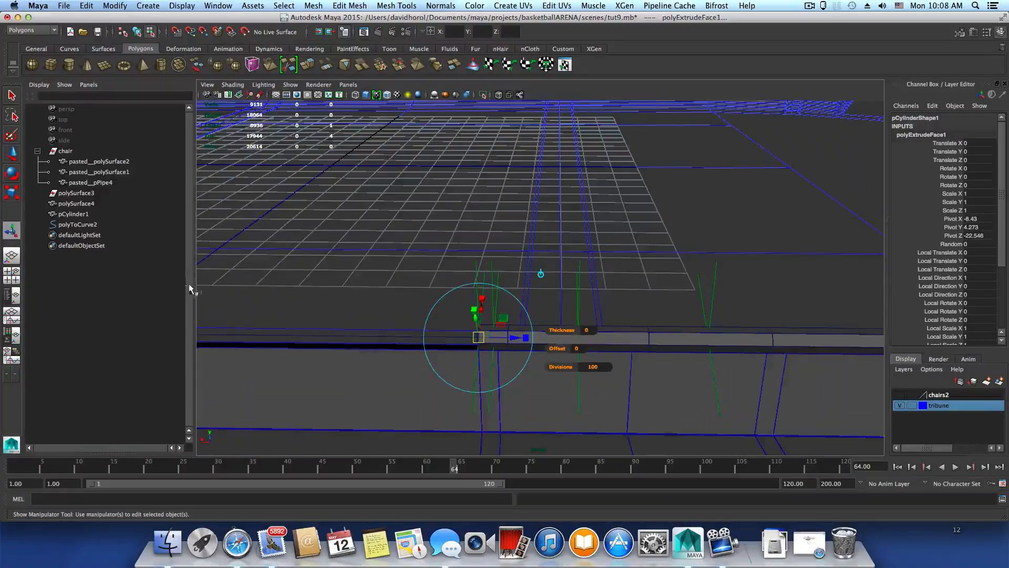
pyautogui.keyDown('alt'); pyautogui.moveTo(411, 313); pyautogui.dragTo(450, 316); pyautogui.keyUp('alt')
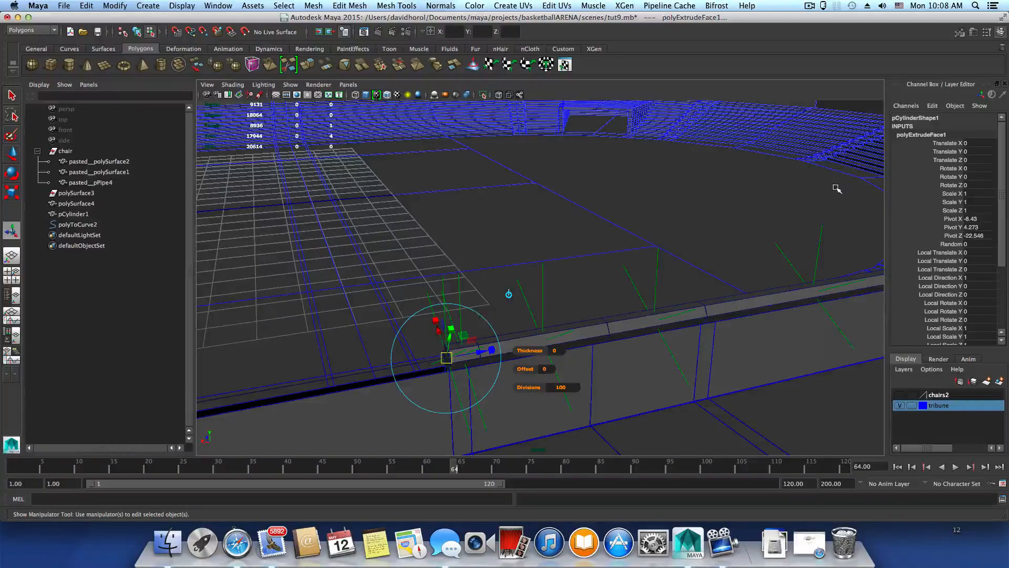
pyautogui.keyDown('alt'); pyautogui.moveTo(833, 235); pyautogui.dragTo(737, 268, button='right'); pyautogui.keyUp('alt')
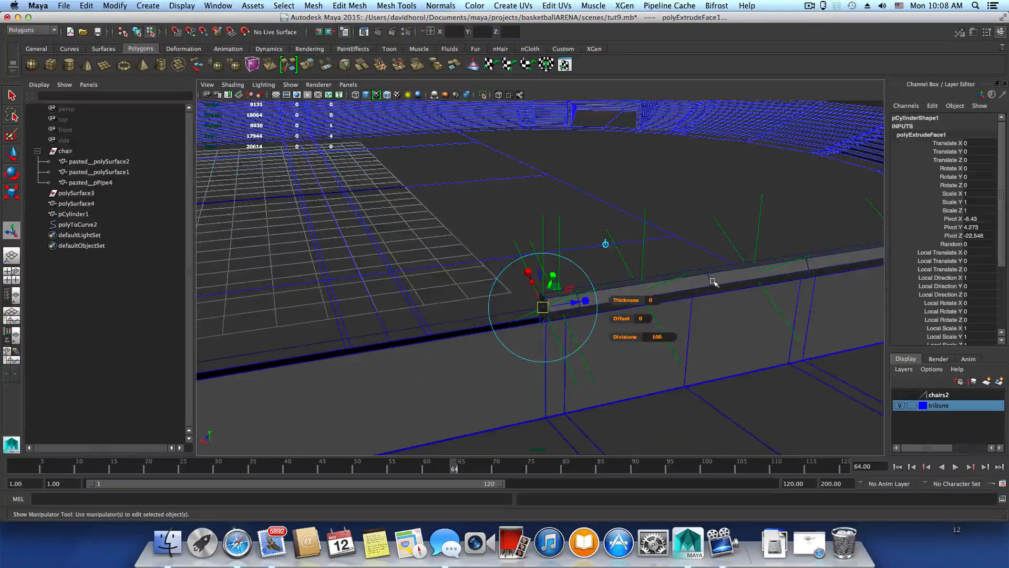
pyautogui.keyDown('alt'); pyautogui.moveTo(712, 282); pyautogui.dragTo(684, 278); pyautogui.keyUp('alt')
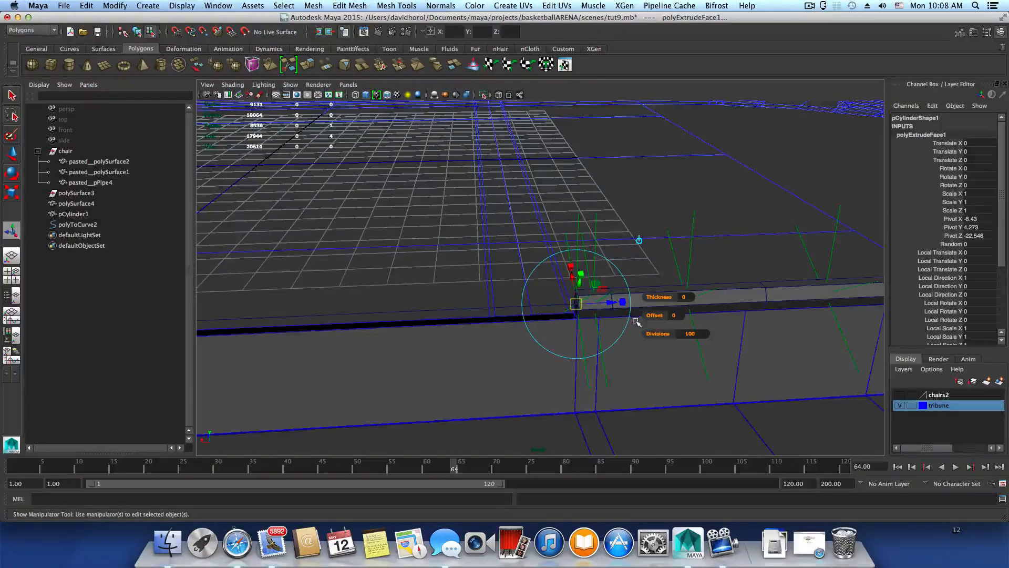
pyautogui.keyDown('alt'); pyautogui.moveTo(636, 322); pyautogui.dragTo(657, 296); pyautogui.keyUp('alt')
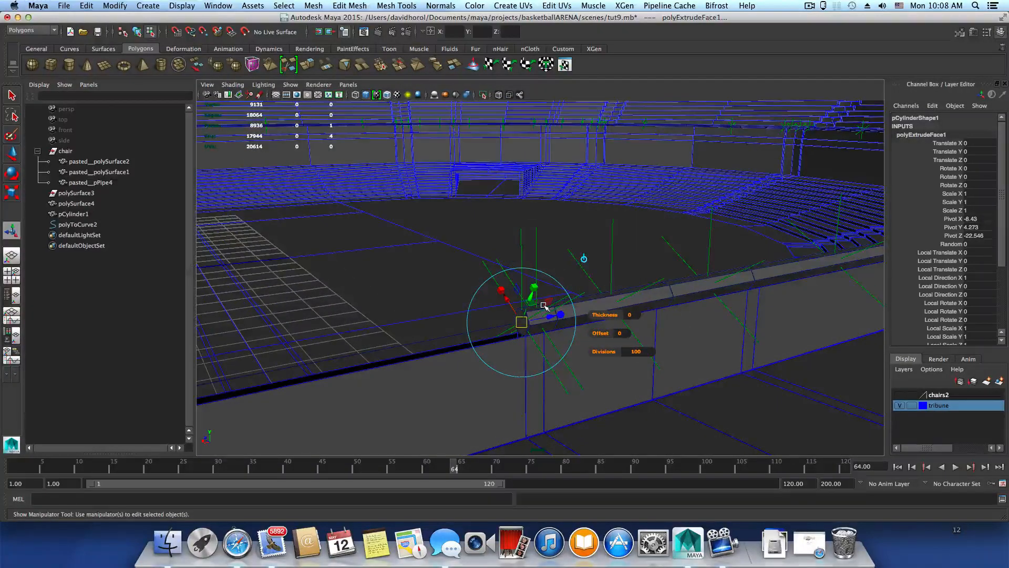
# Try to reverse the normals of the extruded railing.
pyautogui.click(431, 6)
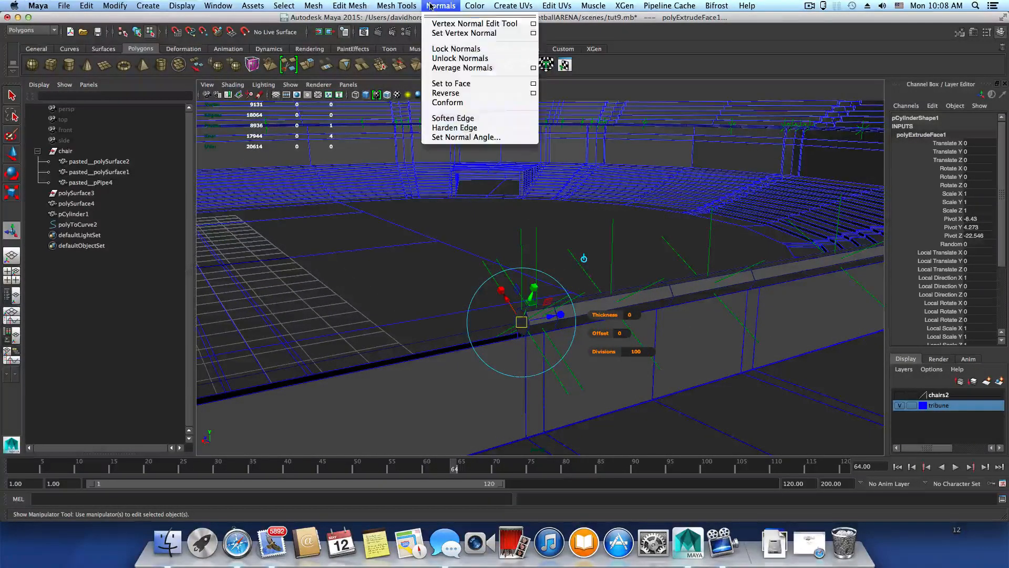
pyautogui.click(461, 94)
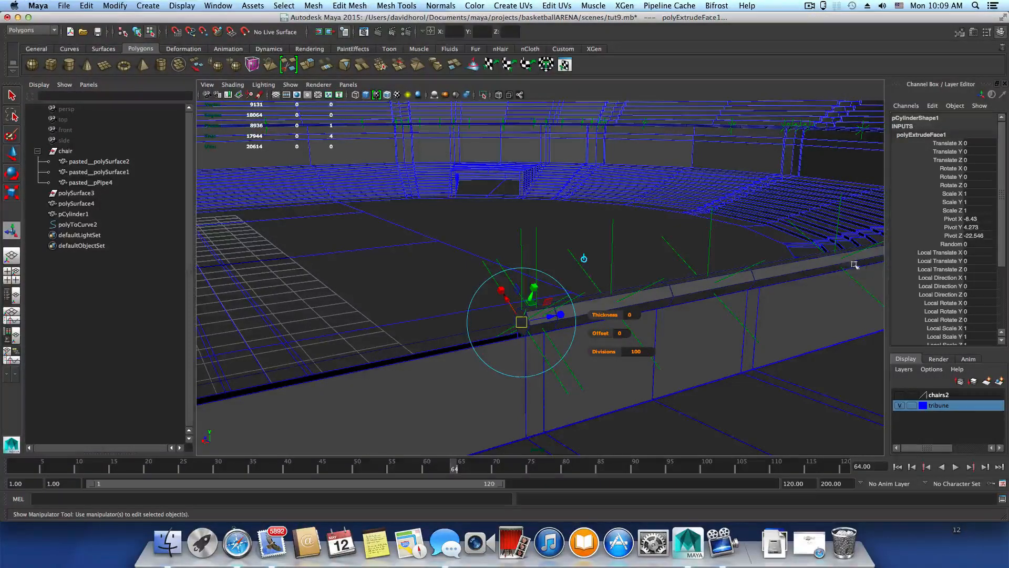
pyautogui.keyDown('alt'); pyautogui.moveTo(765, 288); pyautogui.dragTo(500, 371); pyautogui.keyUp('alt')
pyautogui.keyDown('alt'); pyautogui.moveTo(622, 383); pyautogui.dragTo(559, 235, button='middle'); pyautogui.keyUp('alt')
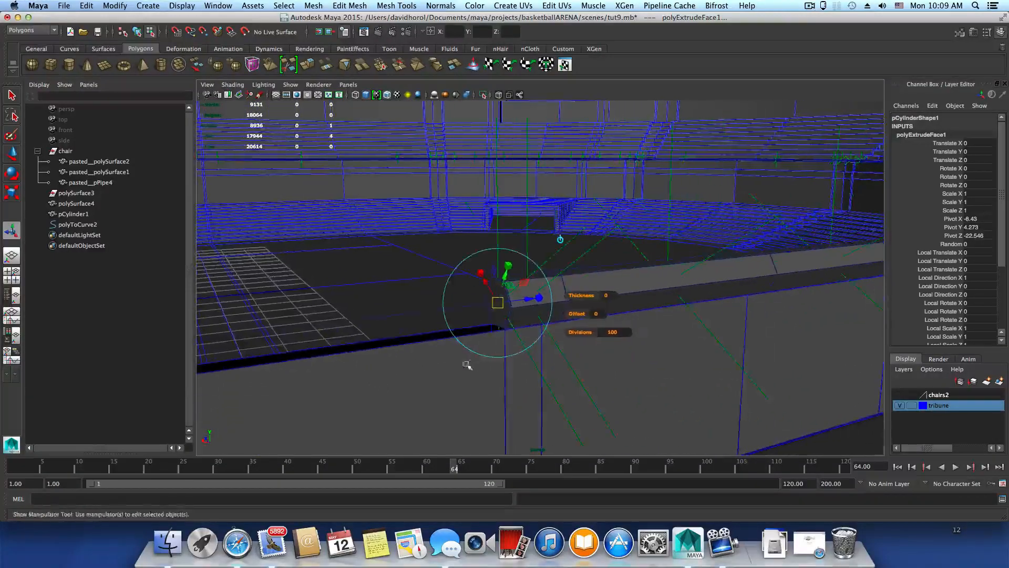
# Examine both ends of the railing and the stretch of wall between them for how completely the extrusion follows the path.
pyautogui.keyDown('alt'); pyautogui.moveTo(558, 235); pyautogui.dragTo(164, 349, button='right'); pyautogui.keyUp('alt')
pyautogui.keyDown('alt'); pyautogui.moveTo(525, 376); pyautogui.dragTo(762, 354); pyautogui.keyUp('alt')
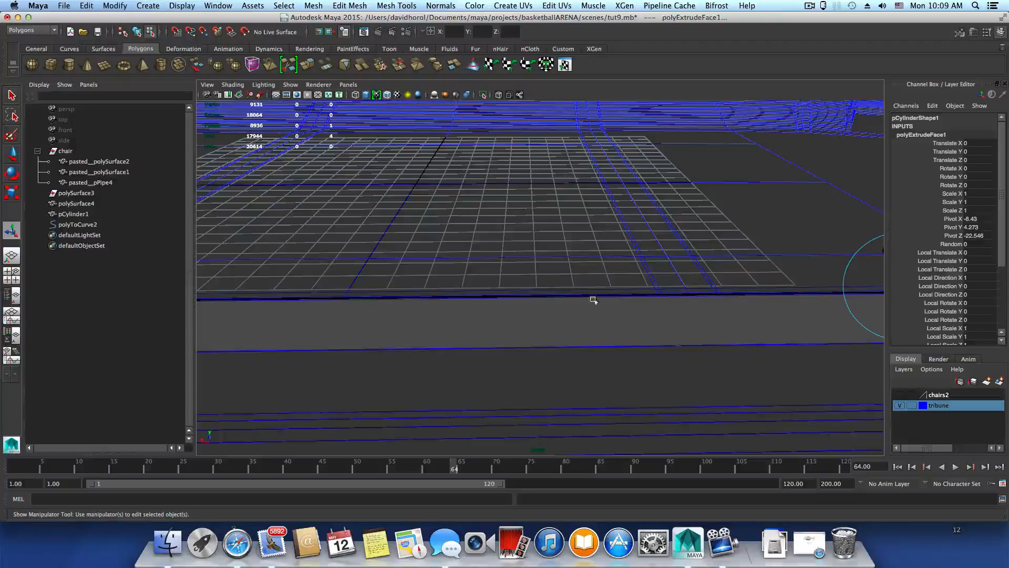
pyautogui.keyDown('alt'); pyautogui.moveTo(705, 300); pyautogui.dragTo(430, 318); pyautogui.keyUp('alt')
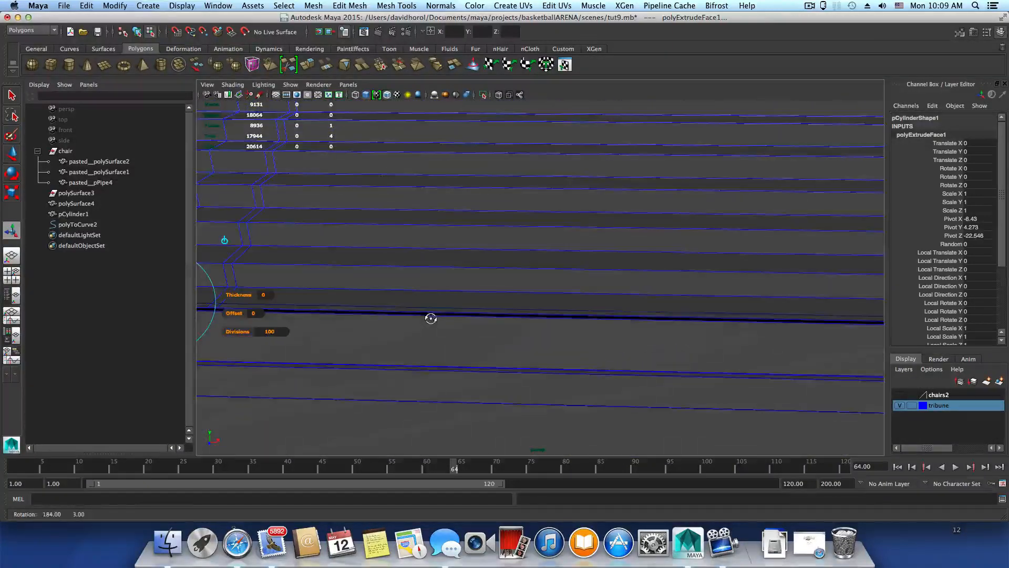
pyautogui.keyDown('alt'); pyautogui.moveTo(431, 318); pyautogui.dragTo(389, 296, button='right'); pyautogui.keyUp('alt')
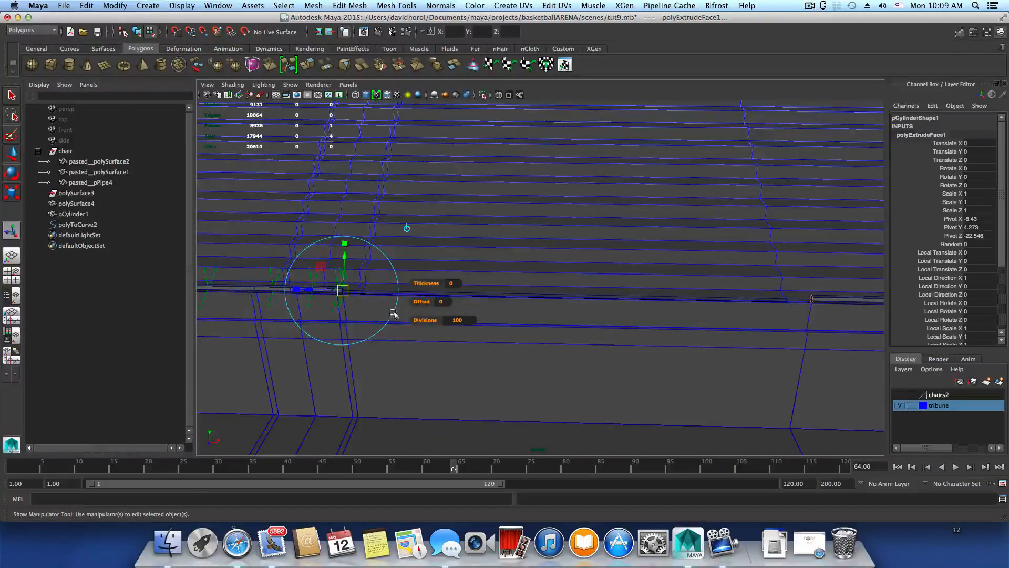
pyautogui.keyDown('alt'); pyautogui.moveTo(453, 366); pyautogui.dragTo(850, 387); pyautogui.keyUp('alt')
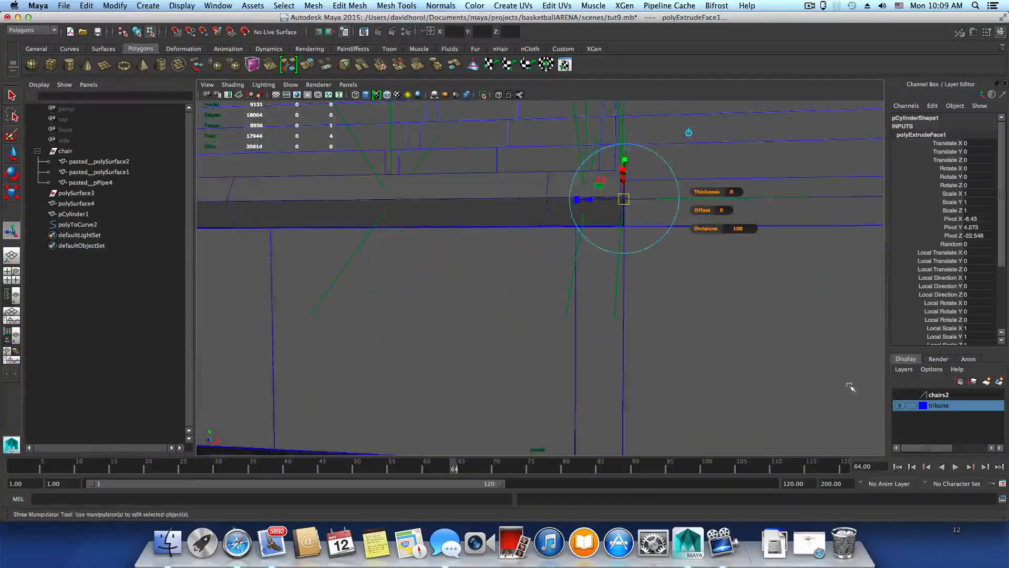
pyautogui.keyDown('alt'); pyautogui.moveTo(804, 372); pyautogui.dragTo(480, 335, button='right'); pyautogui.keyUp('alt')
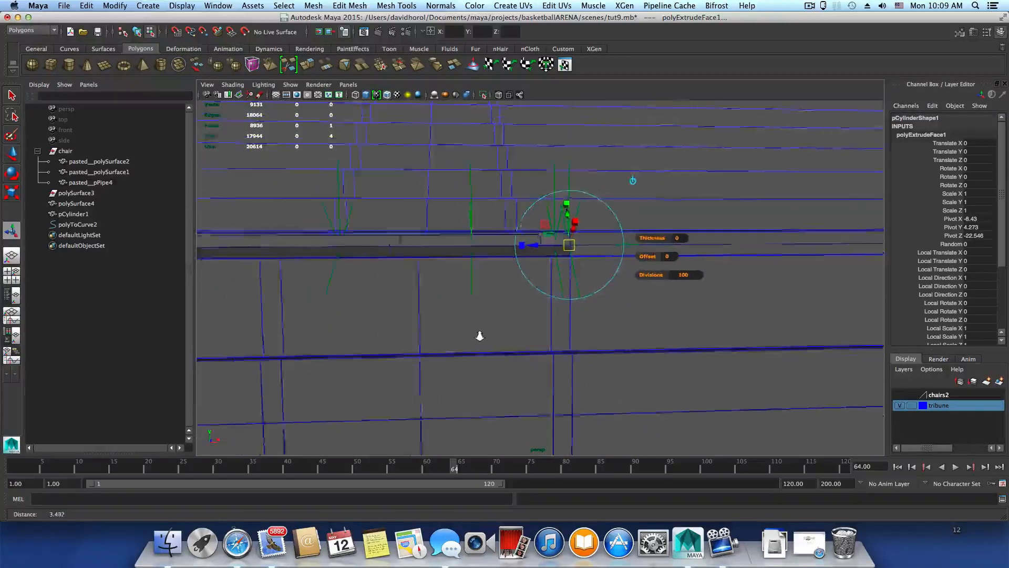
pyautogui.keyDown('alt'); pyautogui.moveTo(479, 335); pyautogui.dragTo(349, 335); pyautogui.keyUp('alt')
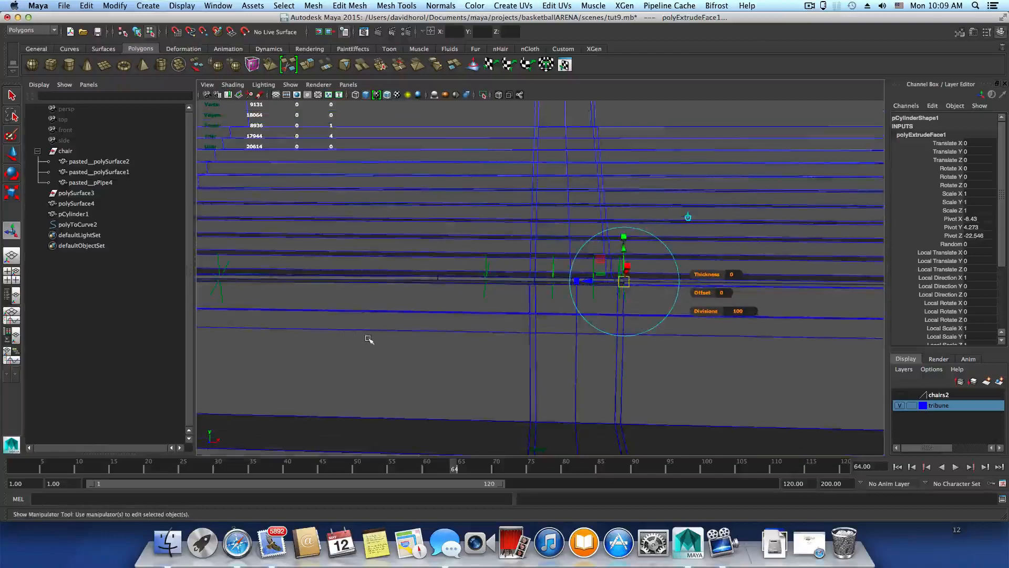
pyautogui.keyDown('alt'); pyautogui.moveTo(588, 365); pyautogui.dragTo(473, 393); pyautogui.keyUp('alt')
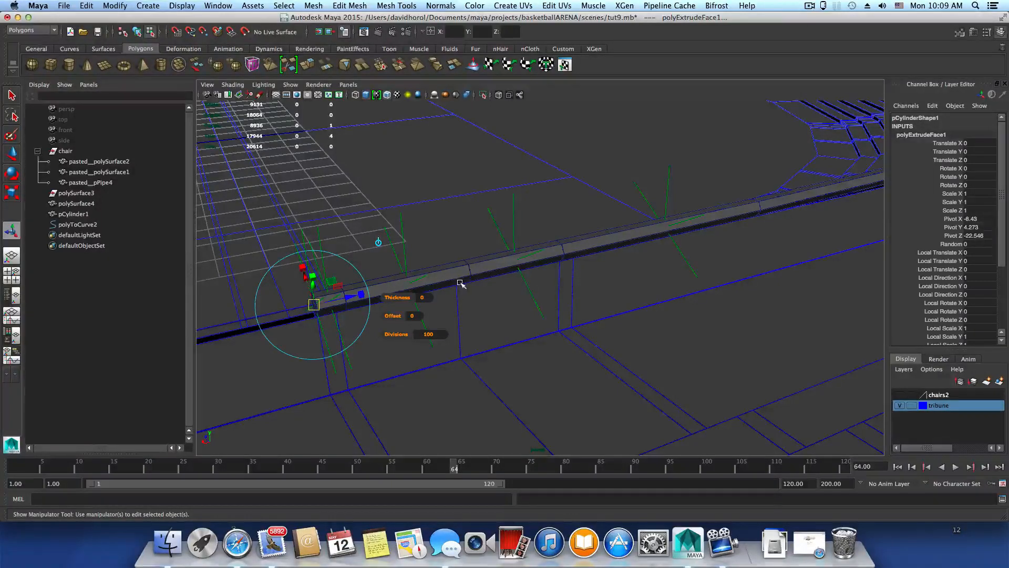
# Select pCylinder1 in object selection and set the Divisions of its polyExtrudeFace1 input to 104.
pyautogui.moveTo(467, 273); pyautogui.dragTo(461, 296, button='right')
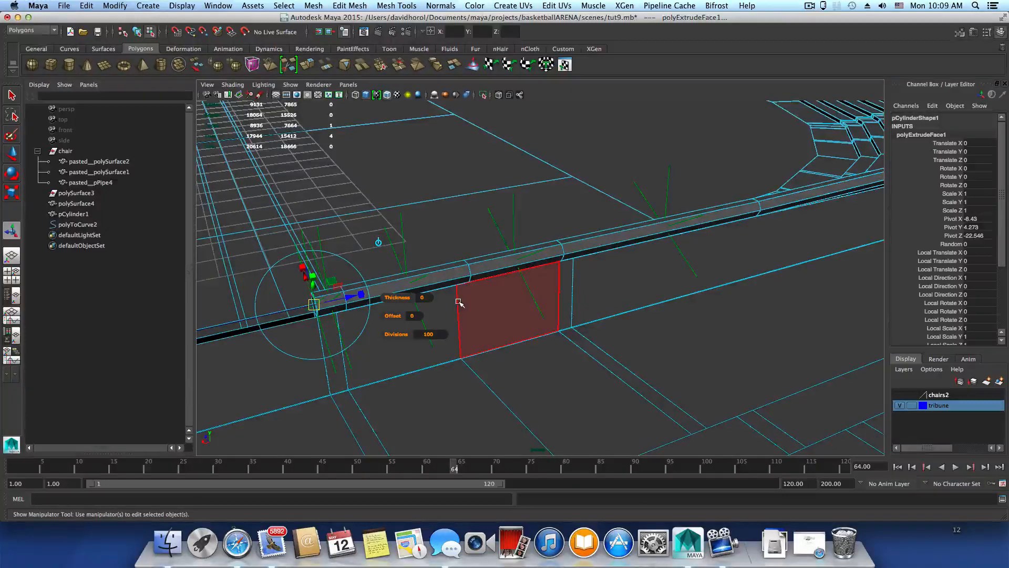
pyautogui.press('F8')
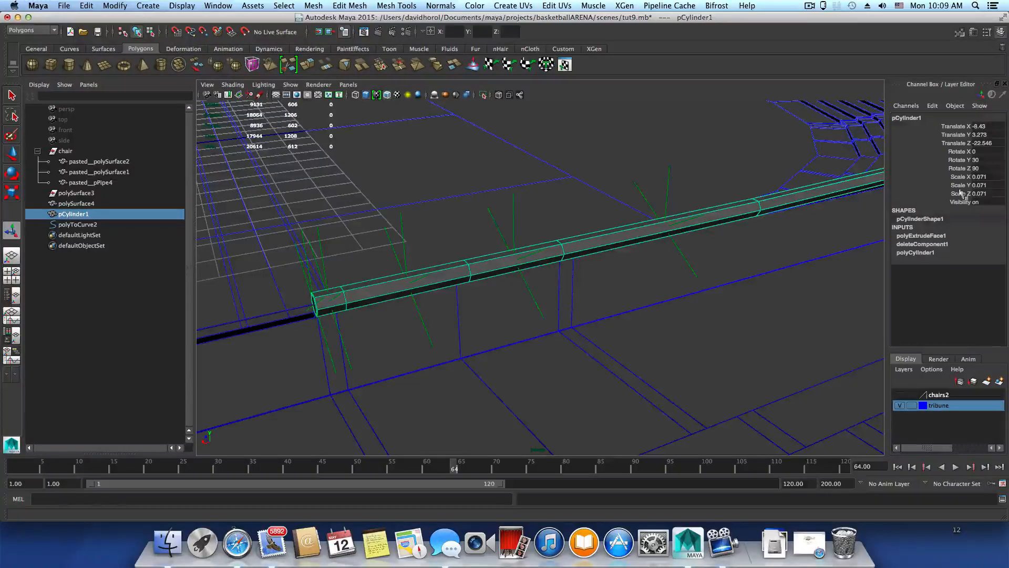
pyautogui.click(1003, 35)
pyautogui.click(1003, 35)
pyautogui.click(930, 235)
pyautogui.scroll(-2, 980, 298)
pyautogui.scroll(-5, 980, 297)
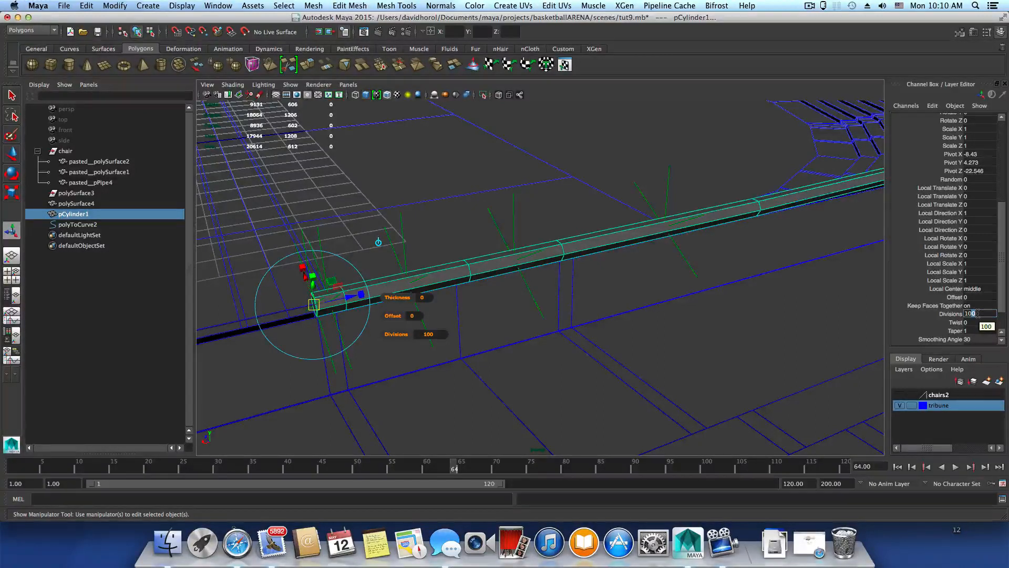
pyautogui.press('BackSpace')
pyautogui.write('4')
pyautogui.press('Return')
# Select the small cap and short segment faces at the railing's starting end in face selection and delete them.
pyautogui.keyDown('alt'); pyautogui.moveTo(703, 347); pyautogui.dragTo(398, 356); pyautogui.keyUp('alt')
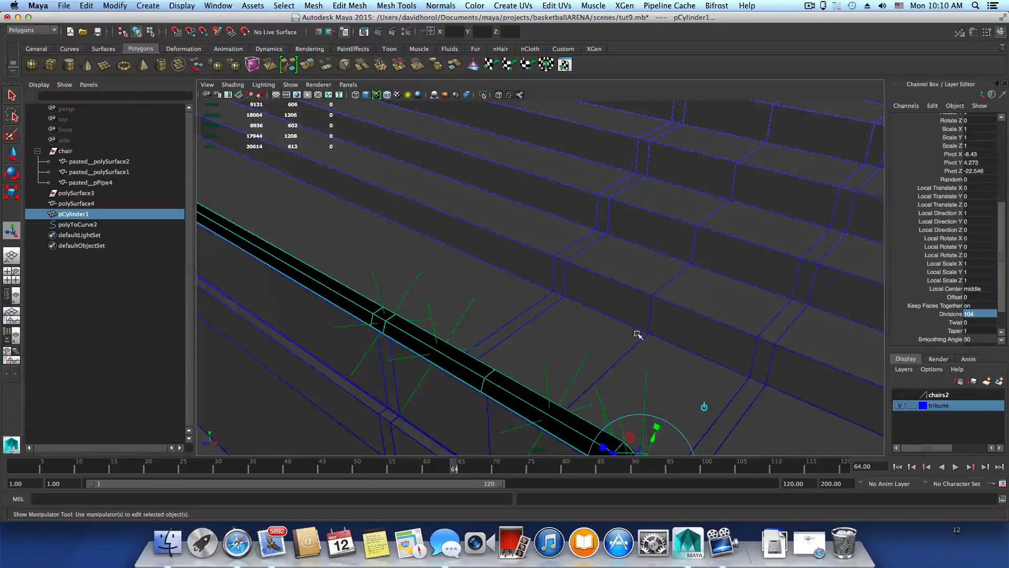
pyautogui.keyDown('alt'); pyautogui.moveTo(638, 334); pyautogui.dragTo(551, 339); pyautogui.keyUp('alt')
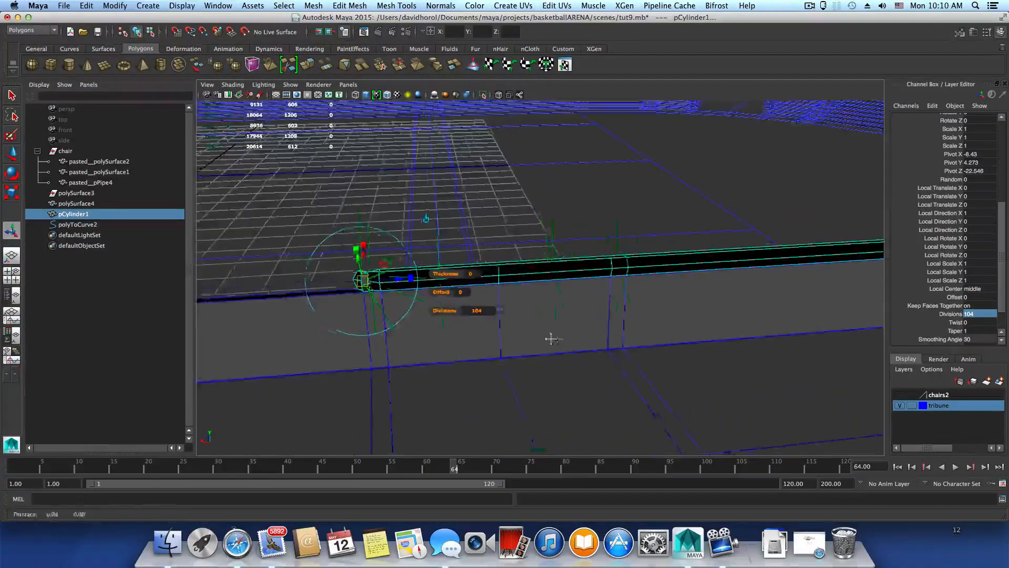
pyautogui.keyDown('alt'); pyautogui.moveTo(551, 339); pyautogui.dragTo(591, 364, button='right'); pyautogui.keyUp('alt')
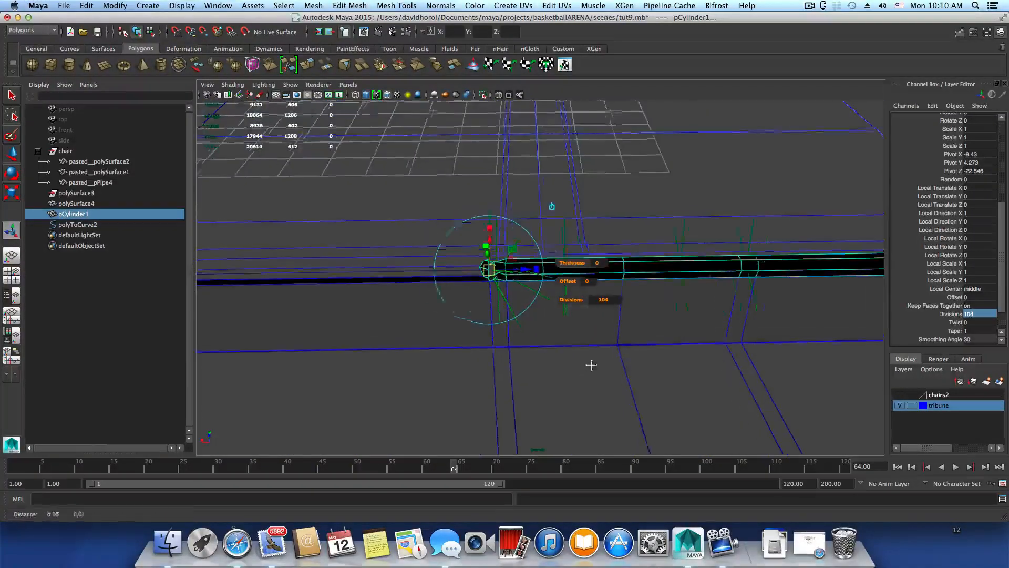
pyautogui.keyDown('alt'); pyautogui.moveTo(591, 364); pyautogui.dragTo(633, 351); pyautogui.keyUp('alt')
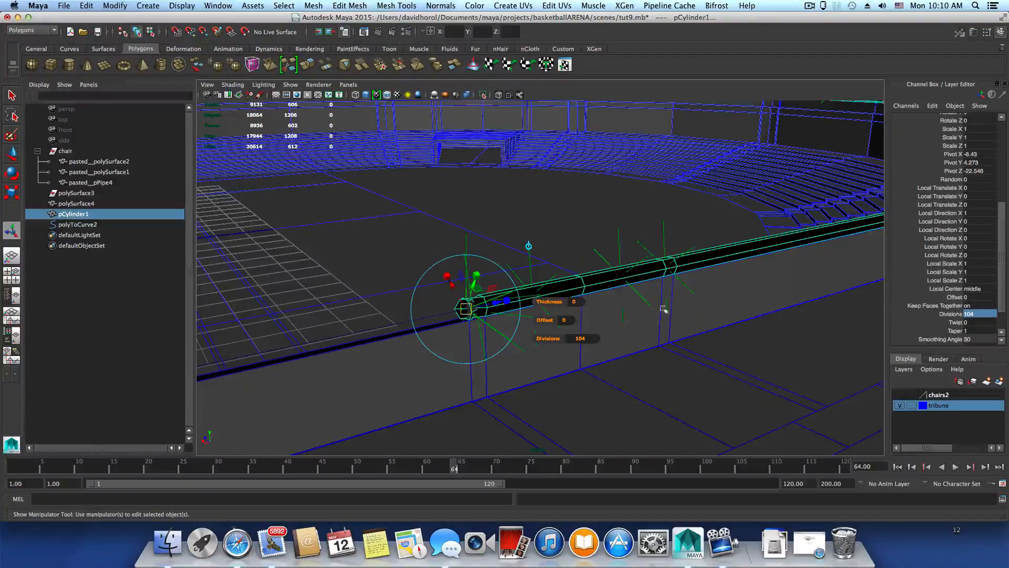
pyautogui.press('F8')
pyautogui.keyDown('alt'); pyautogui.moveTo(573, 294); pyautogui.dragTo(532, 313); pyautogui.keyUp('alt')
pyautogui.keyDown('alt'); pyautogui.moveTo(532, 313); pyautogui.dragTo(675, 329, button='right'); pyautogui.keyUp('alt')
pyautogui.rightClick(535, 244)
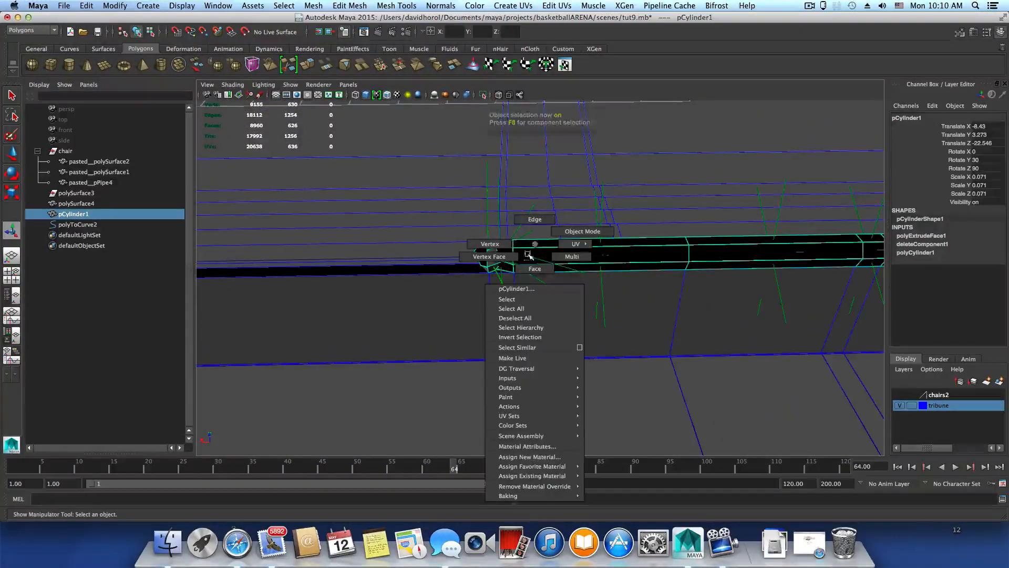
pyautogui.click(528, 265)
pyautogui.moveTo(491, 306); pyautogui.dragTo(491, 306)
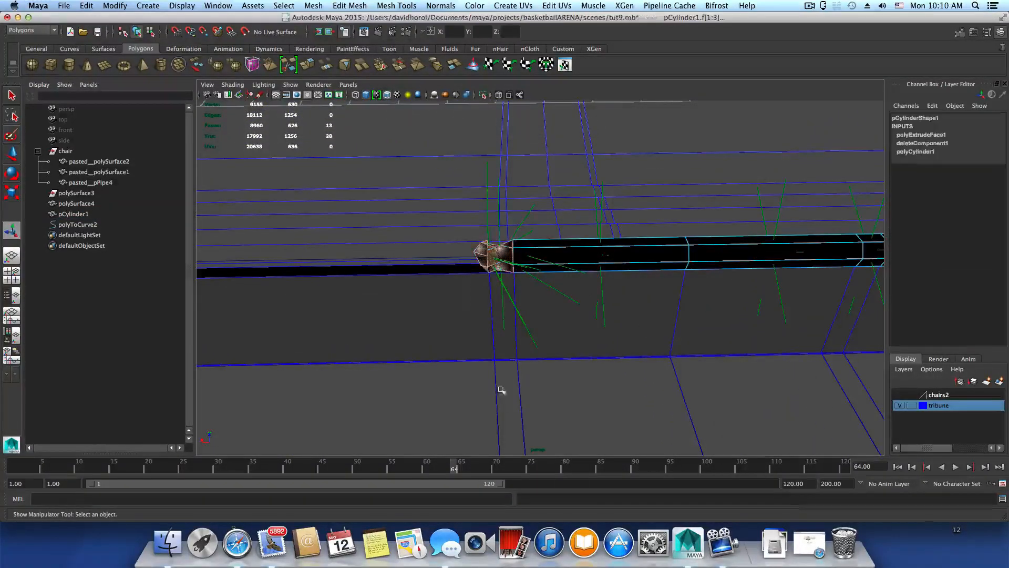
pyautogui.keyDown('alt'); pyautogui.moveTo(503, 384); pyautogui.dragTo(503, 368); pyautogui.keyUp('alt')
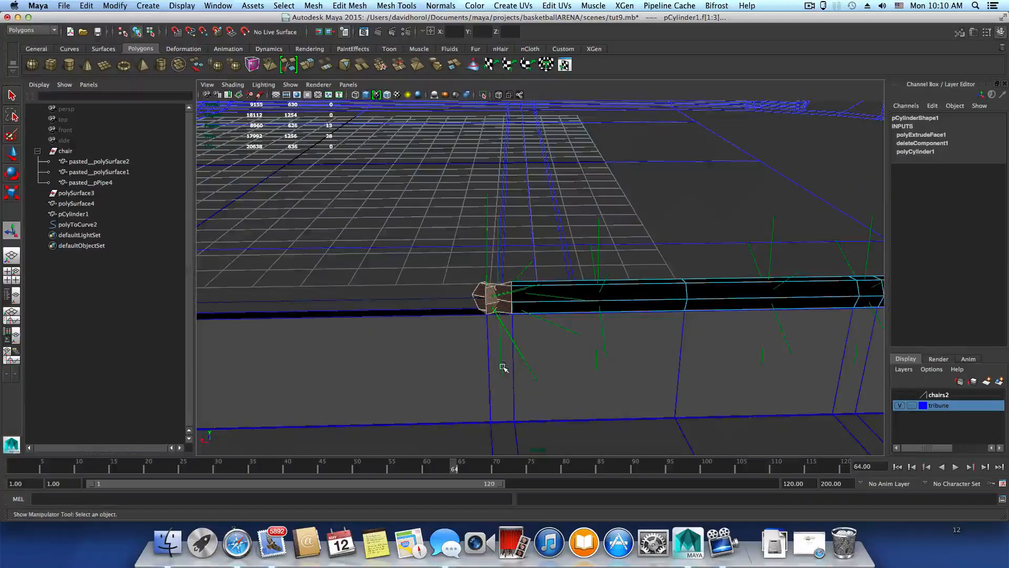
pyautogui.press('Delete')
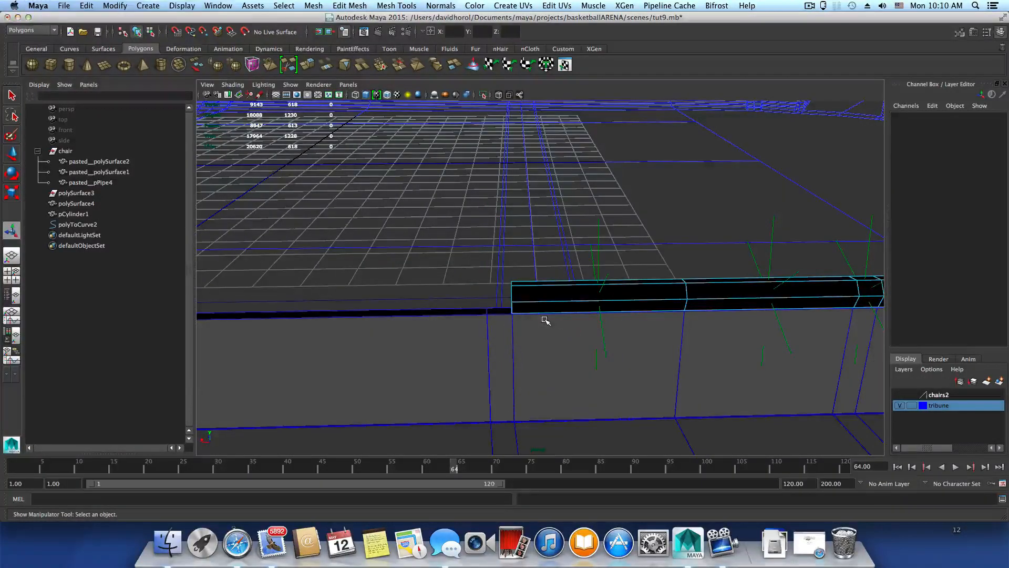
# Correct the normals of pCylinder1 so that the railing's outer faces point outward, and return to object selection.
pyautogui.press('F8')
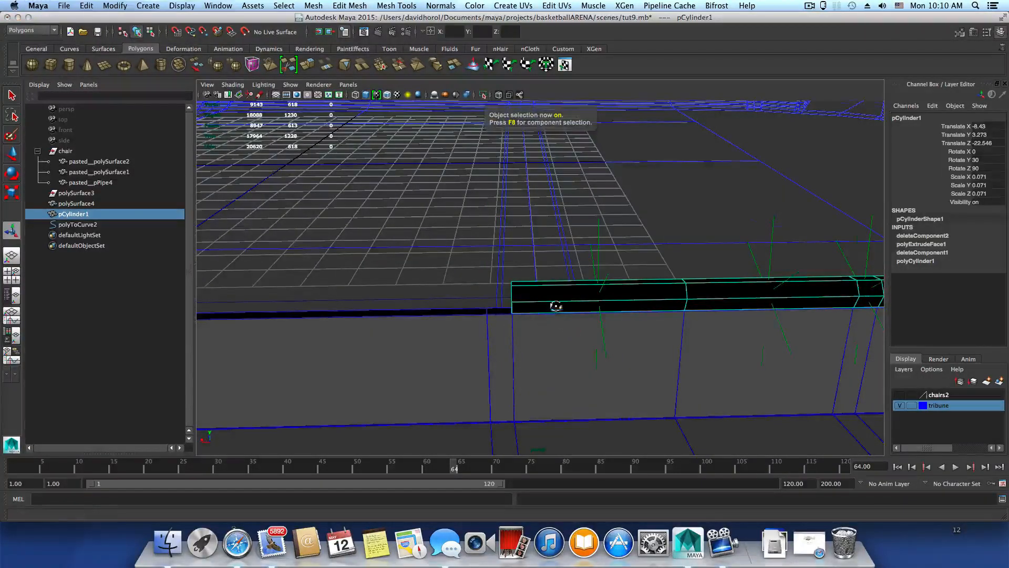
pyautogui.keyDown('alt'); pyautogui.moveTo(556, 306); pyautogui.dragTo(480, 315); pyautogui.keyUp('alt')
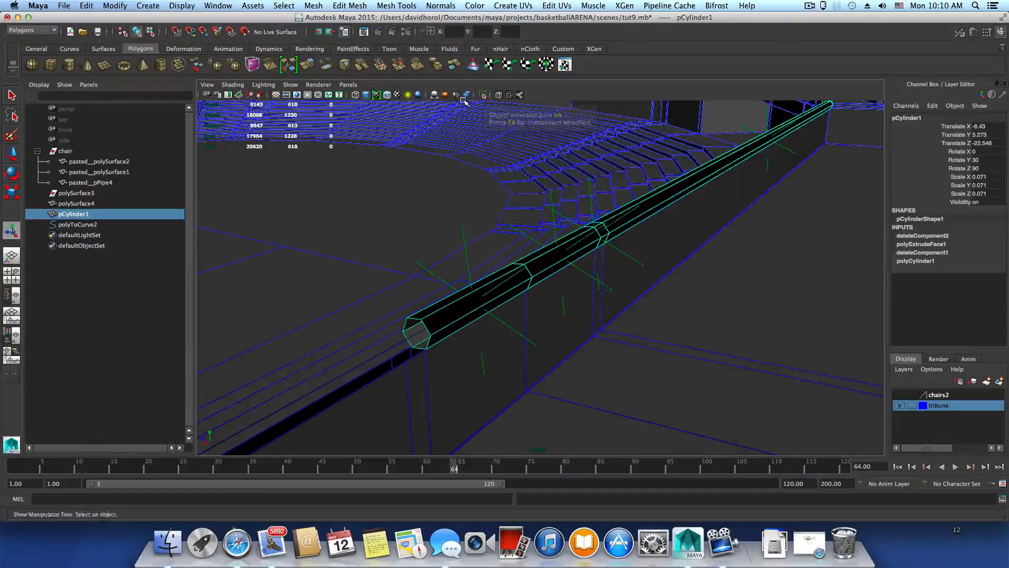
pyautogui.click(441, 6)
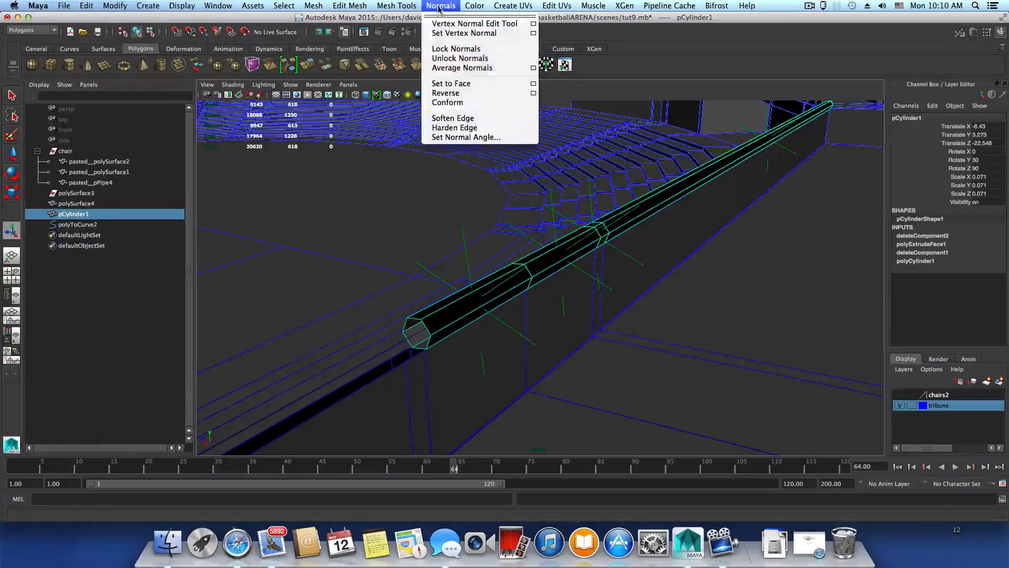
pyautogui.click(447, 102)
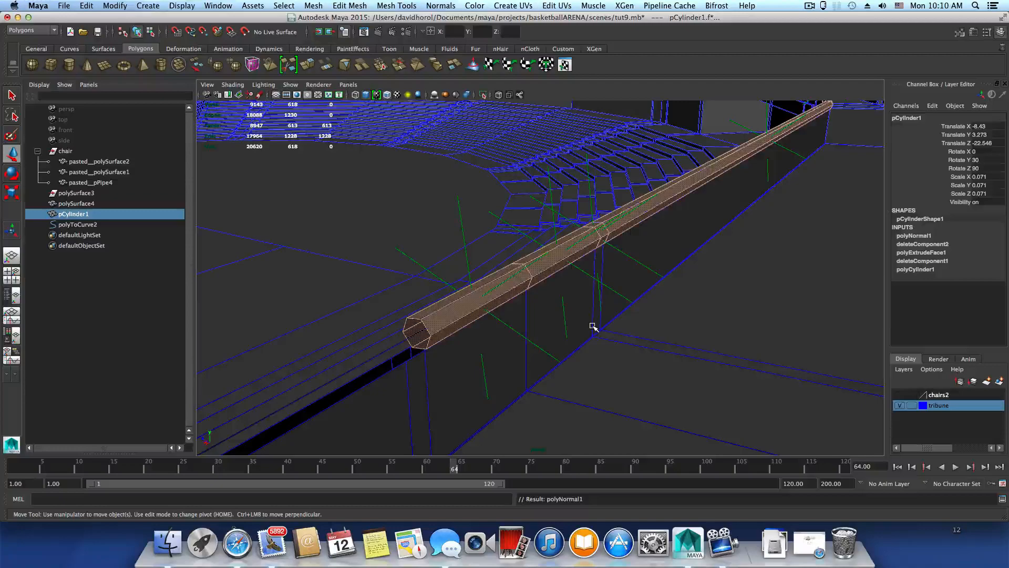
pyautogui.press('F8')
# Examine the railing along the tribune wall and at both ends for how well its segments follow the wall's corners.
pyautogui.keyDown('alt'); pyautogui.moveTo(586, 322); pyautogui.dragTo(629, 342); pyautogui.keyUp('alt')
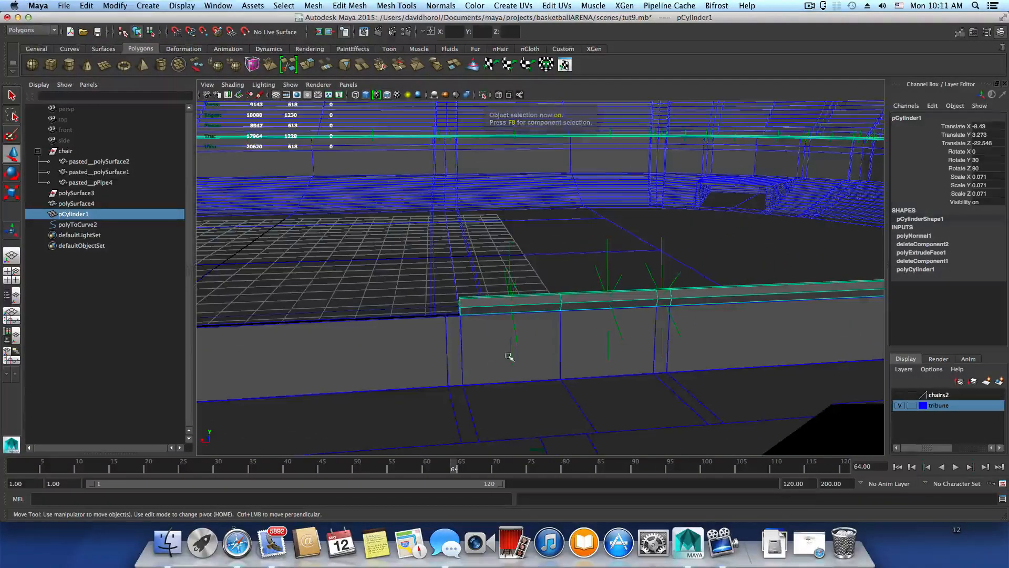
pyautogui.keyDown('alt'); pyautogui.moveTo(532, 349); pyautogui.dragTo(698, 305); pyautogui.keyUp('alt')
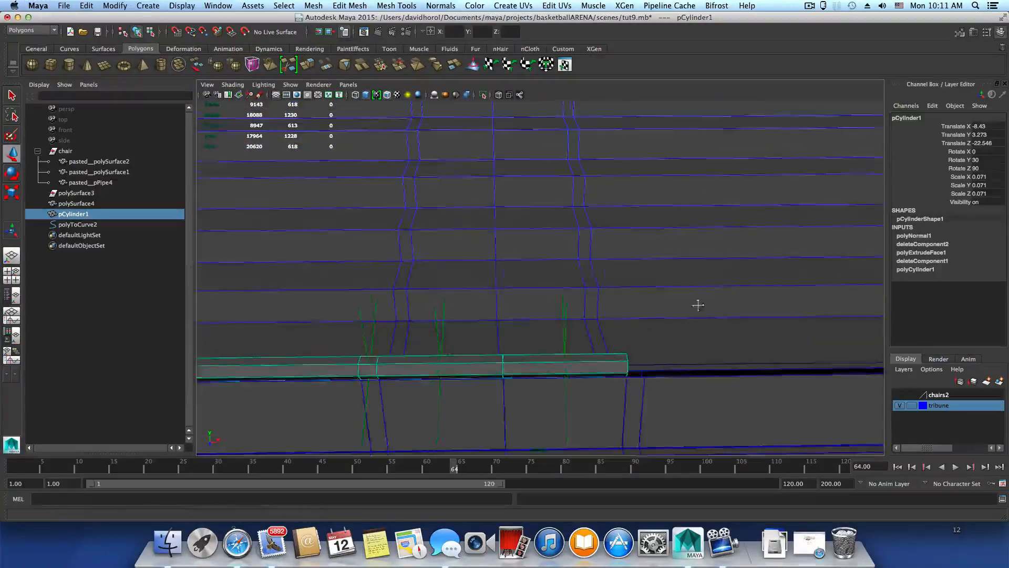
pyautogui.keyDown('alt'); pyautogui.moveTo(698, 305); pyautogui.dragTo(610, 317, button='middle'); pyautogui.keyUp('alt')
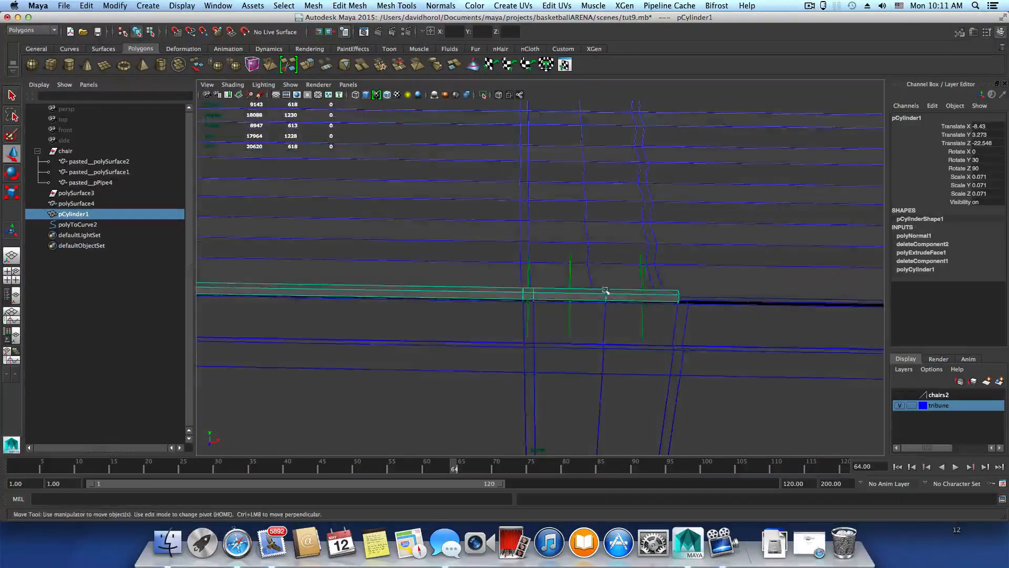
pyautogui.keyDown('alt'); pyautogui.moveTo(504, 245); pyautogui.dragTo(651, 270, button='middle'); pyautogui.keyUp('alt')
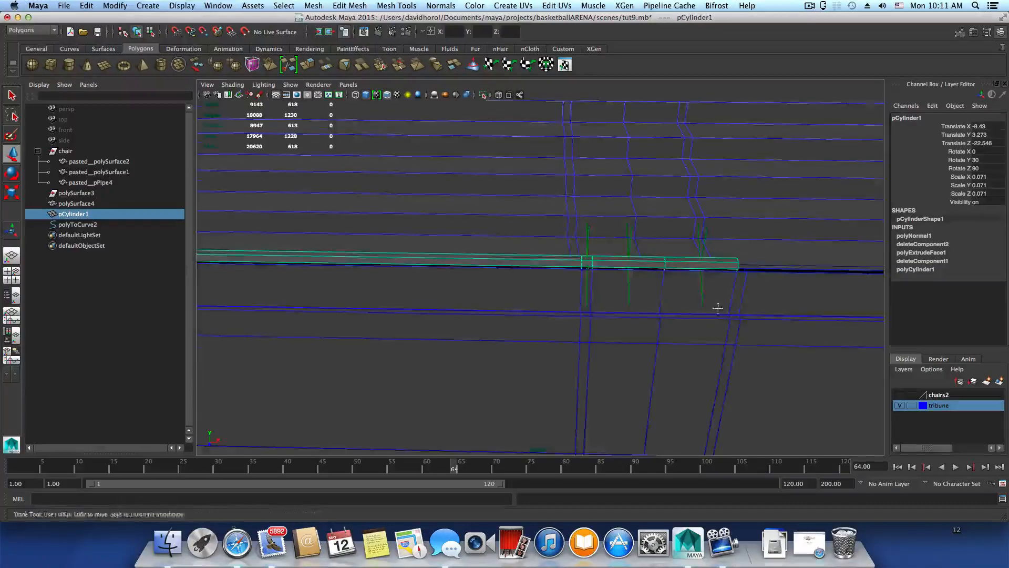
pyautogui.keyDown('alt'); pyautogui.moveTo(778, 281); pyautogui.dragTo(568, 340, button='middle'); pyautogui.keyUp('alt')
pyautogui.keyDown('alt'); pyautogui.moveTo(461, 332); pyautogui.dragTo(636, 290, button='middle'); pyautogui.keyUp('alt')
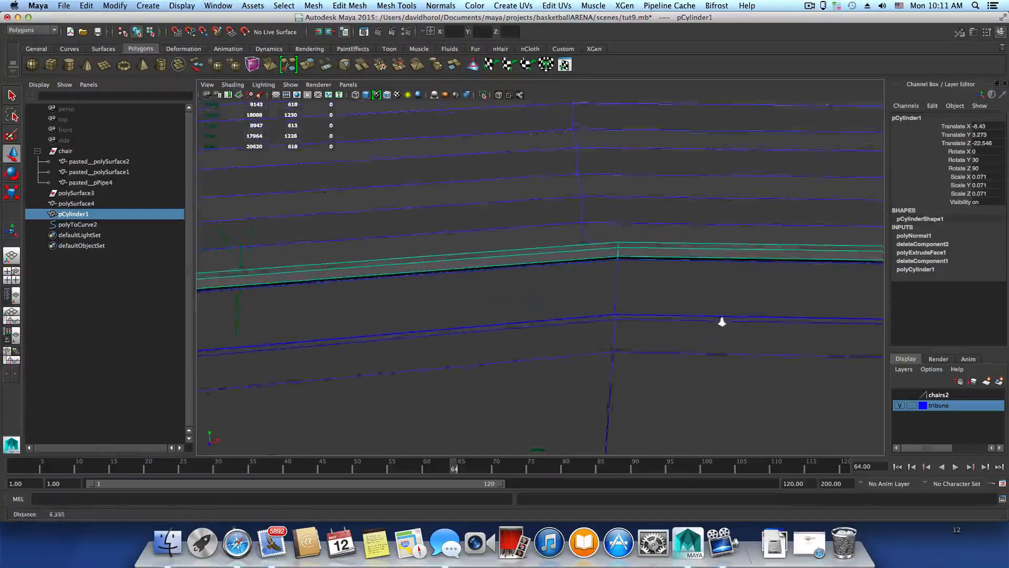
pyautogui.keyDown('alt'); pyautogui.moveTo(546, 289); pyautogui.dragTo(633, 317, button='middle'); pyautogui.keyUp('alt')
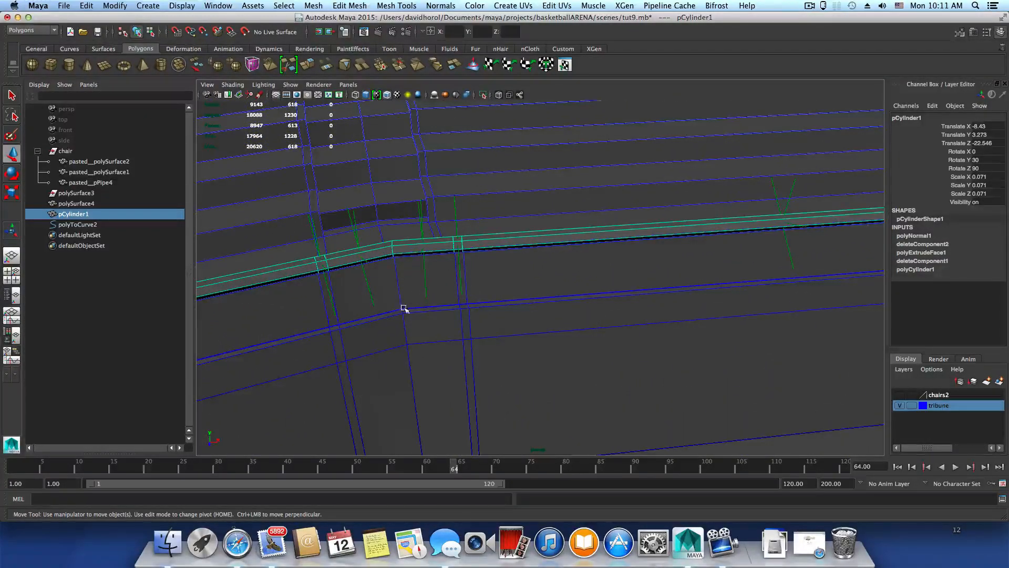
pyautogui.keyDown('alt'); pyautogui.moveTo(320, 262); pyautogui.dragTo(457, 269); pyautogui.keyUp('alt')
pyautogui.keyDown('alt'); pyautogui.moveTo(456, 269); pyautogui.dragTo(607, 335, button='right'); pyautogui.keyUp('alt')
# Select the border edge loop at the railing's open end and extrude it with 1 division by a short segment to the next wall edge.
pyautogui.moveTo(457, 300); pyautogui.dragTo(480, 300, button='right')
pyautogui.click(469, 301)
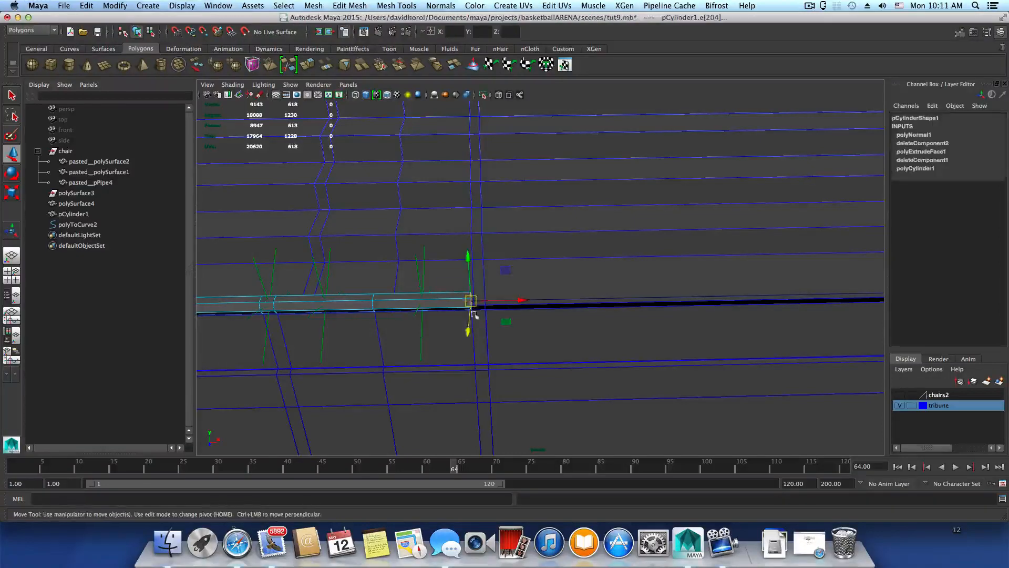
pyautogui.keyDown('alt'); pyautogui.moveTo(474, 344); pyautogui.dragTo(510, 355, button='right'); pyautogui.keyUp('alt')
pyautogui.keyDown('alt'); pyautogui.moveTo(510, 355); pyautogui.dragTo(511, 228); pyautogui.keyUp('alt')
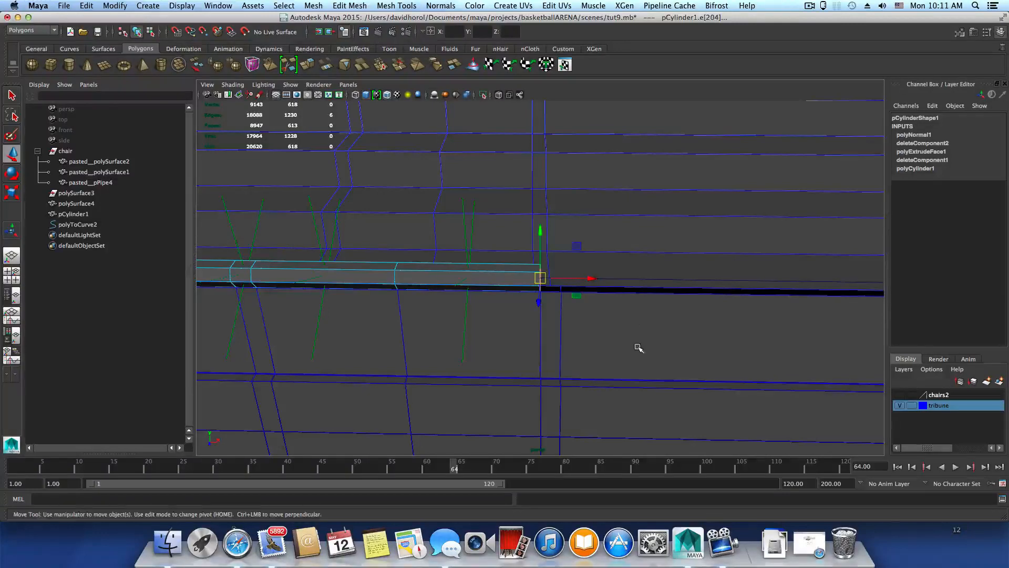
pyautogui.keyDown('alt'); pyautogui.moveTo(622, 316); pyautogui.dragTo(549, 286); pyautogui.keyUp('alt')
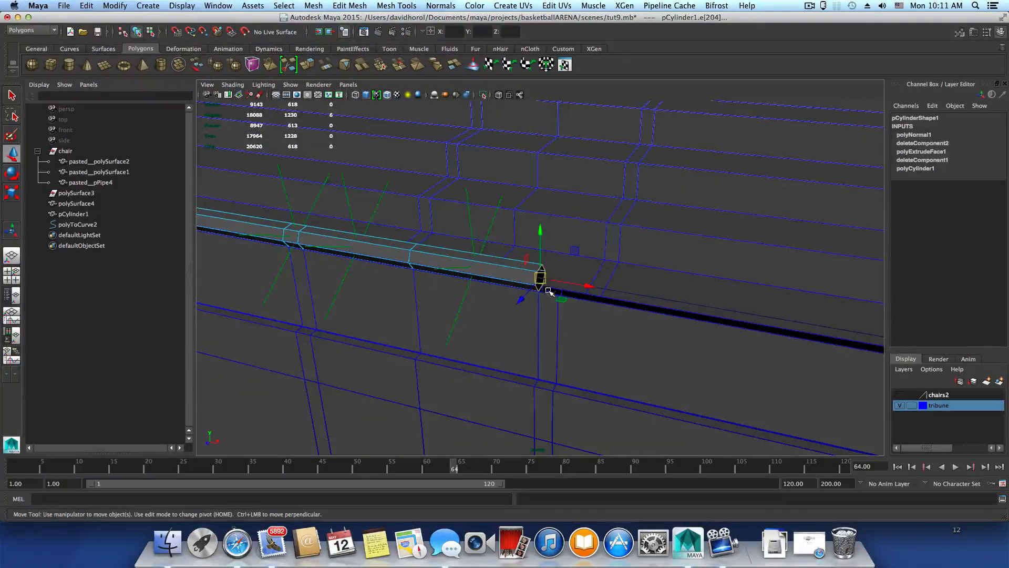
pyautogui.click(353, 6)
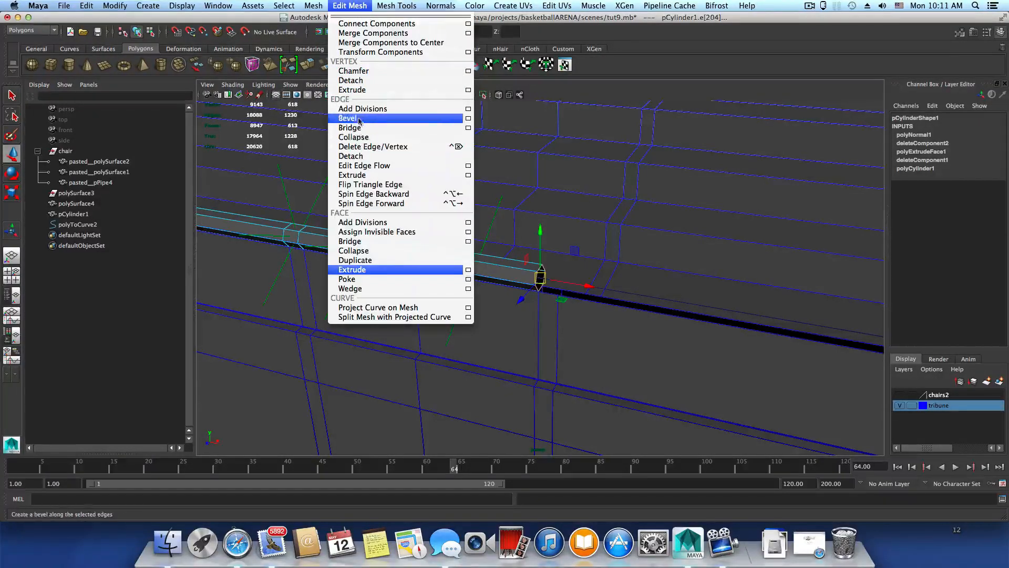
pyautogui.click(469, 175)
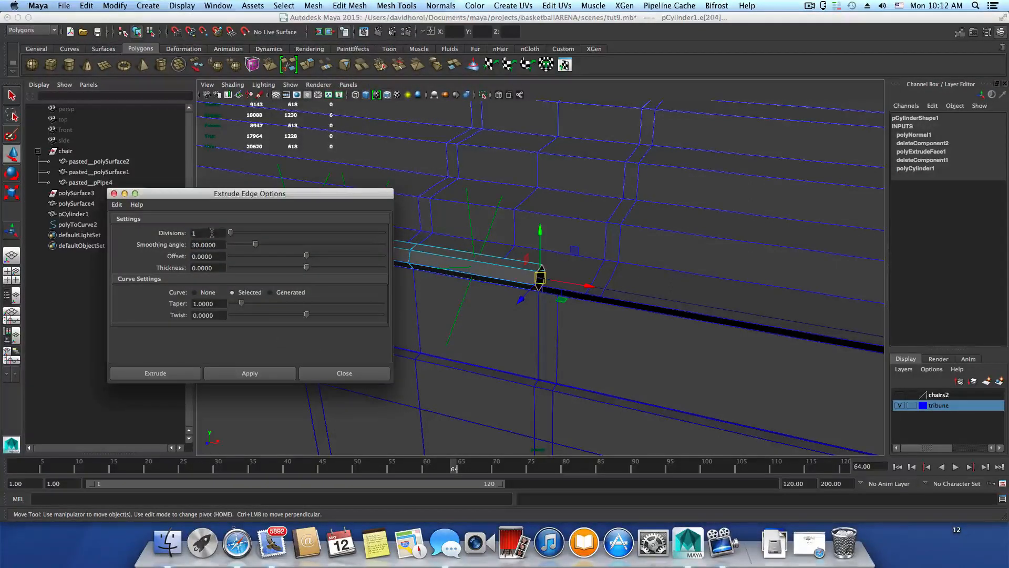
pyautogui.click(255, 373)
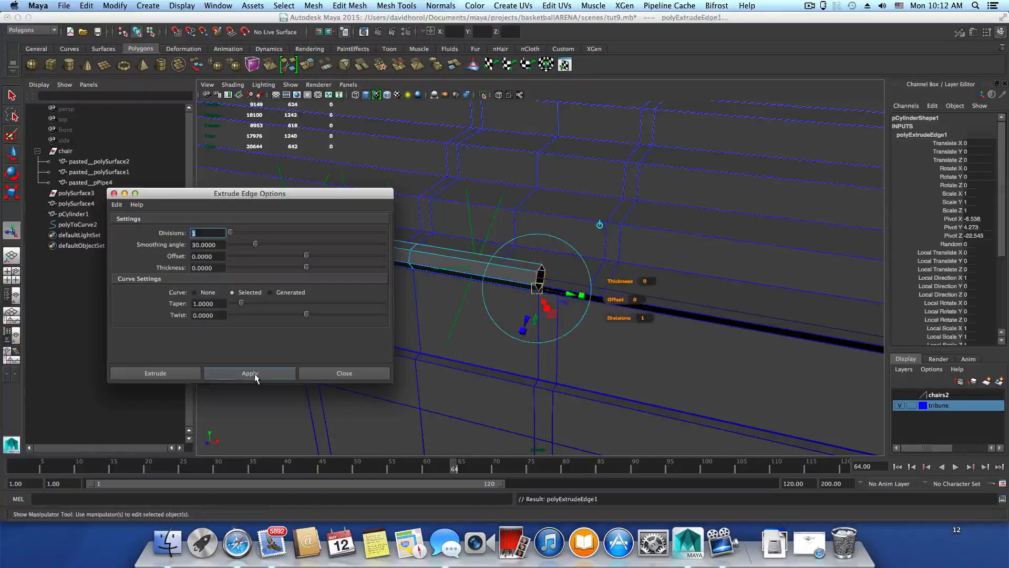
pyautogui.moveTo(571, 293); pyautogui.dragTo(430, 348)
# Extrude the end edge loop again with 1 division, pulling it about 8.42 along the wall to meet the railing's other end.
pyautogui.click(249, 373)
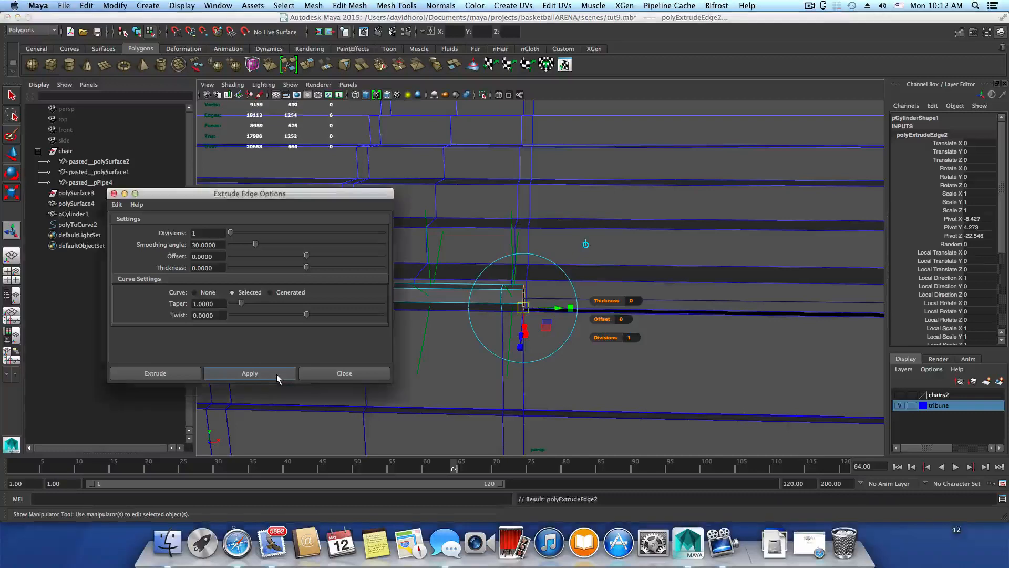
pyautogui.moveTo(555, 308); pyautogui.dragTo(813, 316)
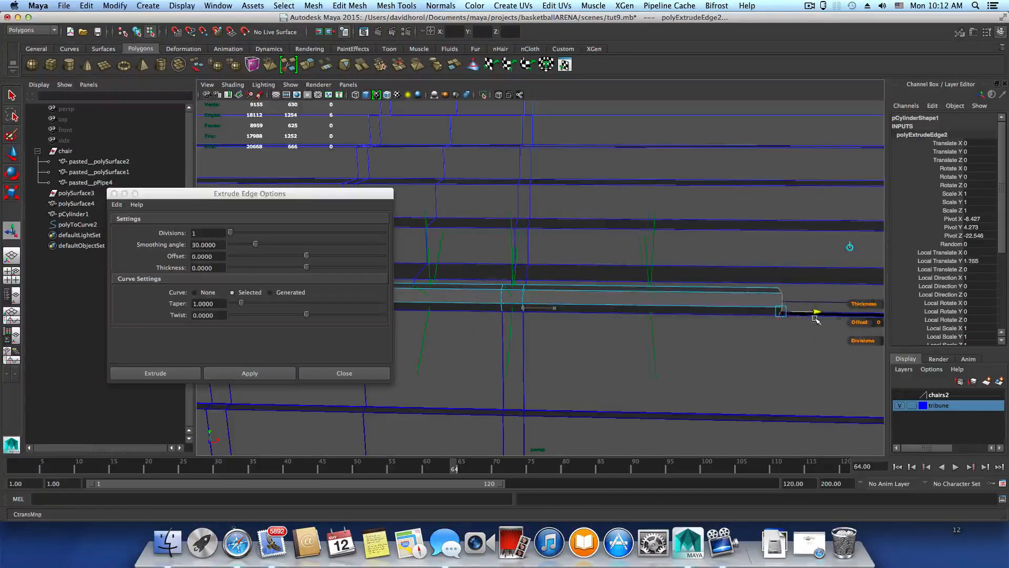
pyautogui.keyDown('alt'); pyautogui.moveTo(813, 315); pyautogui.dragTo(572, 327, button='right'); pyautogui.keyUp('alt')
pyautogui.keyDown('alt'); pyautogui.moveTo(572, 327); pyautogui.dragTo(887, 312); pyautogui.keyUp('alt')
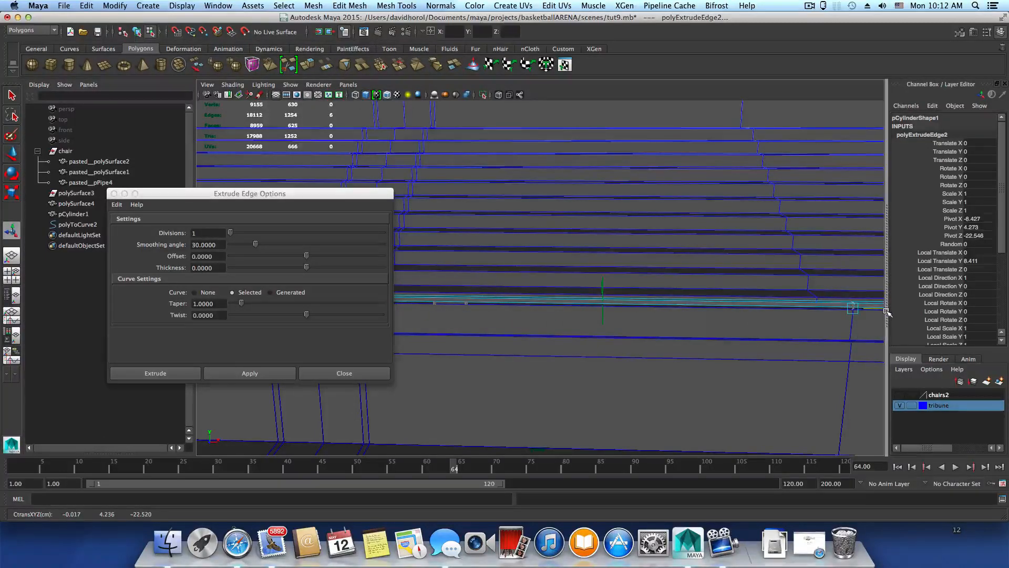
pyautogui.keyDown('alt'); pyautogui.moveTo(867, 315); pyautogui.dragTo(695, 306, button='middle'); pyautogui.keyUp('alt')
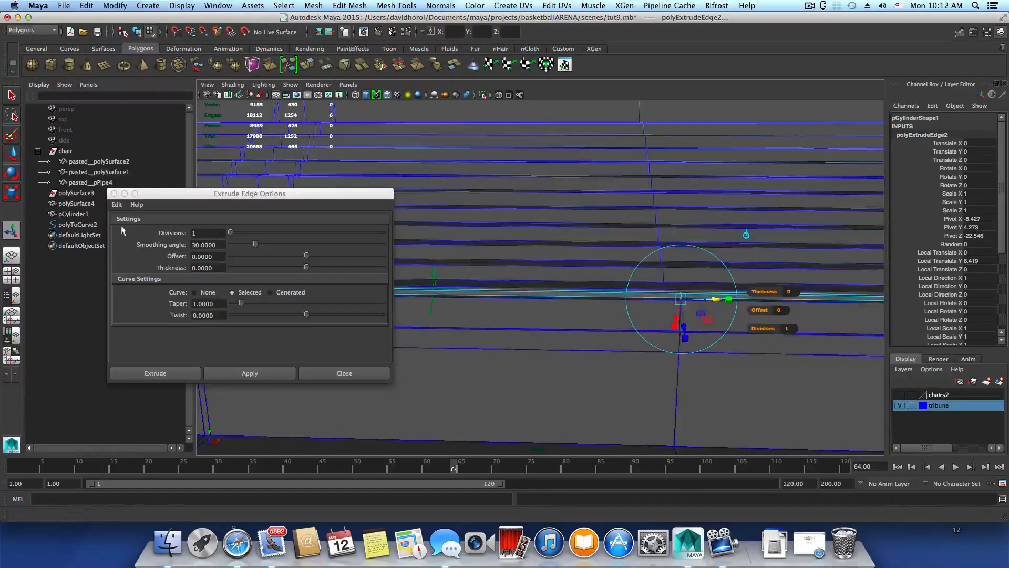
pyautogui.click(352, 370)
# Select the vertices where the two railing ends meet and merge them with thresholds of 0.0020 and 0.0040.
pyautogui.keyDown('alt'); pyautogui.moveTo(637, 342); pyautogui.dragTo(500, 331, button='middle'); pyautogui.keyUp('alt')
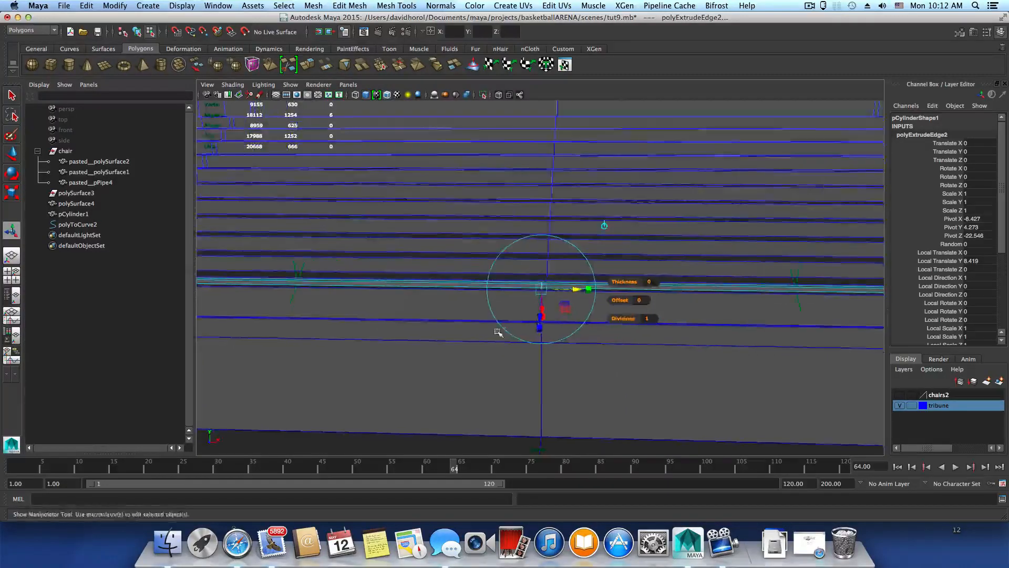
pyautogui.keyDown('alt'); pyautogui.moveTo(500, 331); pyautogui.dragTo(725, 367, button='right'); pyautogui.keyUp('alt')
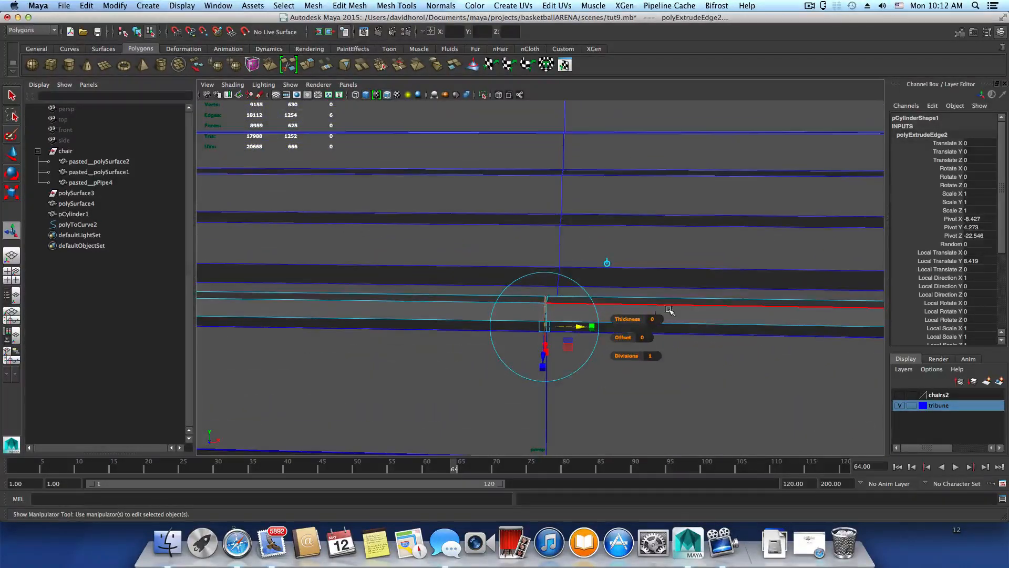
pyautogui.rightClick(669, 310)
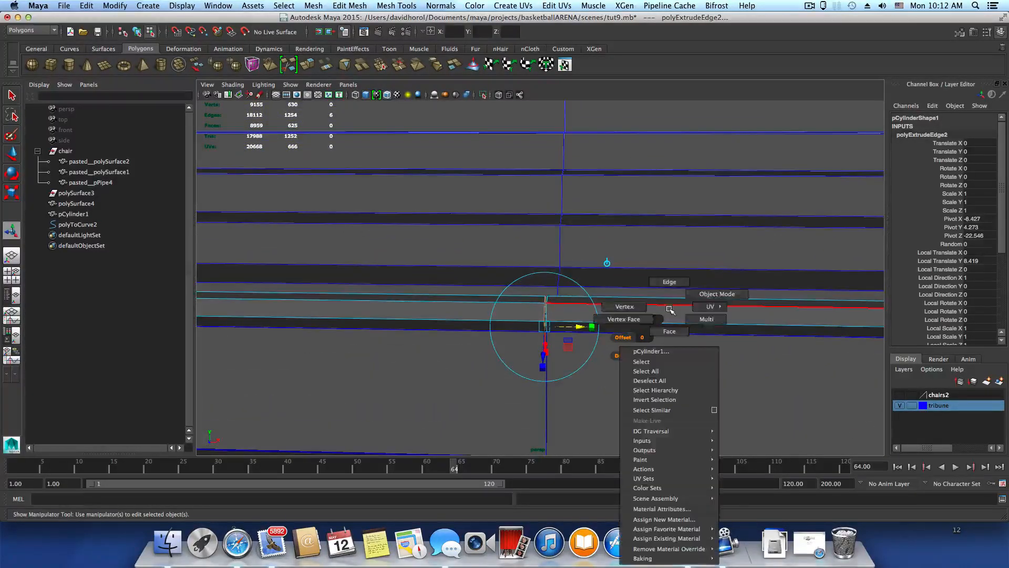
pyautogui.moveTo(501, 265); pyautogui.dragTo(568, 350)
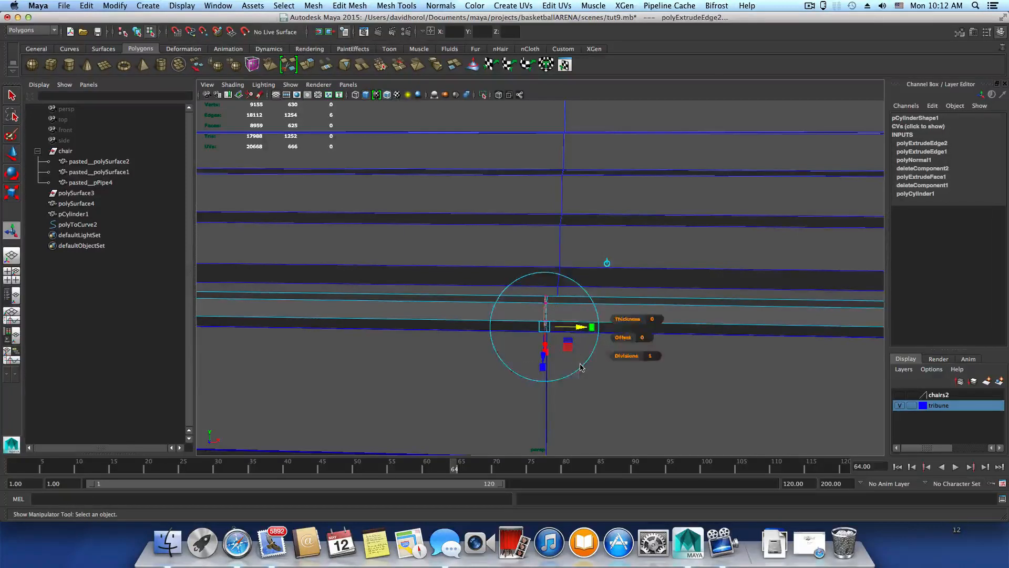
pyautogui.scroll(-3, 576, 363)
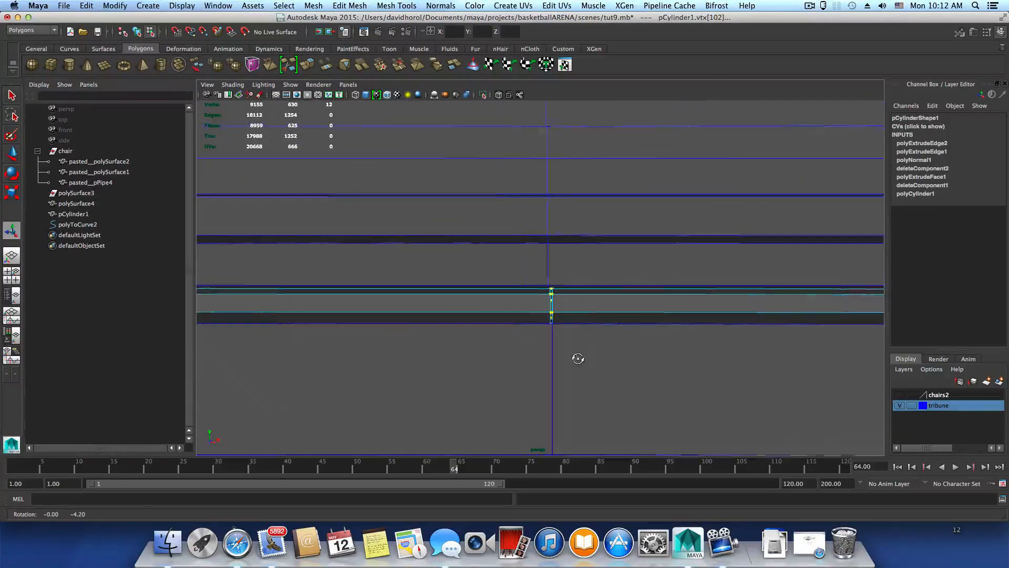
pyautogui.click(314, 6)
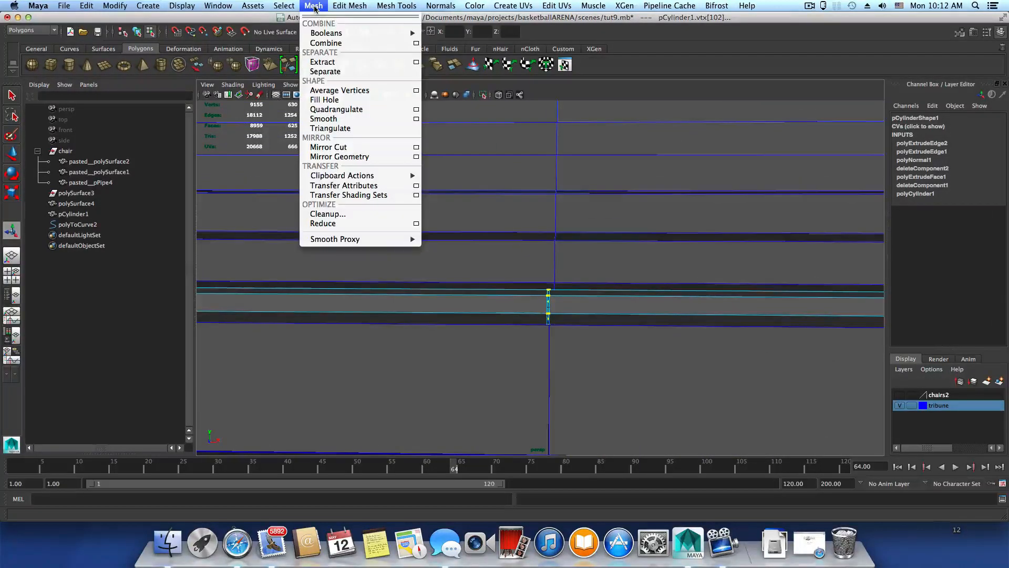
pyautogui.moveTo(349, 7)
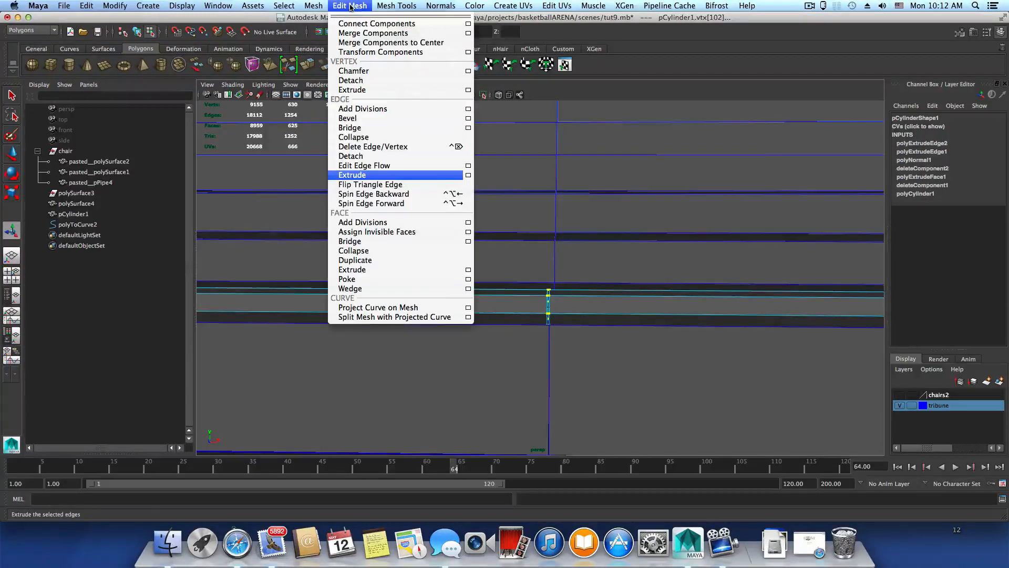
pyautogui.click(467, 34)
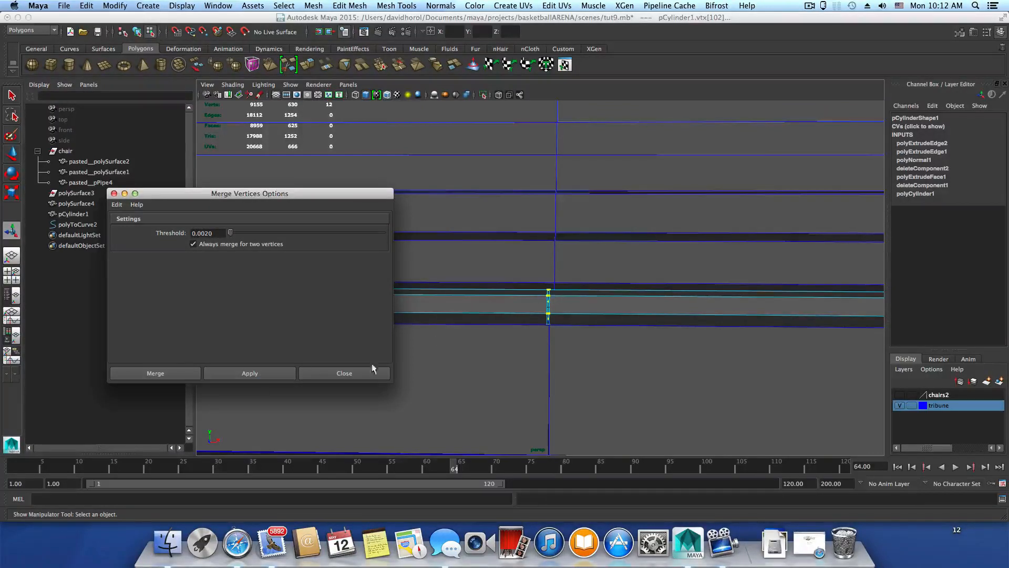
pyautogui.click(279, 373)
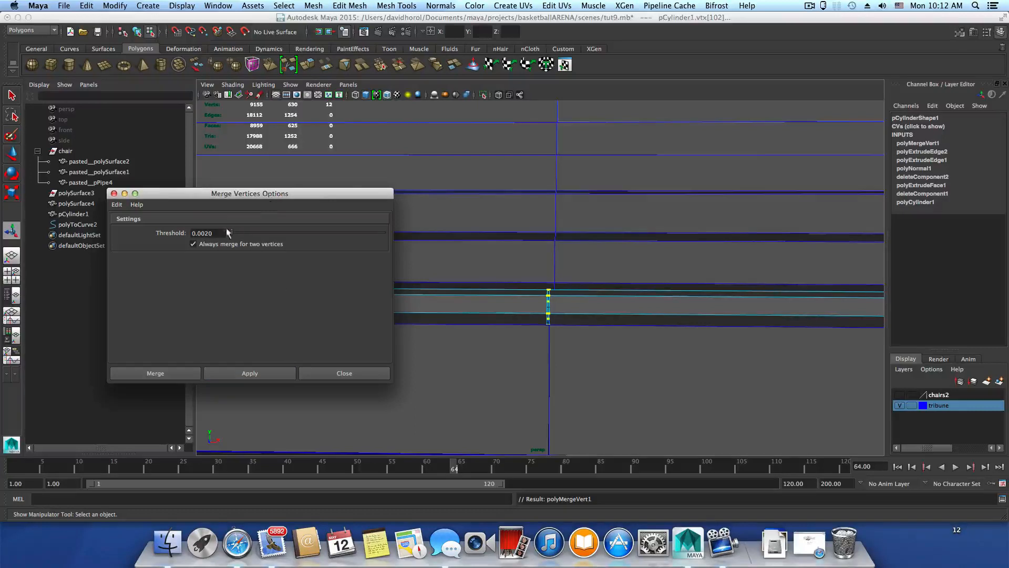
pyautogui.click(257, 368)
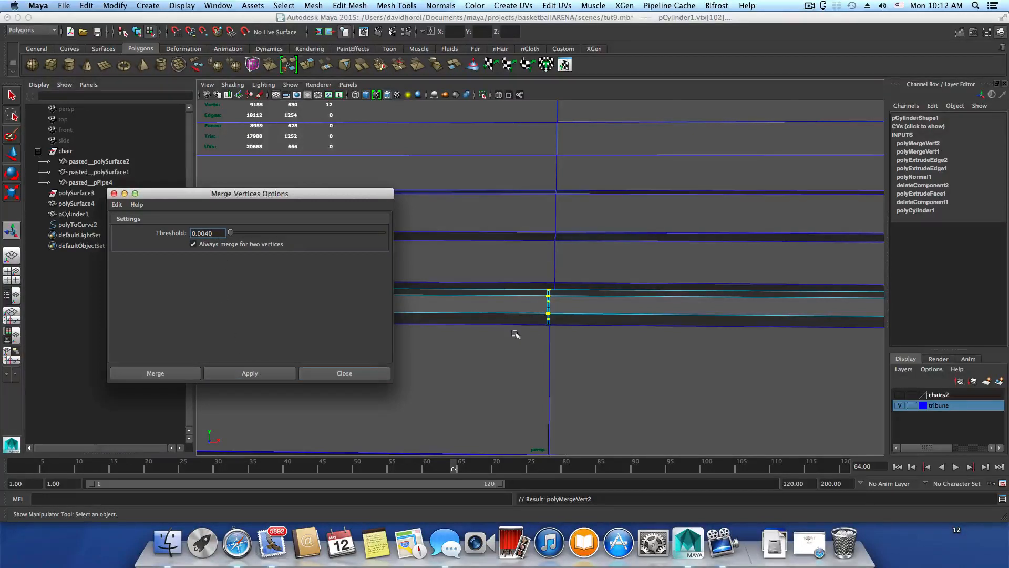
# Scale the seam vertices by a factor of -1 along the railing and merge them again with a threshold of 0.0040.
pyautogui.rightClick(577, 310)
pyautogui.press('r')
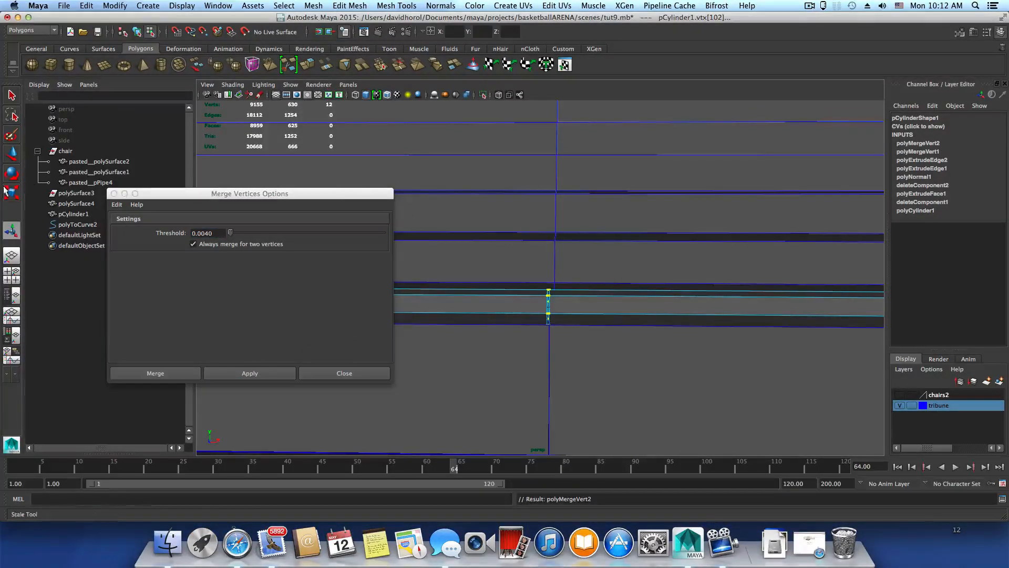
pyautogui.moveTo(600, 308); pyautogui.dragTo(545, 353)
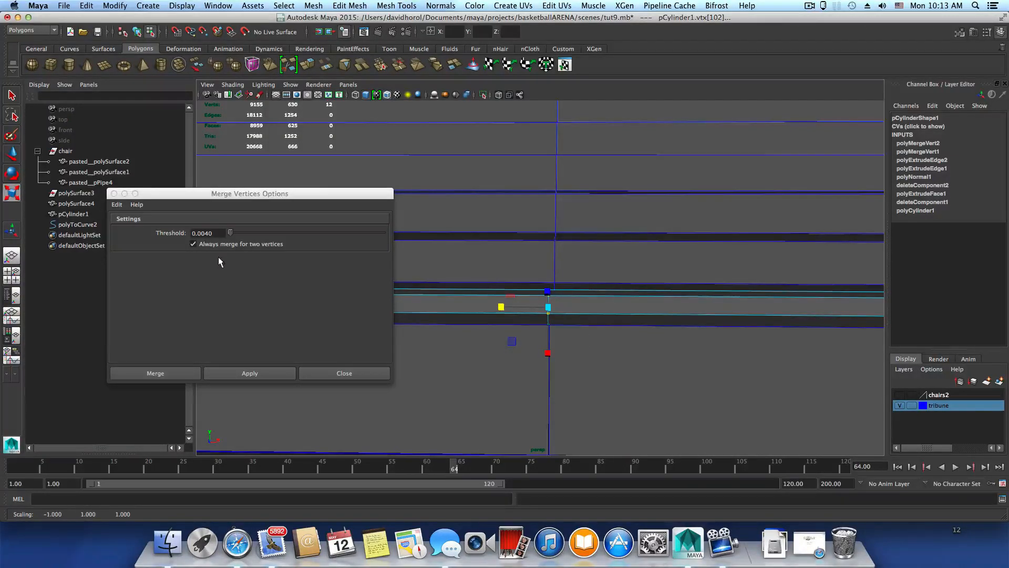
pyautogui.click(259, 371)
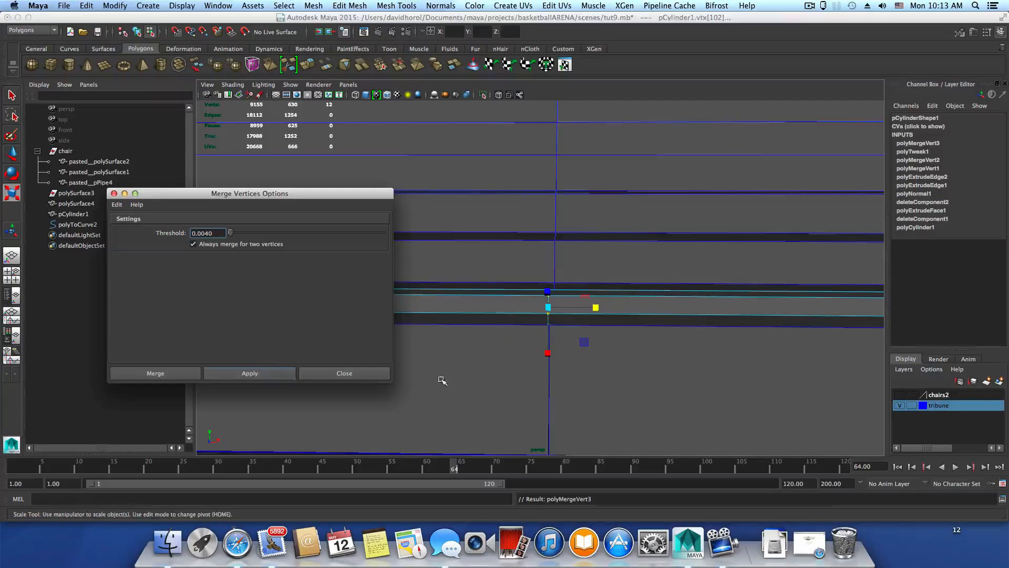
pyautogui.click(376, 374)
# Try moving a single seam vertex slightly along the railing to test the weld, and undo the move.
pyautogui.moveTo(537, 331); pyautogui.dragTo(759, 311)
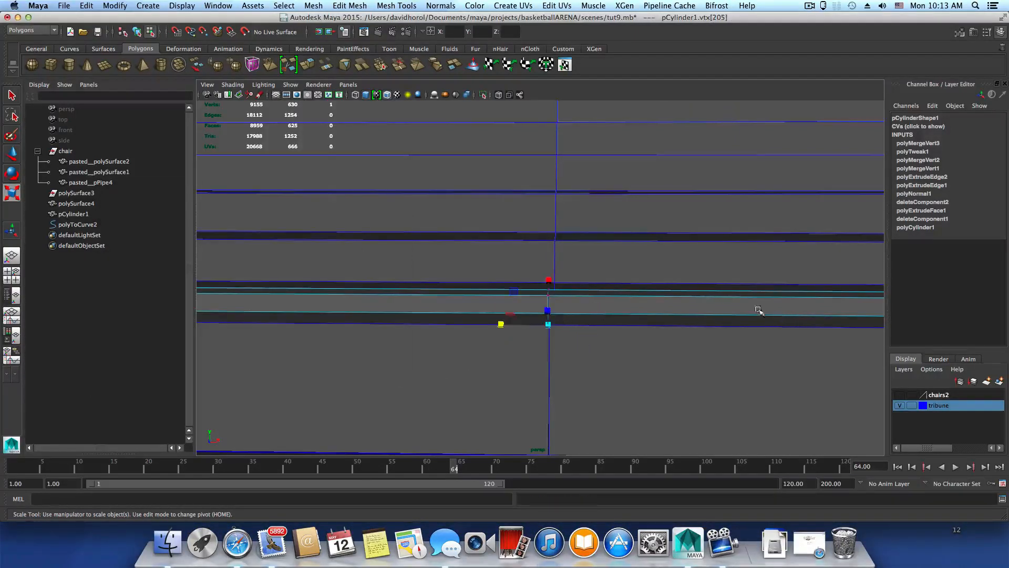
pyautogui.click(7, 96)
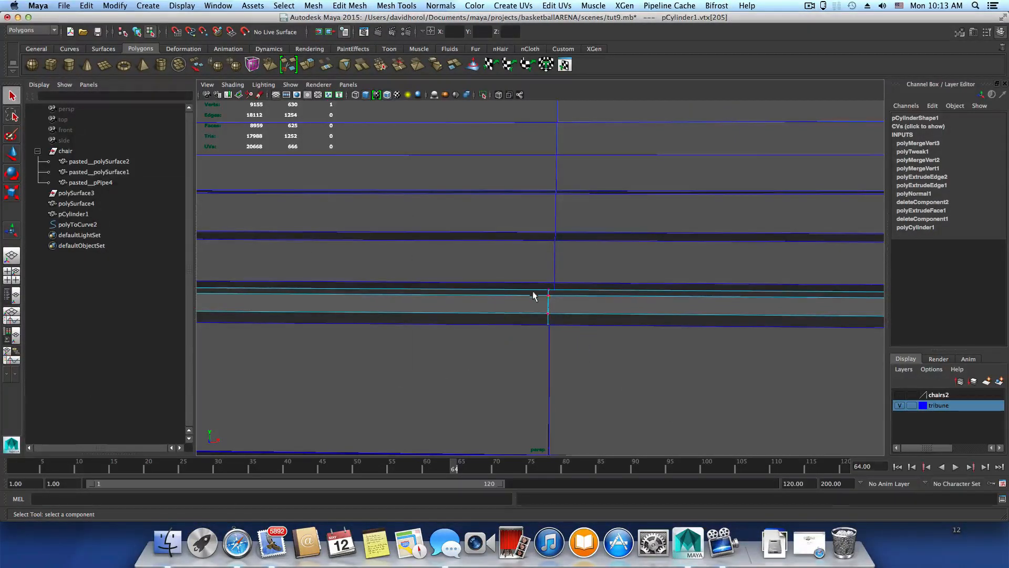
pyautogui.press('w')
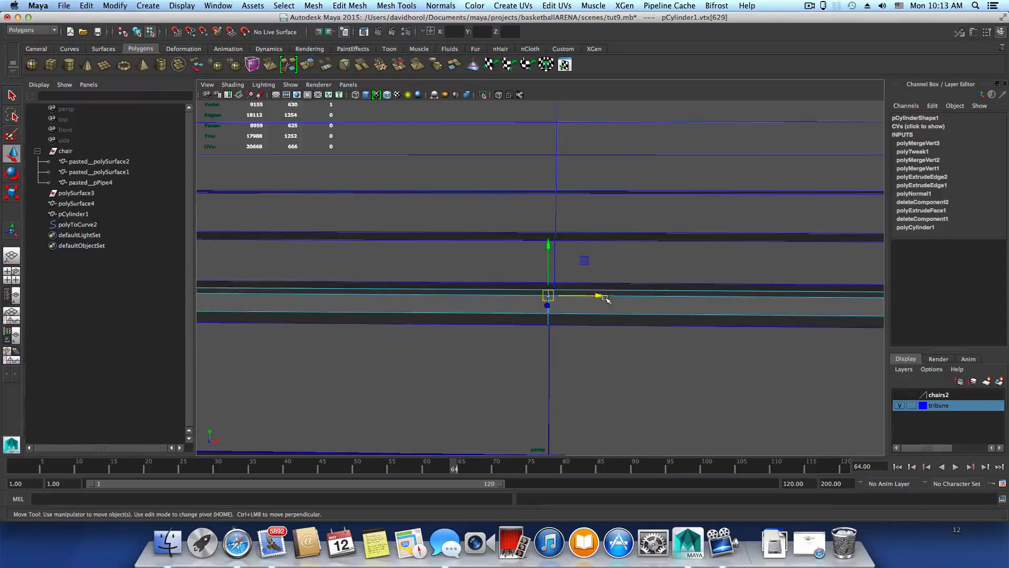
pyautogui.moveTo(597, 295); pyautogui.dragTo(590, 296)
pyautogui.hotkey('ctrl', 'z')
# Select all the vertices at the railing's seam and merge them with a threshold of 0.0100.
pyautogui.moveTo(582, 318); pyautogui.dragTo(532, 309, button='right')
pyautogui.moveTo(518, 253); pyautogui.dragTo(563, 370)
pyautogui.press('f')
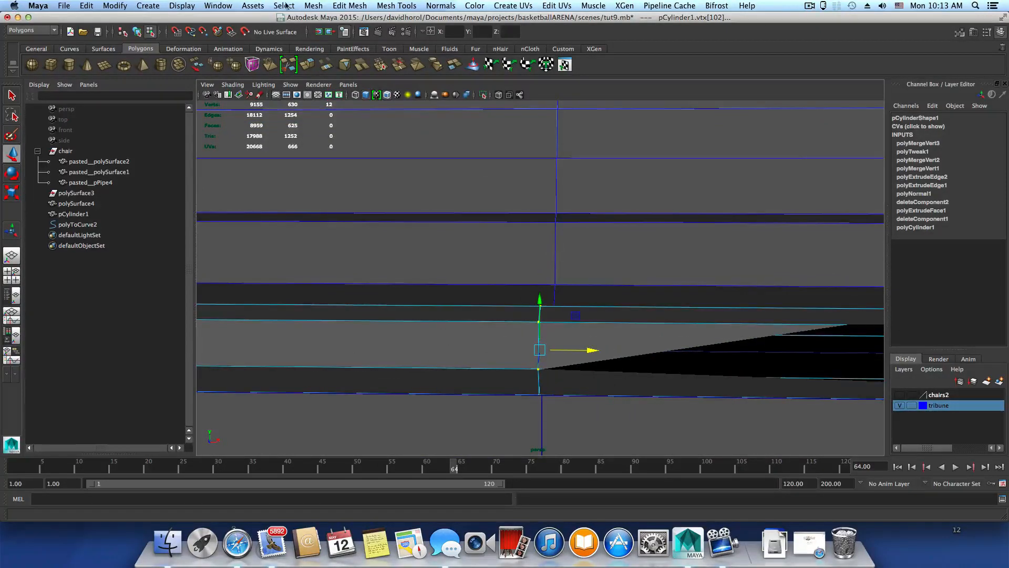
pyautogui.click(342, 4)
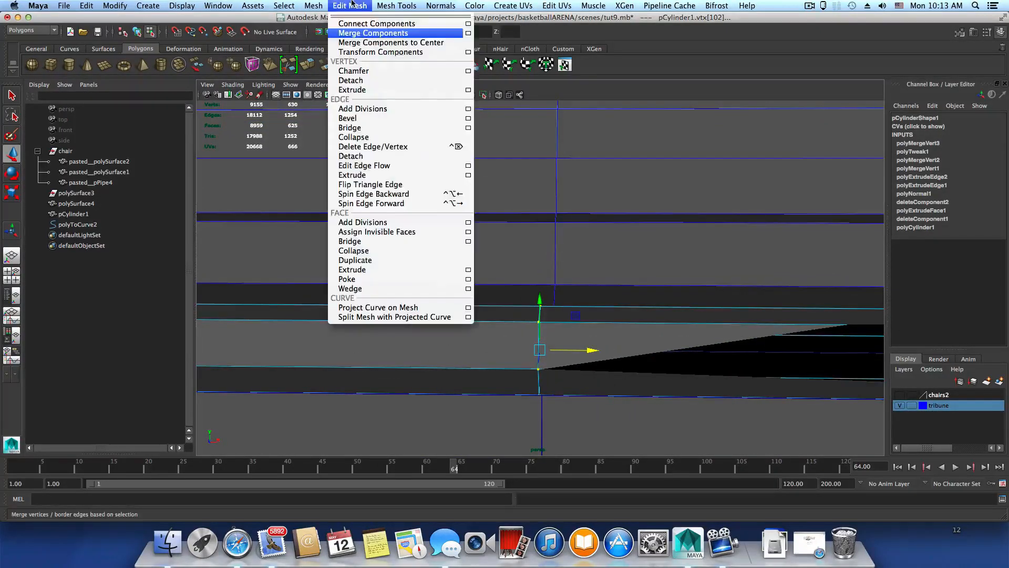
pyautogui.click(468, 33)
pyautogui.moveTo(197, 230); pyautogui.dragTo(223, 232)
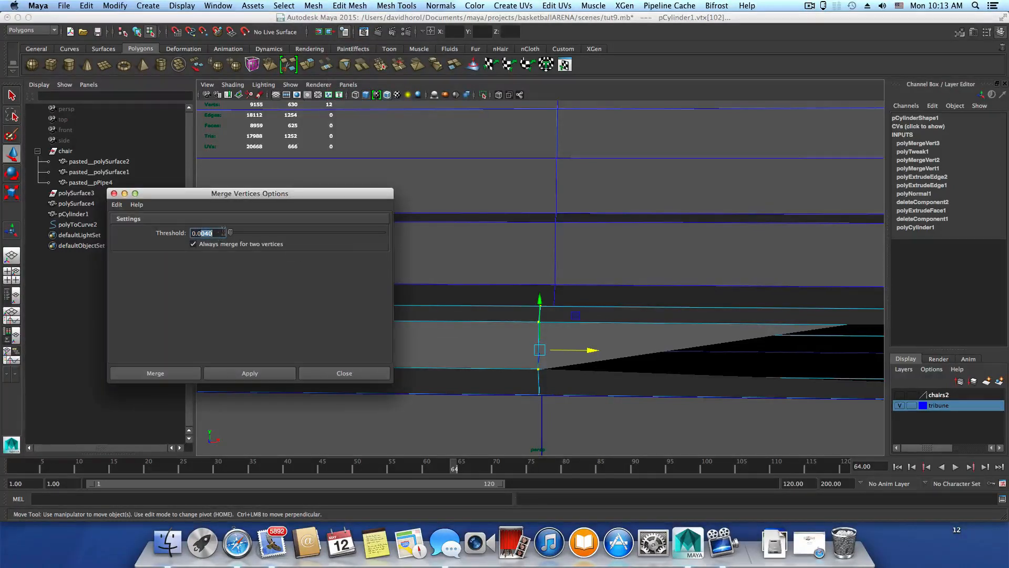
pyautogui.write('0100')
pyautogui.click(249, 372)
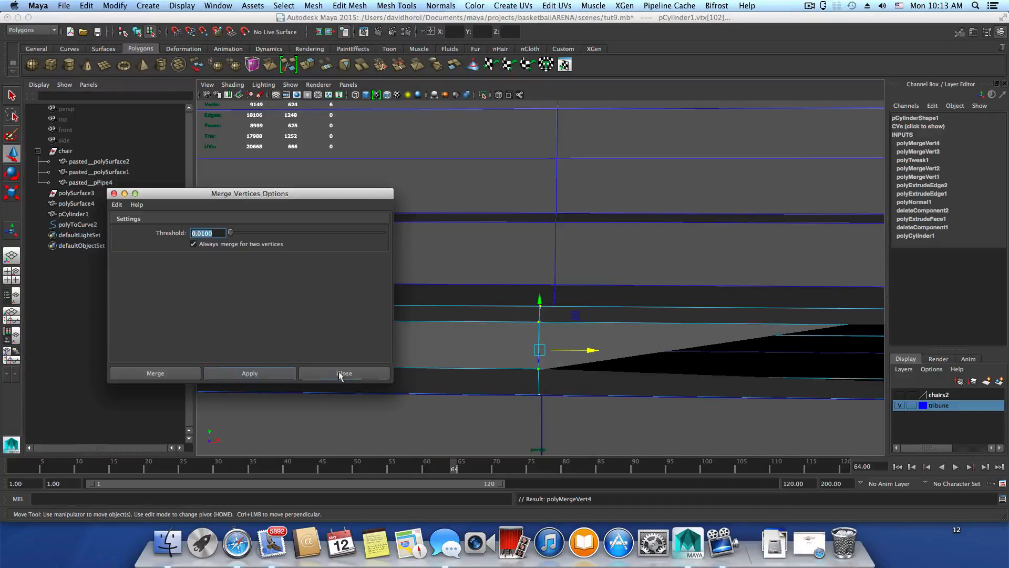
pyautogui.click(340, 374)
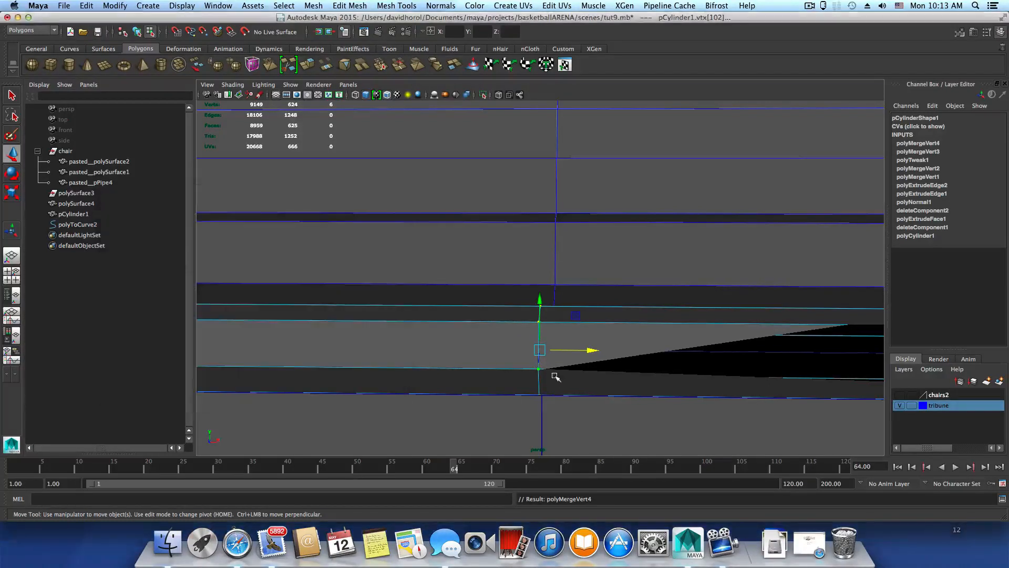
# Check a merged seam vertex, return to object mode and turn off the display of the railing's normals.
pyautogui.click(540, 321)
pyautogui.moveTo(588, 322); pyautogui.dragTo(705, 308)
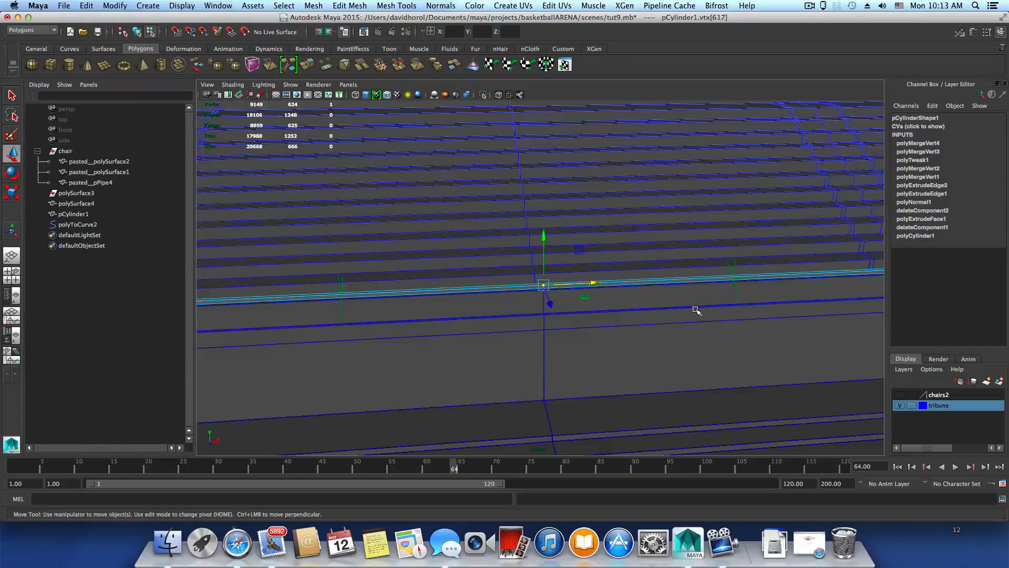
pyautogui.press('F8')
pyautogui.keyDown('alt'); pyautogui.moveTo(552, 297); pyautogui.dragTo(442, 240); pyautogui.keyUp('alt')
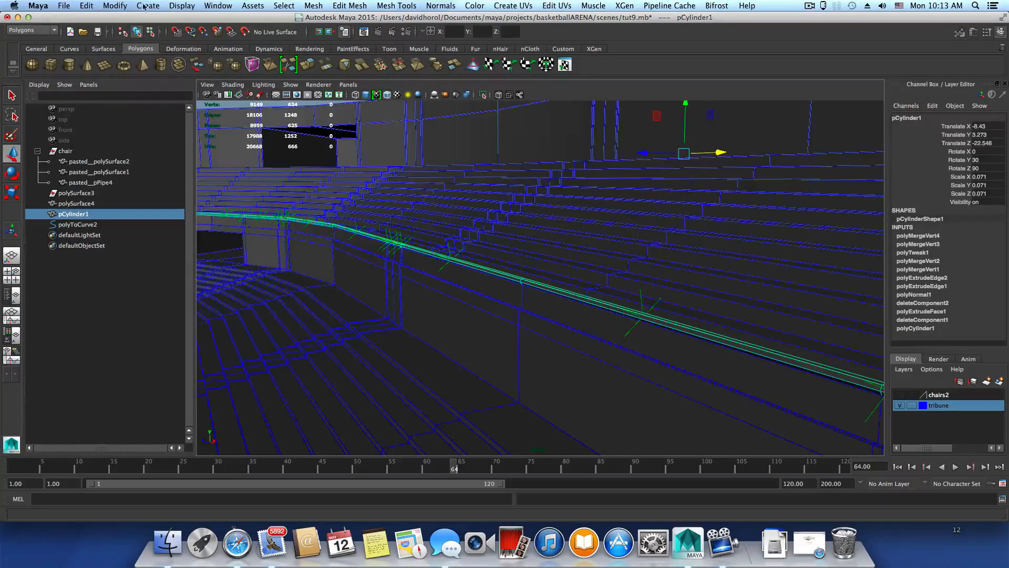
pyautogui.click(182, 6)
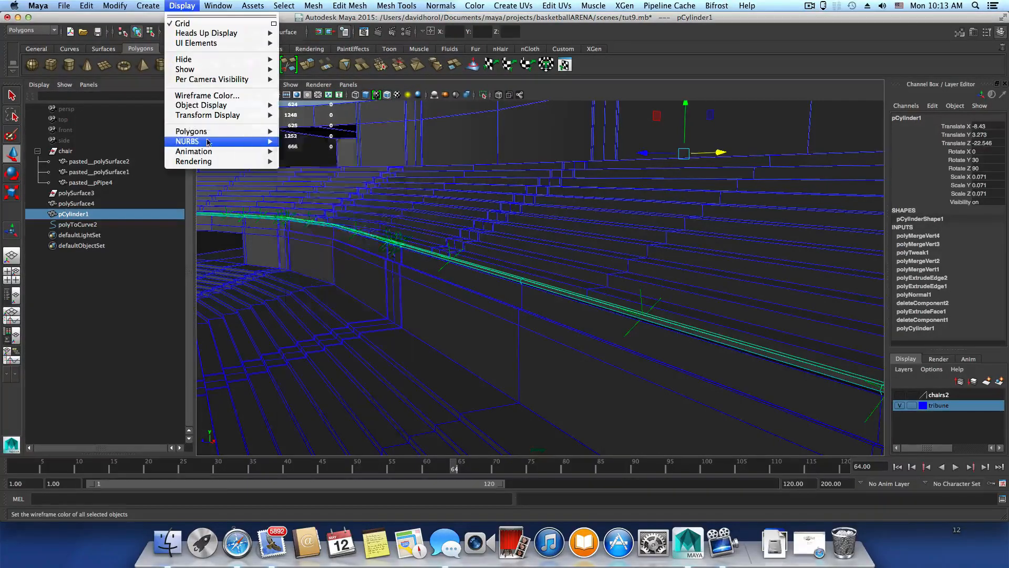
pyautogui.moveTo(203, 140)
pyautogui.click(320, 169)
# Examine the railing along the tribune wall, checking how it follows the straight sections and the corners.
pyautogui.keyDown('alt'); pyautogui.moveTo(519, 284); pyautogui.dragTo(420, 274); pyautogui.keyUp('alt')
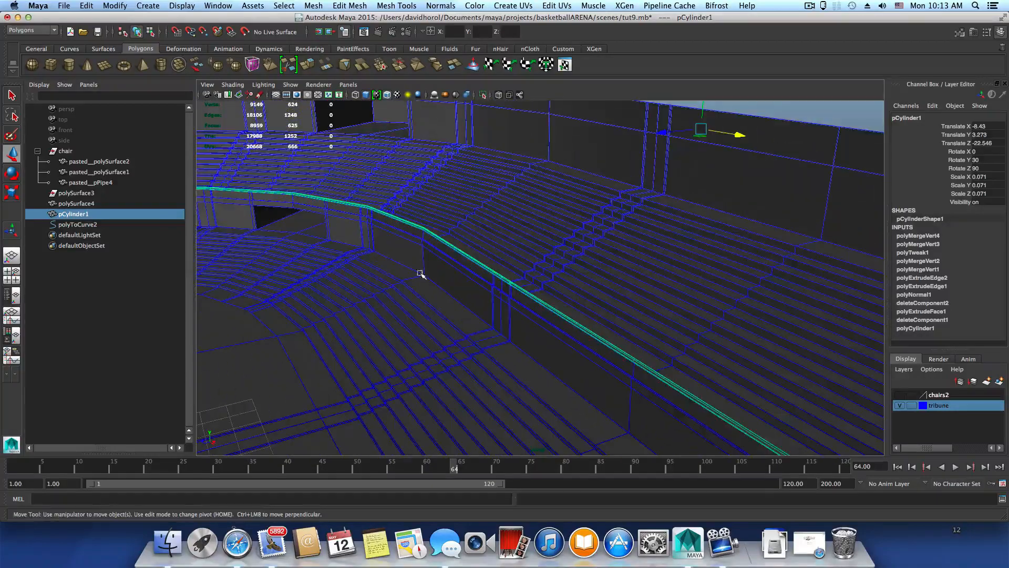
pyautogui.keyDown('alt'); pyautogui.moveTo(542, 314); pyautogui.dragTo(656, 250); pyautogui.keyUp('alt')
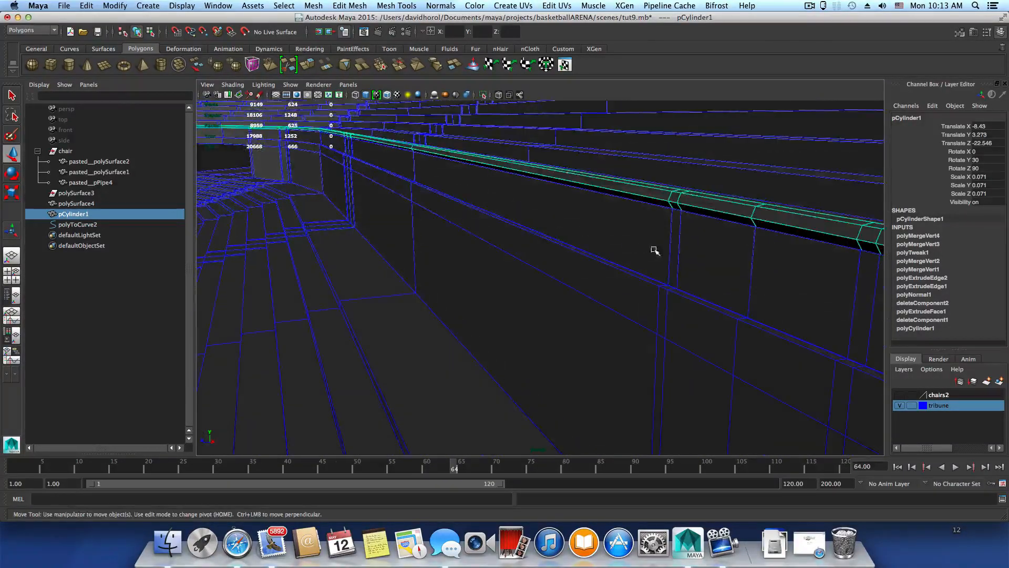
pyautogui.keyDown('alt'); pyautogui.moveTo(675, 254); pyautogui.dragTo(544, 285, button='right'); pyautogui.keyUp('alt')
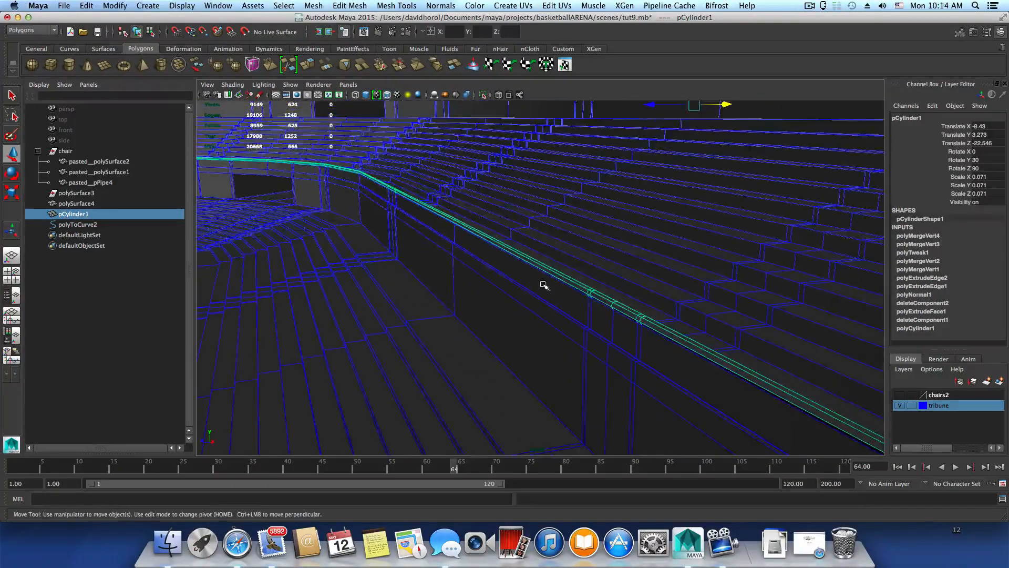
pyautogui.keyDown('alt'); pyautogui.moveTo(624, 284); pyautogui.dragTo(681, 286); pyautogui.keyUp('alt')
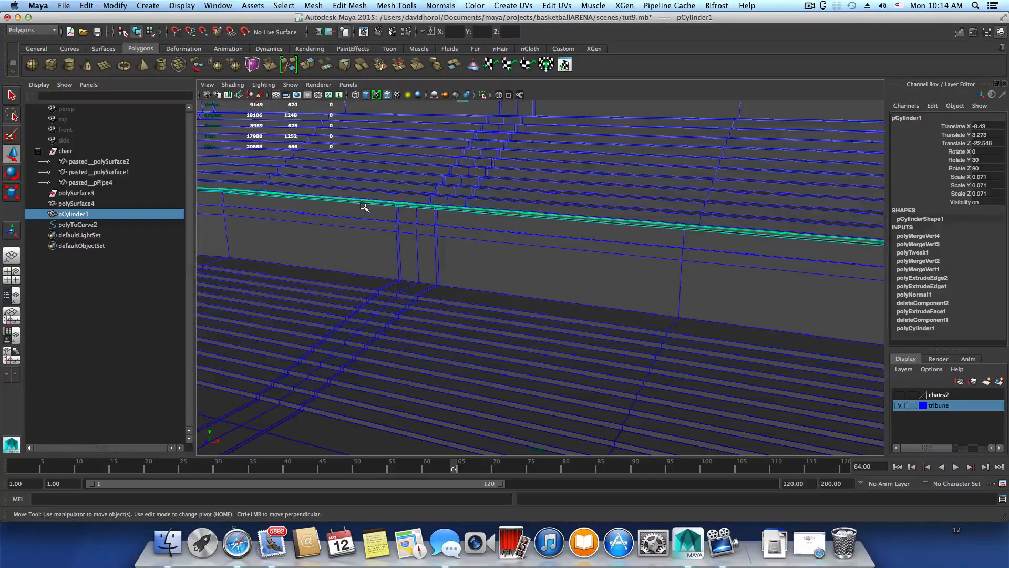
pyautogui.keyDown('alt'); pyautogui.moveTo(526, 232); pyautogui.dragTo(509, 241); pyautogui.keyUp('alt')
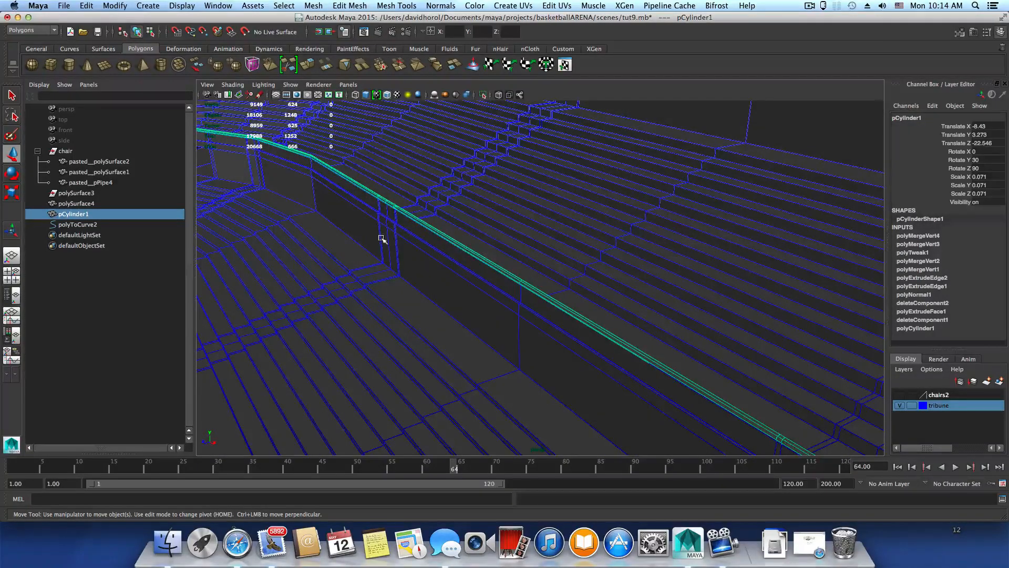
pyautogui.keyDown('alt'); pyautogui.moveTo(382, 239); pyautogui.dragTo(389, 238); pyautogui.keyUp('alt')
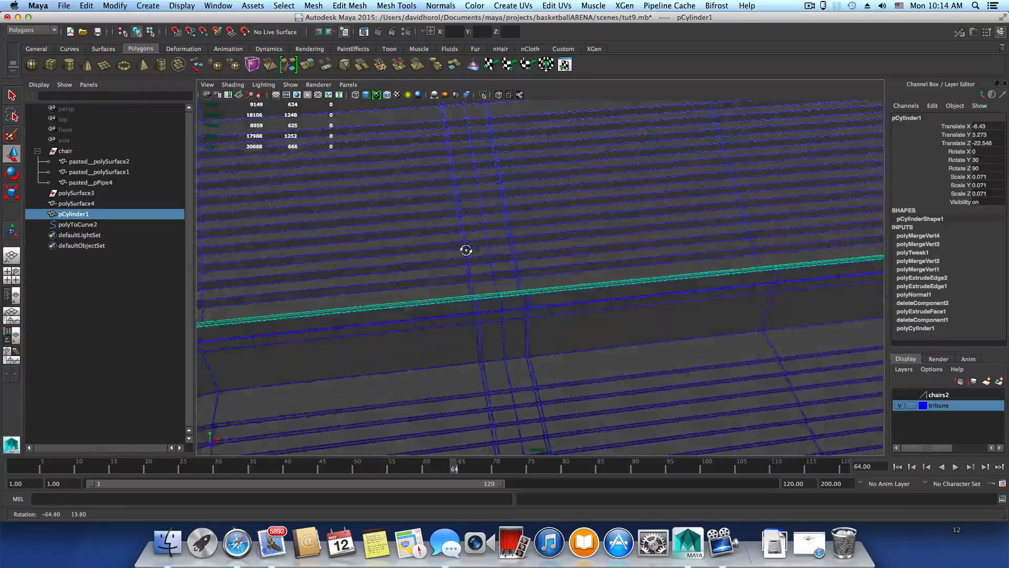
pyautogui.keyDown('alt'); pyautogui.moveTo(466, 250); pyautogui.dragTo(609, 254); pyautogui.keyUp('alt')
pyautogui.keyDown('alt'); pyautogui.moveTo(382, 255); pyautogui.dragTo(466, 237); pyautogui.keyUp('alt')
# Select the railing's vertex ring at the wall corner below the tribune opening and rotate it about the vertical axis to match the bend.
pyautogui.keyDown('alt'); pyautogui.moveTo(466, 236); pyautogui.dragTo(588, 270, button='right'); pyautogui.keyUp('alt')
pyautogui.keyDown('alt'); pyautogui.moveTo(588, 269); pyautogui.dragTo(489, 242); pyautogui.keyUp('alt')
pyautogui.keyDown('alt'); pyautogui.moveTo(489, 242); pyautogui.dragTo(564, 287, button='middle'); pyautogui.keyUp('alt')
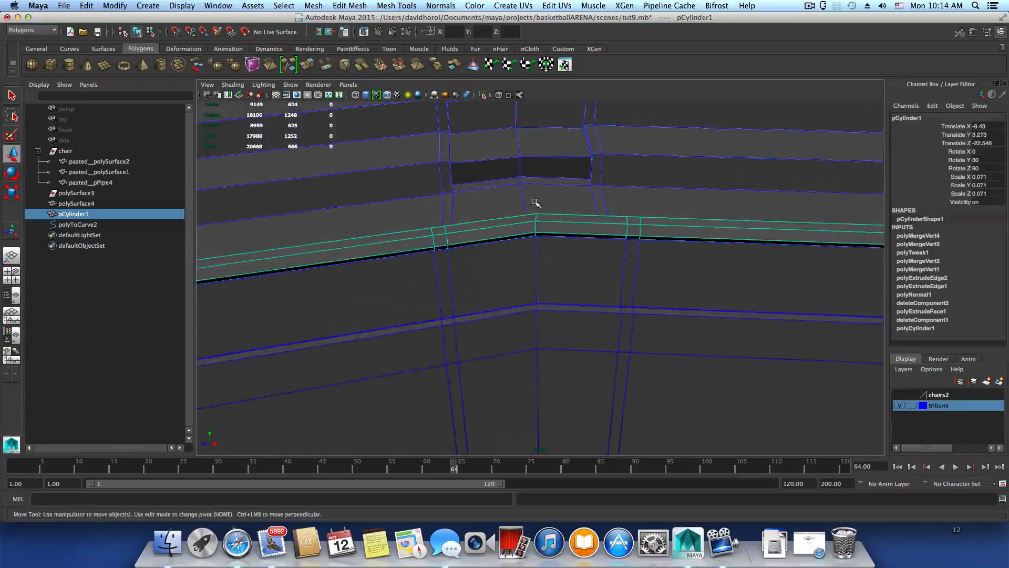
pyautogui.keyDown('alt'); pyautogui.moveTo(536, 238); pyautogui.dragTo(546, 270, button='middle'); pyautogui.keyUp('alt')
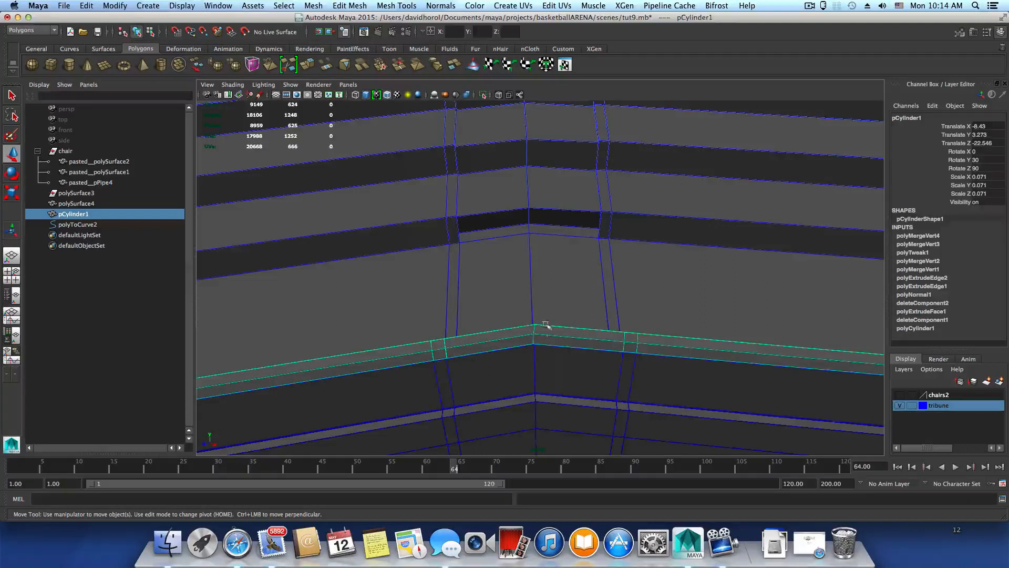
pyautogui.moveTo(545, 337); pyautogui.dragTo(499, 321, button='right')
pyautogui.moveTo(519, 310); pyautogui.dragTo(554, 367)
pyautogui.press('e')
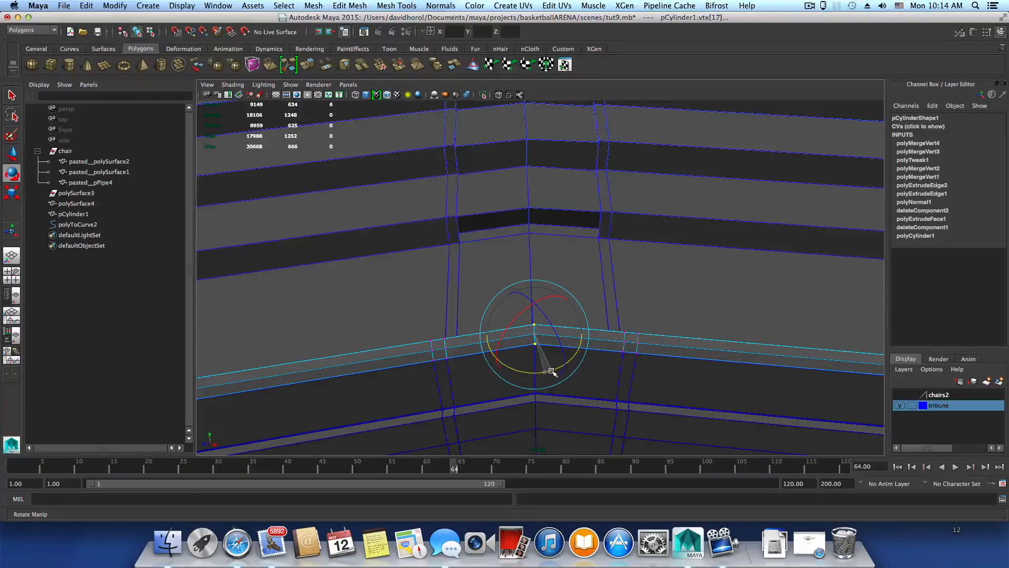
# Select the vertex ring at the next plain wall corner of the railing and rotate it to line up with the corner edge.
pyautogui.keyDown('alt'); pyautogui.moveTo(570, 403); pyautogui.dragTo(569, 387); pyautogui.keyUp('alt')
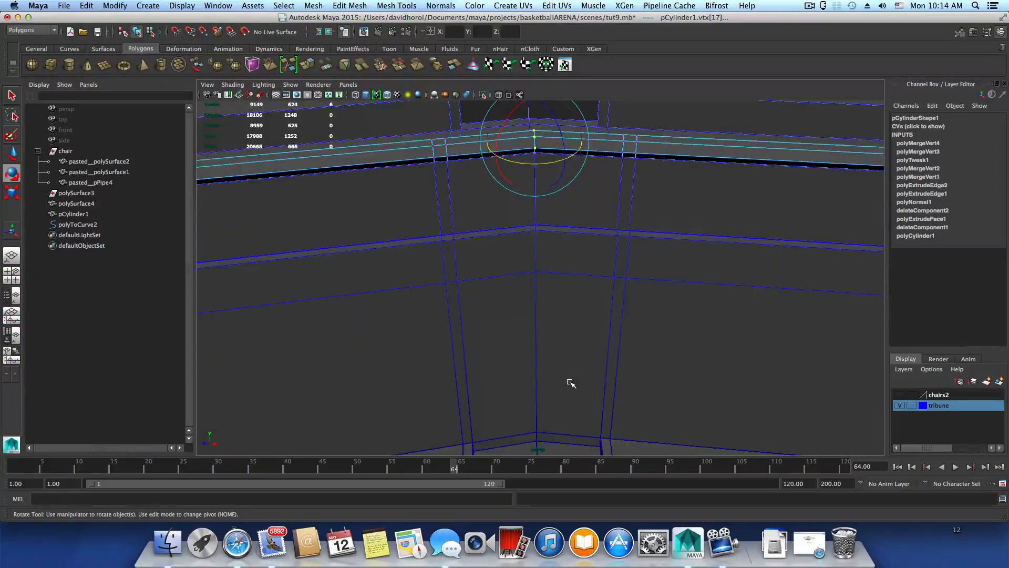
pyautogui.keyDown('alt'); pyautogui.moveTo(571, 382); pyautogui.dragTo(562, 405, button='middle'); pyautogui.keyUp('alt')
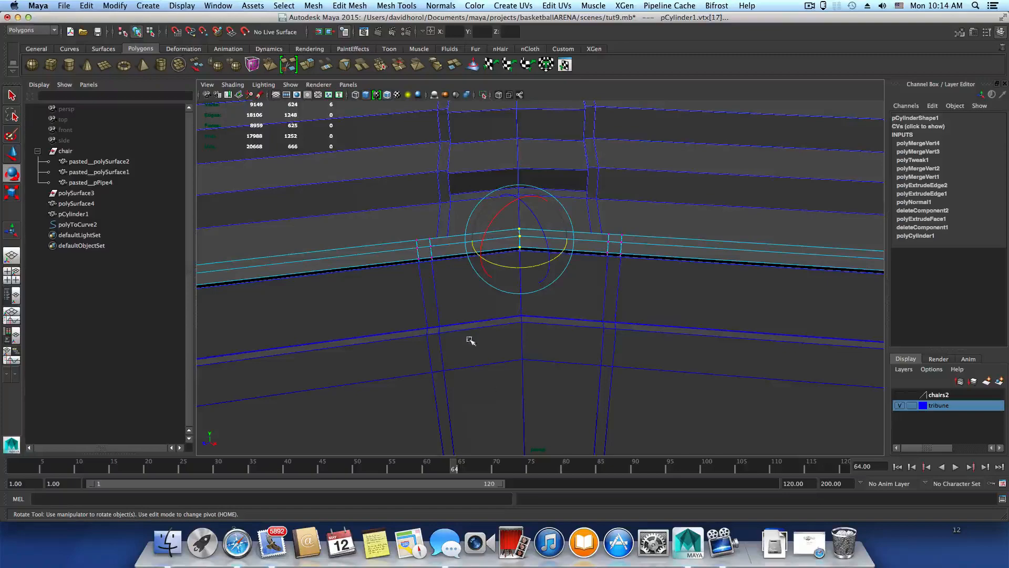
pyautogui.keyDown('alt'); pyautogui.moveTo(487, 334); pyautogui.dragTo(479, 329); pyautogui.keyUp('alt')
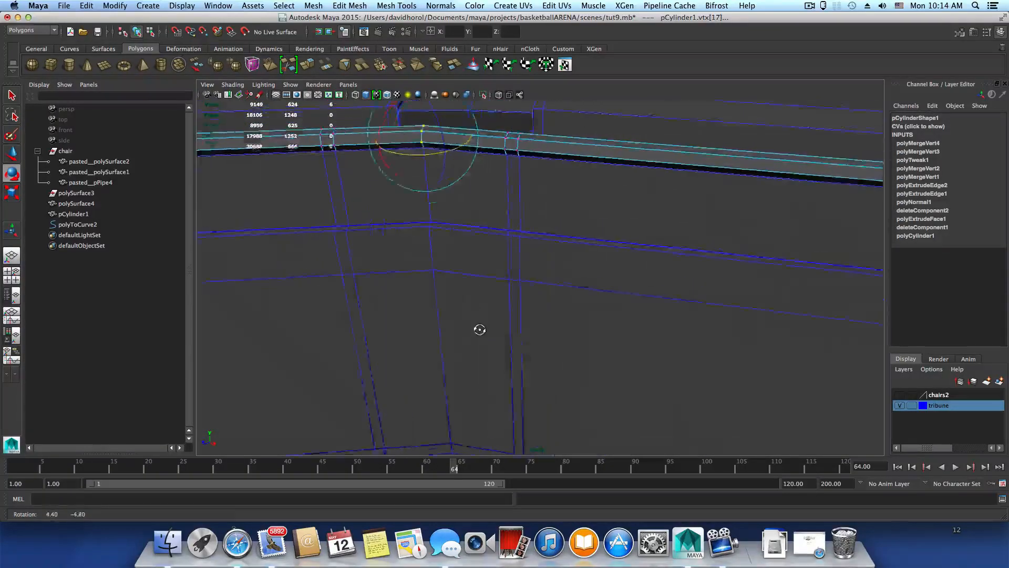
pyautogui.keyDown('alt'); pyautogui.moveTo(479, 329); pyautogui.dragTo(497, 227, button='right'); pyautogui.keyUp('alt')
pyautogui.moveTo(506, 246); pyautogui.dragTo(557, 277)
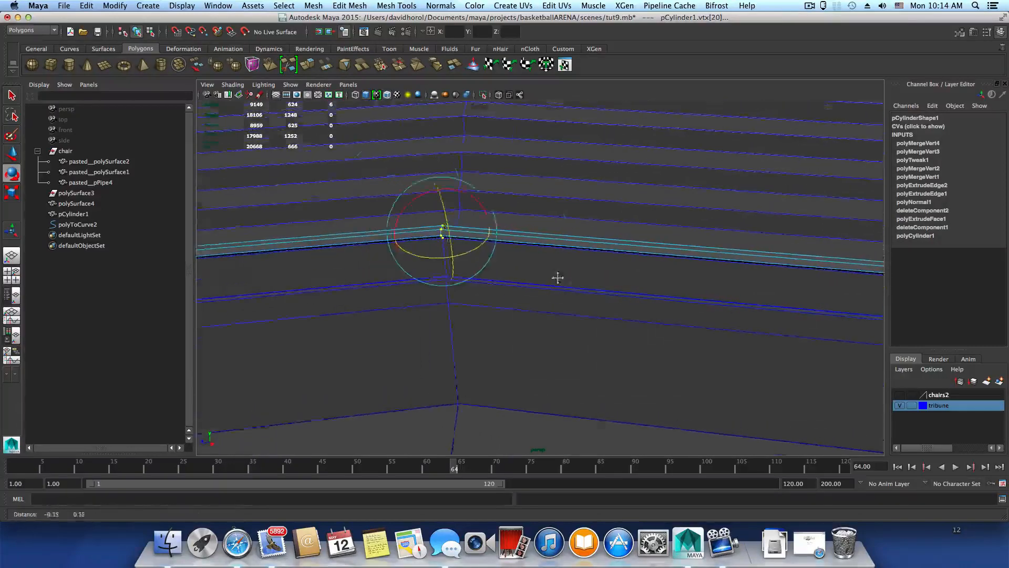
pyautogui.press('f')
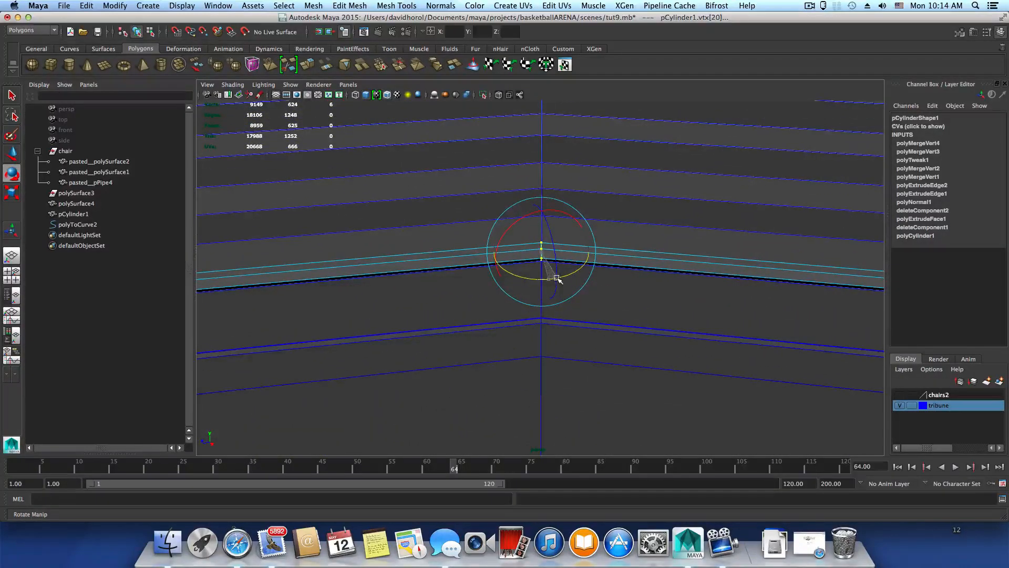
# Rotate the railing's vertex rings at the next opening corner and the following plain corner to line up with the wall bends.
pyautogui.moveTo(557, 278)
pyautogui.keyDown('alt'); pyautogui.mouseDown(button='right')
pyautogui.moveTo(468, 283)
pyautogui.moveTo(469, 264)
pyautogui.moveTo(566, 295)
pyautogui.moveTo(536, 316)
pyautogui.moveTo(561, 322)
pyautogui.moveTo(565, 273)
pyautogui.mouseUp(button='right'); pyautogui.keyUp('alt')
pyautogui.keyDown('alt'); pyautogui.moveTo(565, 273); pyautogui.dragTo(398, 180); pyautogui.keyUp('alt')
pyautogui.moveTo(436, 246); pyautogui.dragTo(445, 253)
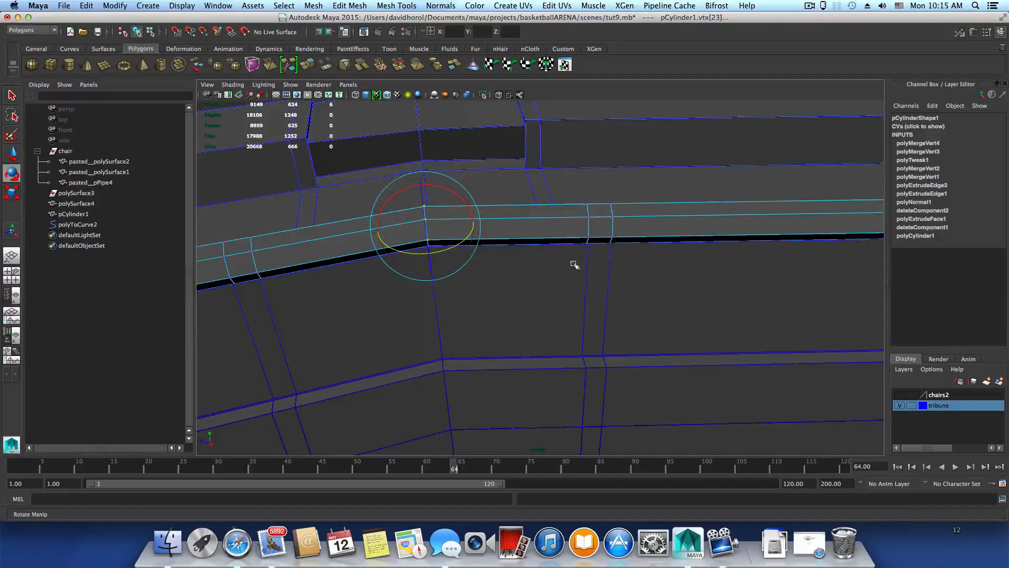
pyautogui.keyDown('alt'); pyautogui.moveTo(574, 265); pyautogui.dragTo(488, 201); pyautogui.keyUp('alt')
pyautogui.moveTo(462, 164); pyautogui.dragTo(562, 372)
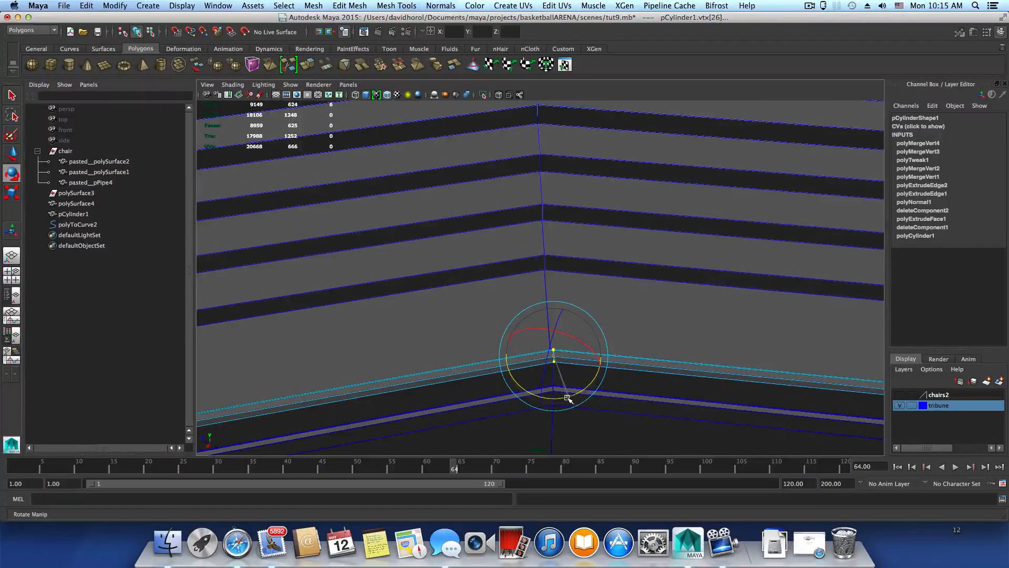
# Continue along the railing, selecting and rotating the vertex rings at the next two wall corners to follow their bends.
pyautogui.keyDown('alt'); pyautogui.moveTo(575, 395); pyautogui.dragTo(437, 279); pyautogui.keyUp('alt')
pyautogui.keyDown('alt'); pyautogui.moveTo(438, 279); pyautogui.dragTo(552, 274, button='right'); pyautogui.keyUp('alt')
pyautogui.keyDown('alt'); pyautogui.moveTo(553, 265); pyautogui.dragTo(604, 262); pyautogui.keyUp('alt')
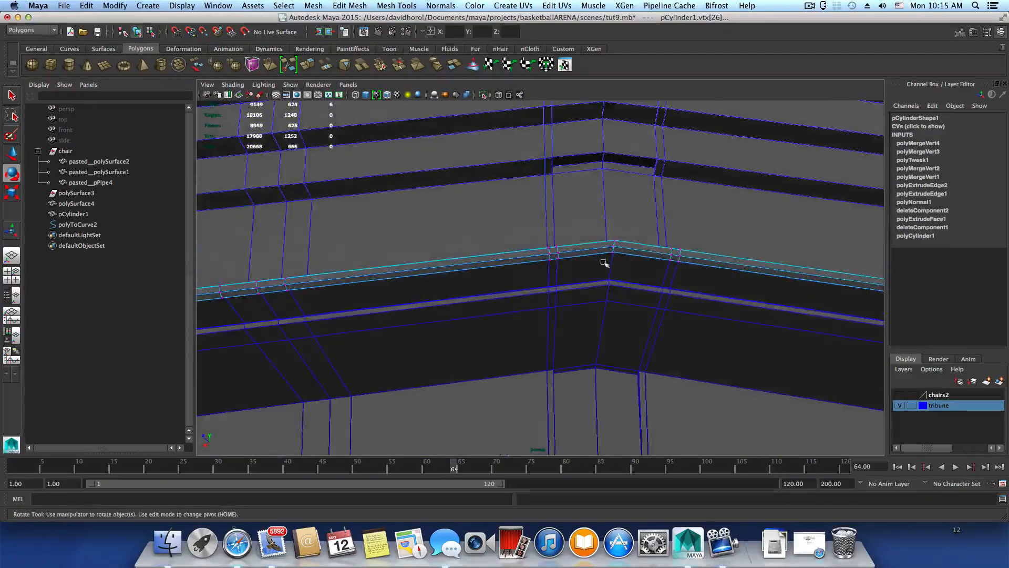
pyautogui.click(612, 246)
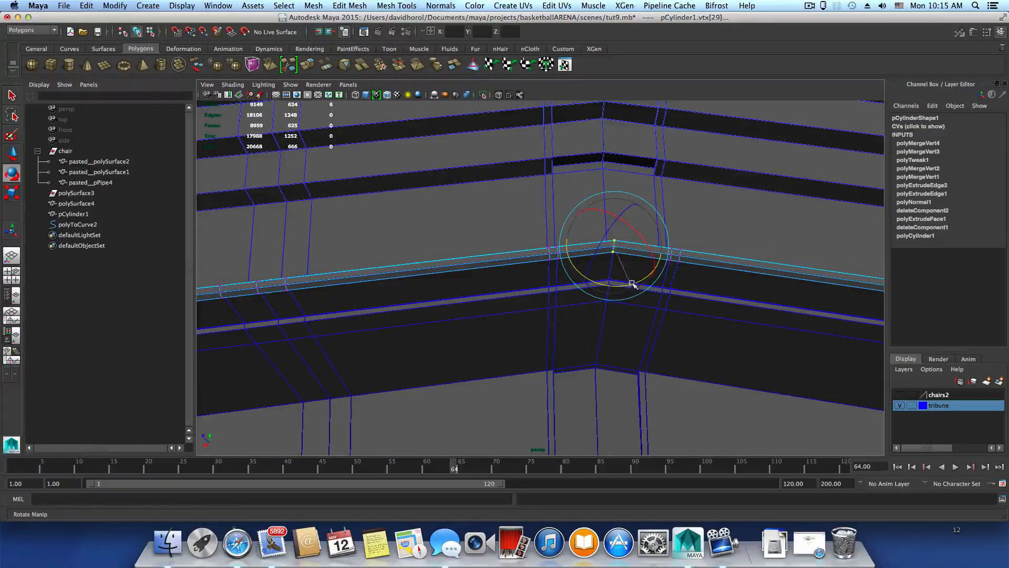
pyautogui.keyDown('alt'); pyautogui.moveTo(675, 294); pyautogui.dragTo(555, 296, button='right'); pyautogui.keyUp('alt')
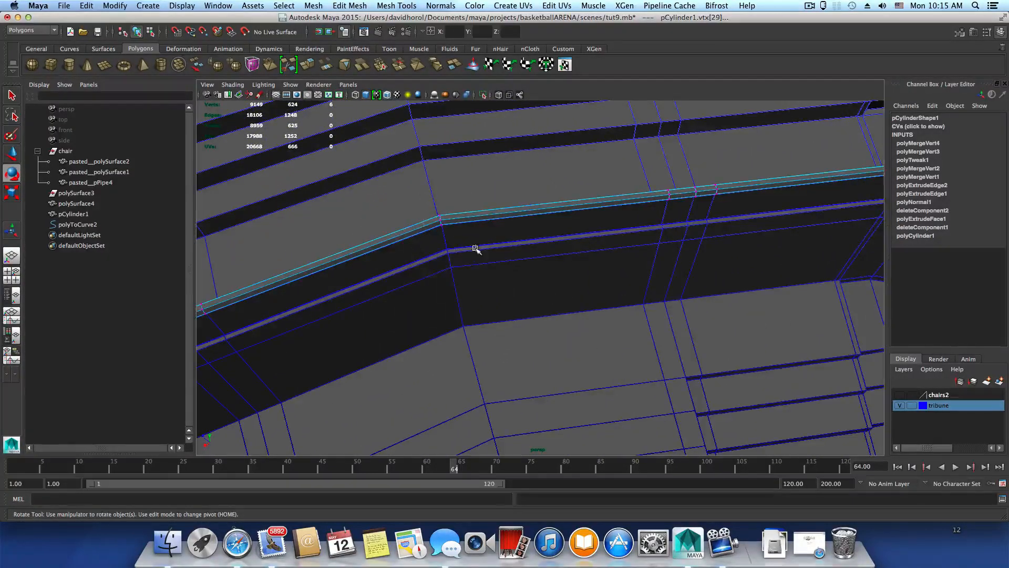
pyautogui.click(441, 220)
pyautogui.keyDown('alt'); pyautogui.moveTo(440, 220); pyautogui.dragTo(602, 293); pyautogui.keyUp('alt')
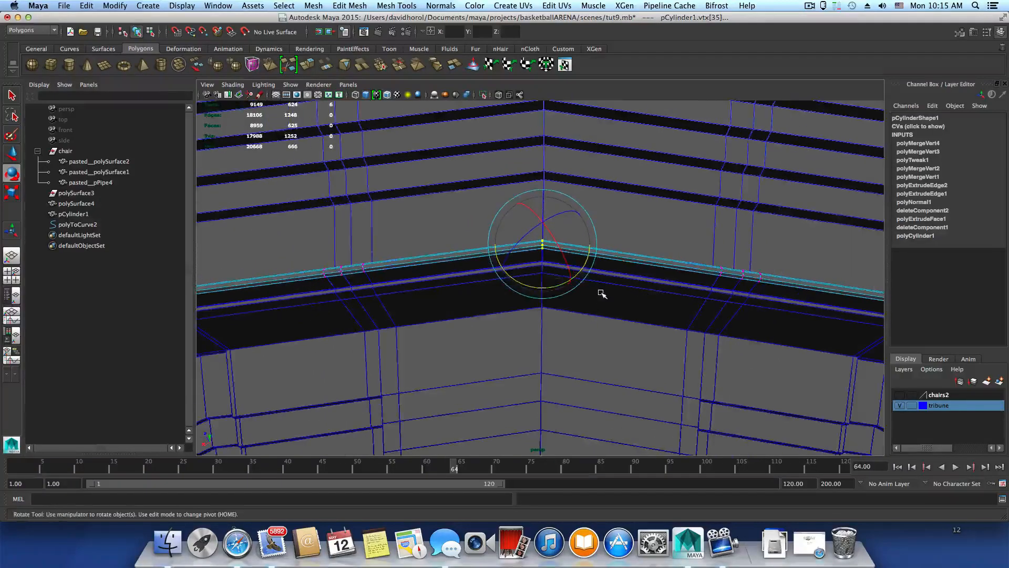
# Align the railing's vertex rings at the following aisle corner and plain corner by rotating them about the vertical axis.
pyautogui.keyDown('alt'); pyautogui.moveTo(455, 272); pyautogui.dragTo(505, 282); pyautogui.keyUp('alt')
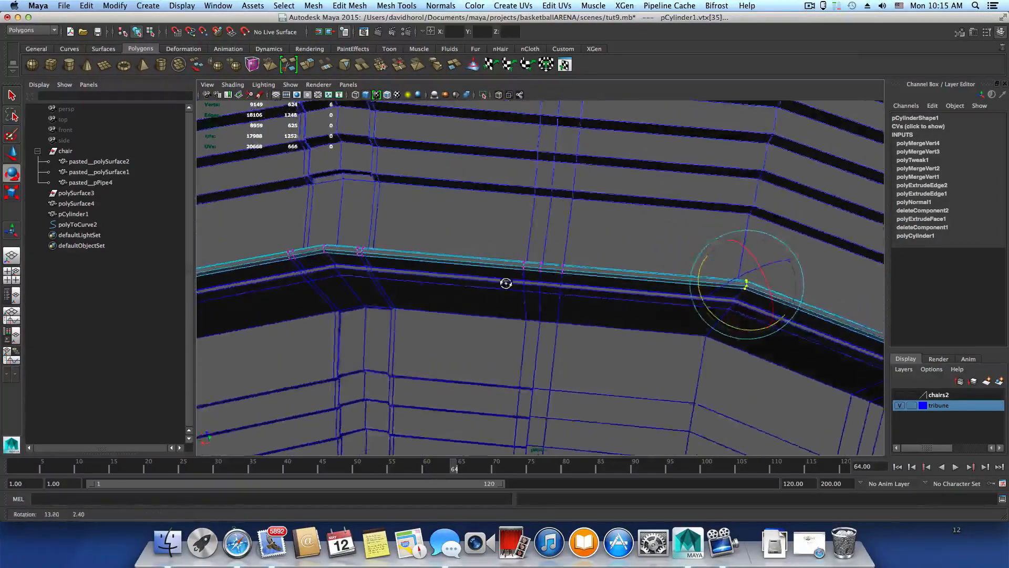
pyautogui.keyDown('alt'); pyautogui.moveTo(505, 281); pyautogui.dragTo(510, 258, button='middle'); pyautogui.keyUp('alt')
pyautogui.keyDown('alt'); pyautogui.moveTo(510, 258); pyautogui.dragTo(607, 273); pyautogui.keyUp('alt')
pyautogui.moveTo(495, 200); pyautogui.dragTo(522, 227)
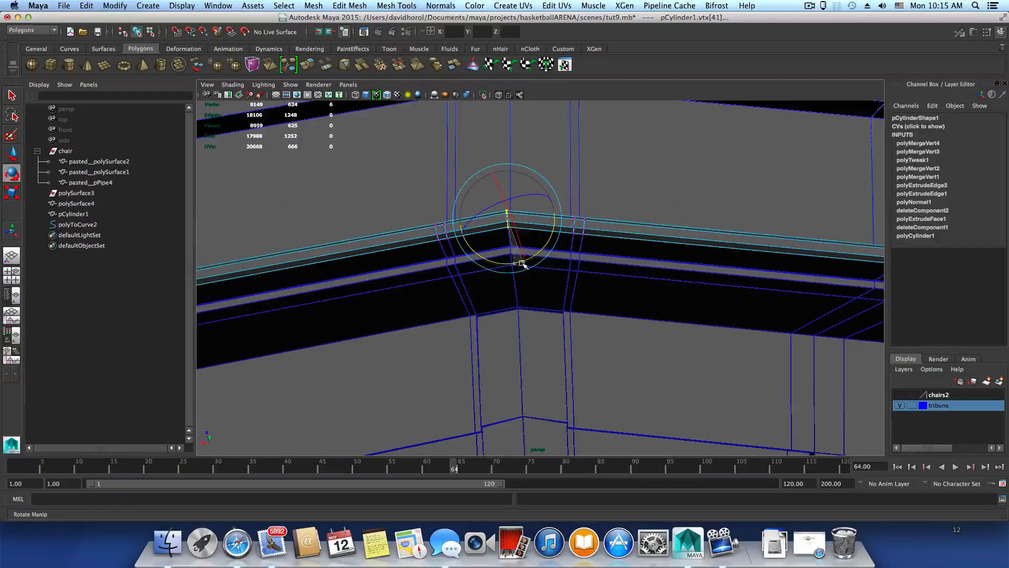
pyautogui.keyDown('alt'); pyautogui.moveTo(523, 264); pyautogui.dragTo(657, 224, button='middle'); pyautogui.keyUp('alt')
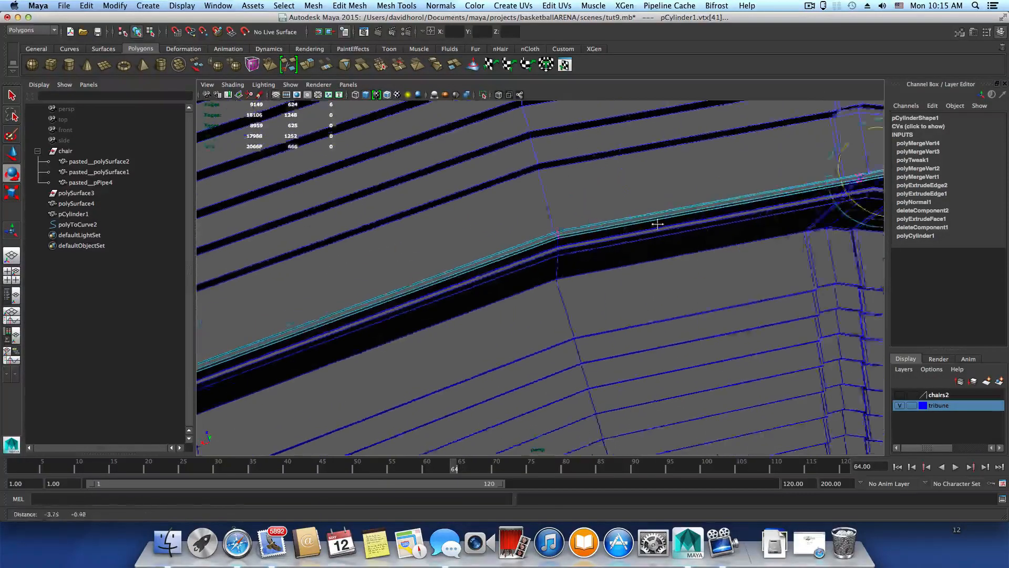
pyautogui.keyDown('alt'); pyautogui.moveTo(657, 224); pyautogui.dragTo(591, 248); pyautogui.keyUp('alt')
pyautogui.keyDown('alt'); pyautogui.moveTo(590, 248); pyautogui.dragTo(648, 282, button='right'); pyautogui.keyUp('alt')
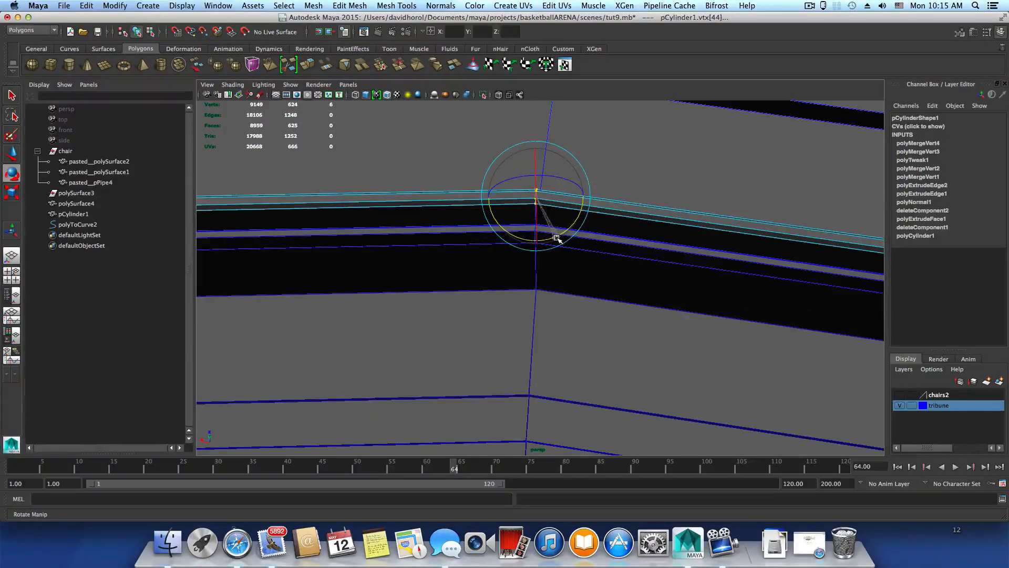
# Select the railing's vertex ring at the centre of the aisle on the straight wall section and shift it with the Move tool.
pyautogui.keyDown('alt'); pyautogui.moveTo(562, 240); pyautogui.dragTo(572, 272); pyautogui.keyUp('alt')
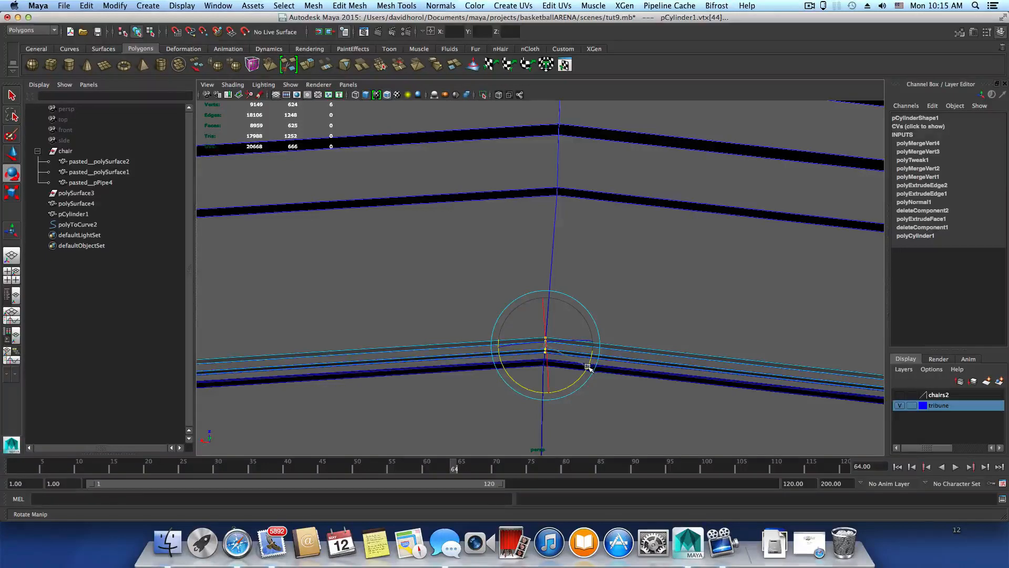
pyautogui.keyDown('alt'); pyautogui.moveTo(618, 346); pyautogui.dragTo(440, 293); pyautogui.keyUp('alt')
pyautogui.keyDown('alt'); pyautogui.moveTo(631, 299); pyautogui.dragTo(477, 306); pyautogui.keyUp('alt')
pyautogui.keyDown('alt'); pyautogui.moveTo(478, 306); pyautogui.dragTo(468, 300, button='middle'); pyautogui.keyUp('alt')
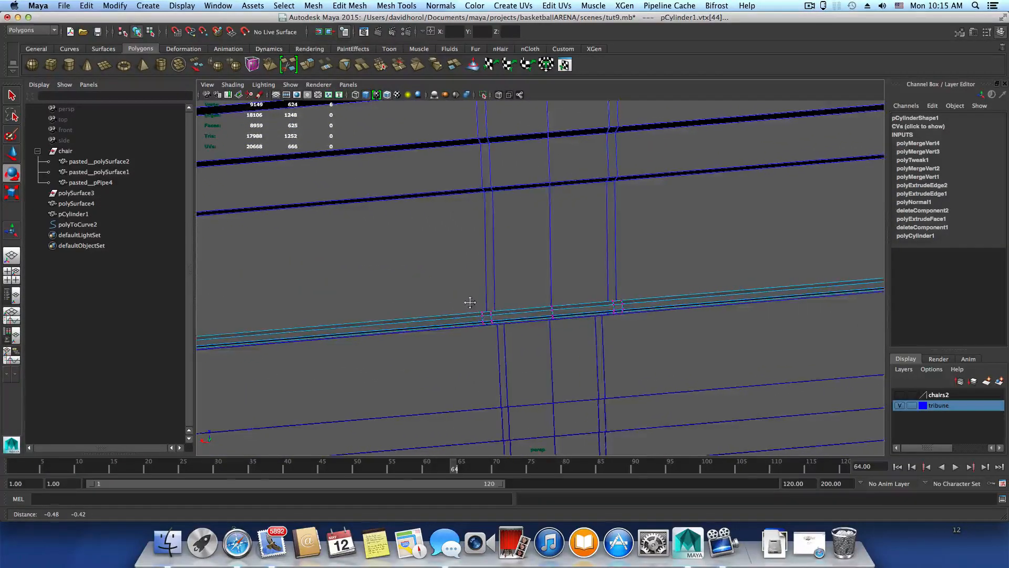
pyautogui.keyDown('alt'); pyautogui.moveTo(468, 300); pyautogui.dragTo(462, 365); pyautogui.keyUp('alt')
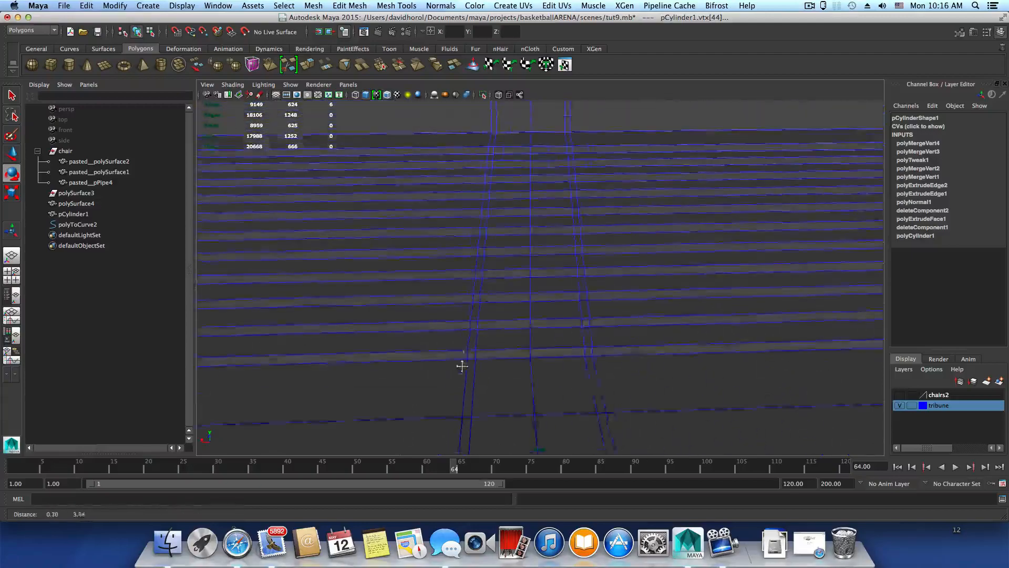
pyautogui.keyDown('alt'); pyautogui.moveTo(462, 365); pyautogui.dragTo(471, 465, button='middle'); pyautogui.keyUp('alt')
pyautogui.keyDown('alt'); pyautogui.moveTo(532, 337); pyautogui.dragTo(541, 401, button='middle'); pyautogui.keyUp('alt')
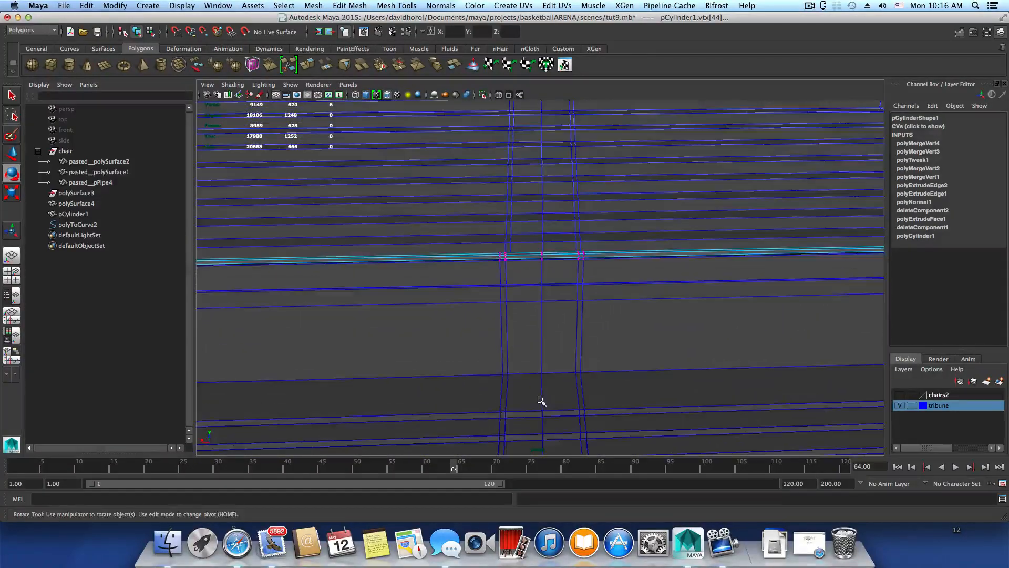
pyautogui.moveTo(541, 401)
pyautogui.keyDown('alt'); pyautogui.mouseDown(button='right')
pyautogui.moveTo(604, 365)
pyautogui.moveTo(739, 393)
pyautogui.moveTo(688, 372)
pyautogui.mouseUp(button='right'); pyautogui.keyUp('alt')
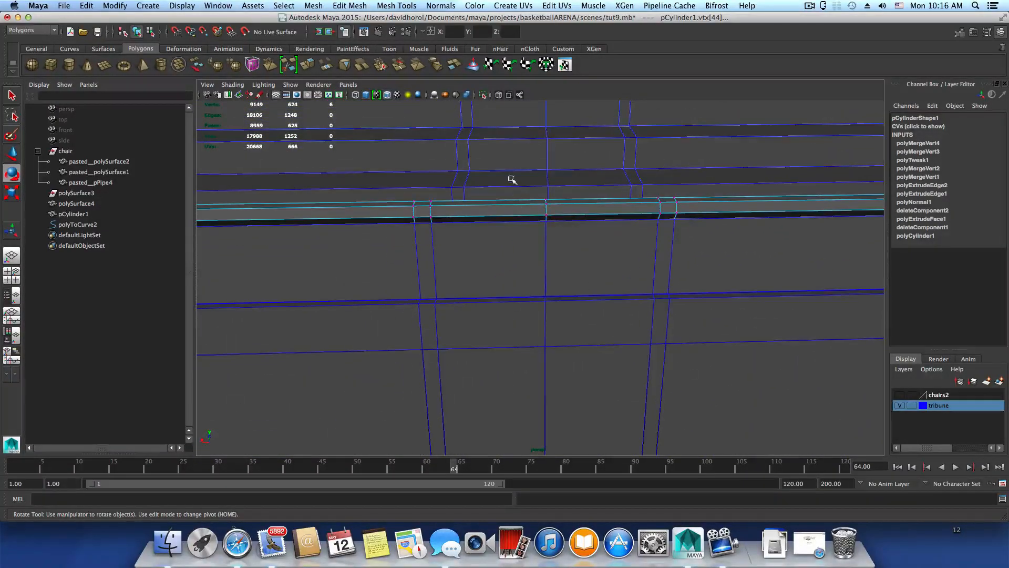
pyautogui.moveTo(512, 180); pyautogui.dragTo(556, 253)
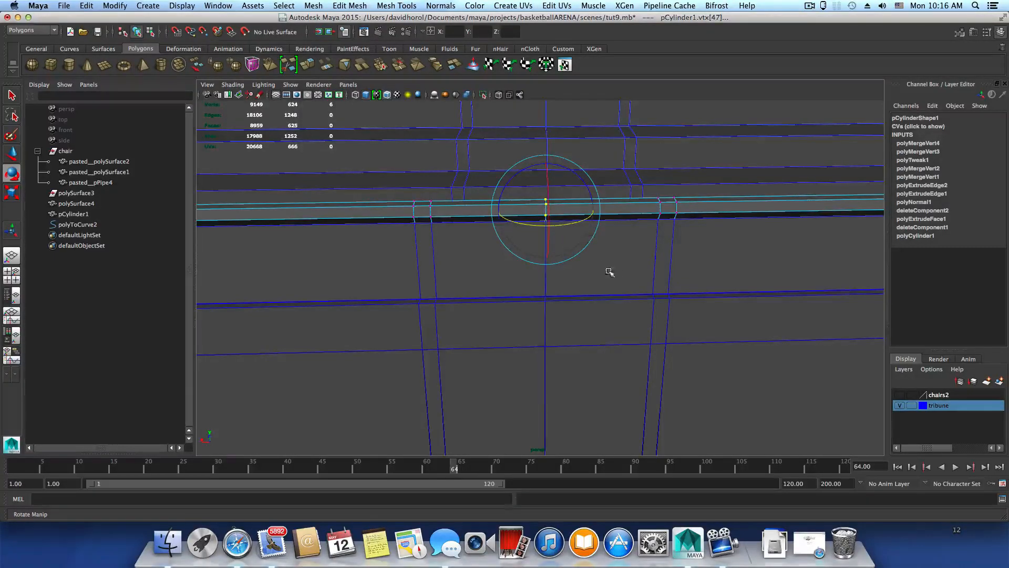
pyautogui.keyDown('alt'); pyautogui.moveTo(609, 272); pyautogui.dragTo(546, 265, button='right'); pyautogui.keyUp('alt')
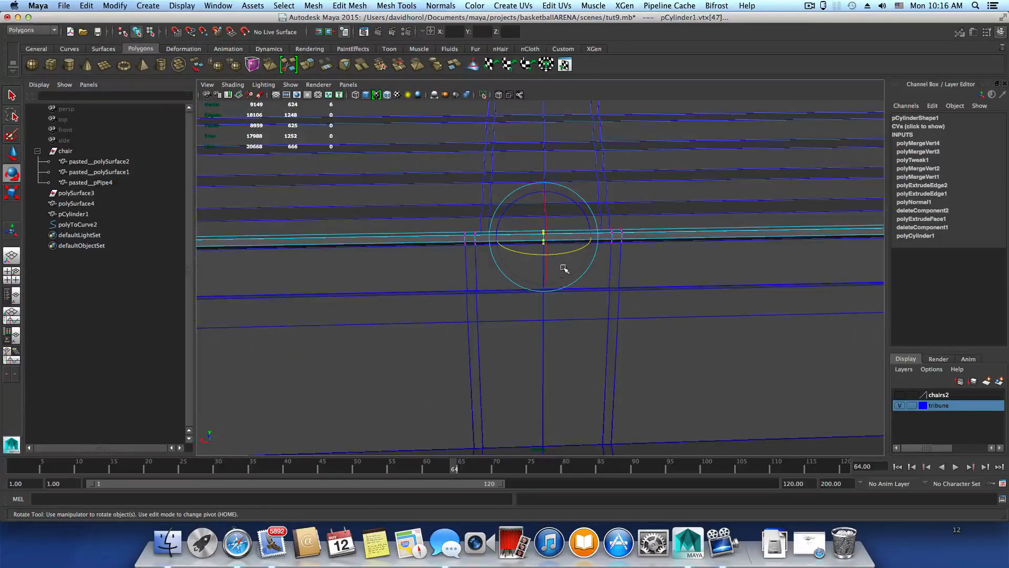
pyautogui.press('w')
pyautogui.moveTo(502, 240); pyautogui.dragTo(547, 289)
pyautogui.moveTo(547, 290); pyautogui.dragTo(553, 294, button='middle')
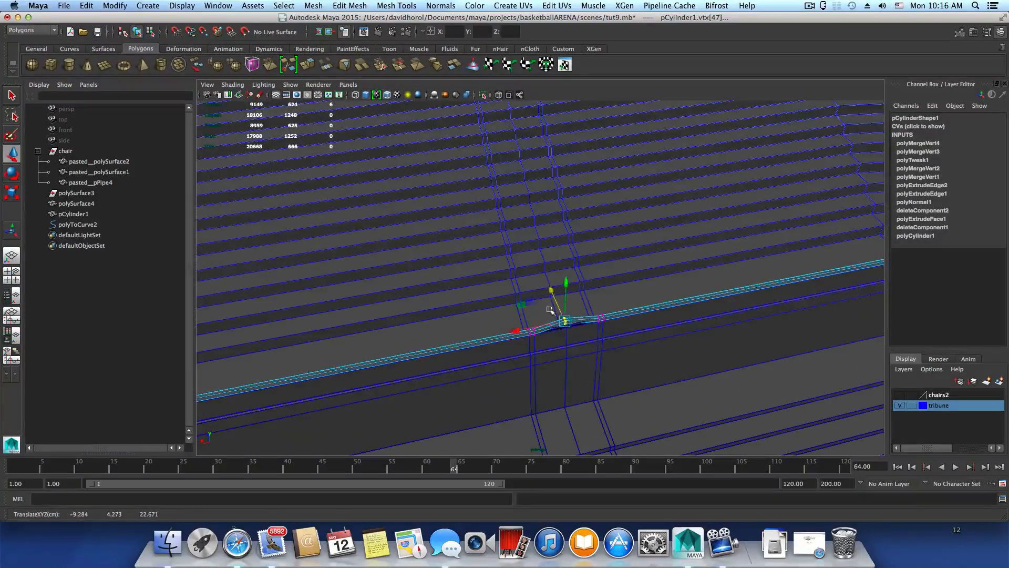
# Rotate the railing's vertex ring at the next opening corner about the vertical axis to line up with the wall's corner edge.
pyautogui.keyDown('alt'); pyautogui.moveTo(540, 342); pyautogui.dragTo(655, 314, button='middle'); pyautogui.keyUp('alt')
pyautogui.moveTo(656, 313)
pyautogui.keyDown('alt'); pyautogui.mouseDown()
pyautogui.moveTo(566, 336)
pyautogui.moveTo(563, 353)
pyautogui.moveTo(669, 308)
pyautogui.moveTo(647, 362)
pyautogui.moveTo(645, 323)
pyautogui.mouseUp(); pyautogui.keyUp('alt')
pyautogui.moveTo(646, 323)
pyautogui.keyDown('alt'); pyautogui.mouseDown(button='right')
pyautogui.moveTo(669, 345)
pyautogui.moveTo(672, 334)
pyautogui.moveTo(500, 329)
pyautogui.moveTo(651, 328)
pyautogui.mouseUp(button='right'); pyautogui.keyUp('alt')
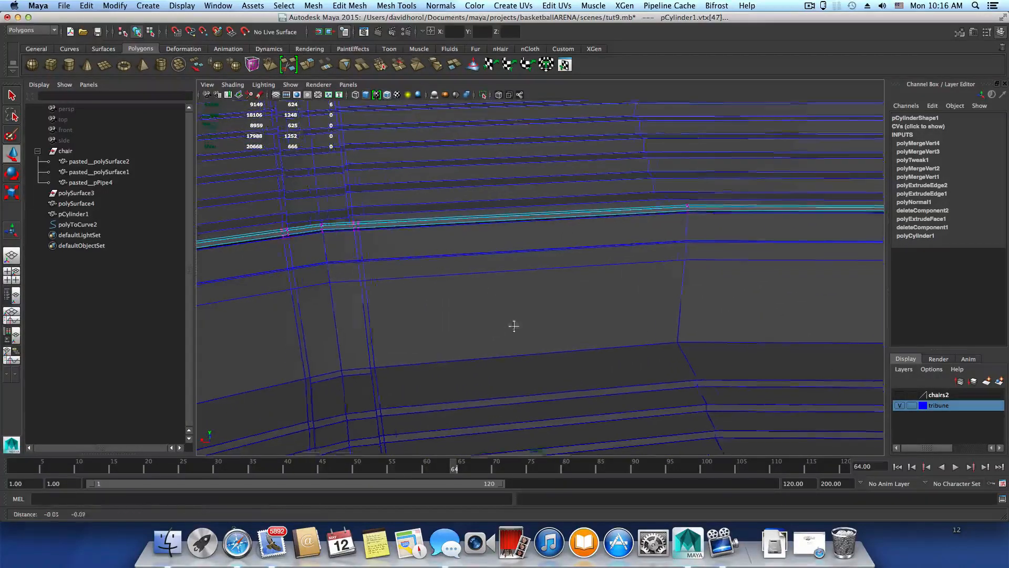
pyautogui.keyDown('alt'); pyautogui.moveTo(514, 327); pyautogui.dragTo(591, 332, button='middle'); pyautogui.keyUp('alt')
pyautogui.keyDown('alt'); pyautogui.moveTo(462, 297); pyautogui.dragTo(604, 292, button='middle'); pyautogui.keyUp('alt')
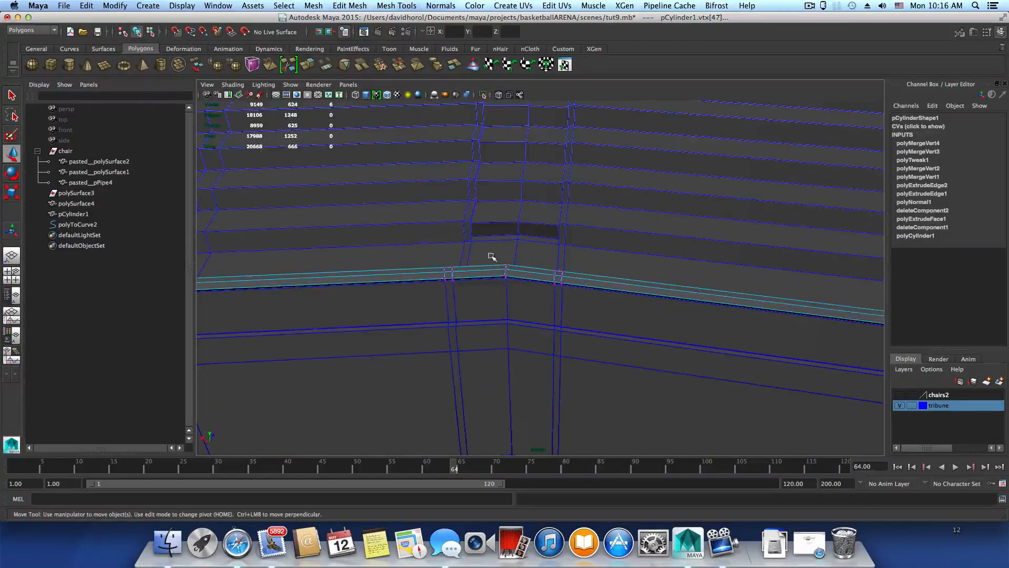
pyautogui.press('e')
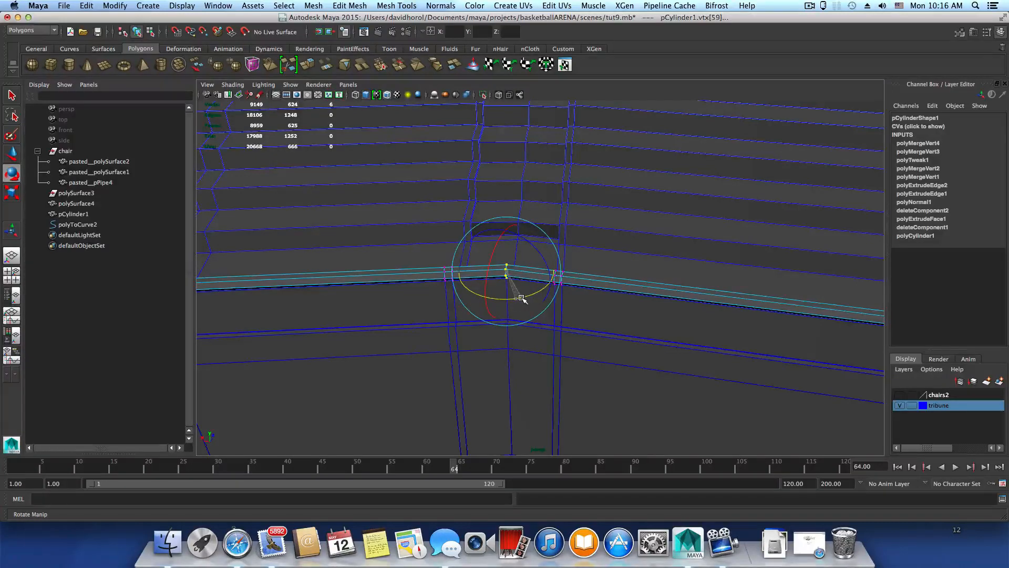
pyautogui.keyDown('alt'); pyautogui.moveTo(520, 299); pyautogui.dragTo(526, 306); pyautogui.keyUp('alt')
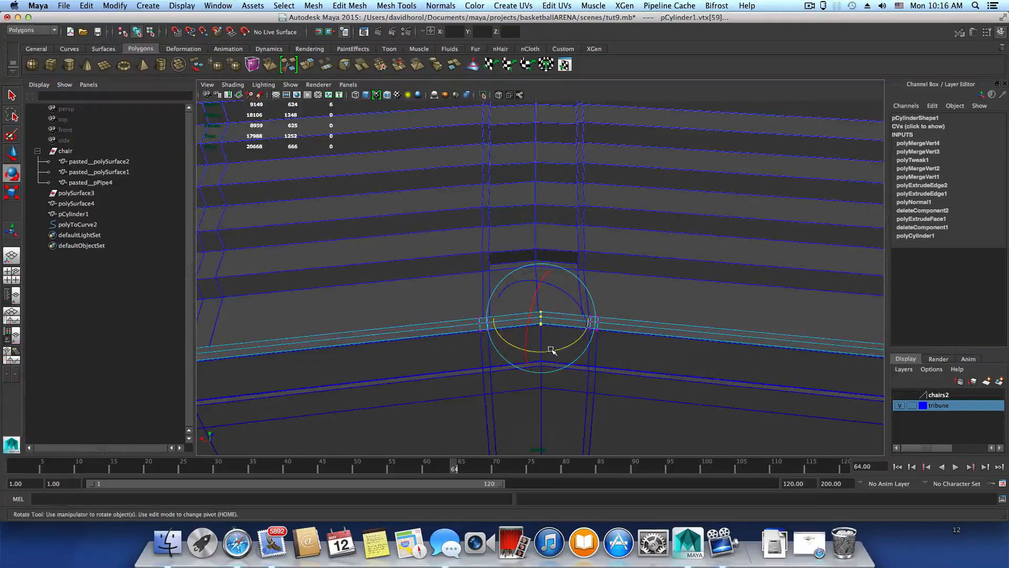
pyautogui.moveTo(551, 350)
pyautogui.mouseDown()
pyautogui.moveTo(459, 324)
pyautogui.moveTo(444, 292)
pyautogui.moveTo(561, 273)
pyautogui.moveTo(505, 307)
pyautogui.moveTo(505, 288)
pyautogui.moveTo(547, 297)
pyautogui.moveTo(561, 322)
pyautogui.moveTo(532, 230)
pyautogui.moveTo(592, 253)
pyautogui.moveTo(462, 250)
pyautogui.moveTo(565, 239)
pyautogui.mouseUp()
# Rotate the railing's vertex rings at the following plain corner and the next opening corner to match the wall bends.
pyautogui.keyDown('alt'); pyautogui.moveTo(566, 239); pyautogui.dragTo(533, 260, button='middle'); pyautogui.keyUp('alt')
pyautogui.keyDown('alt'); pyautogui.moveTo(534, 260); pyautogui.dragTo(462, 288); pyautogui.keyUp('alt')
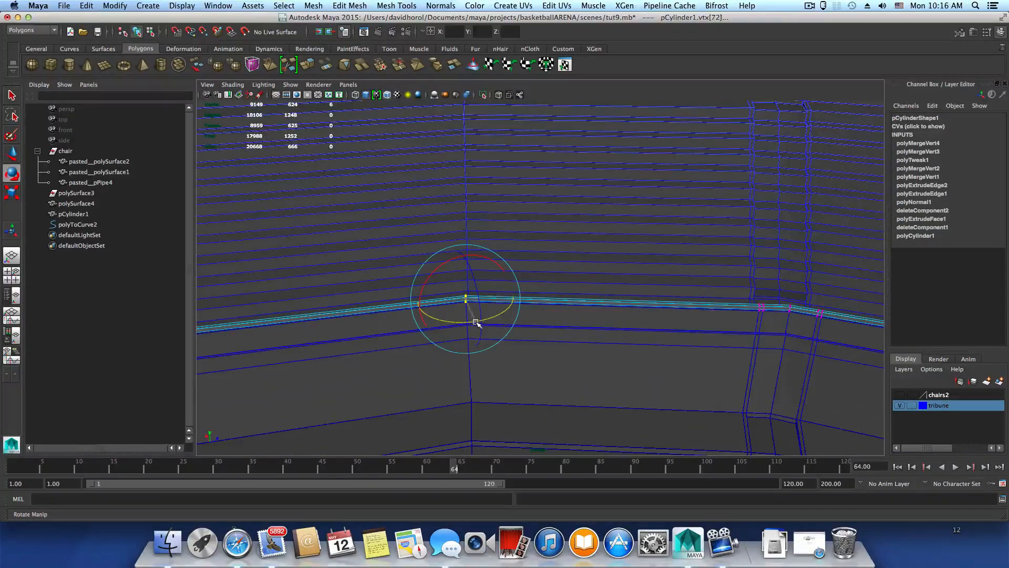
pyautogui.keyDown('alt'); pyautogui.moveTo(415, 312); pyautogui.dragTo(417, 284); pyautogui.keyUp('alt')
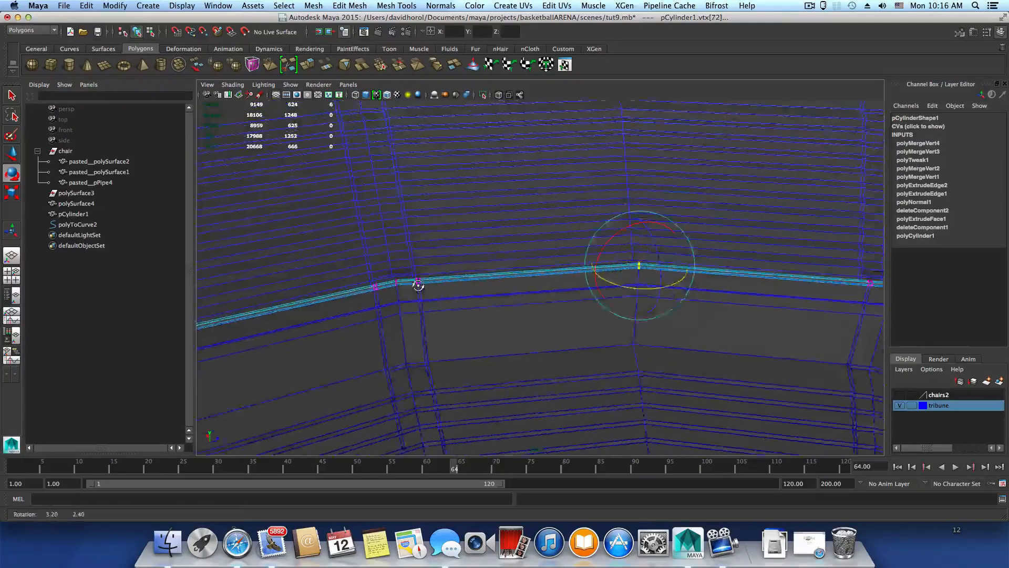
pyautogui.keyDown('alt'); pyautogui.moveTo(417, 284); pyautogui.dragTo(558, 323, button='middle'); pyautogui.keyUp('alt')
pyautogui.keyDown('alt'); pyautogui.moveTo(558, 322); pyautogui.dragTo(468, 337); pyautogui.keyUp('alt')
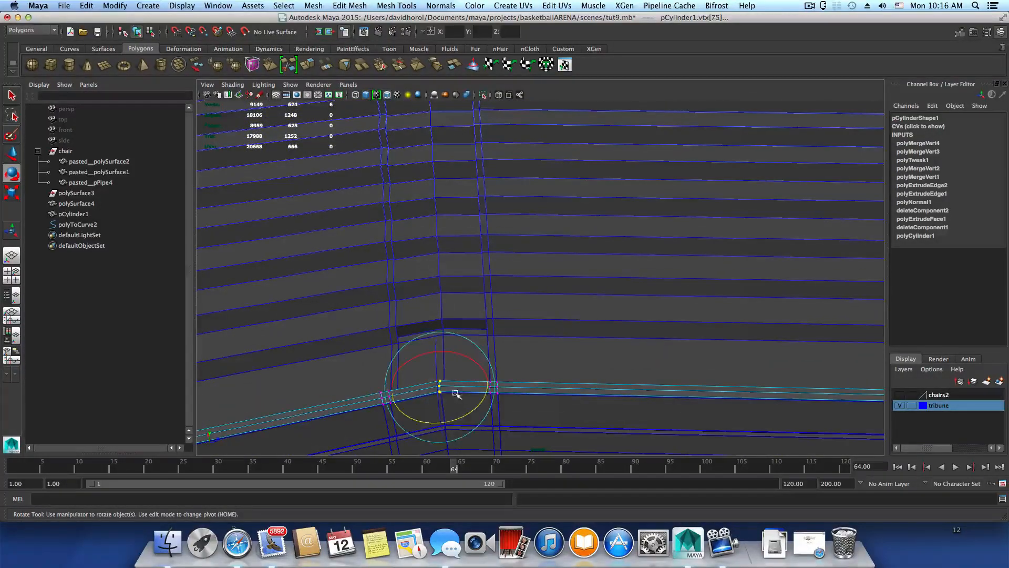
pyautogui.moveTo(460, 417); pyautogui.dragTo(589, 312)
# Align the vertex rings at the next two opening corners along the curved end by rotating them to the wall's corner edges.
pyautogui.keyDown('alt'); pyautogui.moveTo(457, 318); pyautogui.dragTo(661, 352); pyautogui.keyUp('alt')
pyautogui.keyDown('alt'); pyautogui.moveTo(601, 324); pyautogui.dragTo(572, 311, button='middle'); pyautogui.keyUp('alt')
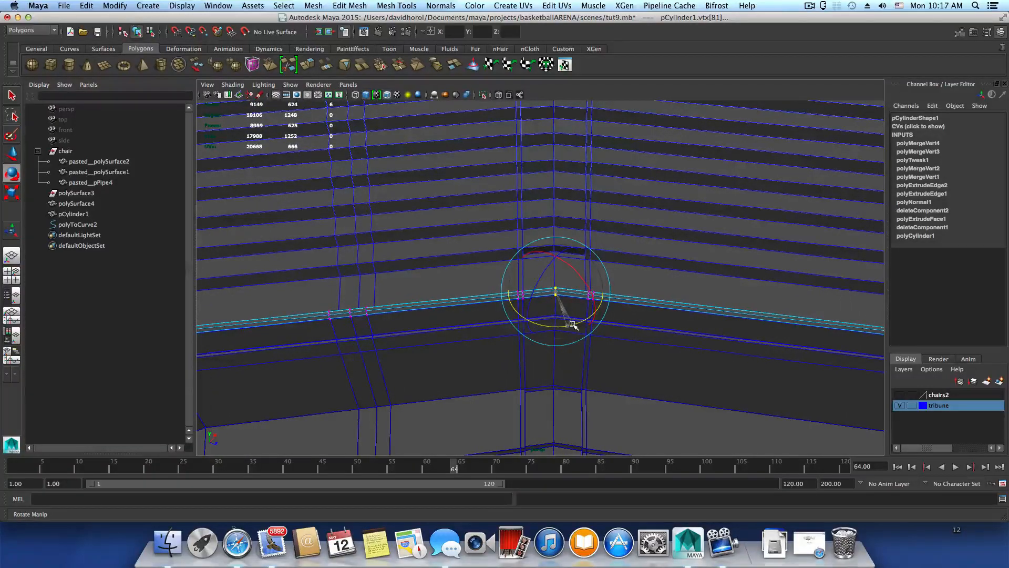
pyautogui.keyDown('alt'); pyautogui.moveTo(560, 323); pyautogui.dragTo(549, 294); pyautogui.keyUp('alt')
pyautogui.keyDown('alt'); pyautogui.moveTo(550, 294); pyautogui.dragTo(687, 306, button='right'); pyautogui.keyUp('alt')
pyautogui.keyDown('alt'); pyautogui.moveTo(687, 306); pyautogui.dragTo(651, 329, button='middle'); pyautogui.keyUp('alt')
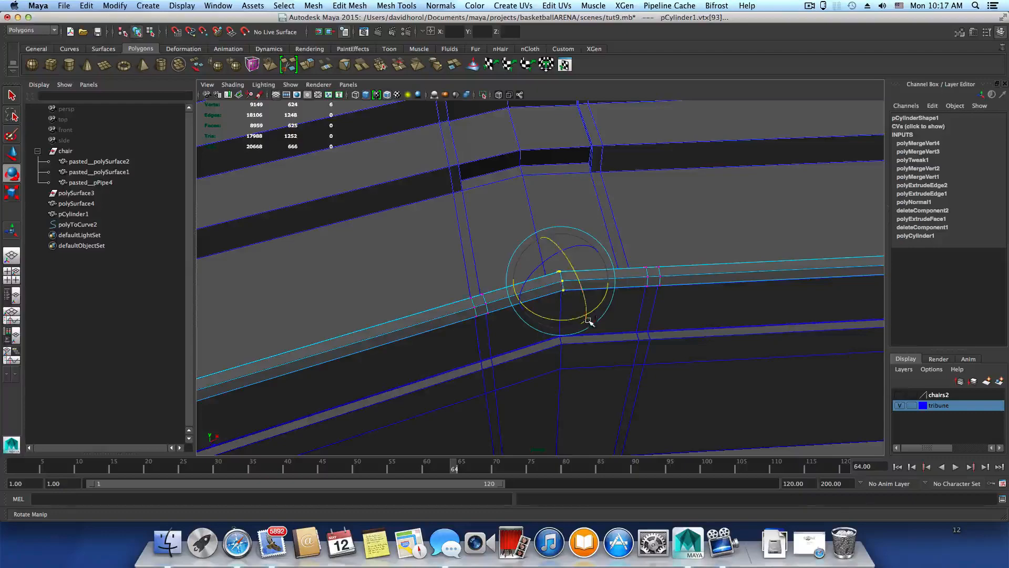
pyautogui.keyDown('alt'); pyautogui.moveTo(589, 320); pyautogui.dragTo(517, 322); pyautogui.keyUp('alt')
# Select the vertex ring at the next plain wall corner and rotate it about the vertical axis to follow the bend.
pyautogui.keyDown('alt'); pyautogui.moveTo(516, 325); pyautogui.dragTo(681, 278, button='middle'); pyautogui.keyUp('alt')
pyautogui.keyDown('alt'); pyautogui.moveTo(680, 277); pyautogui.dragTo(649, 280); pyautogui.keyUp('alt')
pyautogui.keyDown('alt'); pyautogui.moveTo(476, 330); pyautogui.dragTo(456, 329); pyautogui.keyUp('alt')
pyautogui.keyDown('alt'); pyautogui.moveTo(455, 329); pyautogui.dragTo(566, 310, button='middle'); pyautogui.keyUp('alt')
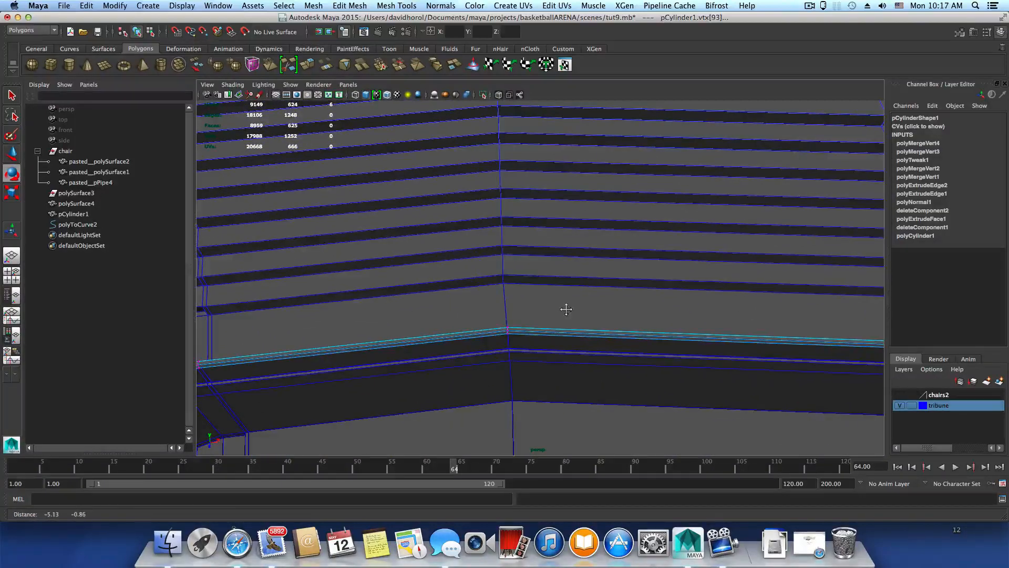
pyautogui.moveTo(508, 317); pyautogui.dragTo(513, 339)
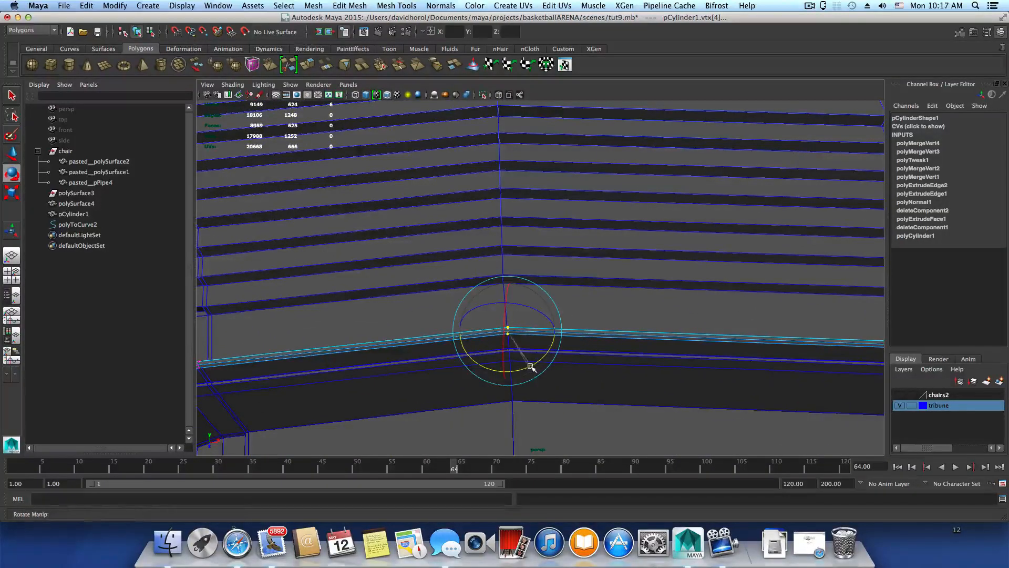
pyautogui.keyDown('alt'); pyautogui.moveTo(532, 368); pyautogui.dragTo(571, 334, button='middle'); pyautogui.keyUp('alt')
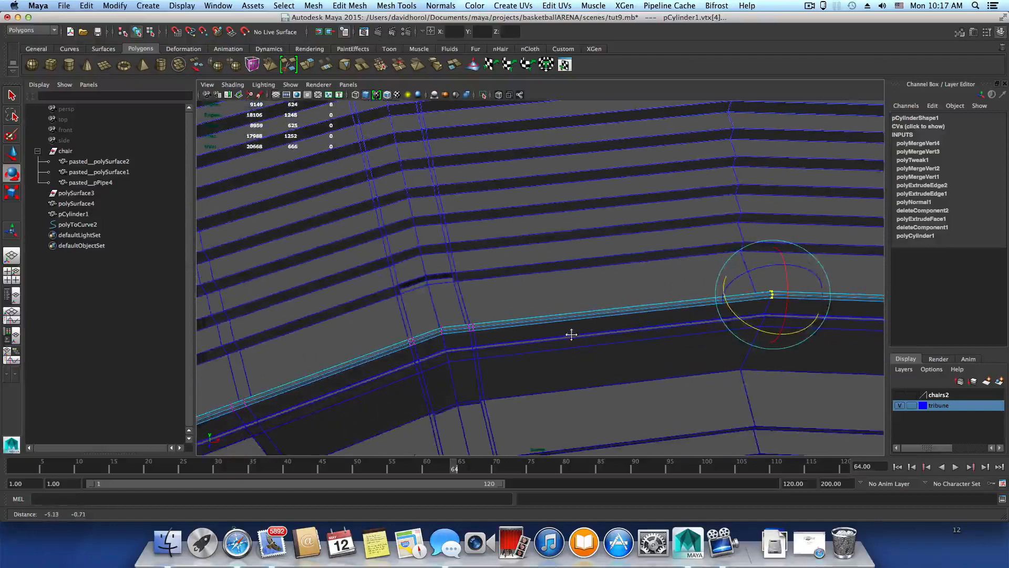
# Rotate the vertex ring at the adjoining opening corner and finish aligning the last railing corners with the wall.
pyautogui.keyDown('alt'); pyautogui.moveTo(462, 341); pyautogui.dragTo(553, 318); pyautogui.keyUp('alt')
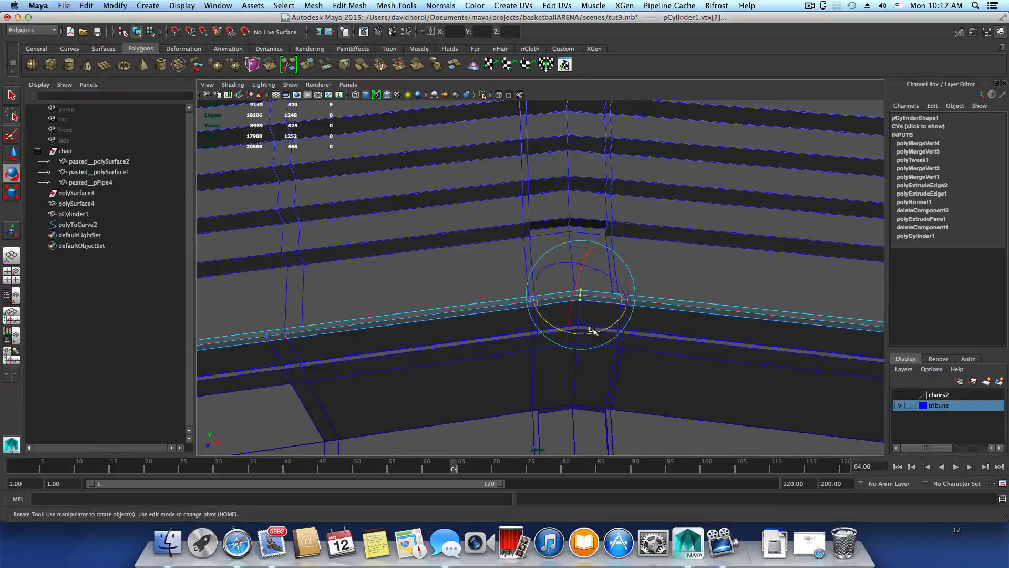
pyautogui.keyDown('alt'); pyautogui.moveTo(602, 331); pyautogui.dragTo(599, 327); pyautogui.keyUp('alt')
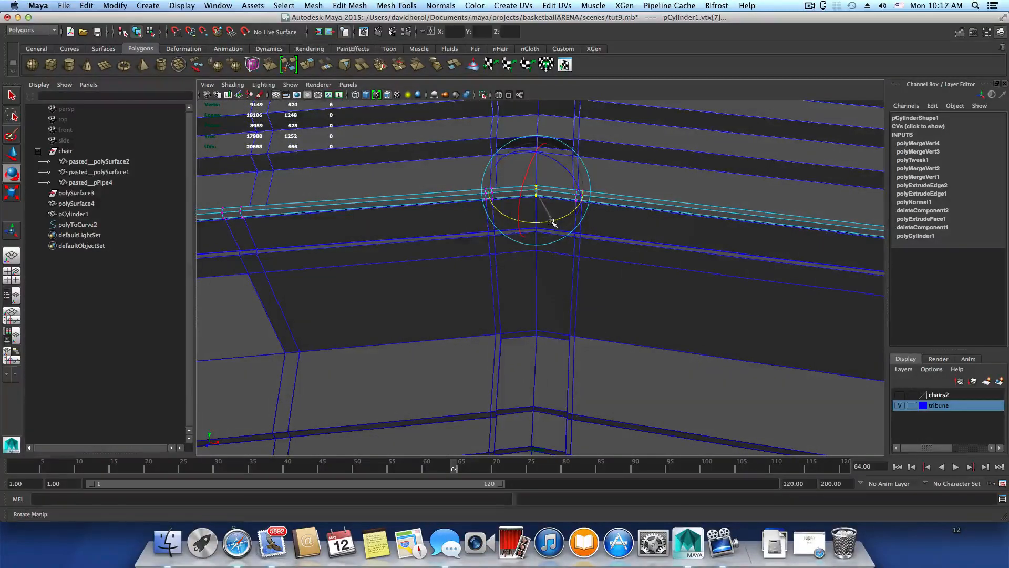
pyautogui.keyDown('alt'); pyautogui.moveTo(550, 222); pyautogui.dragTo(671, 262); pyautogui.keyUp('alt')
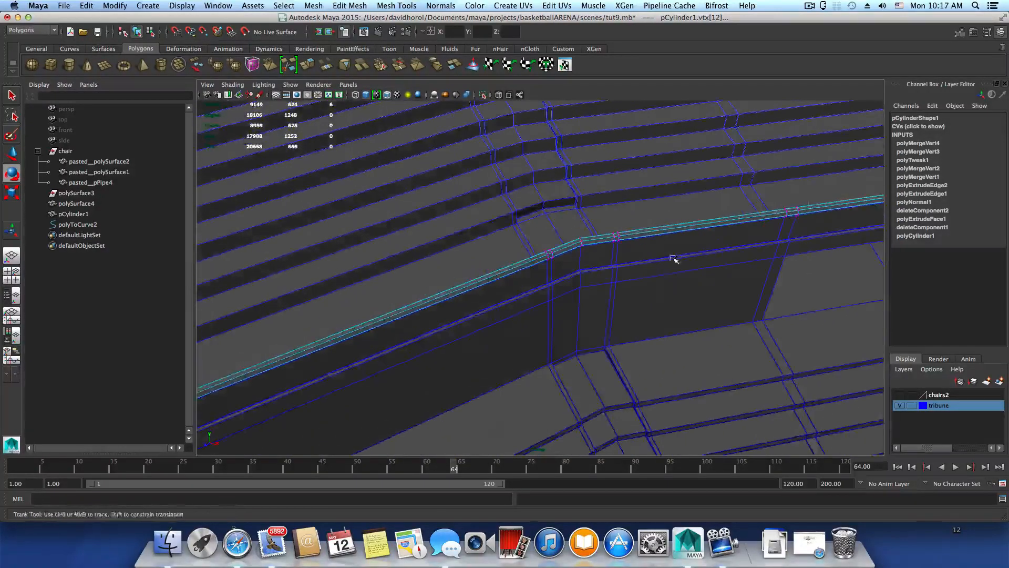
pyautogui.keyDown('alt'); pyautogui.moveTo(672, 262); pyautogui.dragTo(591, 261, button='middle'); pyautogui.keyUp('alt')
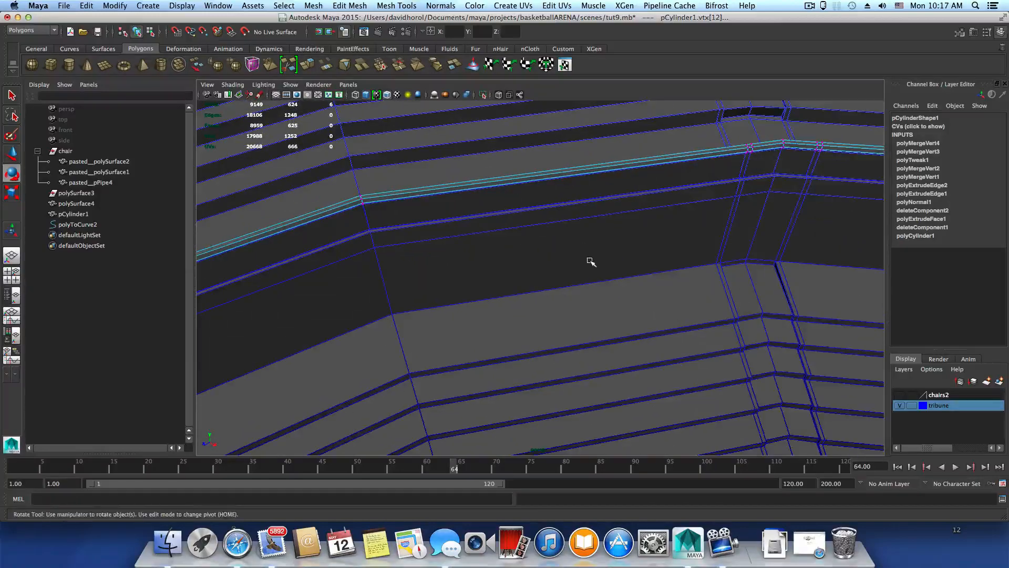
pyautogui.moveTo(547, 261)
pyautogui.keyDown('alt'); pyautogui.mouseDown()
pyautogui.moveTo(604, 273)
pyautogui.moveTo(561, 272)
pyautogui.mouseUp(); pyautogui.keyUp('alt')
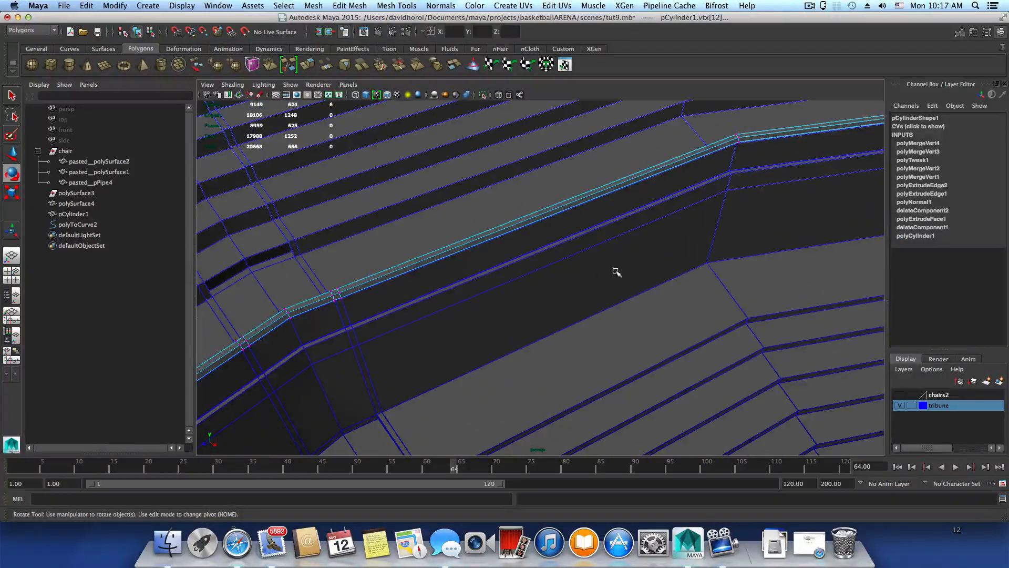
pyautogui.keyDown('alt'); pyautogui.moveTo(617, 272); pyautogui.dragTo(593, 269, button='right'); pyautogui.keyUp('alt')
# Return to object selection with the whole railing selected and center its pivot.
pyautogui.press('F8')
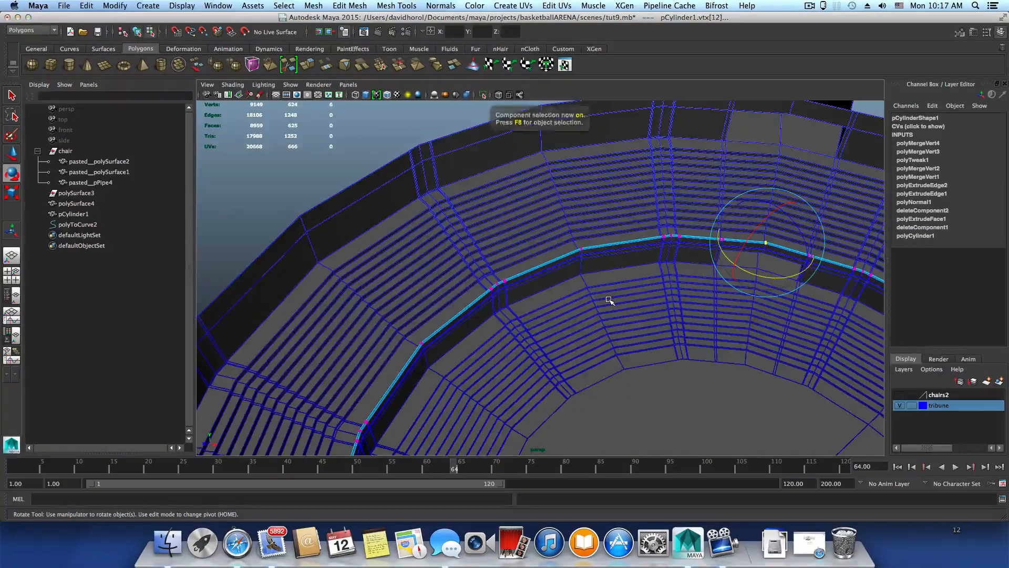
pyautogui.keyDown('alt'); pyautogui.moveTo(727, 288); pyautogui.dragTo(534, 255); pyautogui.keyUp('alt')
pyautogui.keyDown('alt'); pyautogui.moveTo(534, 255); pyautogui.dragTo(552, 292, button='right'); pyautogui.keyUp('alt')
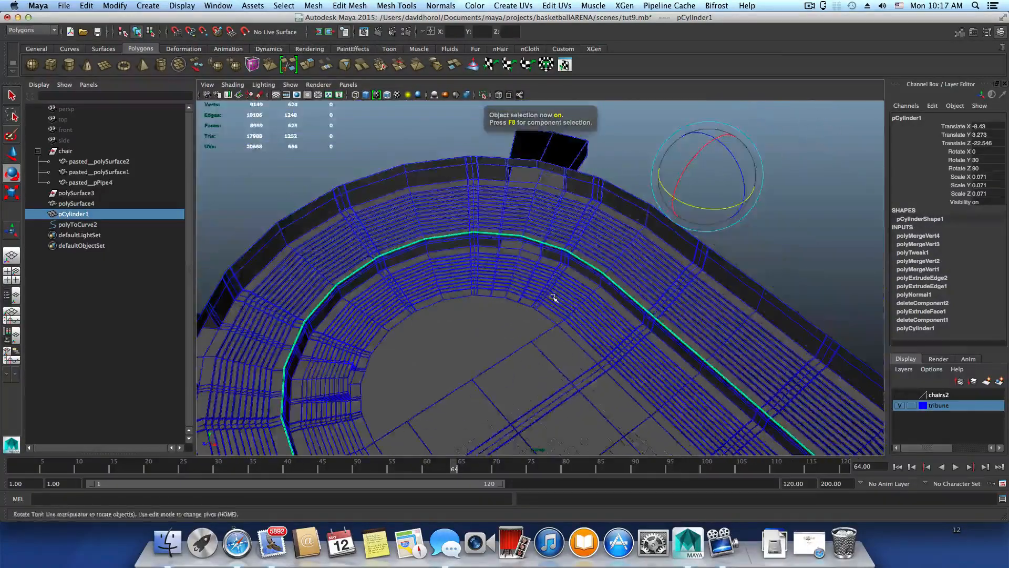
pyautogui.keyDown('alt'); pyautogui.moveTo(552, 292); pyautogui.dragTo(662, 306); pyautogui.keyUp('alt')
pyautogui.press('f')
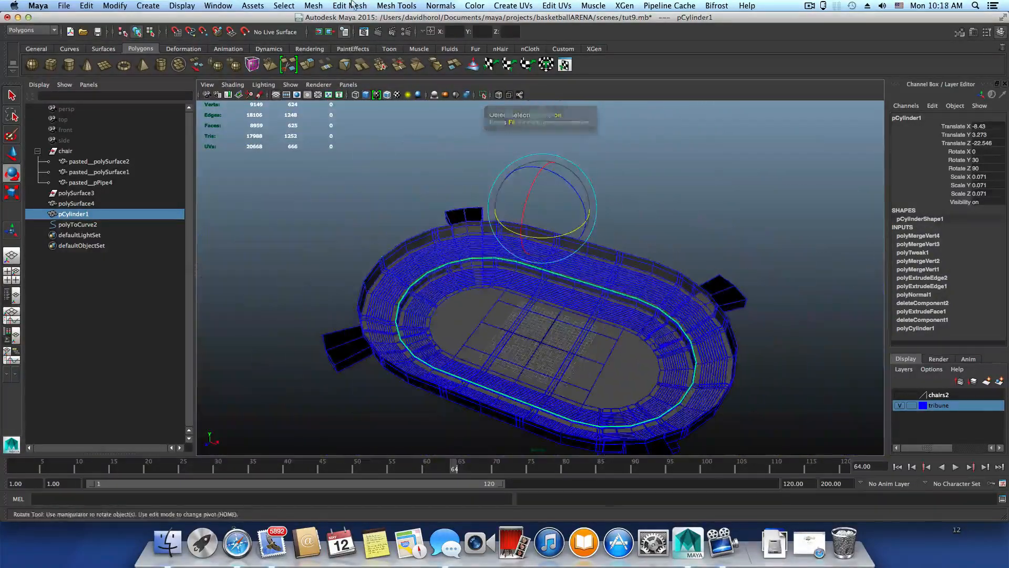
pyautogui.click(115, 6)
pyautogui.click(140, 120)
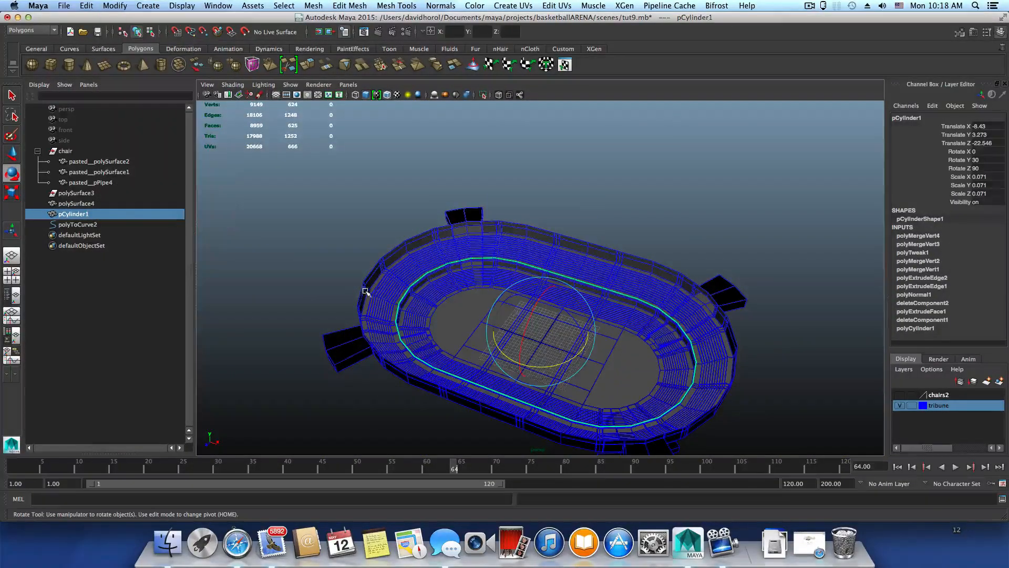
# Duplicate the railing and raise the copy vertically to a Translate Y of 22.343.
pyautogui.keyDown('alt'); pyautogui.moveTo(502, 326); pyautogui.dragTo(428, 388); pyautogui.keyUp('alt')
pyautogui.keyDown('alt'); pyautogui.moveTo(427, 388); pyautogui.dragTo(537, 342, button='right'); pyautogui.keyUp('alt')
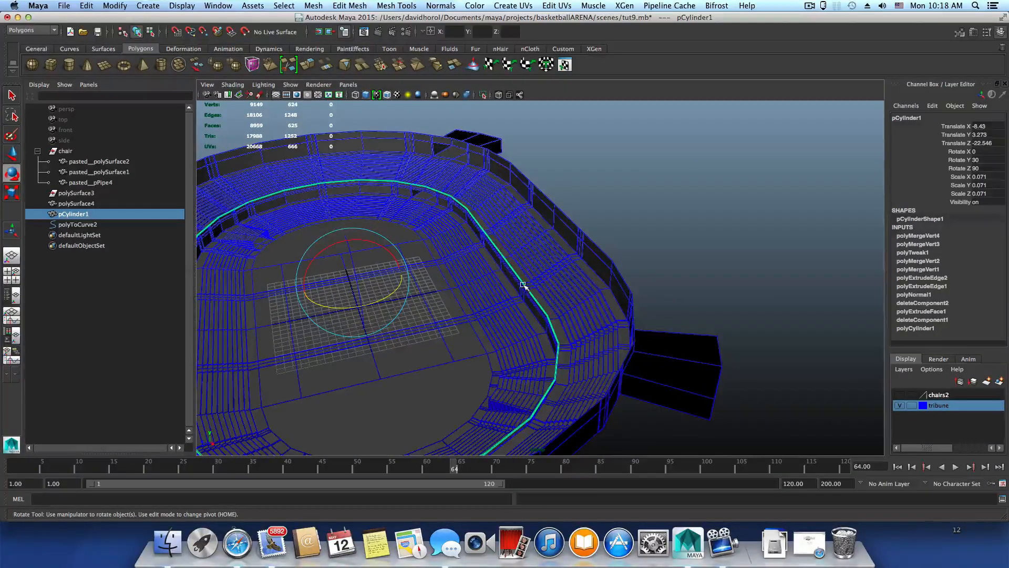
pyautogui.hotkey('ctrl', 'd')
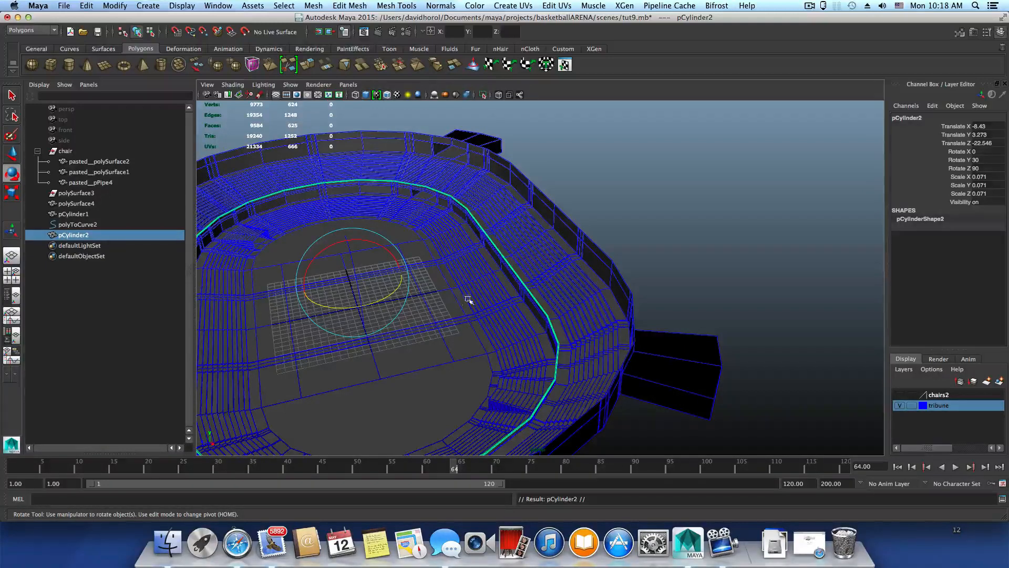
pyautogui.press('w')
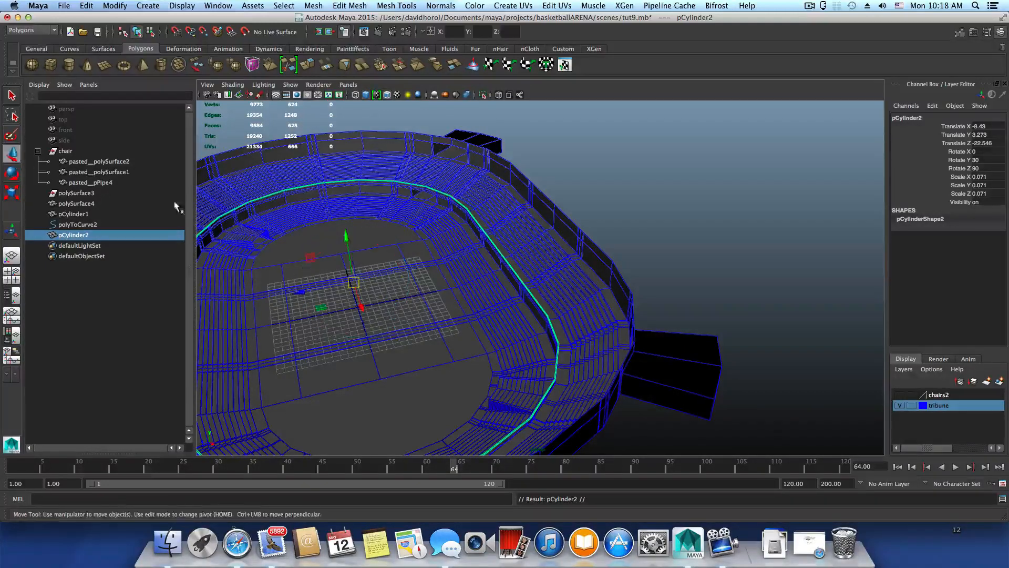
pyautogui.moveTo(351, 232); pyautogui.dragTo(336, 100)
pyautogui.scroll(8, 564, 342)
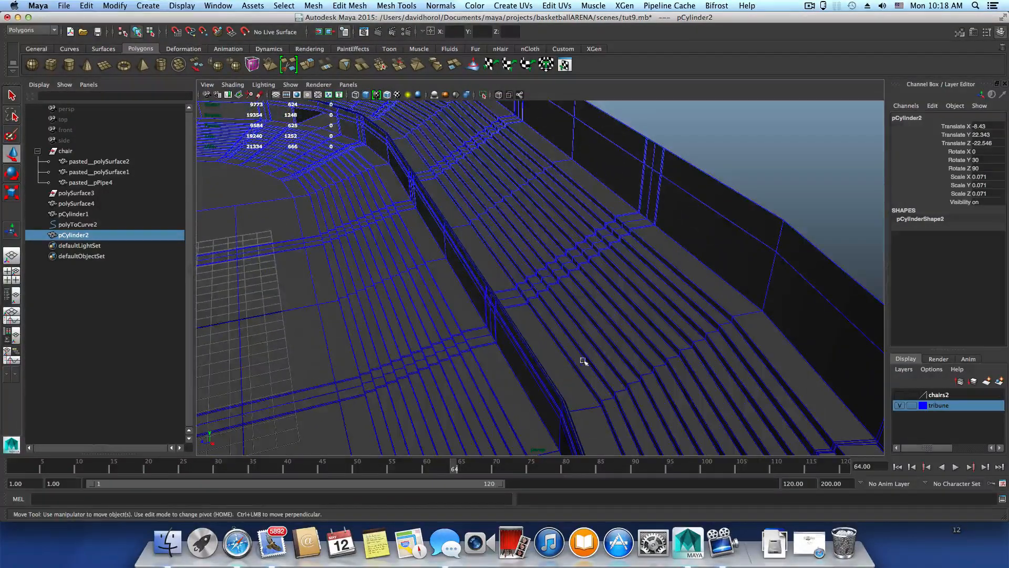
pyautogui.keyDown('alt'); pyautogui.moveTo(546, 364); pyautogui.dragTo(593, 171); pyautogui.keyUp('alt')
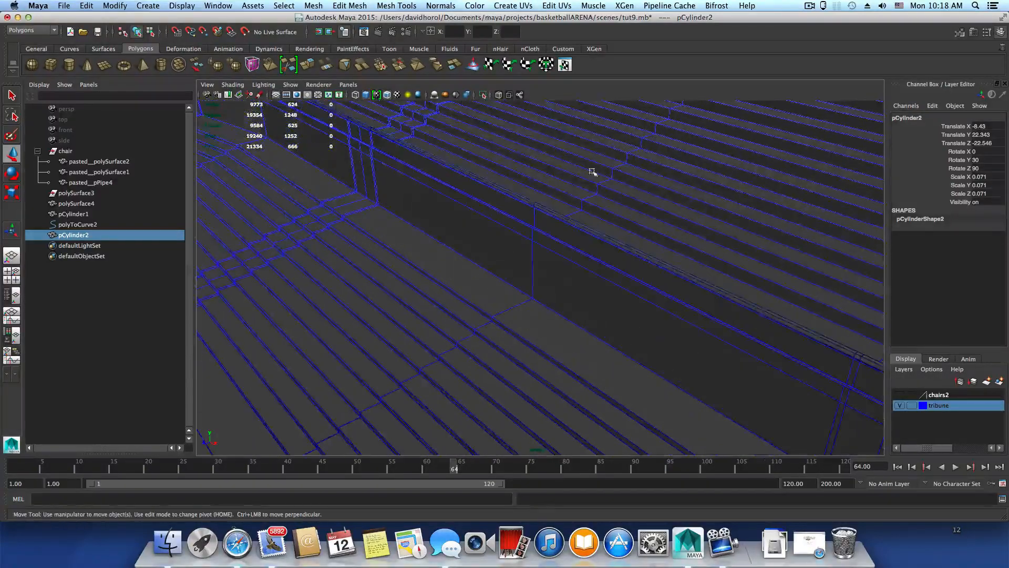
pyautogui.keyDown('alt'); pyautogui.moveTo(697, 258); pyautogui.dragTo(614, 279); pyautogui.keyUp('alt')
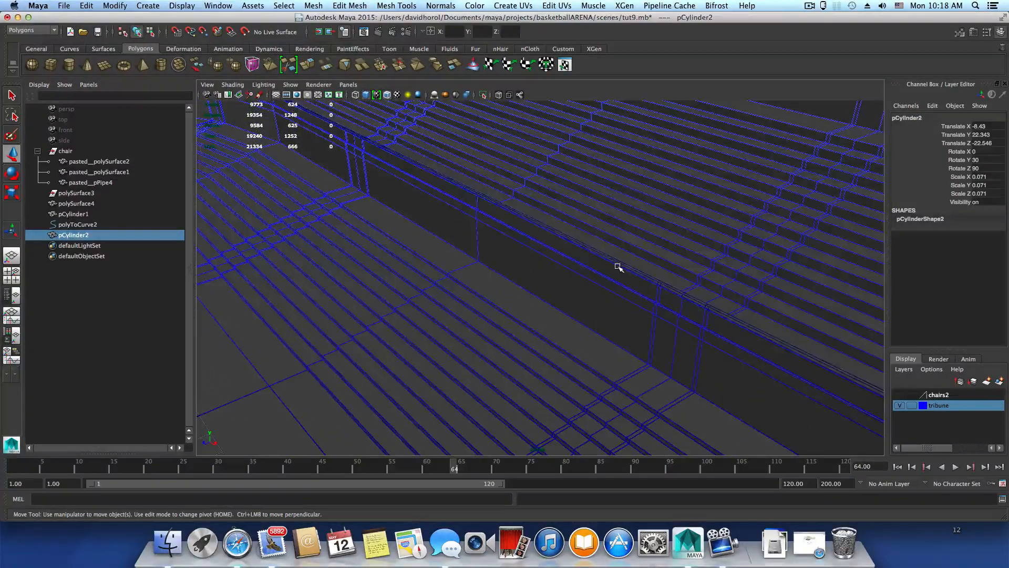
# Examine how the lower railing sits on the tribune wall and where the raised copy lies above the arena.
pyautogui.click(618, 269)
pyautogui.click(629, 283)
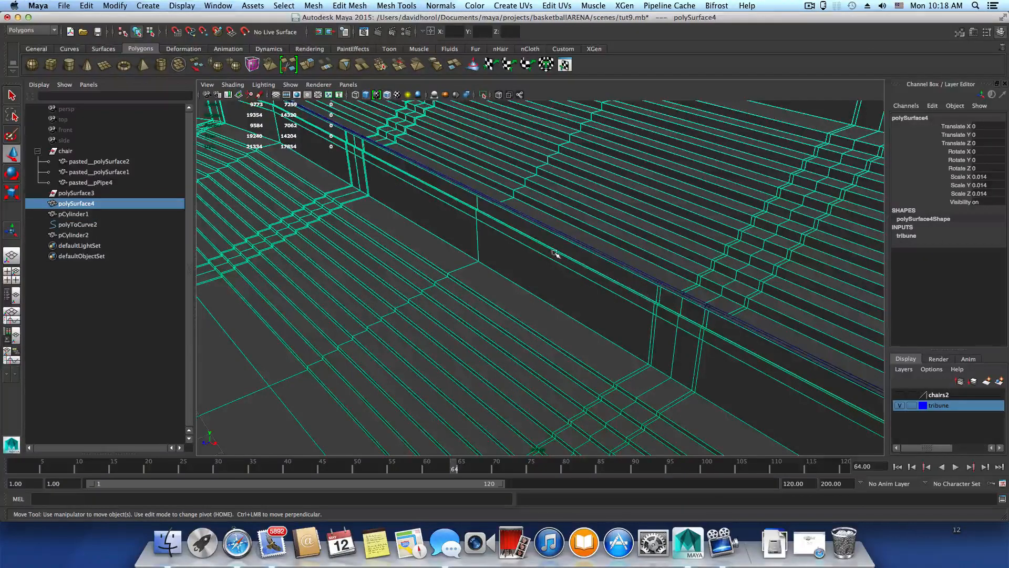
pyautogui.click(631, 268)
pyautogui.keyDown('alt'); pyautogui.moveTo(633, 287); pyautogui.dragTo(590, 284); pyautogui.keyUp('alt')
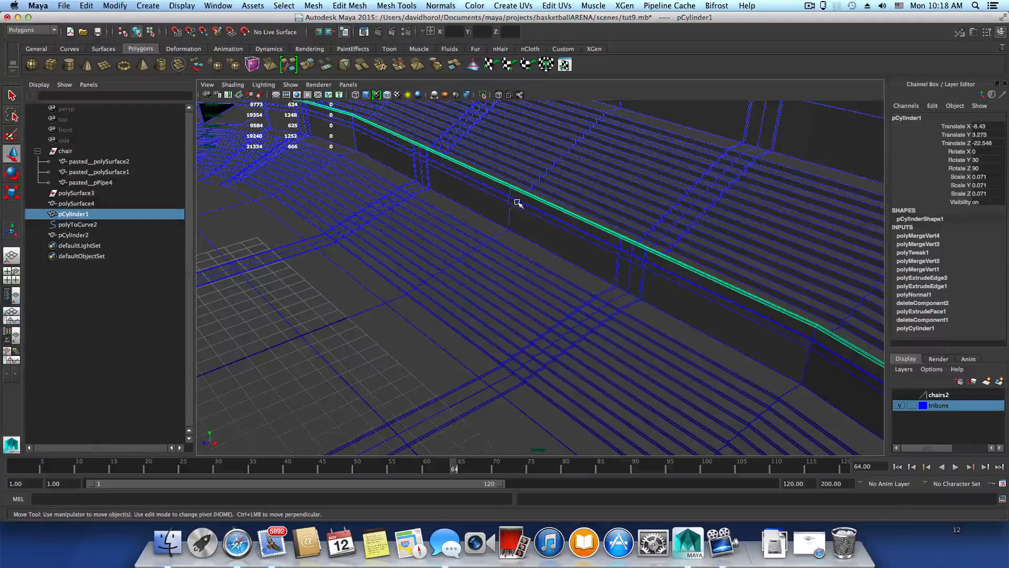
pyautogui.scroll(-10, 587, 309)
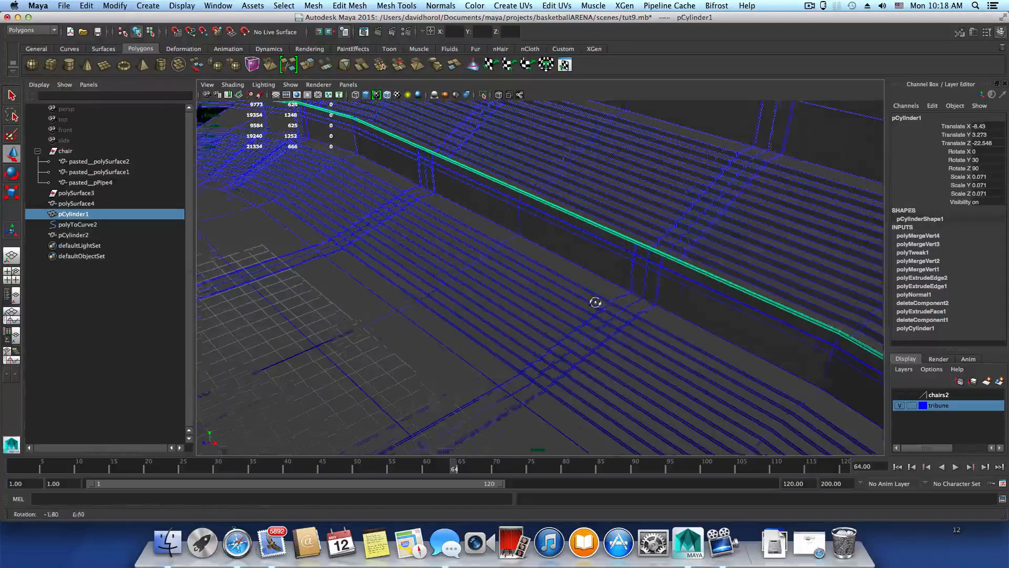
pyautogui.click(690, 242)
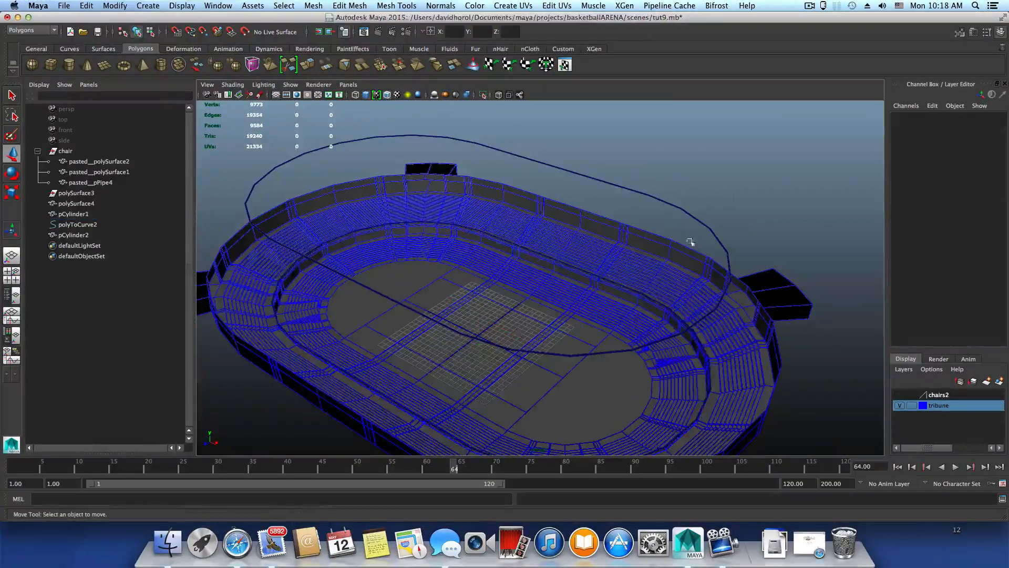
pyautogui.click(677, 200)
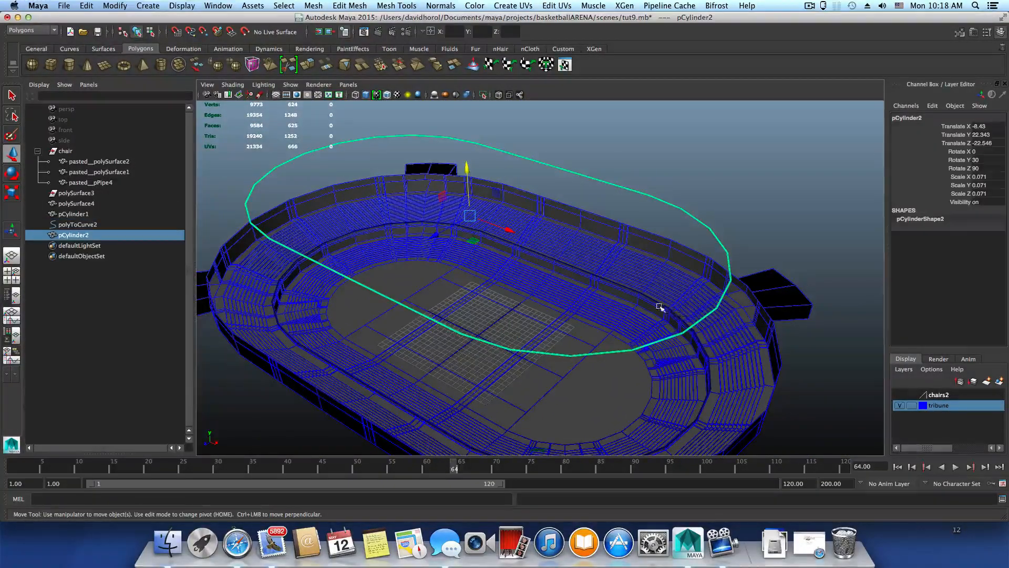
pyautogui.scroll(6, 660, 306)
pyautogui.scroll(-6, 664, 301)
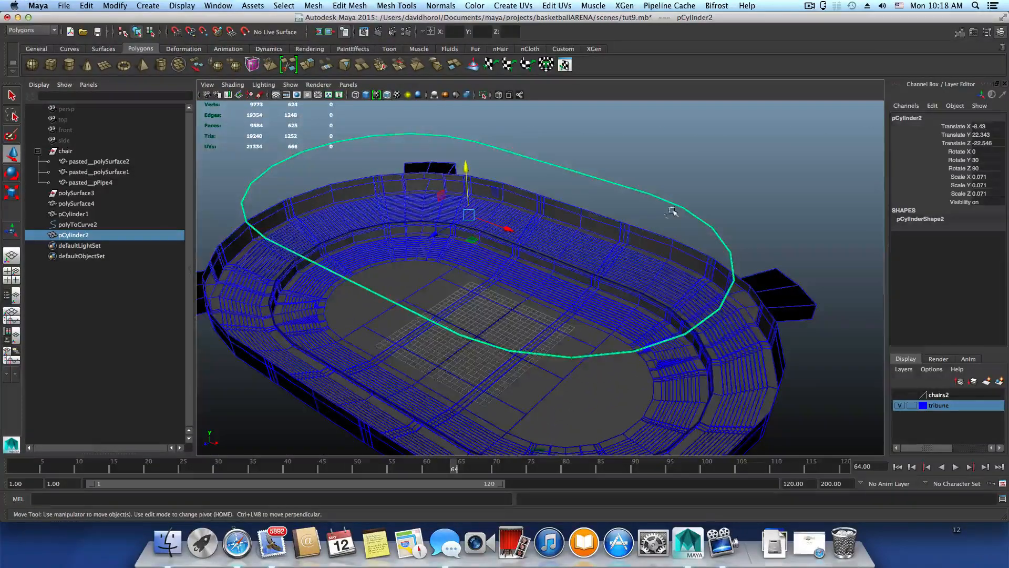
pyautogui.scroll(10, 705, 349)
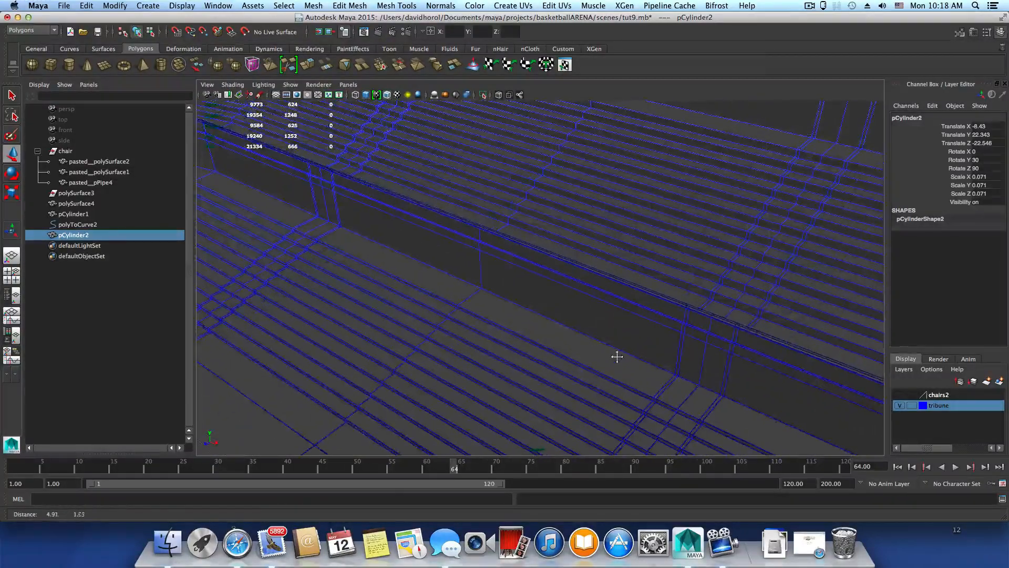
# Select the lower railing on the tribune wall and hide the tribune layer to isolate it.
pyautogui.click(620, 290)
pyautogui.click(624, 281)
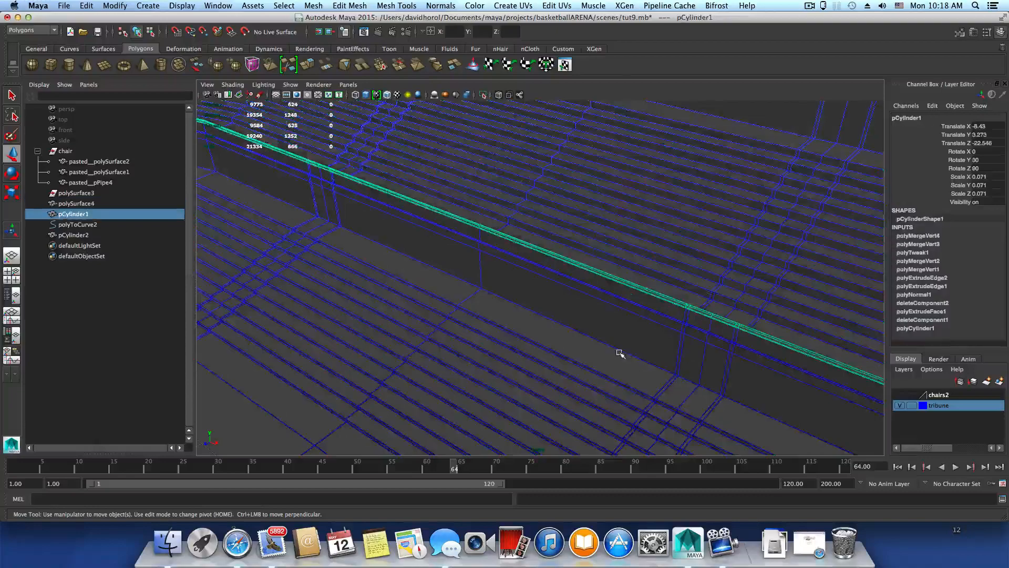
pyautogui.scroll(3, 620, 353)
pyautogui.scroll(5, 691, 374)
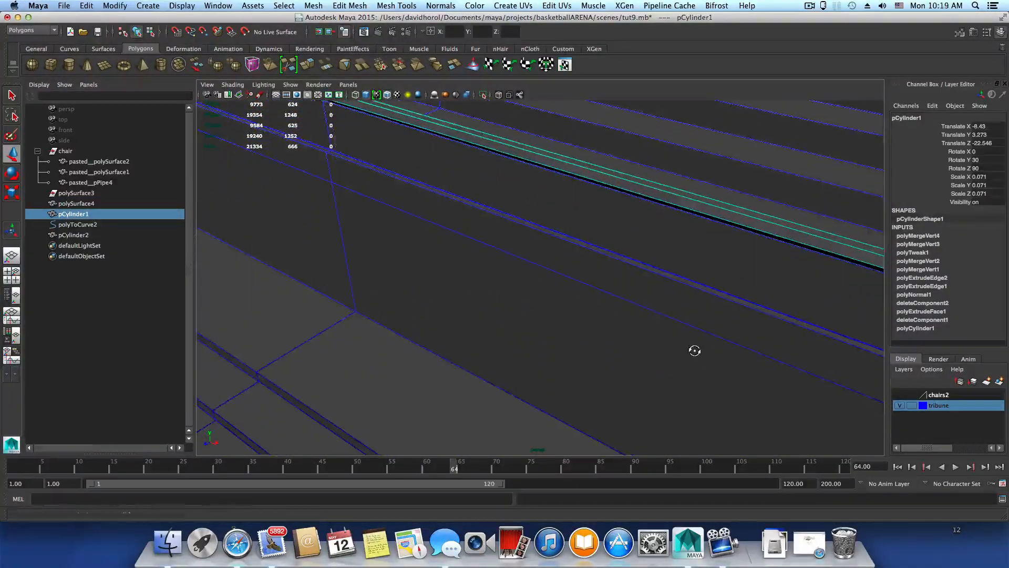
pyautogui.scroll(3, 693, 351)
pyautogui.click(899, 406)
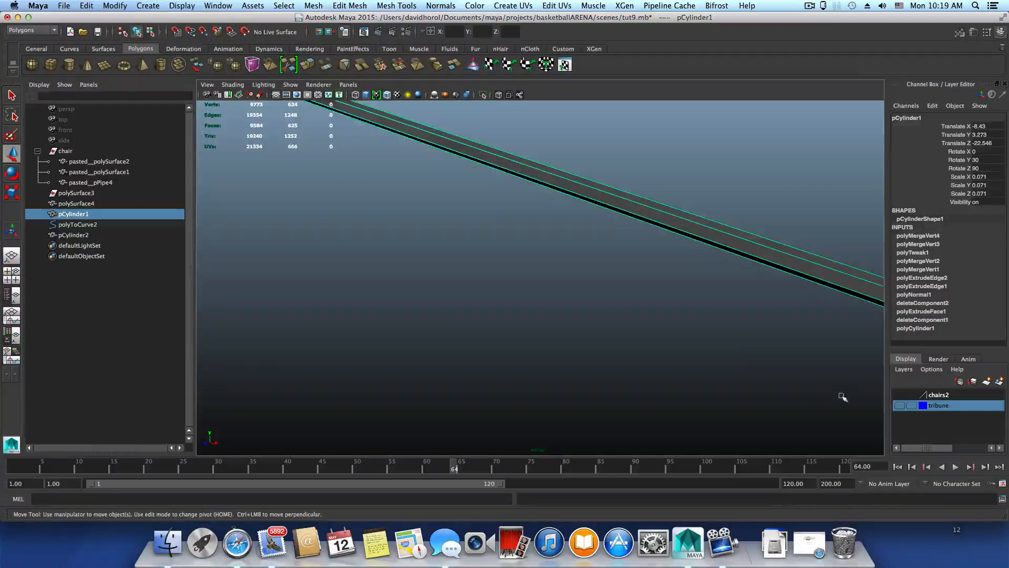
pyautogui.scroll(3, 736, 363)
pyautogui.keyDown('alt'); pyautogui.moveTo(735, 354); pyautogui.dragTo(456, 376); pyautogui.keyUp('alt')
pyautogui.keyDown('alt'); pyautogui.moveTo(457, 377); pyautogui.dragTo(525, 349, button='right'); pyautogui.keyUp('alt')
# Delete the loop of faces running along the underside of the lower railing and return to object selection.
pyautogui.rightClick(397, 228)
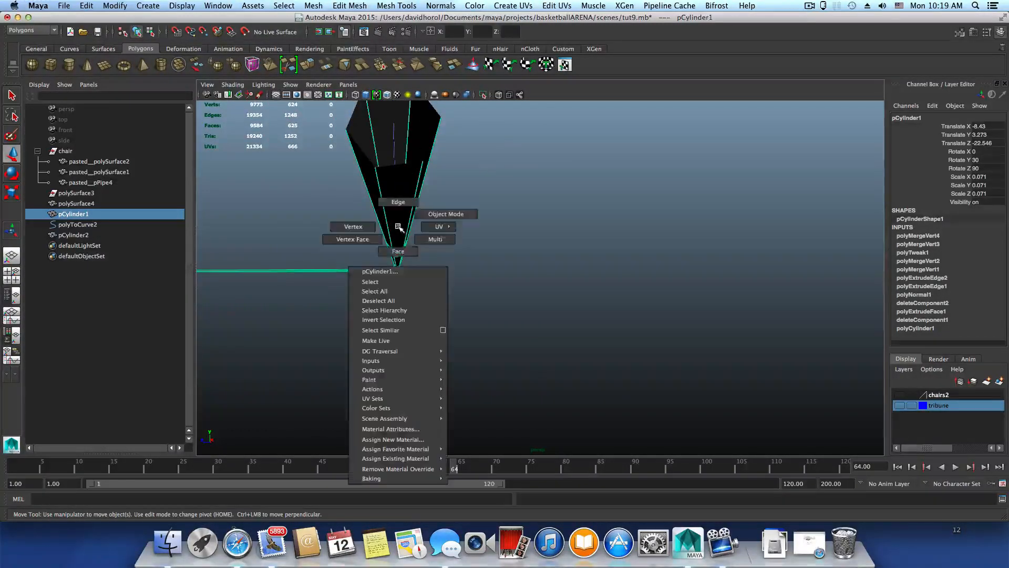
pyautogui.click(399, 255)
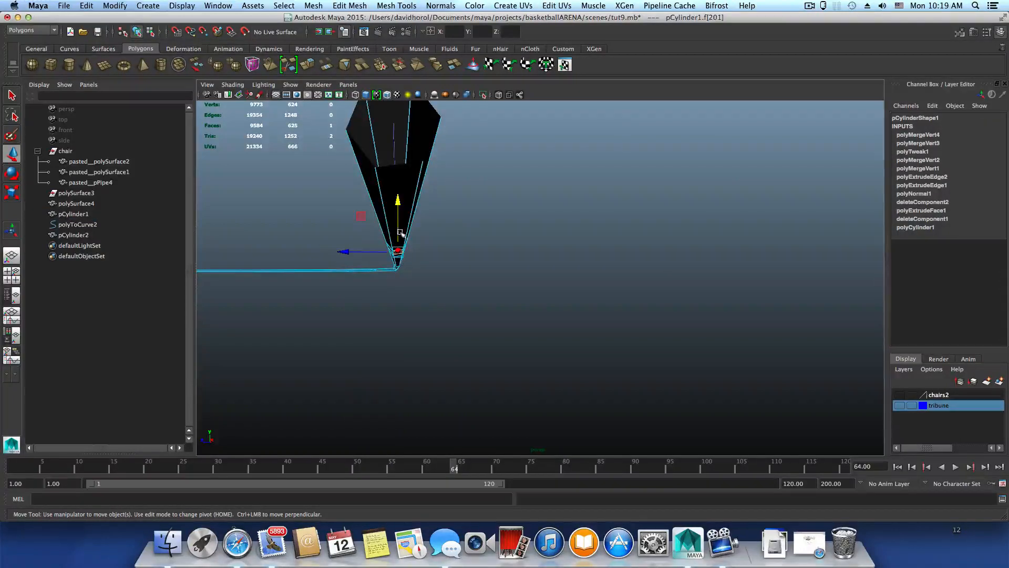
pyautogui.keyDown('shift'); pyautogui.click(404, 193); pyautogui.keyUp('shift')
pyautogui.keyDown('alt'); pyautogui.moveTo(408, 248); pyautogui.dragTo(424, 265); pyautogui.keyUp('alt')
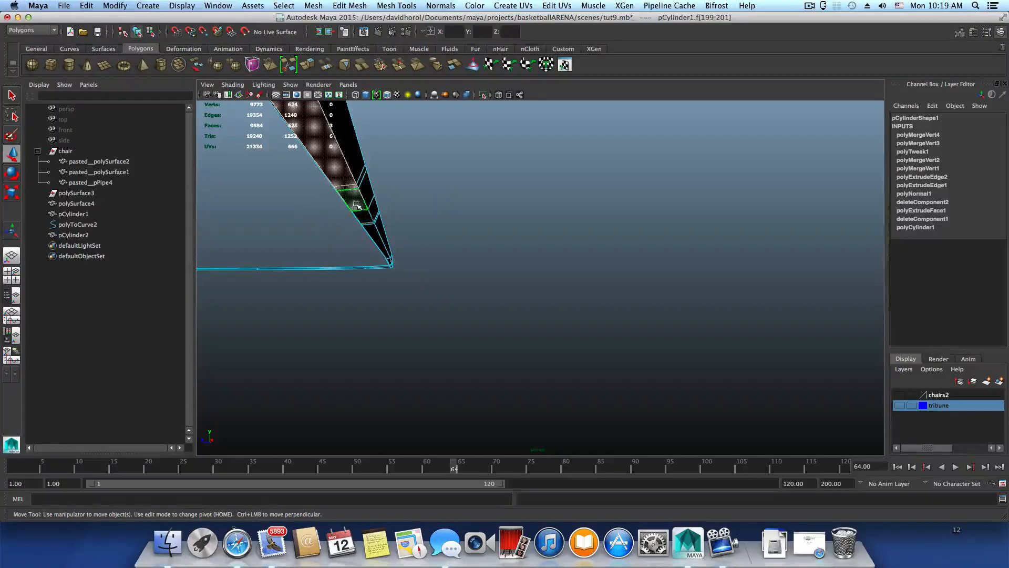
pyautogui.doubleClick(366, 221)
pyautogui.keyDown('alt'); pyautogui.moveTo(422, 261); pyautogui.dragTo(478, 210); pyautogui.keyUp('alt')
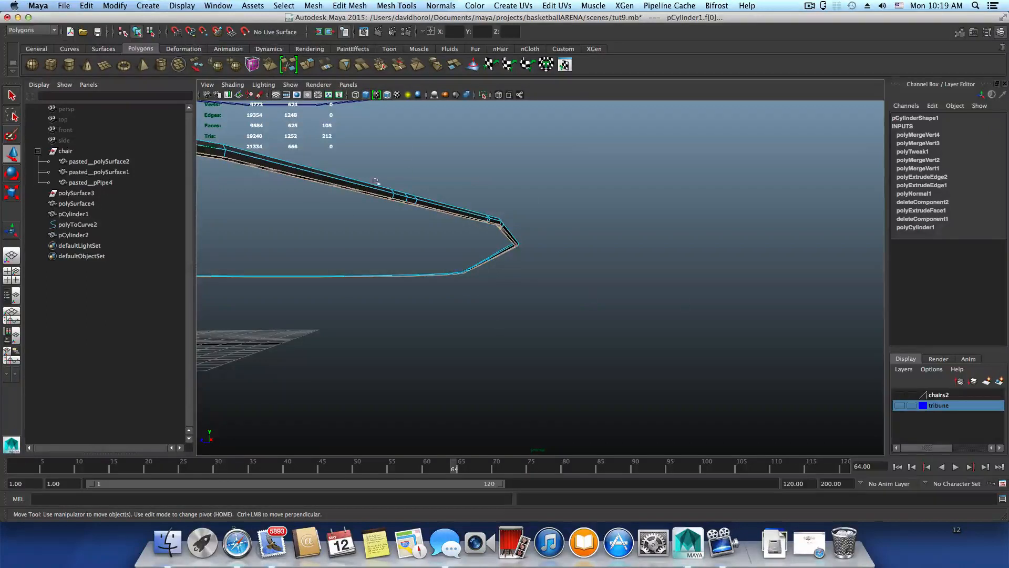
pyautogui.moveTo(478, 301)
pyautogui.keyDown('alt'); pyautogui.mouseDown()
pyautogui.moveTo(577, 332)
pyautogui.moveTo(444, 292)
pyautogui.moveTo(470, 315)
pyautogui.mouseUp(); pyautogui.keyUp('alt')
pyautogui.press('Delete')
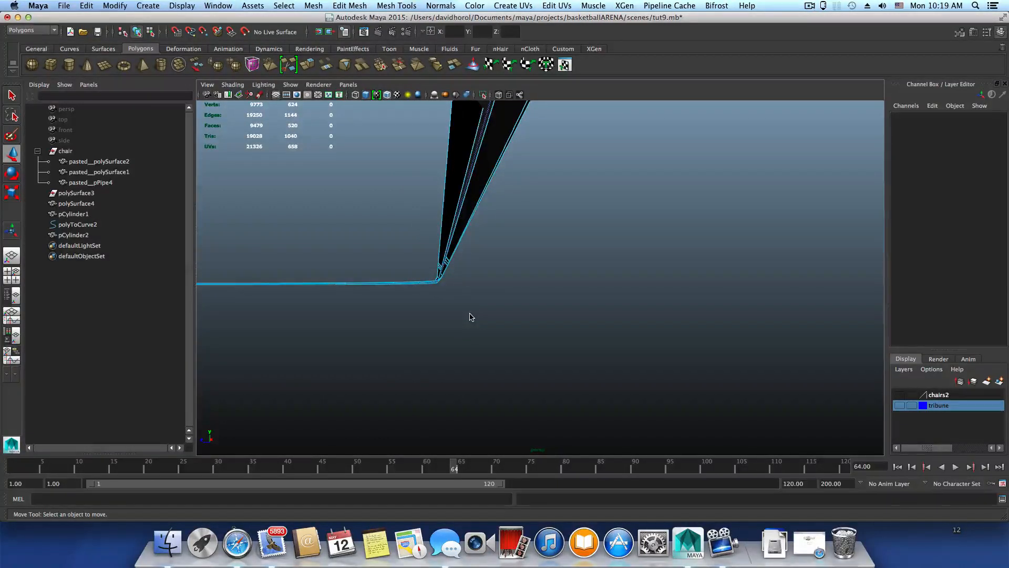
pyautogui.press('F8')
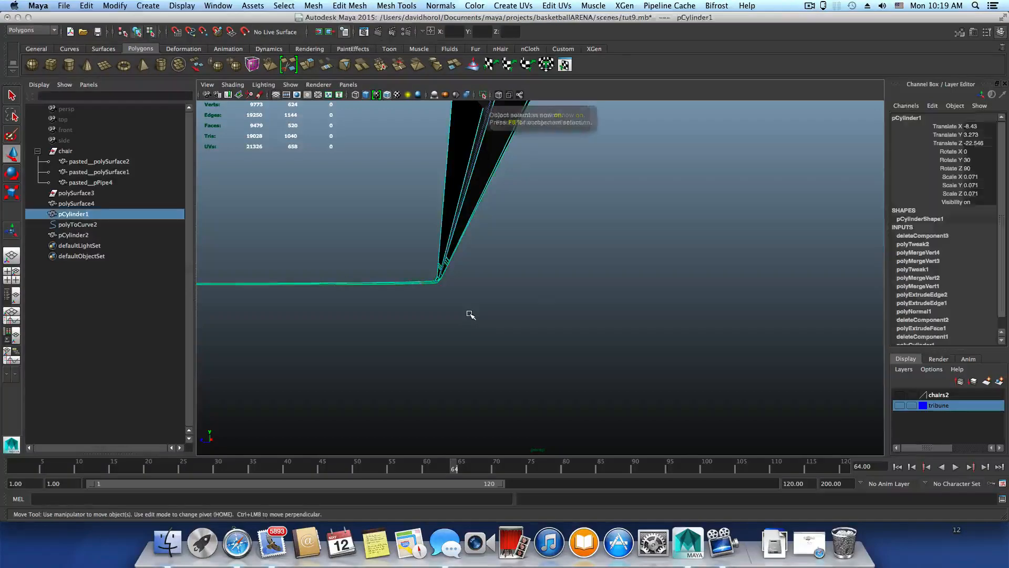
pyautogui.keyDown('alt'); pyautogui.moveTo(479, 335); pyautogui.dragTo(479, 334); pyautogui.keyUp('alt')
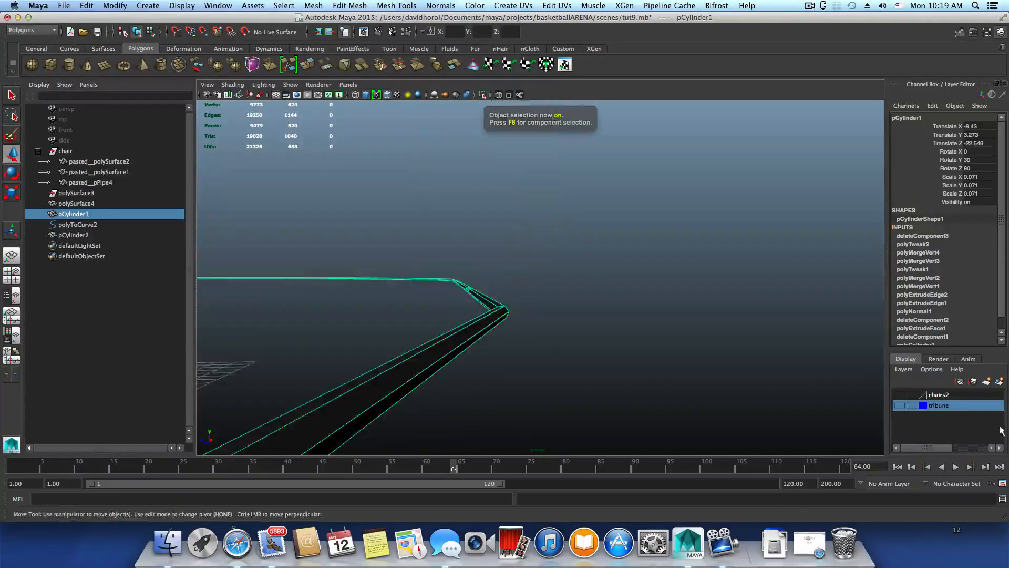
# Show the tribune layer again and frame the railing and tribune in a maximized front view.
pyautogui.click(901, 406)
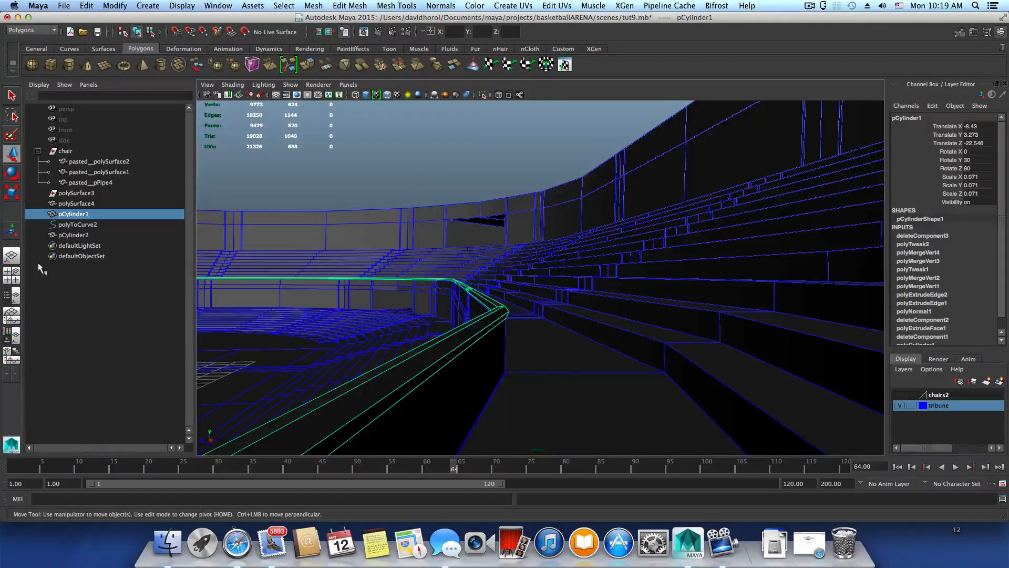
pyautogui.click(16, 278)
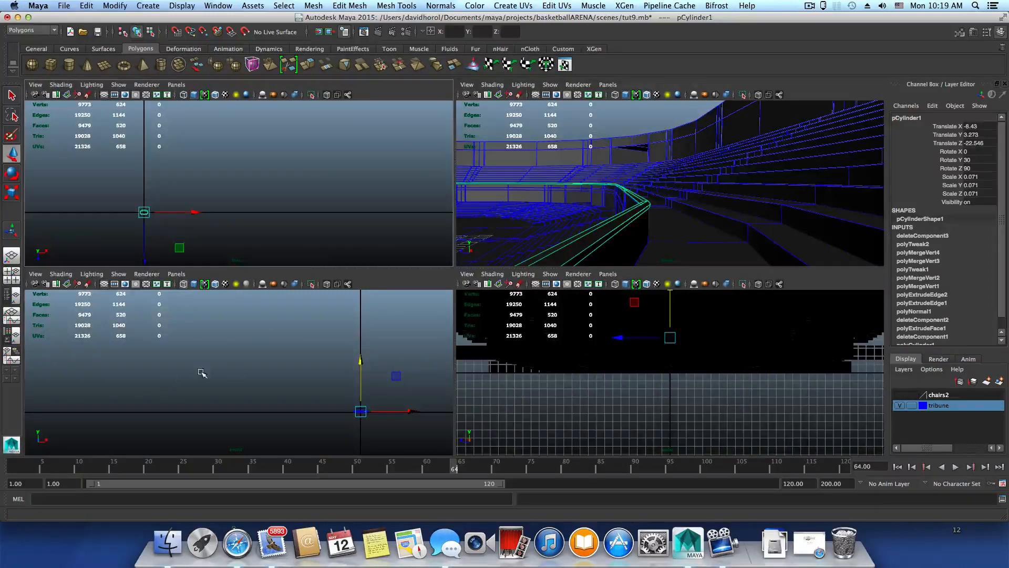
pyautogui.press('space')
pyautogui.keyDown('alt'); pyautogui.moveTo(386, 401); pyautogui.dragTo(534, 404, button='right'); pyautogui.keyUp('alt')
pyautogui.keyDown('alt'); pyautogui.moveTo(535, 404); pyautogui.dragTo(321, 314, button='middle'); pyautogui.keyUp('alt')
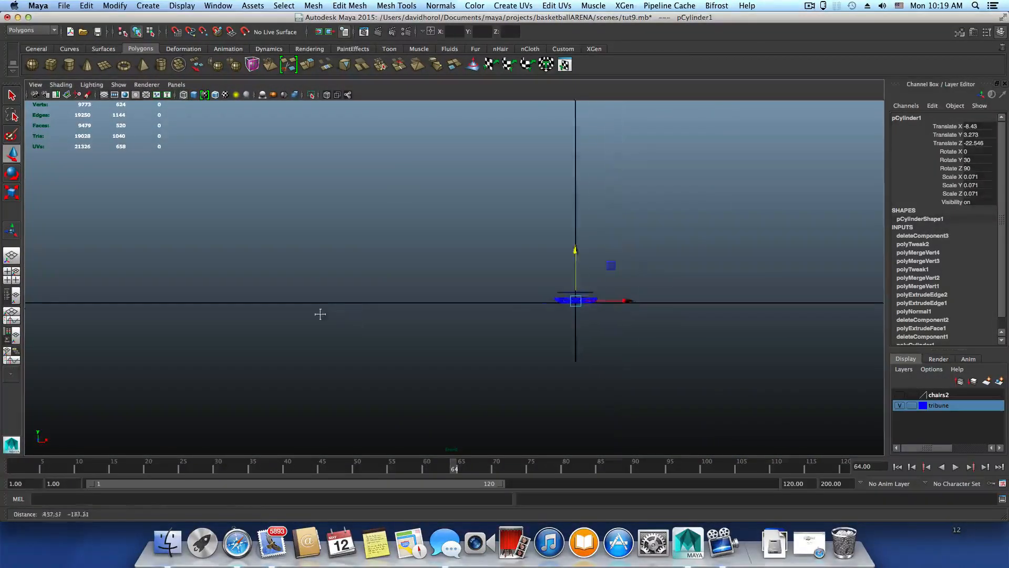
pyautogui.press('a')
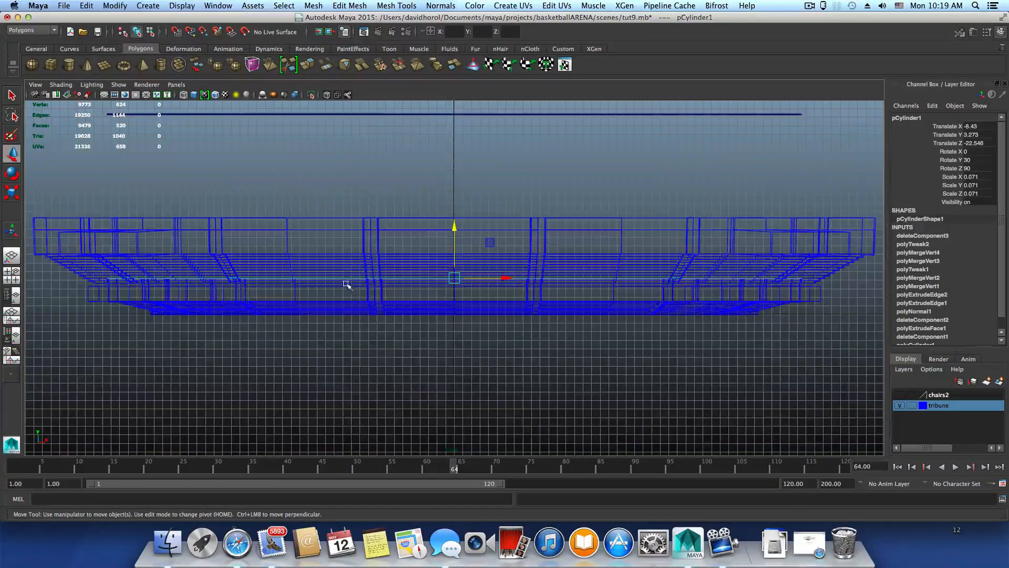
pyautogui.keyDown('alt'); pyautogui.moveTo(349, 286); pyautogui.dragTo(380, 367, button='right'); pyautogui.keyUp('alt')
pyautogui.scroll(8, 380, 375)
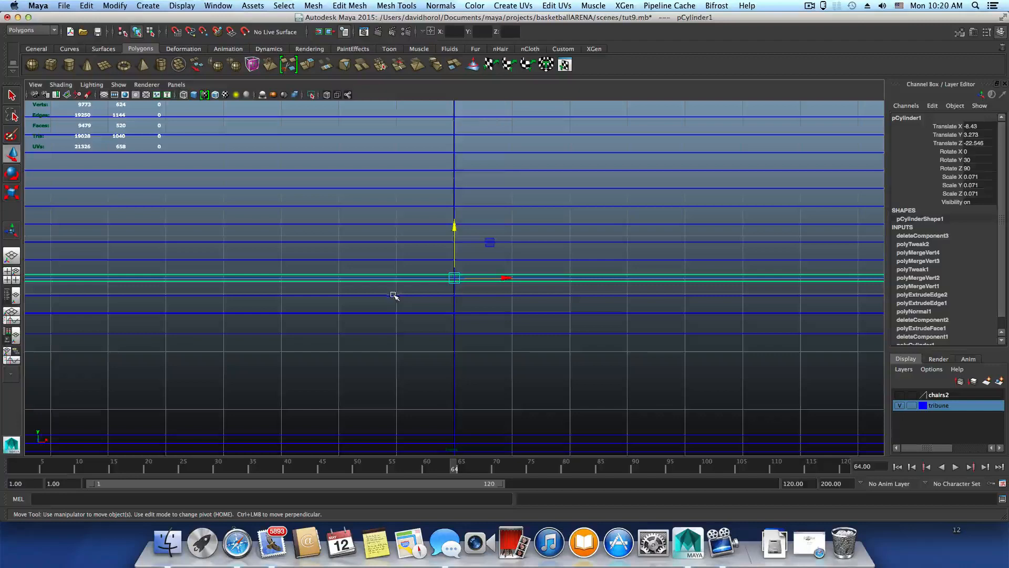
# Select the lower railing together with the tribune and combine them into one mesh.
pyautogui.moveTo(394, 295); pyautogui.dragTo(408, 305)
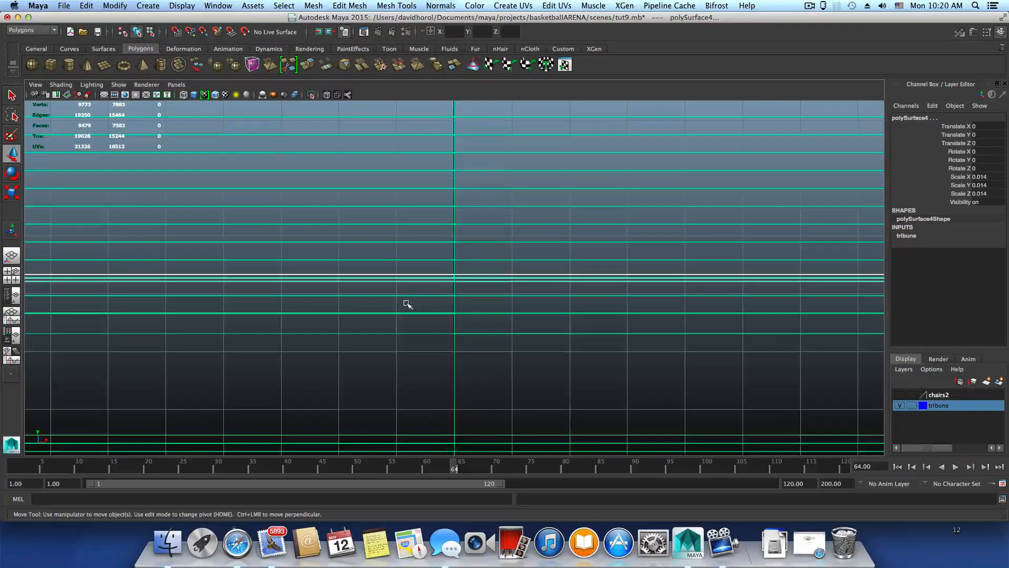
pyautogui.click(314, 6)
pyautogui.click(327, 43)
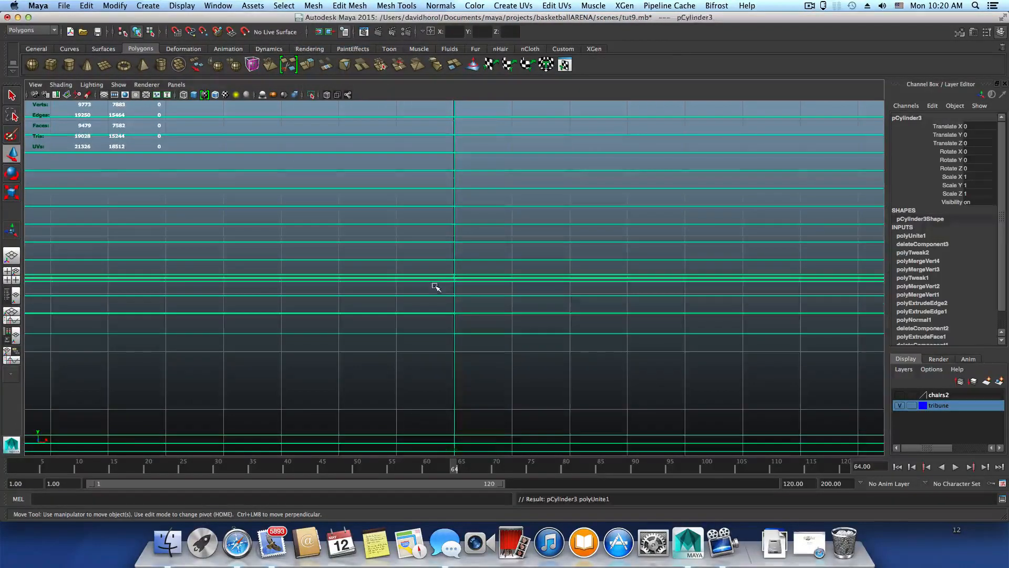
pyautogui.scroll(-3, 436, 287)
pyautogui.scroll(-6, 435, 287)
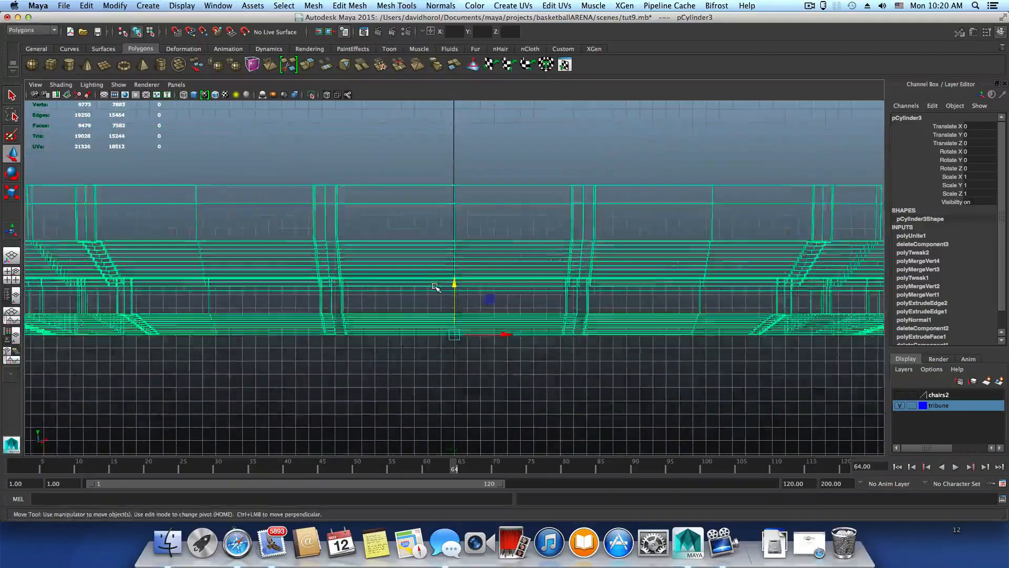
pyautogui.scroll(6, 436, 287)
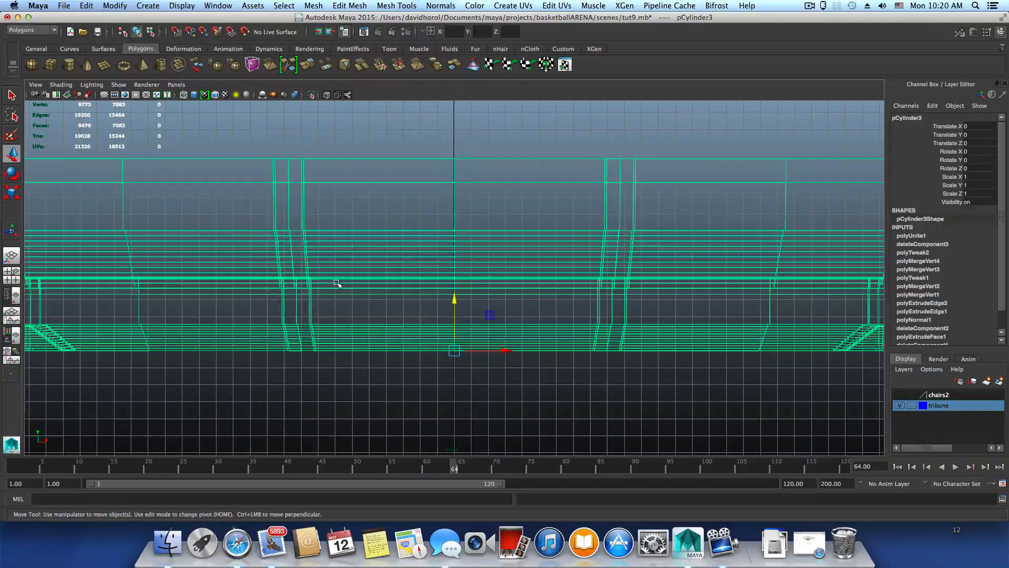
pyautogui.moveTo(338, 283); pyautogui.dragTo(590, 374, button='right')
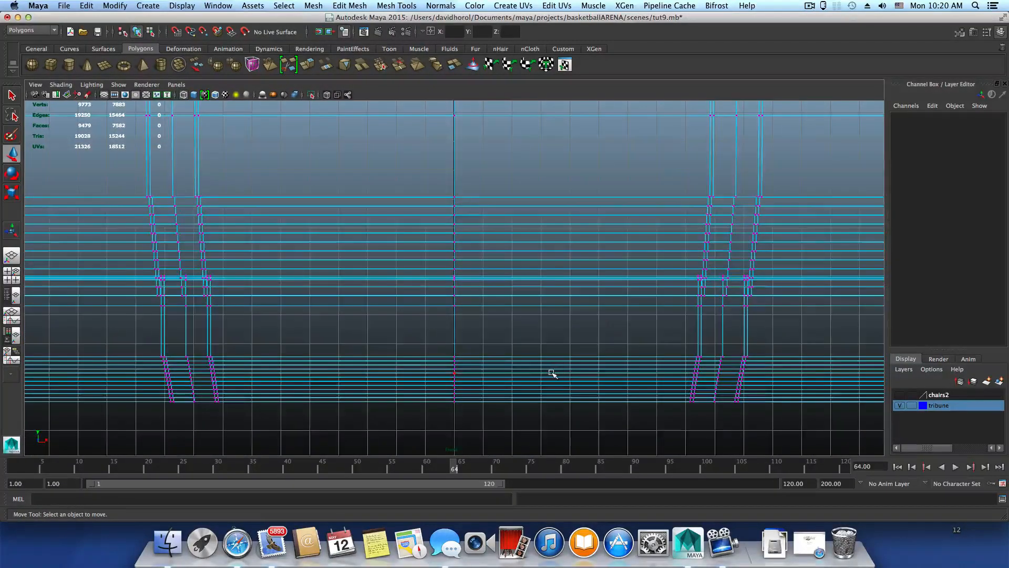
pyautogui.hotkey('ctrl', 'z')
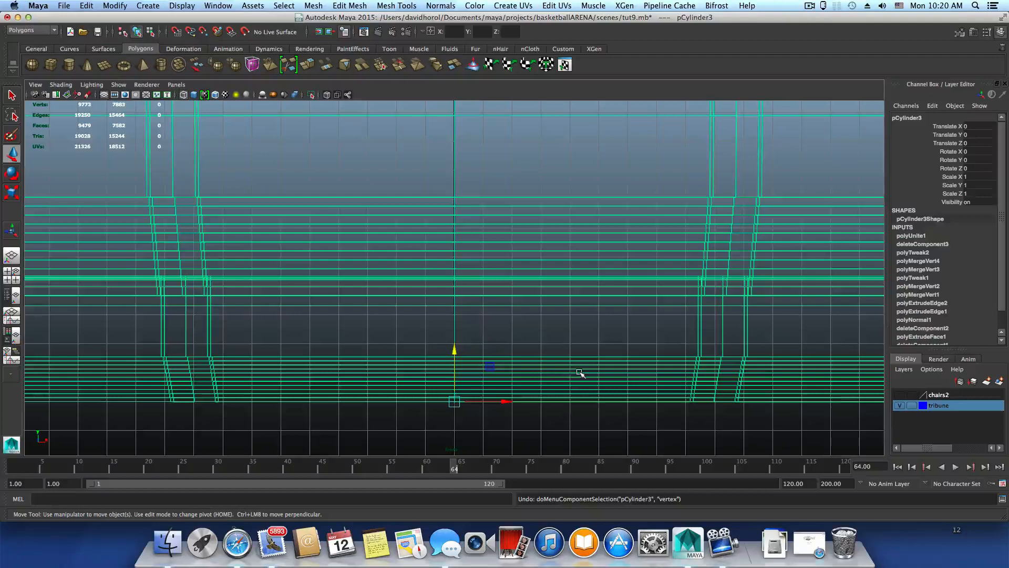
pyautogui.scroll(-2, 580, 374)
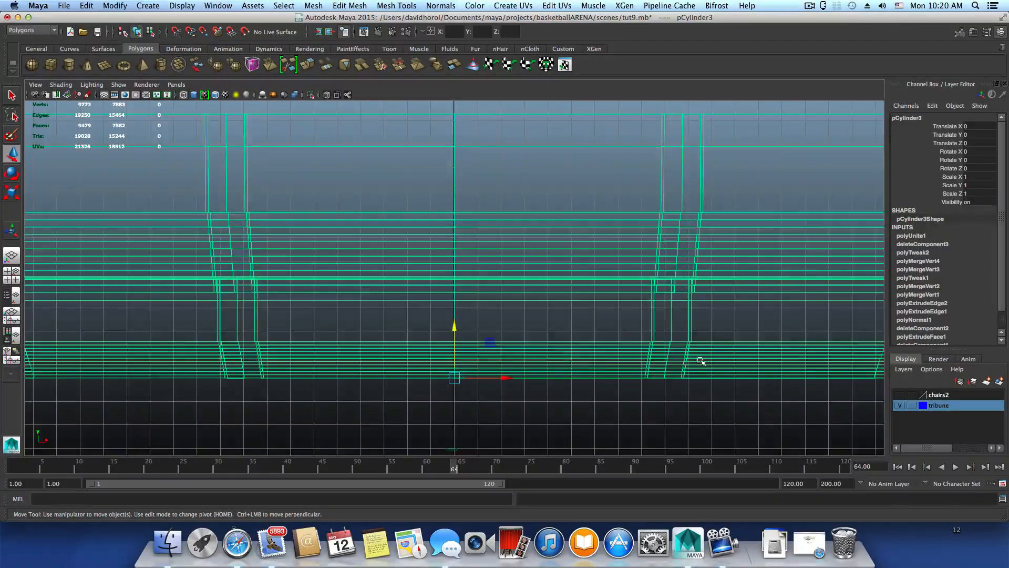
# Return to a maximized perspective view and scale the combined tribune and railing mesh uniformly to 1.065.
pyautogui.keyDown('alt'); pyautogui.moveTo(701, 362); pyautogui.dragTo(405, 333); pyautogui.keyUp('alt')
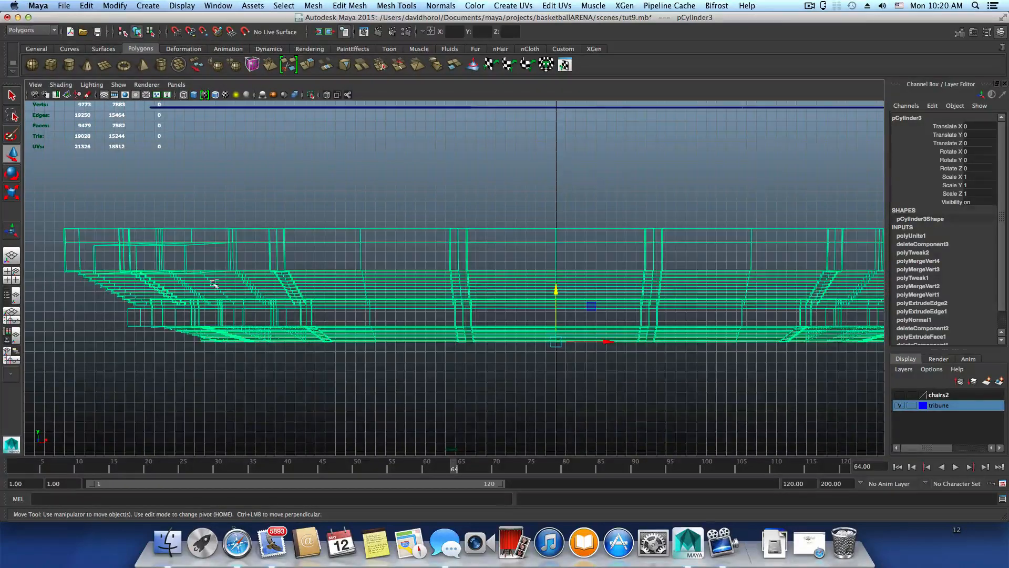
pyautogui.click(12, 271)
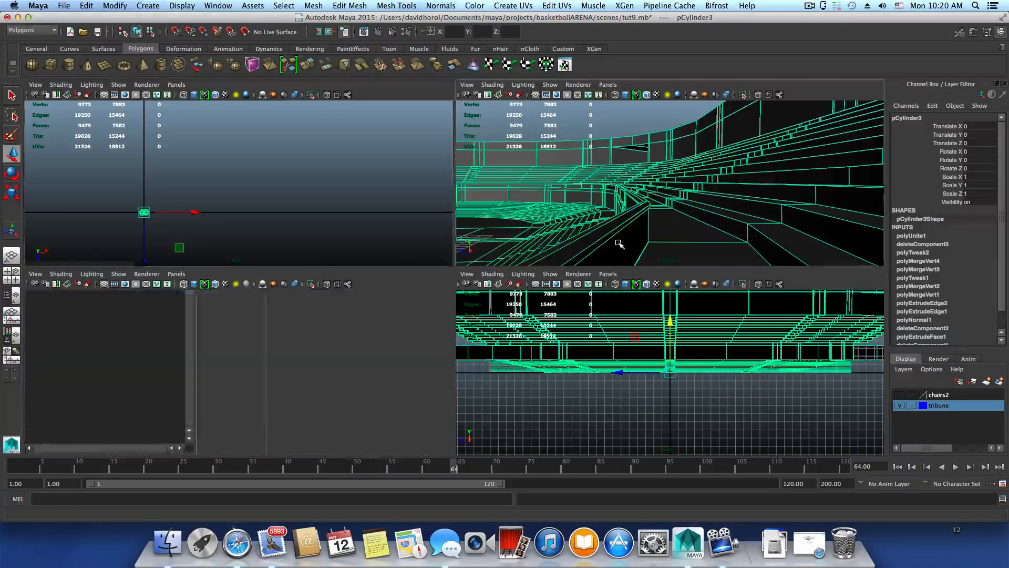
pyautogui.press('space')
pyautogui.keyDown('alt'); pyautogui.moveTo(457, 291); pyautogui.dragTo(361, 299); pyautogui.keyUp('alt')
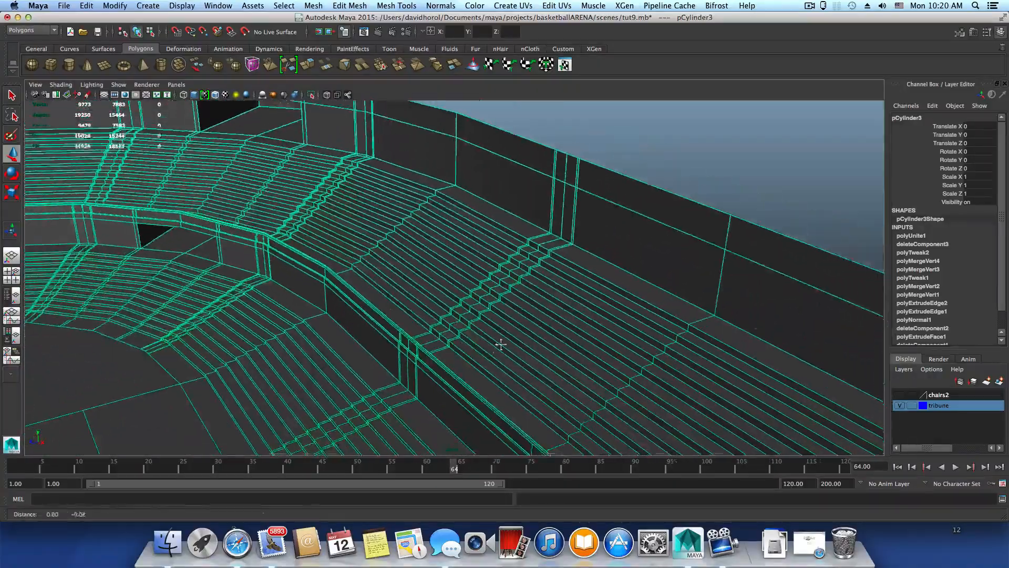
pyautogui.scroll(-10, 590, 303)
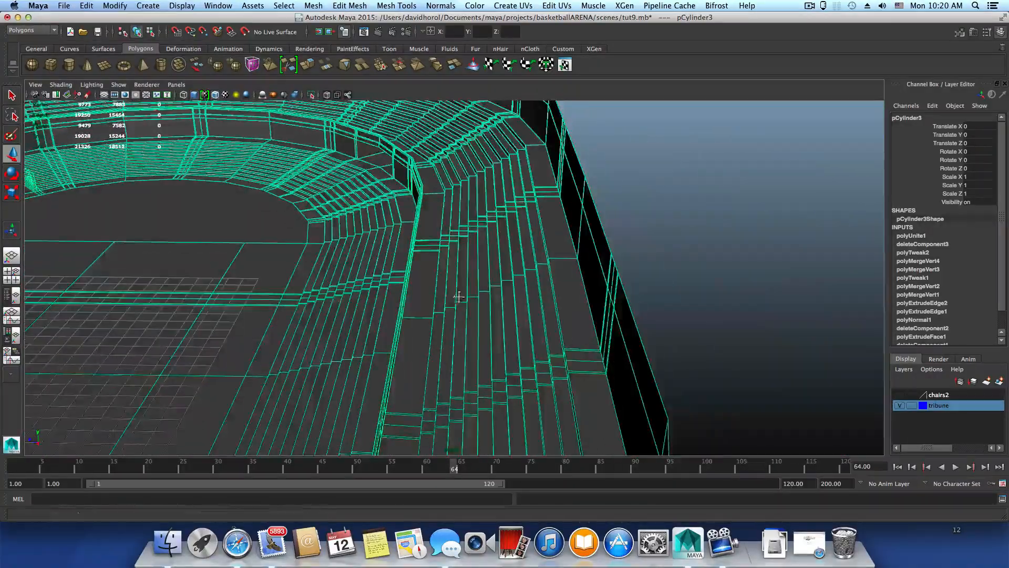
pyautogui.scroll(-5, 589, 283)
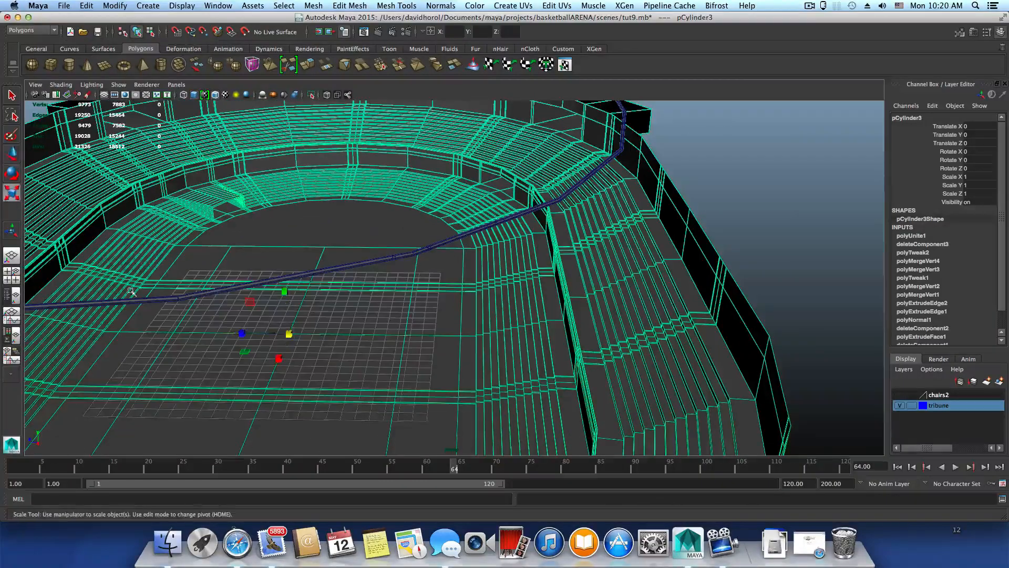
pyautogui.moveTo(329, 342); pyautogui.dragTo(337, 343)
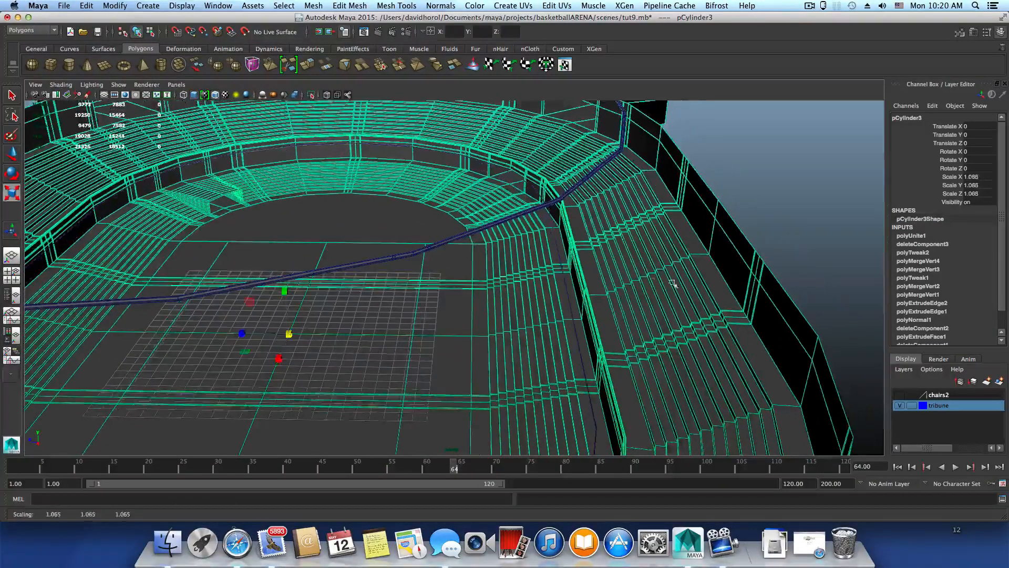
# Undo the uniform scaling and add the combined tribune and railing mesh to the tribune layer.
pyautogui.hotkey('ctrl', 'z')
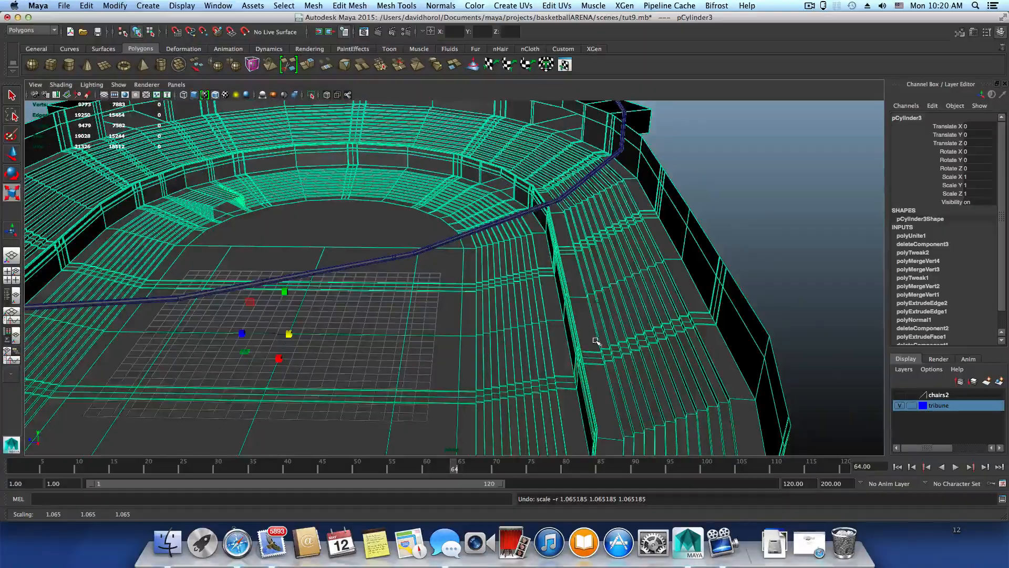
pyautogui.keyDown('alt'); pyautogui.moveTo(596, 341); pyautogui.dragTo(568, 301); pyautogui.keyUp('alt')
pyautogui.keyDown('alt'); pyautogui.moveTo(568, 302); pyautogui.dragTo(786, 340, button='right'); pyautogui.keyUp('alt')
pyautogui.keyDown('alt'); pyautogui.moveTo(787, 340); pyautogui.dragTo(356, 318, button='middle'); pyautogui.keyUp('alt')
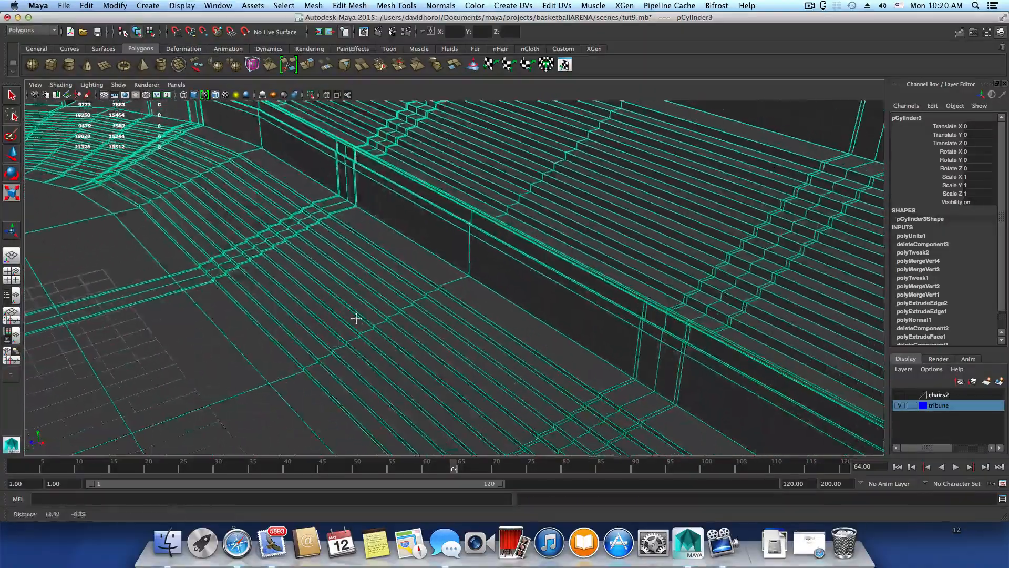
pyautogui.keyDown('alt'); pyautogui.moveTo(371, 317); pyautogui.dragTo(418, 339); pyautogui.keyUp('alt')
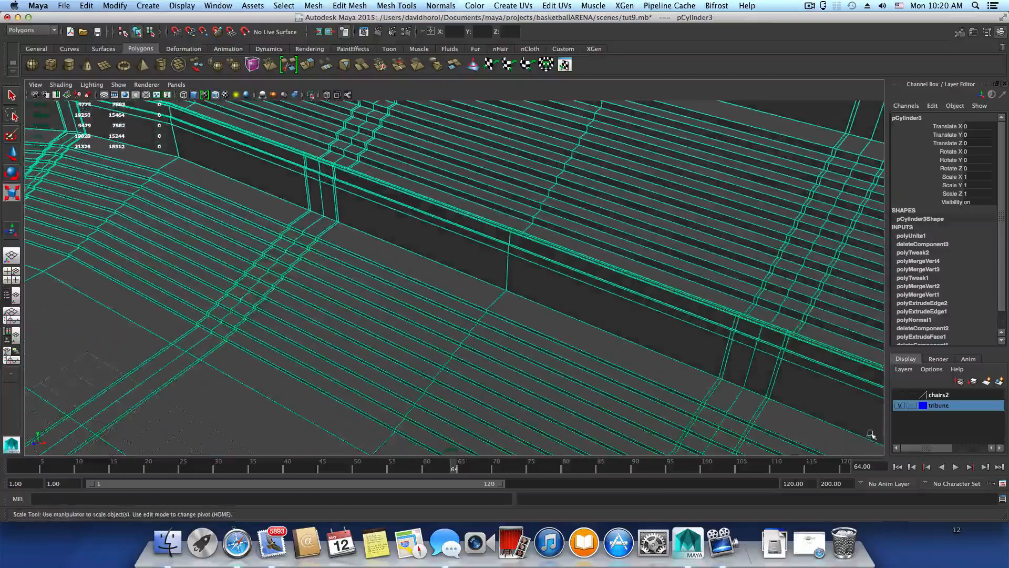
pyautogui.rightClick(900, 406)
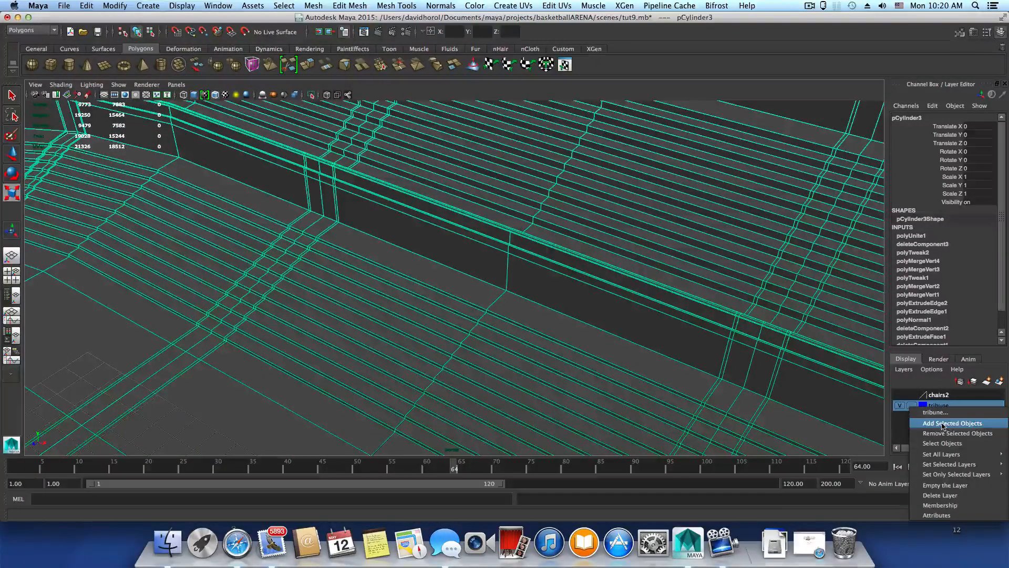
pyautogui.click(942, 425)
# Hide the tribune layer, delete the leftover railing path curve, and show the layer again.
pyautogui.click(900, 406)
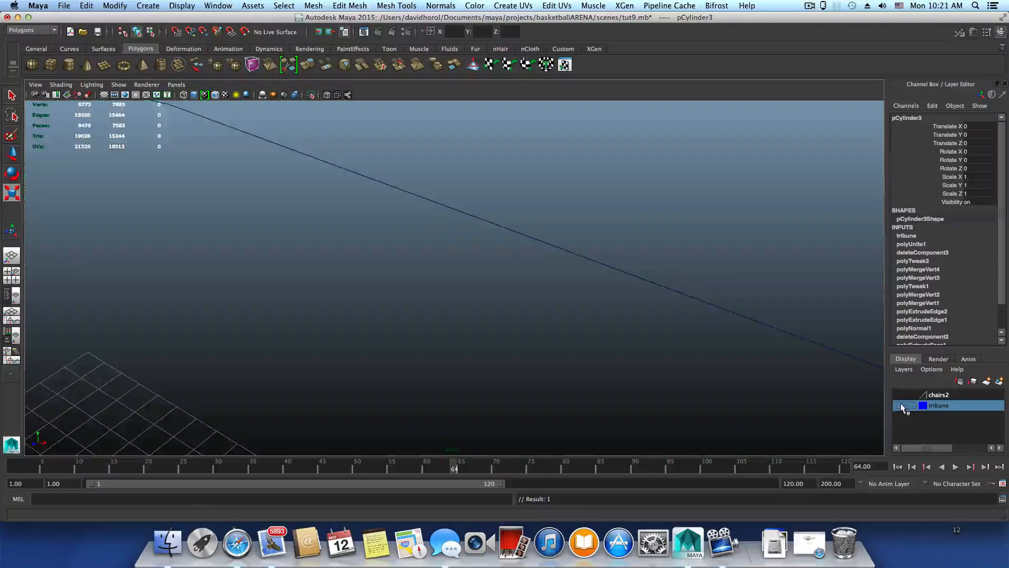
pyautogui.moveTo(676, 268); pyautogui.dragTo(625, 337)
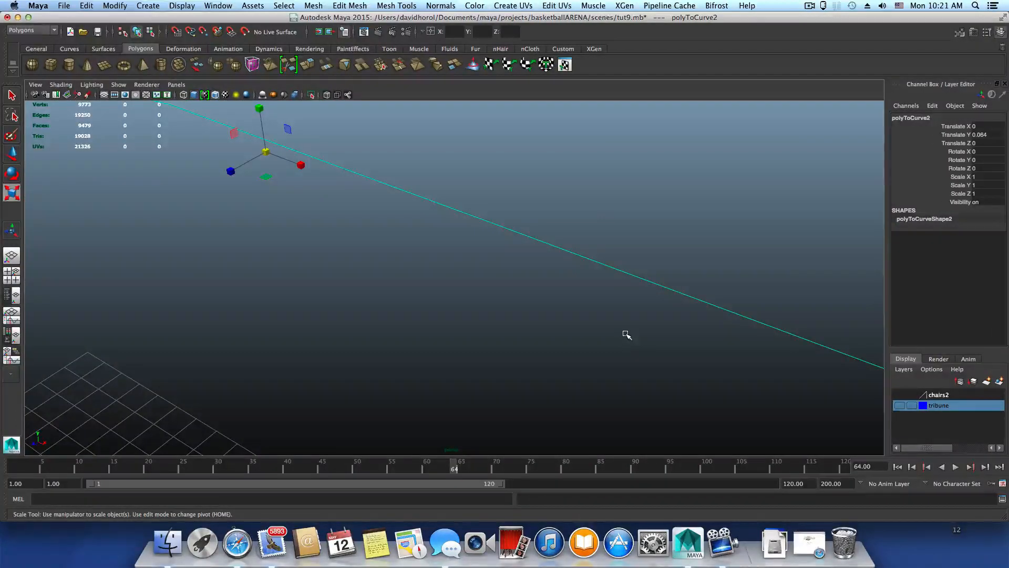
pyautogui.press('Delete')
pyautogui.click(899, 405)
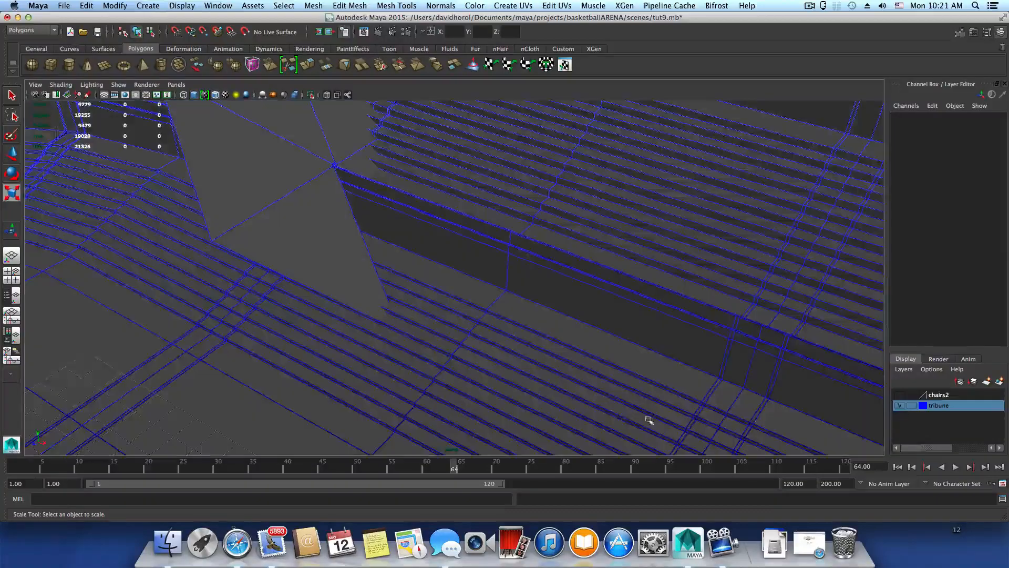
# Examine the railing mesh along the tribune wall close up and in an overview of the whole arena.
pyautogui.scroll(-5, 552, 347)
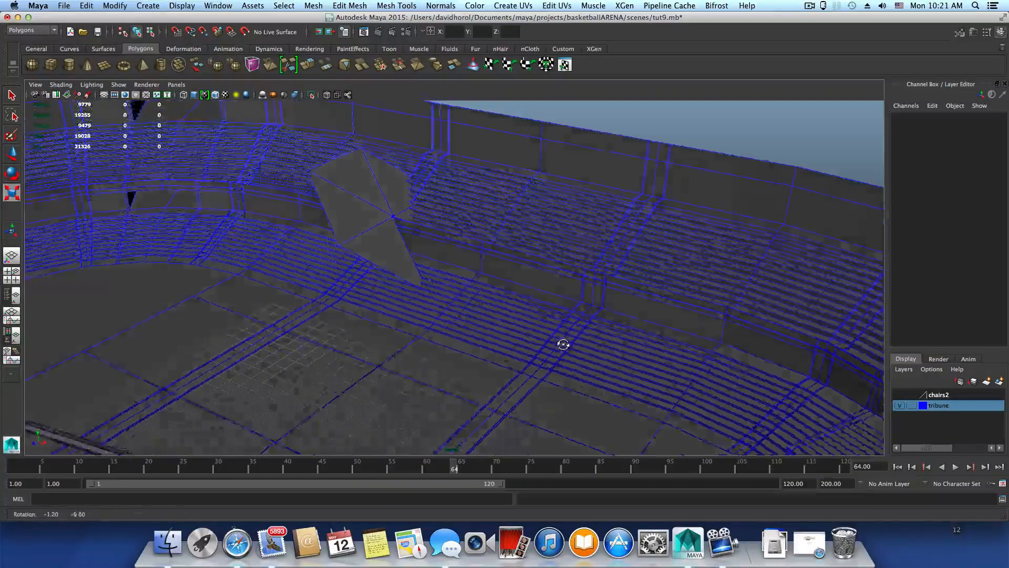
pyautogui.scroll(6, 416, 257)
pyautogui.scroll(-3, 451, 276)
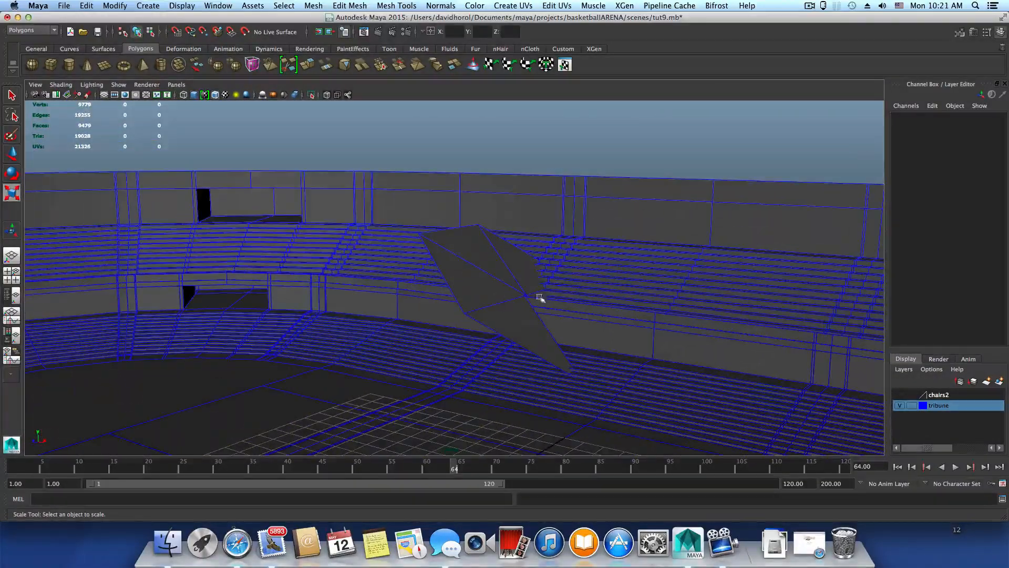
pyautogui.keyDown('alt'); pyautogui.moveTo(572, 305); pyautogui.dragTo(522, 326); pyautogui.keyUp('alt')
pyautogui.scroll(5, 516, 327)
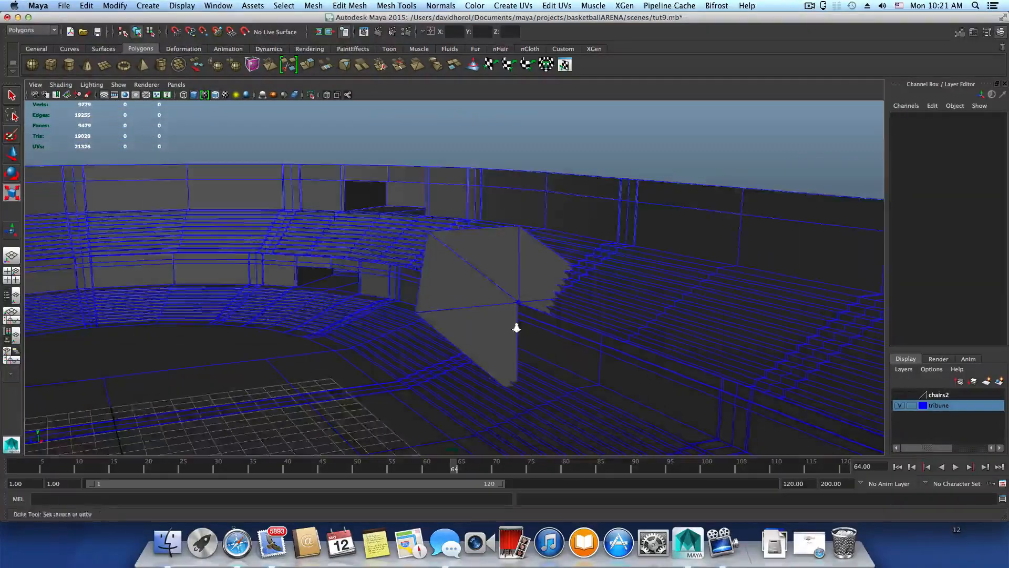
pyautogui.keyDown('alt'); pyautogui.moveTo(742, 398); pyautogui.dragTo(664, 370, button='right'); pyautogui.keyUp('alt')
pyautogui.keyDown('alt'); pyautogui.moveTo(664, 369); pyautogui.dragTo(303, 425); pyautogui.keyUp('alt')
pyautogui.keyDown('alt'); pyautogui.moveTo(348, 416); pyautogui.dragTo(577, 332); pyautogui.keyUp('alt')
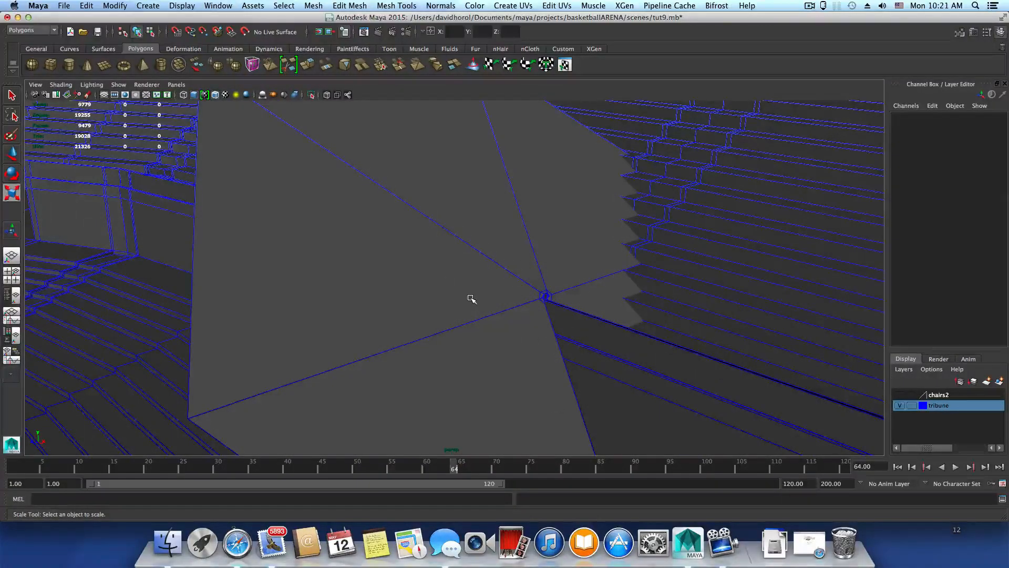
pyautogui.press('a')
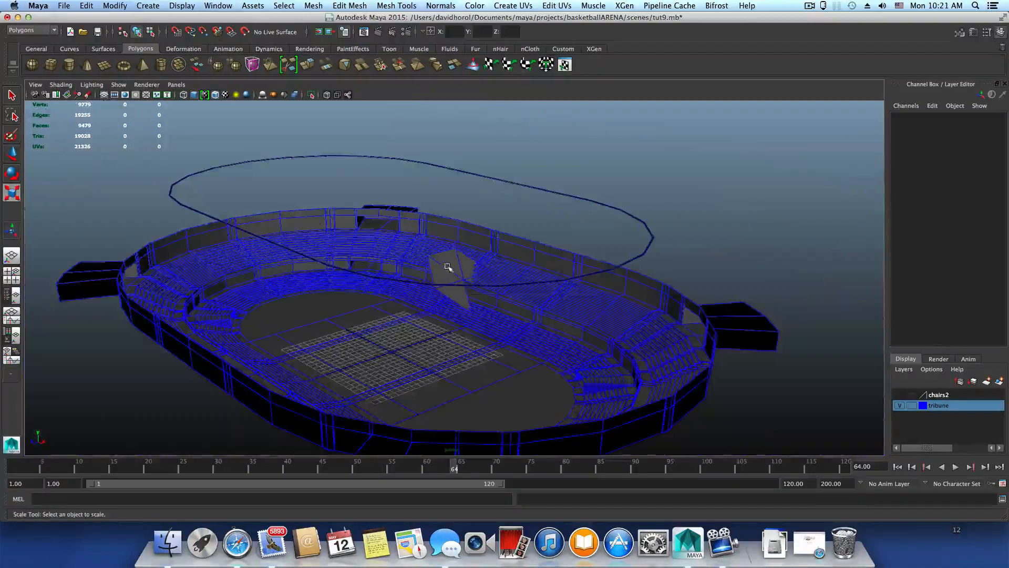
pyautogui.scroll(5, 452, 336)
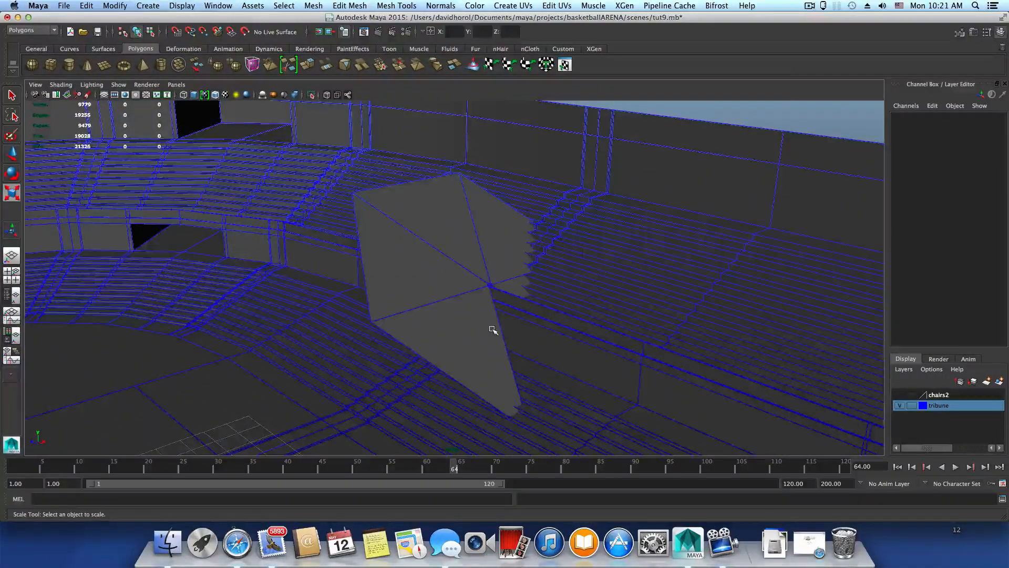
# Undo the path curve deletion and the tribune layer visibility changes.
pyautogui.press('z')
pyautogui.press('z')
pyautogui.press('z')
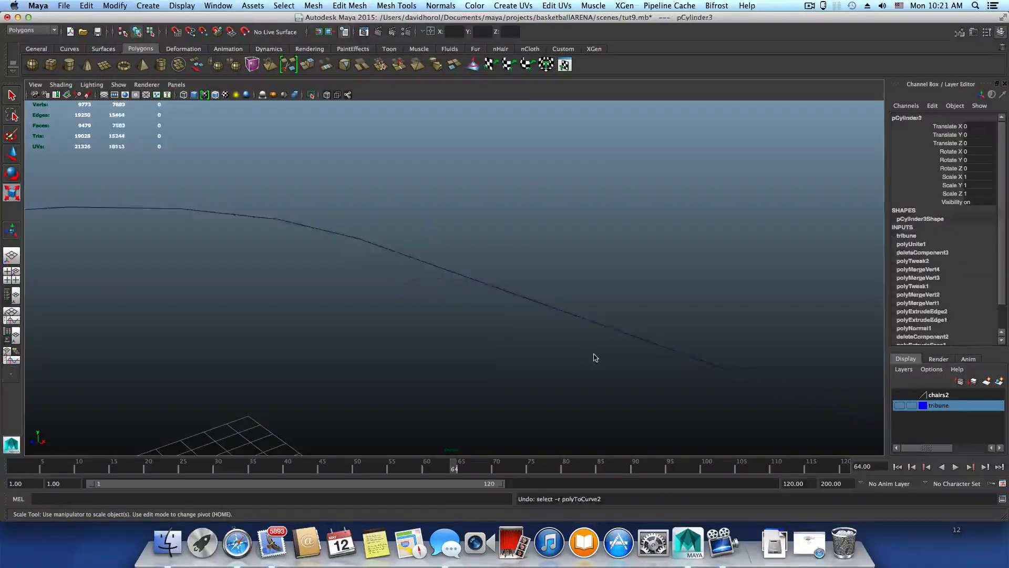
pyautogui.press('z')
# Delete the construction history of the combined tribune and railing mesh.
pyautogui.moveTo(654, 372)
pyautogui.keyDown('alt'); pyautogui.mouseDown(button='right')
pyautogui.moveTo(715, 400)
pyautogui.moveTo(644, 362)
pyautogui.mouseUp(button='right'); pyautogui.keyUp('alt')
pyautogui.scroll(4, 644, 363)
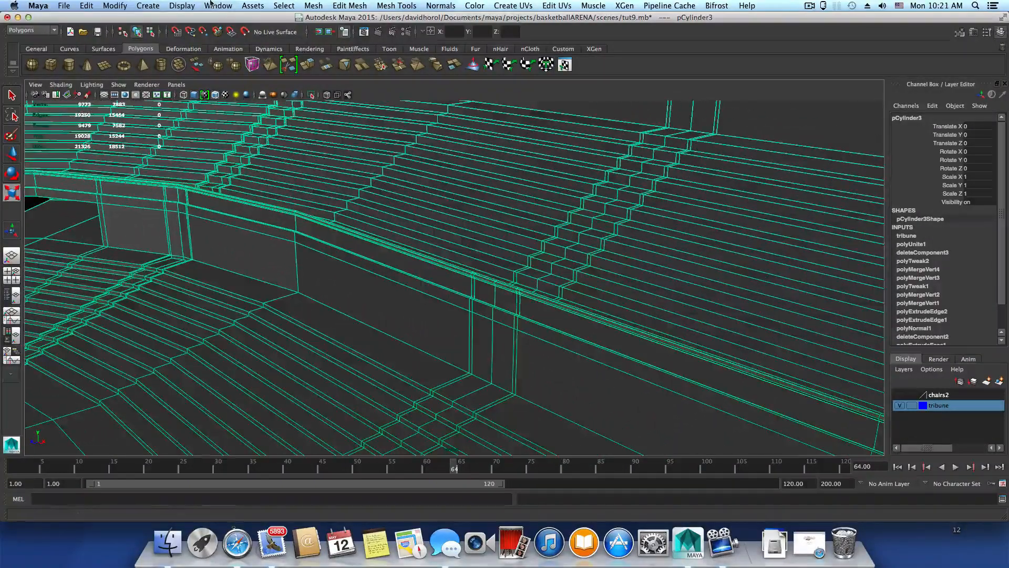
pyautogui.click(86, 5)
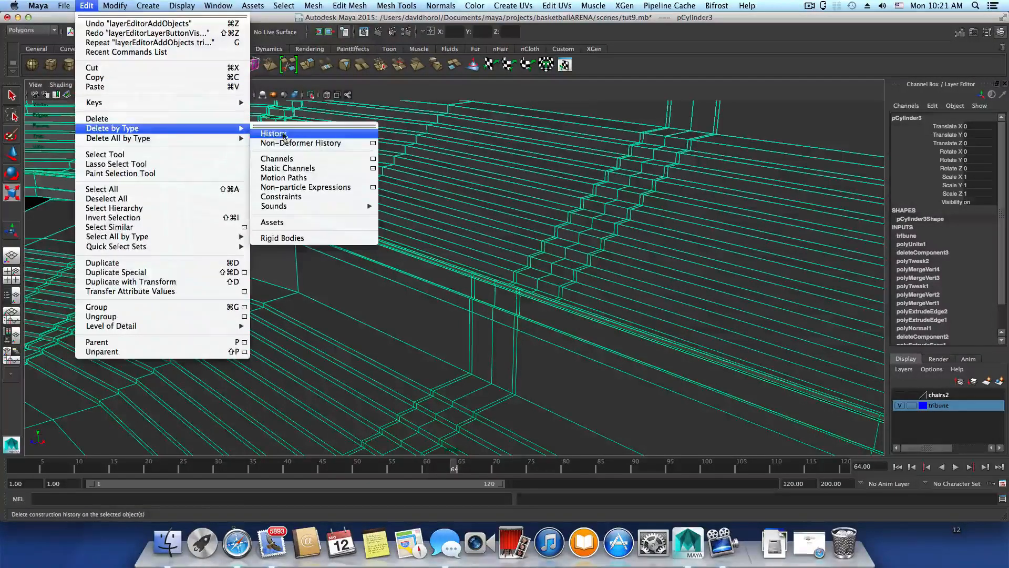
pyautogui.click(273, 128)
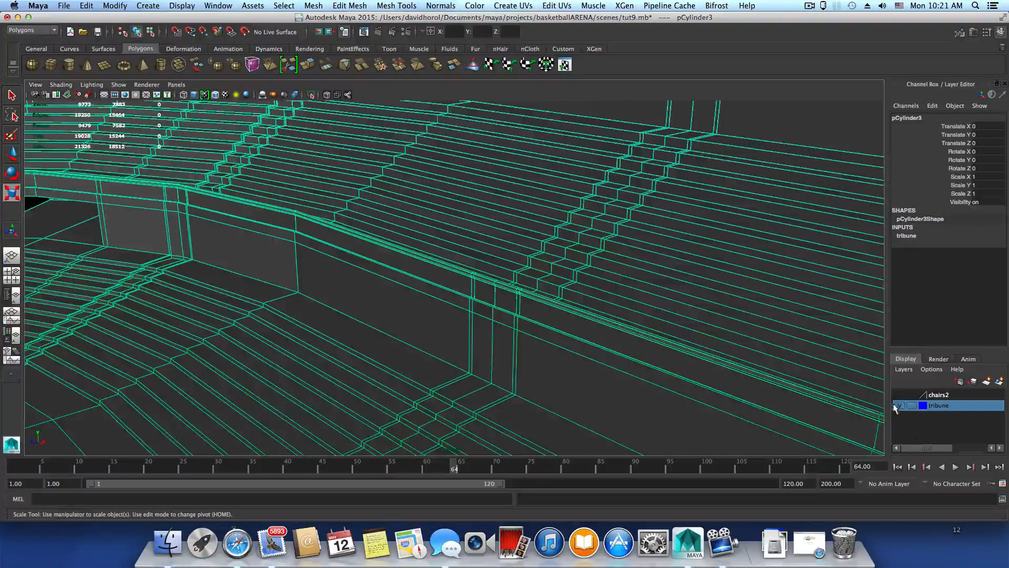
# Delete the leftover path curve while the tribune layer is hidden, and turn the layer's visibility back on.
pyautogui.click(899, 405)
pyautogui.moveTo(597, 282); pyautogui.dragTo(573, 320)
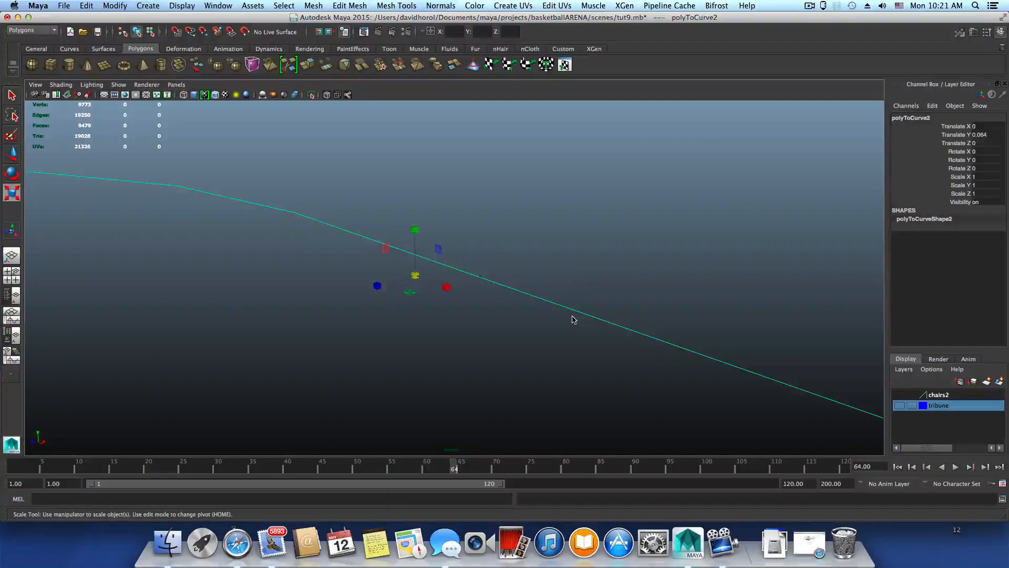
pyautogui.press('Delete')
pyautogui.click(899, 406)
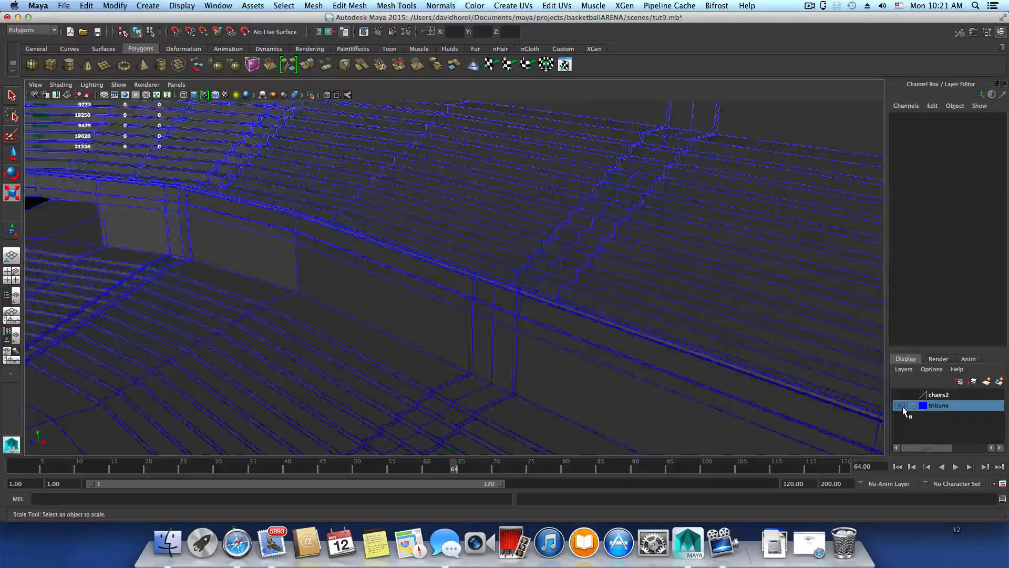
# Inspect the railing along the tribune wall from several angles and check the whole arena.
pyautogui.keyDown('alt'); pyautogui.moveTo(478, 253); pyautogui.dragTo(718, 326); pyautogui.keyUp('alt')
pyautogui.keyDown('alt'); pyautogui.moveTo(534, 249); pyautogui.dragTo(405, 244, button='right'); pyautogui.keyUp('alt')
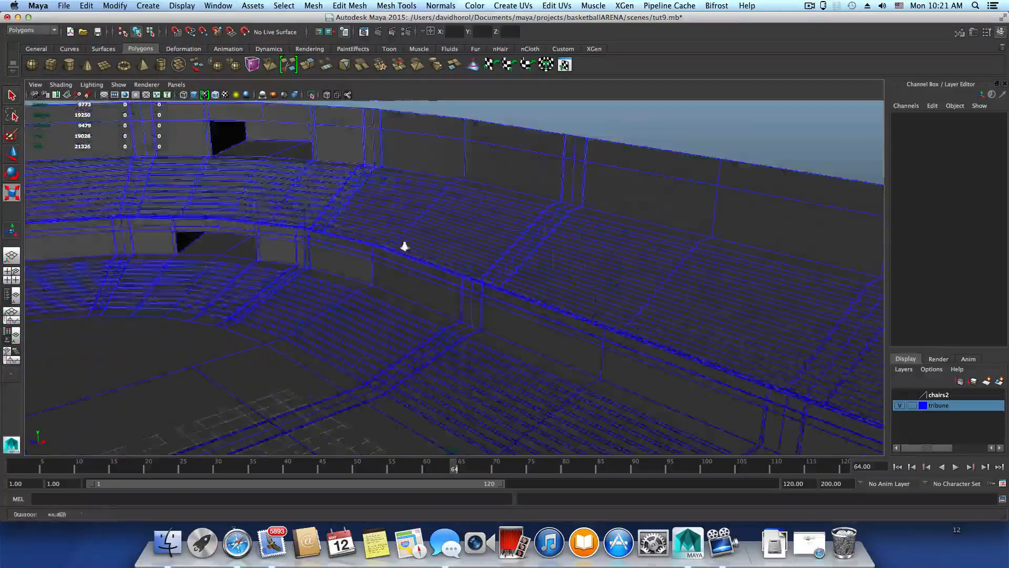
pyautogui.keyDown('alt'); pyautogui.moveTo(405, 243); pyautogui.dragTo(570, 268); pyautogui.keyUp('alt')
pyautogui.keyDown('alt'); pyautogui.moveTo(570, 268); pyautogui.dragTo(545, 273, button='right'); pyautogui.keyUp('alt')
pyautogui.keyDown('alt'); pyautogui.moveTo(545, 273); pyautogui.dragTo(403, 284); pyautogui.keyUp('alt')
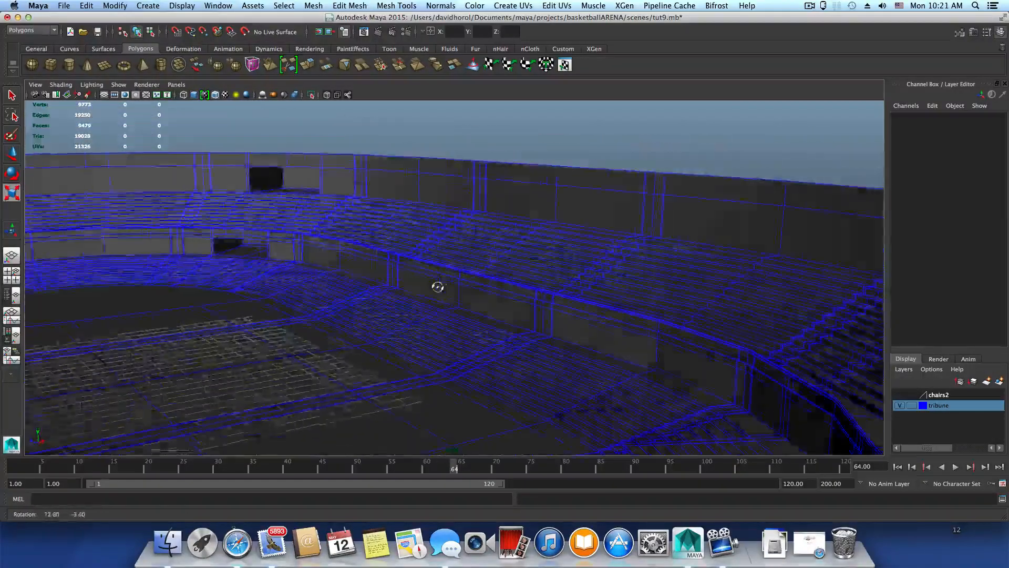
pyautogui.keyDown('alt'); pyautogui.moveTo(402, 284); pyautogui.dragTo(462, 277, button='right'); pyautogui.keyUp('alt')
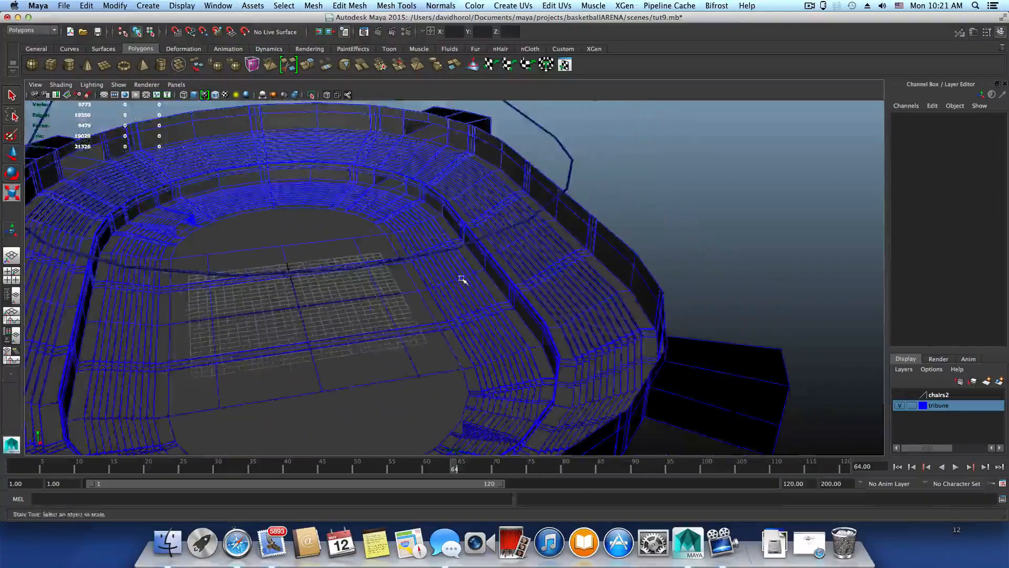
pyautogui.keyDown('alt'); pyautogui.moveTo(462, 277); pyautogui.dragTo(356, 273); pyautogui.keyUp('alt')
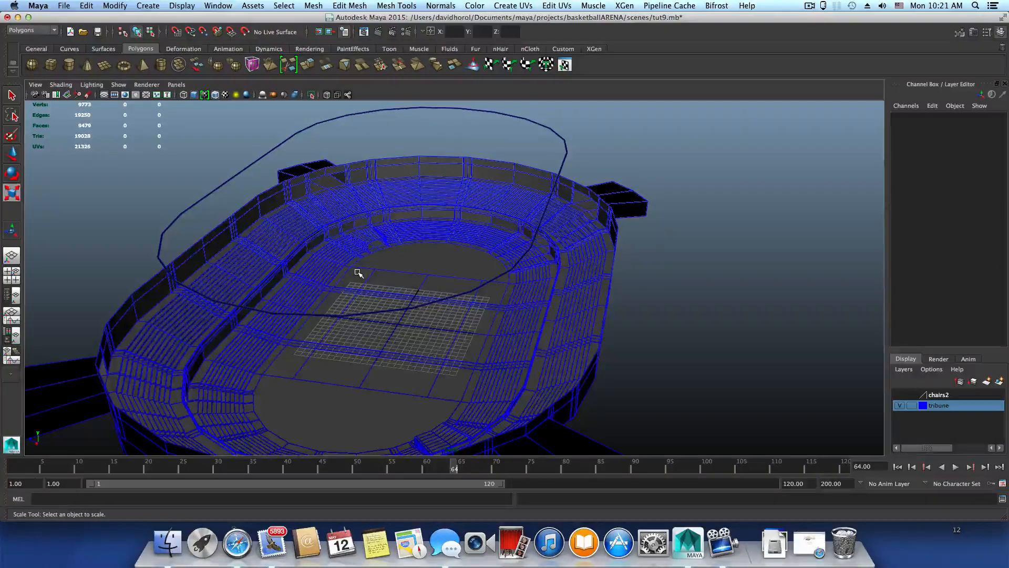
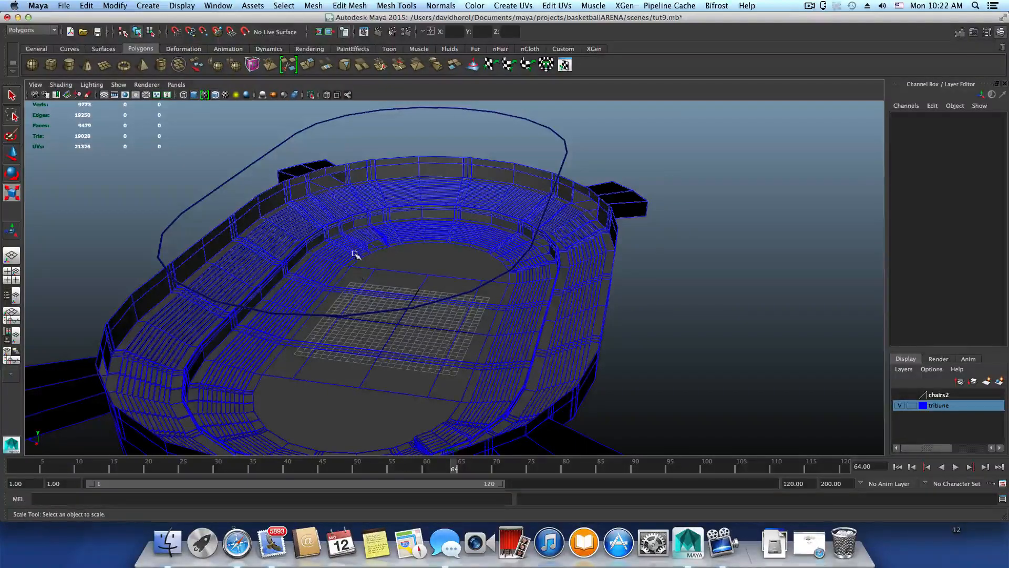
# Select the face loop along the wall strip just beneath the railing and deselect two faces beside one stairway.
pyautogui.scroll(5, 514, 333)
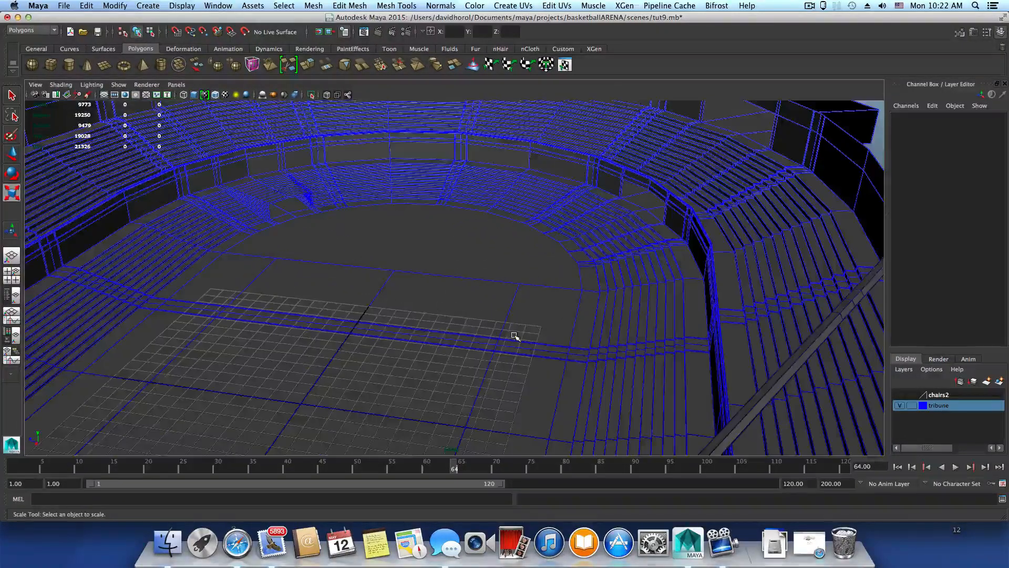
pyautogui.scroll(10, 515, 335)
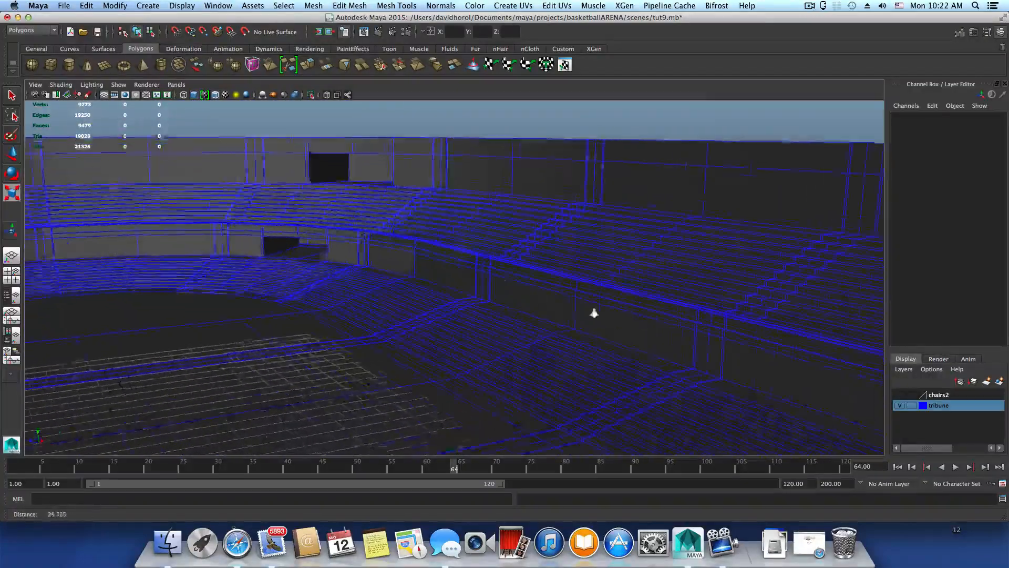
pyautogui.keyDown('alt'); pyautogui.moveTo(594, 313); pyautogui.dragTo(524, 290); pyautogui.keyUp('alt')
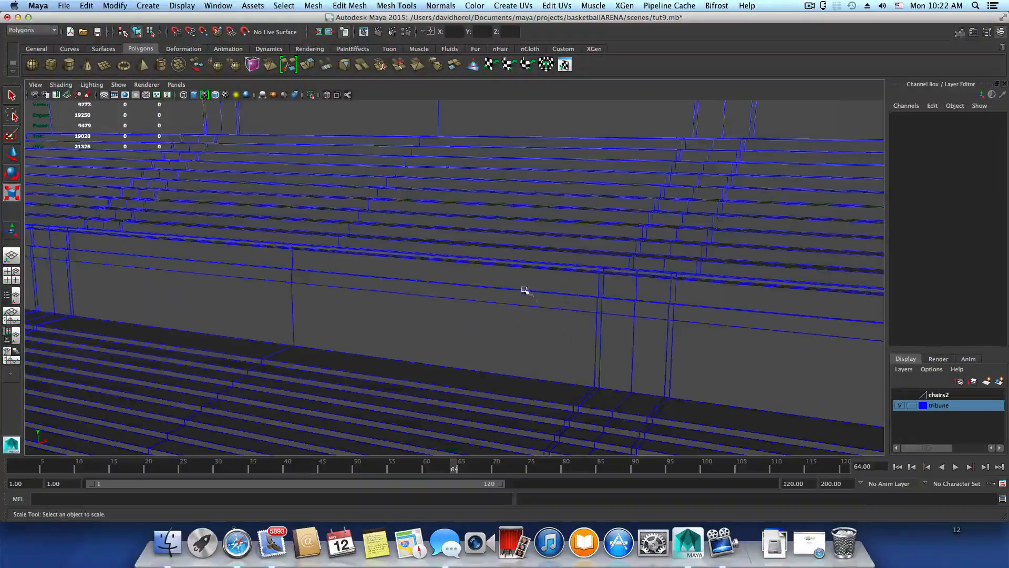
pyautogui.keyDown('alt'); pyautogui.moveTo(361, 322); pyautogui.dragTo(538, 305); pyautogui.keyUp('alt')
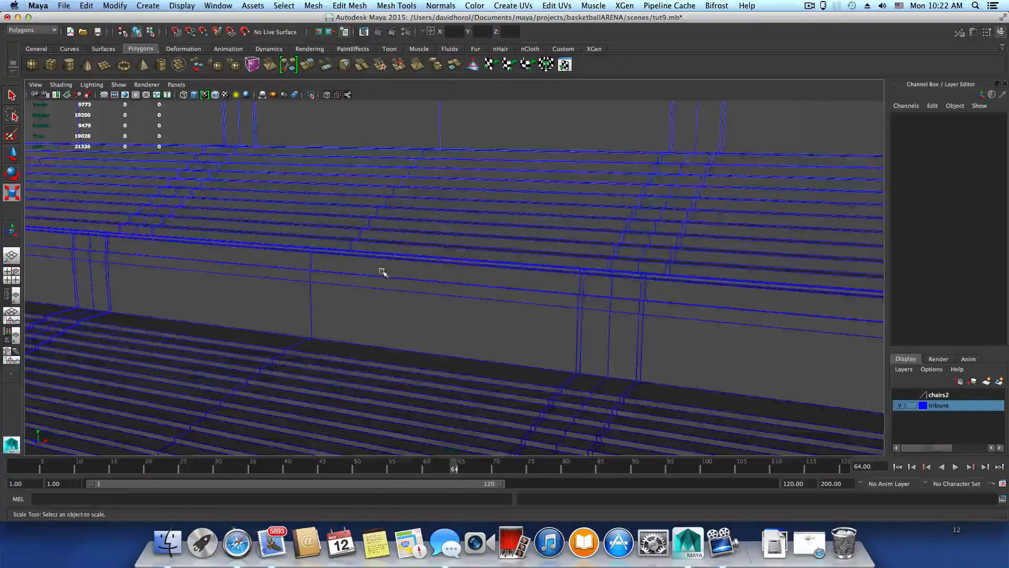
pyautogui.keyDown('alt'); pyautogui.moveTo(383, 273); pyautogui.dragTo(515, 277); pyautogui.keyUp('alt')
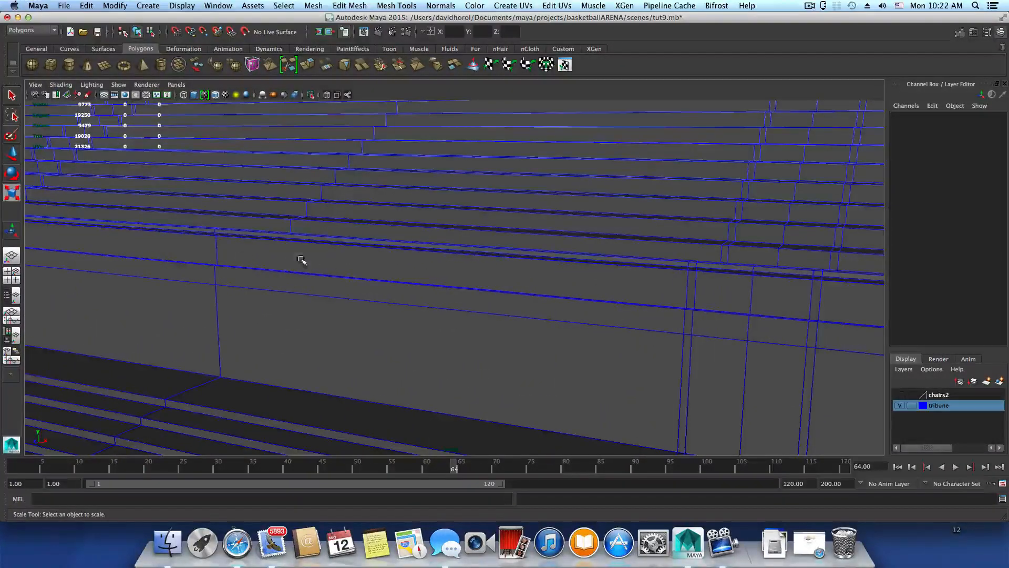
pyautogui.moveTo(395, 257); pyautogui.dragTo(397, 278, button='right')
pyautogui.click(397, 277)
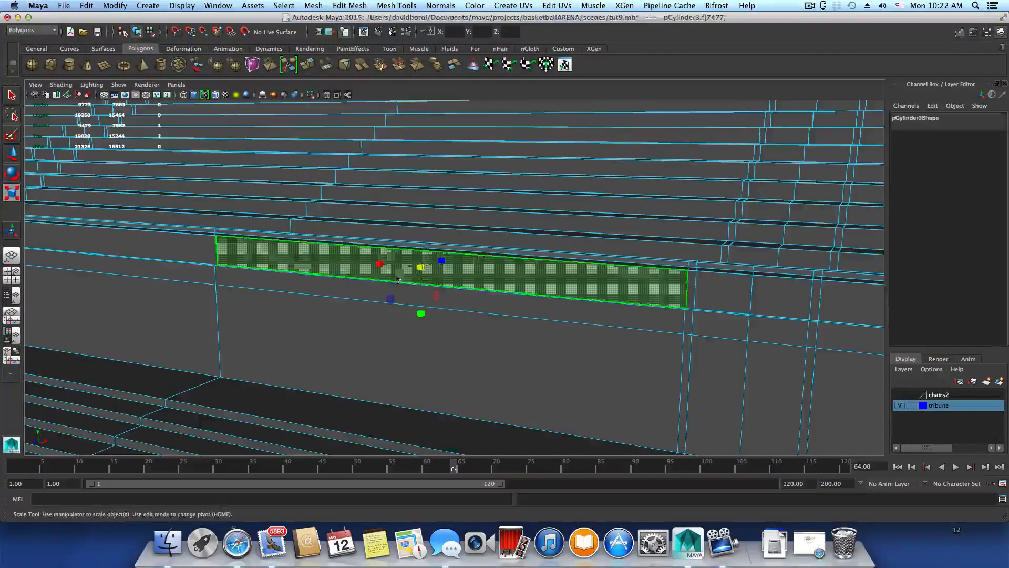
pyautogui.keyDown('shift'); pyautogui.doubleClick(196, 252); pyautogui.keyUp('shift')
pyautogui.keyDown('alt'); pyautogui.moveTo(717, 355); pyautogui.dragTo(730, 315); pyautogui.keyUp('alt')
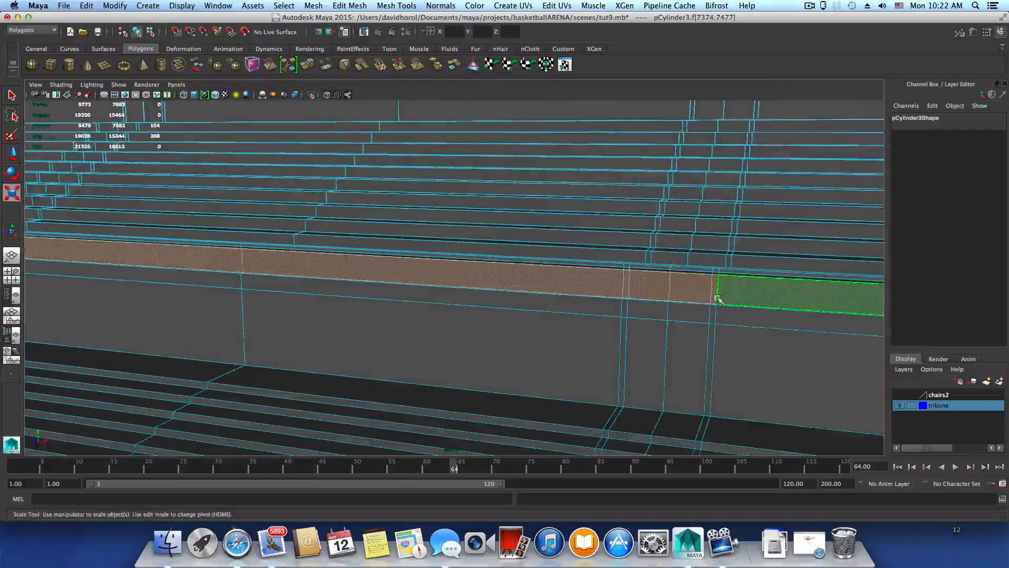
pyautogui.keyDown('ctrl'); pyautogui.click(649, 291); pyautogui.keyUp('ctrl')
pyautogui.keyDown('alt'); pyautogui.moveTo(746, 308); pyautogui.dragTo(678, 370); pyautogui.keyUp('alt')
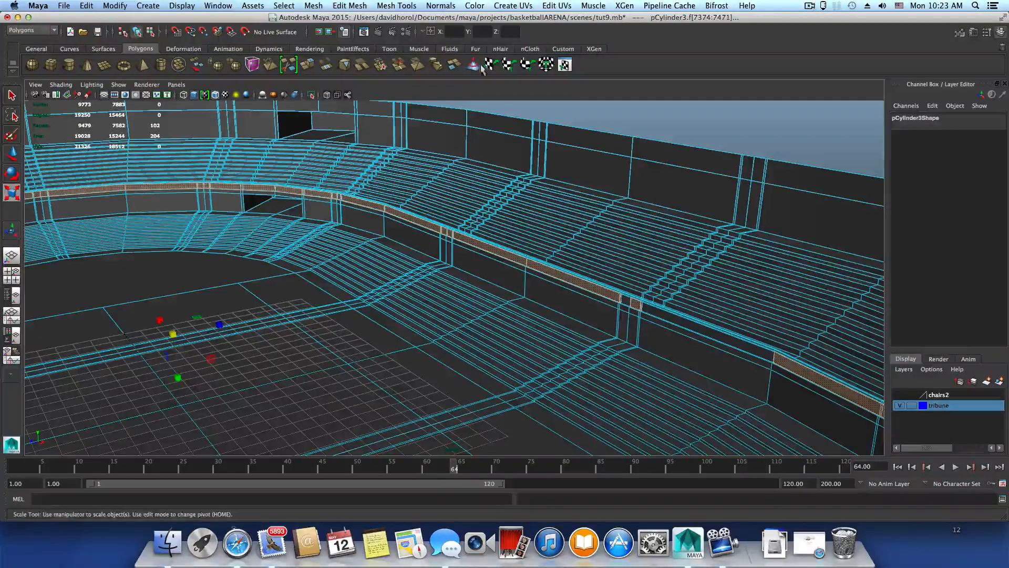
# Save the scene under the new name tut12.mb in the basketballARENA scenes folder.
pyautogui.click(64, 6)
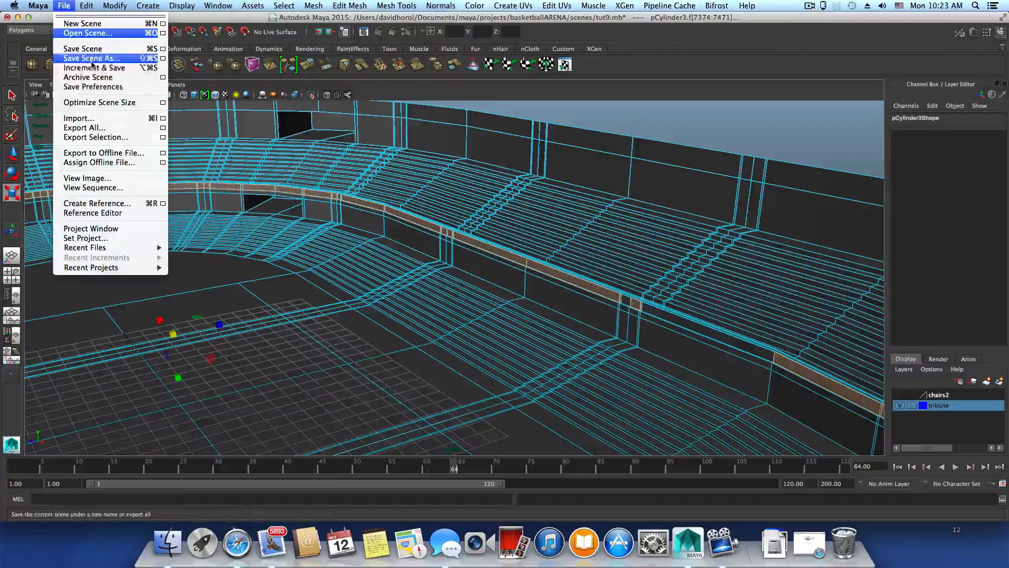
pyautogui.click(92, 58)
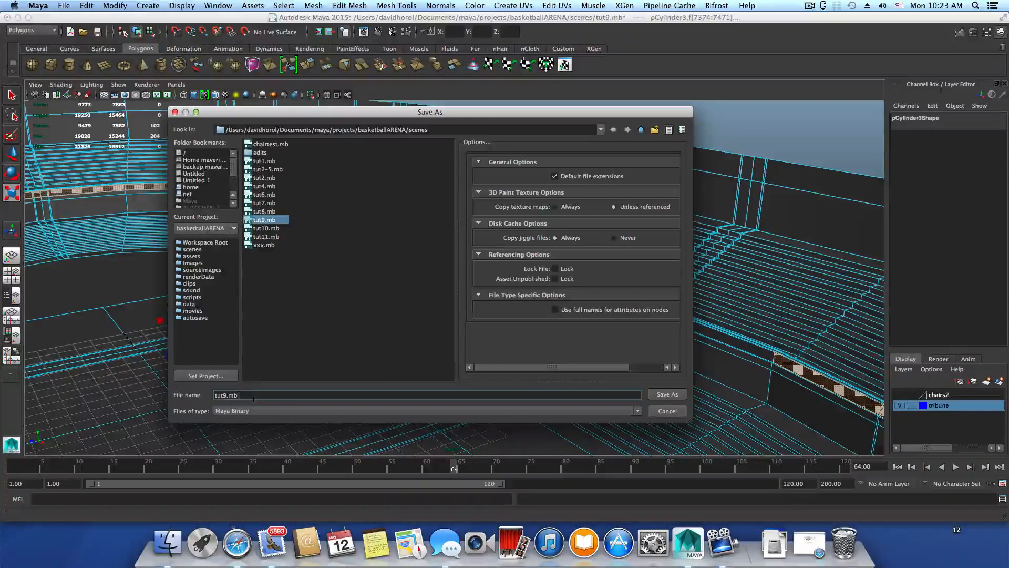
pyautogui.click(225, 395)
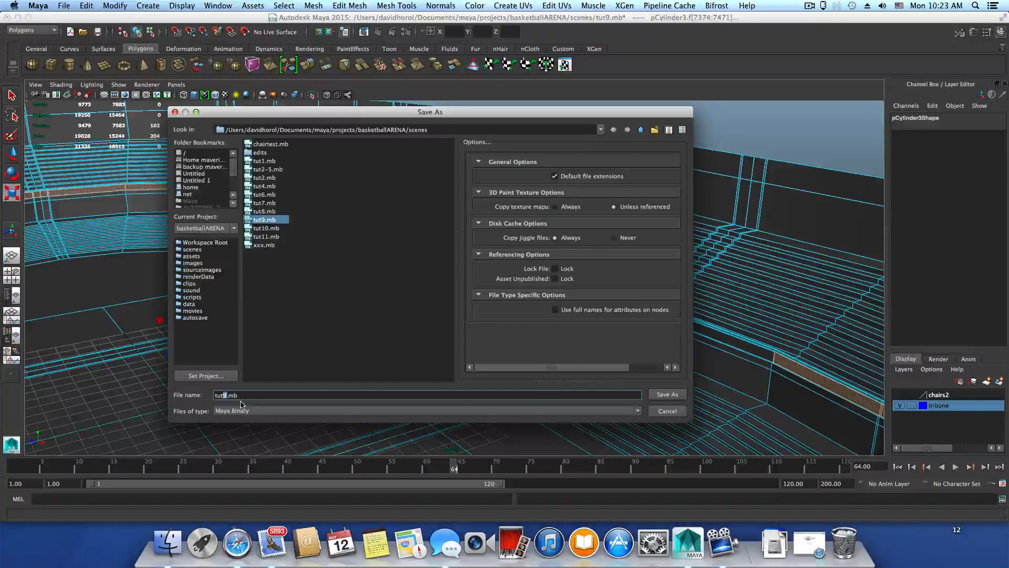
pyautogui.write('12')
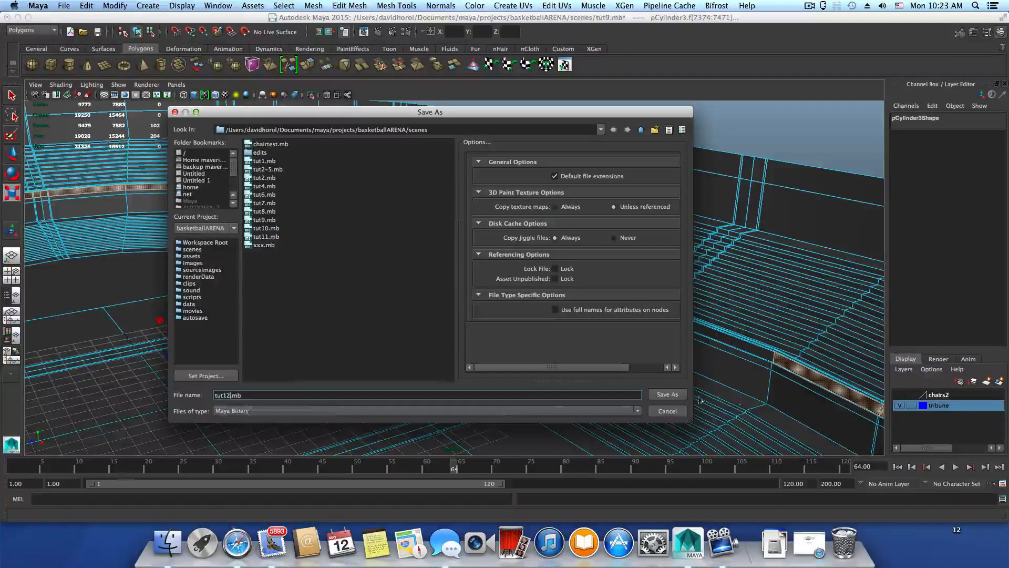
pyautogui.click(679, 395)
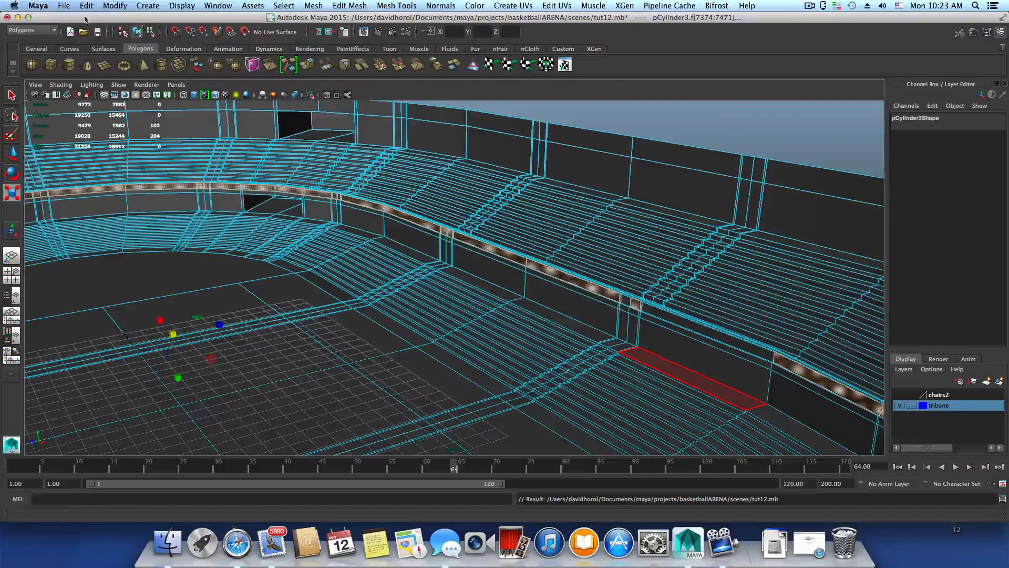
pyautogui.click(808, 6)
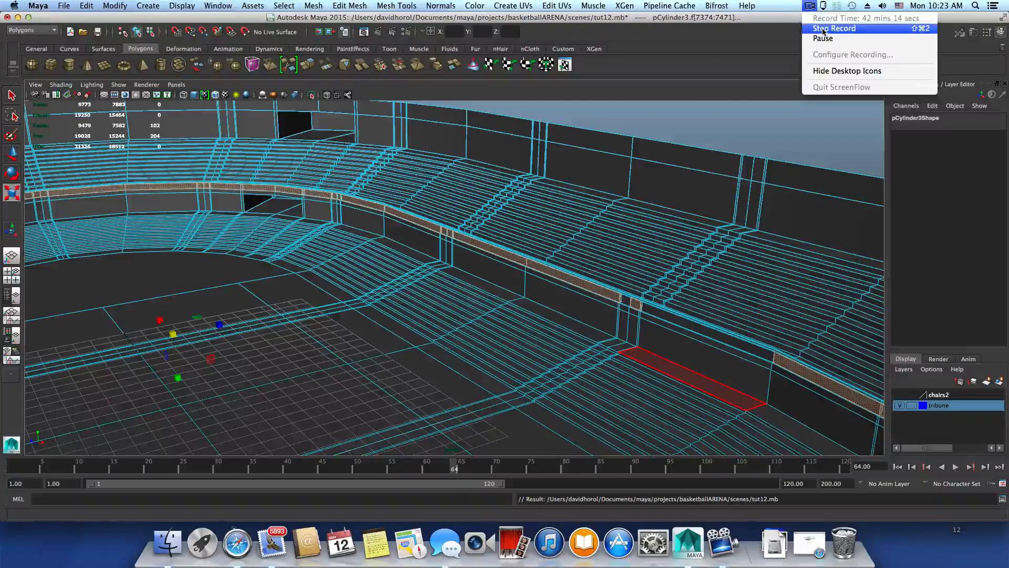